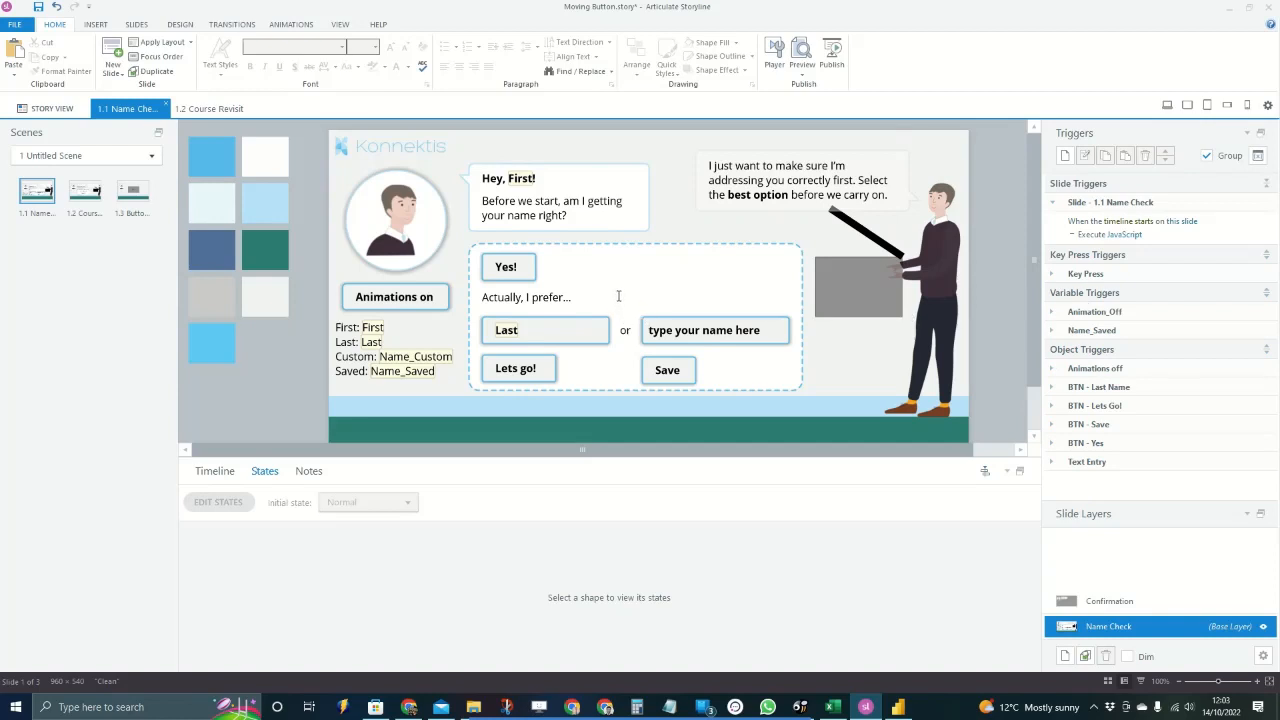
Look over the Course Revisit slide and inspect the Name Check slide's Execute JavaScript trigger that runs when the timeline starts
left_click(85, 193)
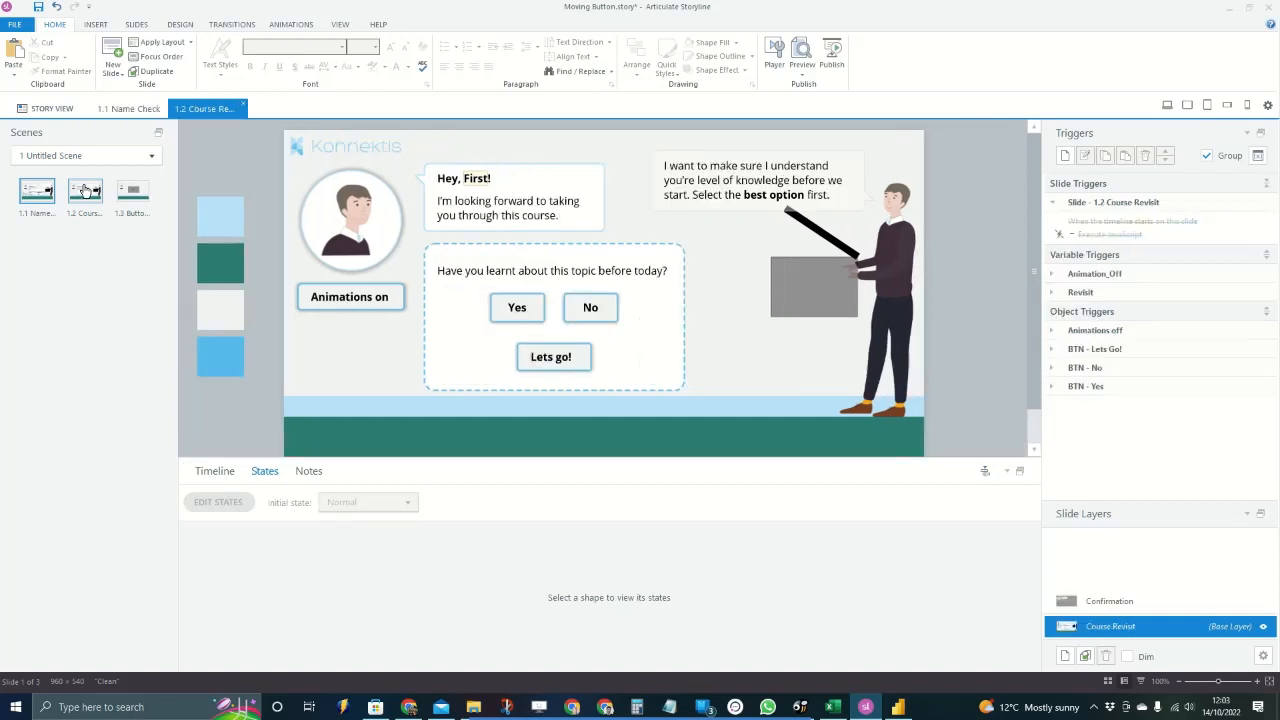
left_click(33, 196)
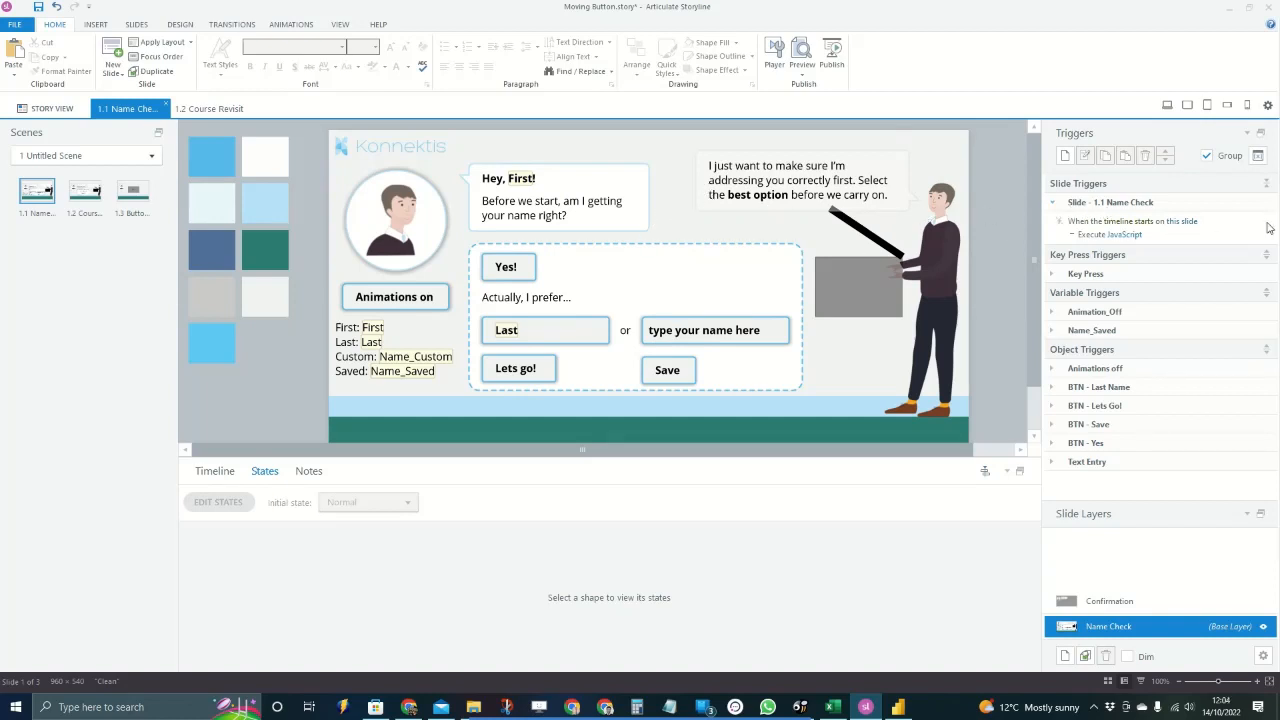
left_click(1196, 240)
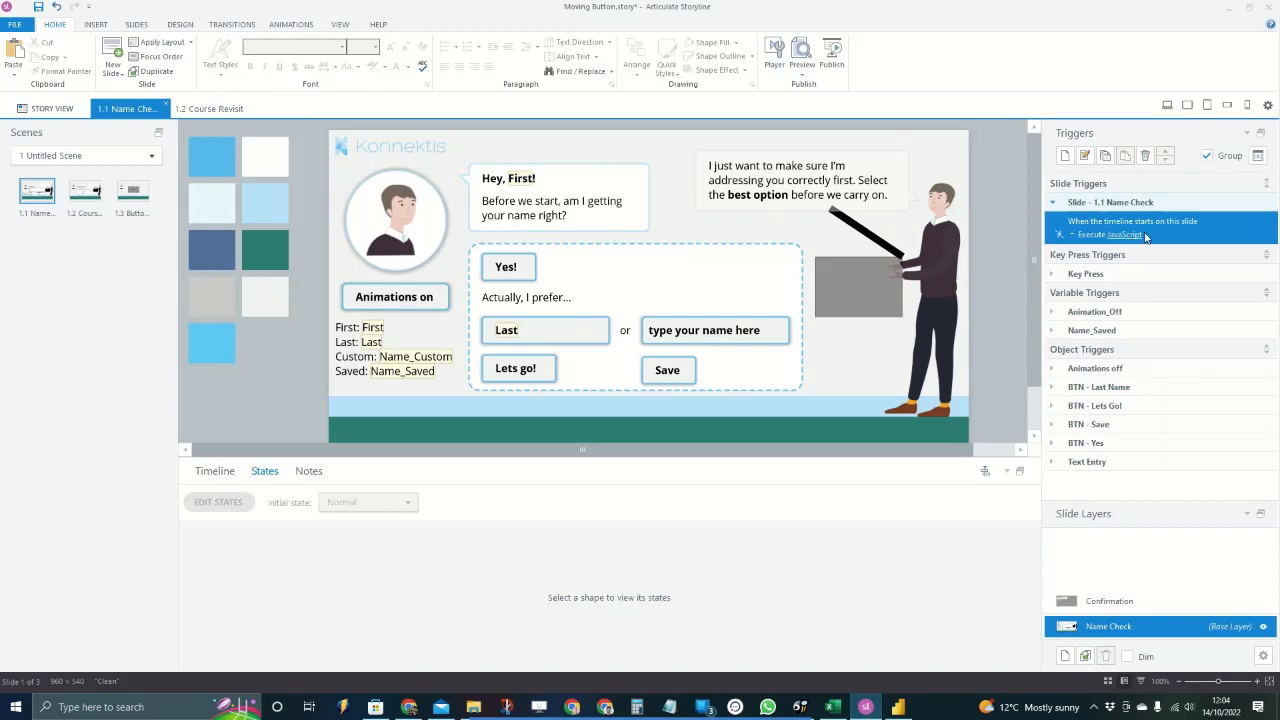
Preview the Course Revisit slide and try the Lets go! button without answering the question
left_click(87, 190)
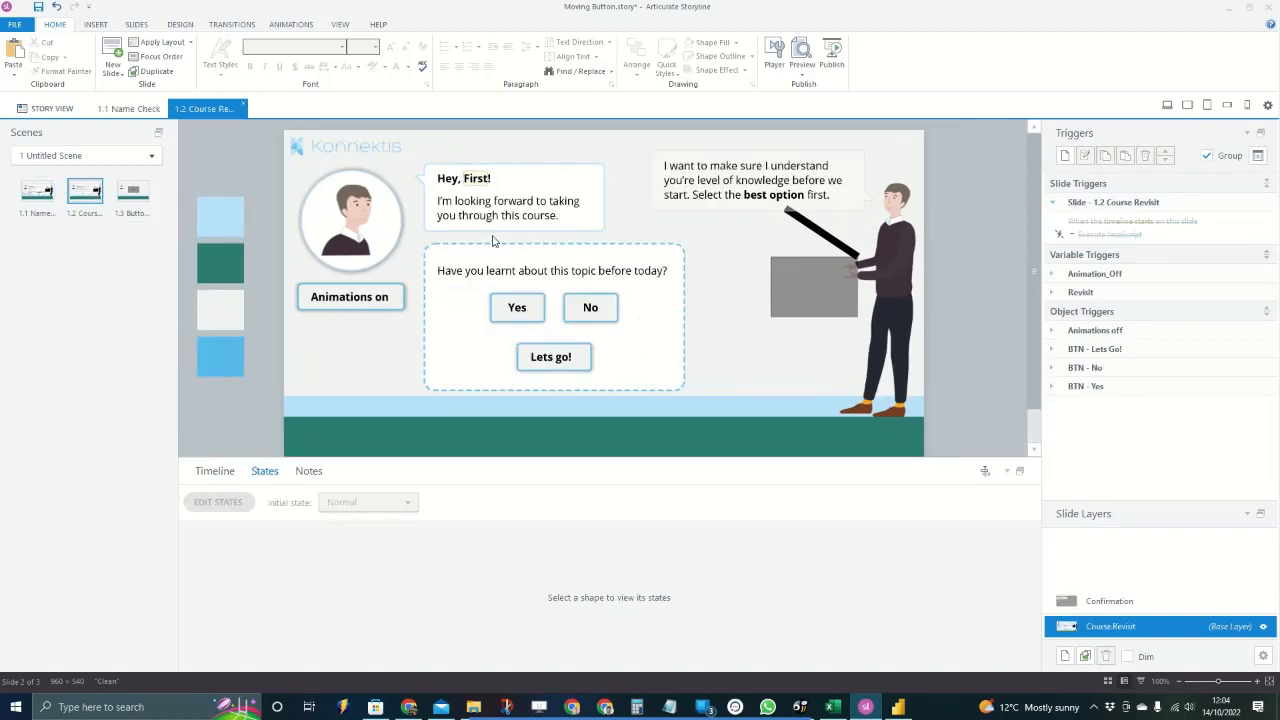
left_click(802, 75)
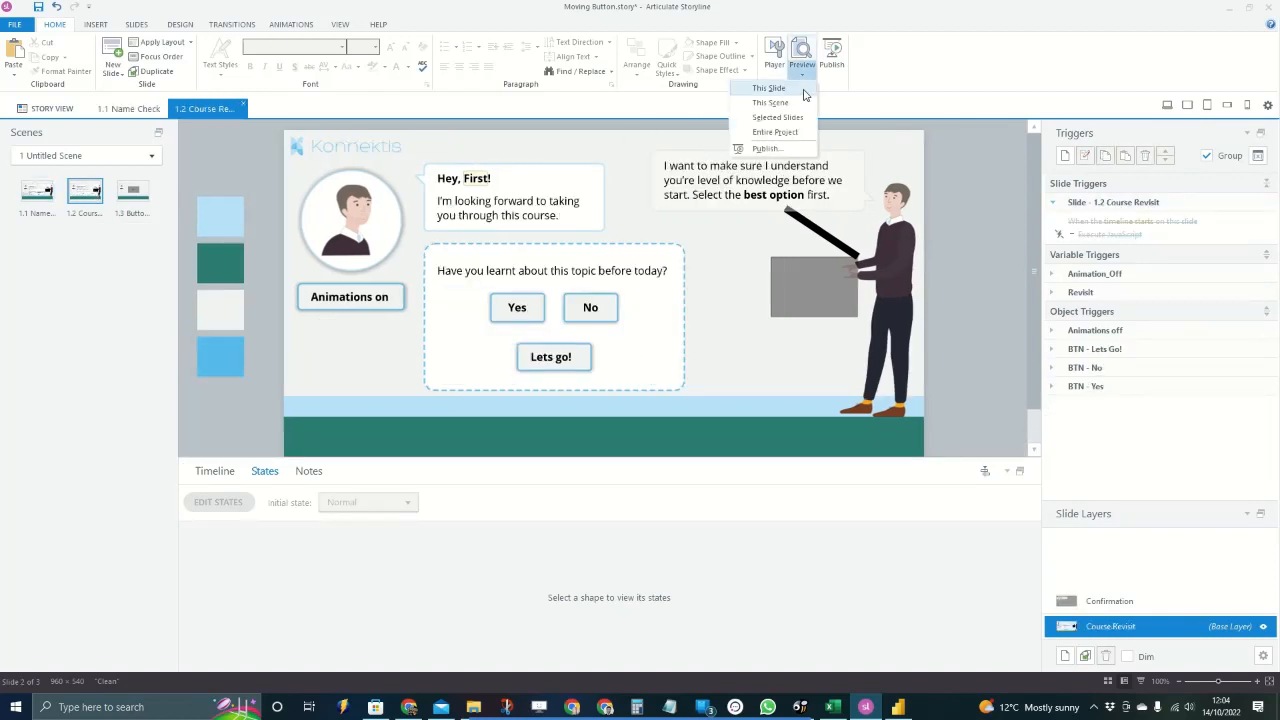
left_click(800, 107)
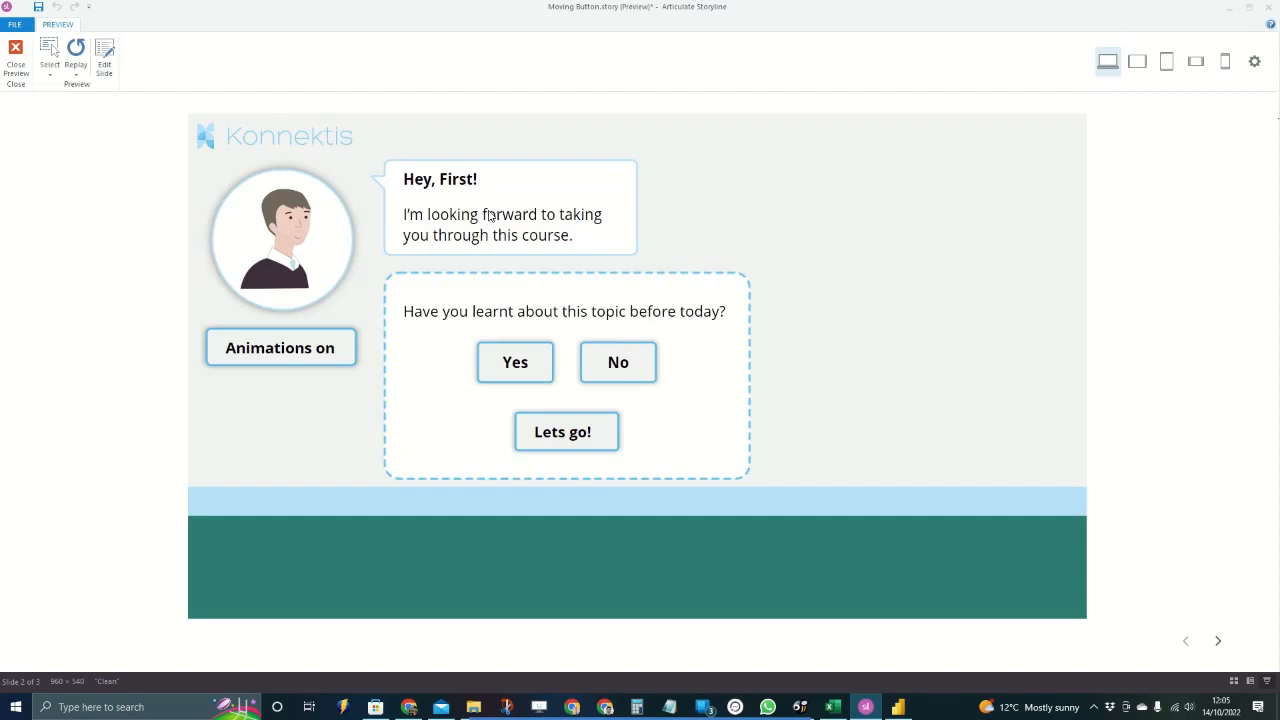
left_click(528, 355)
left_click(605, 358)
left_click(571, 436)
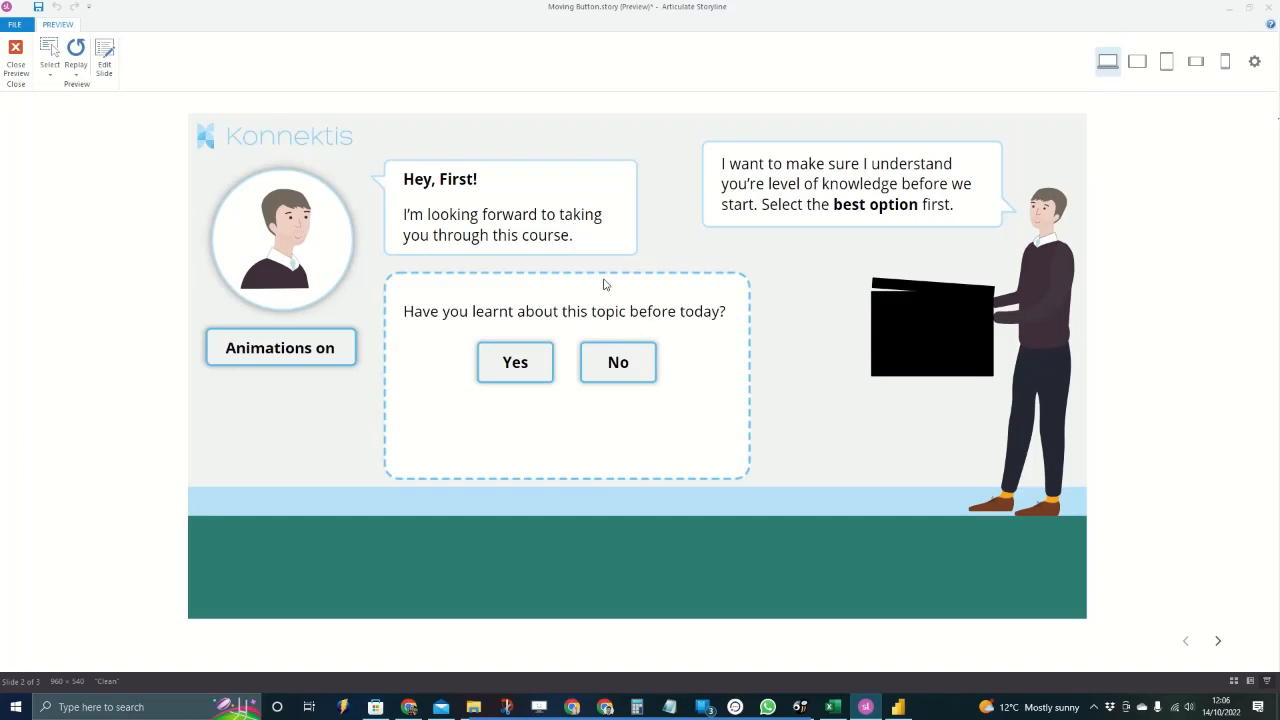
Answer Yes in the preview, continue with Lets go! and close the preview
left_click(517, 366)
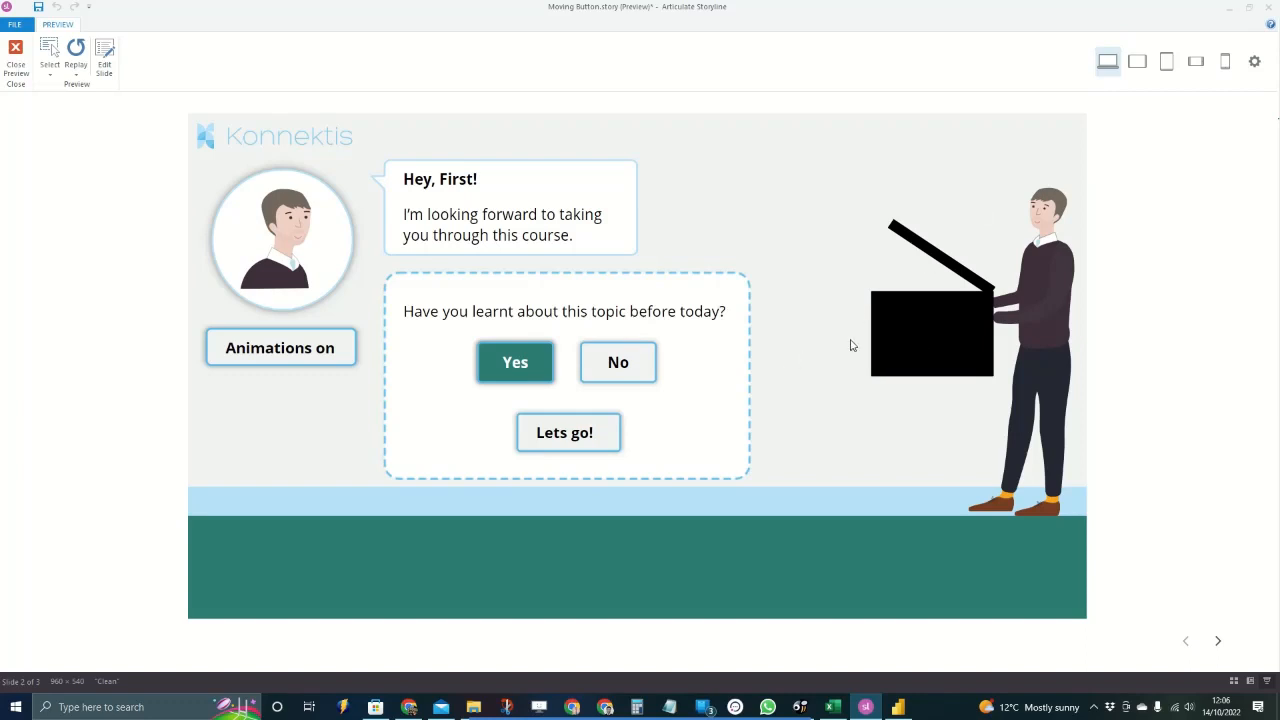
left_click(561, 438)
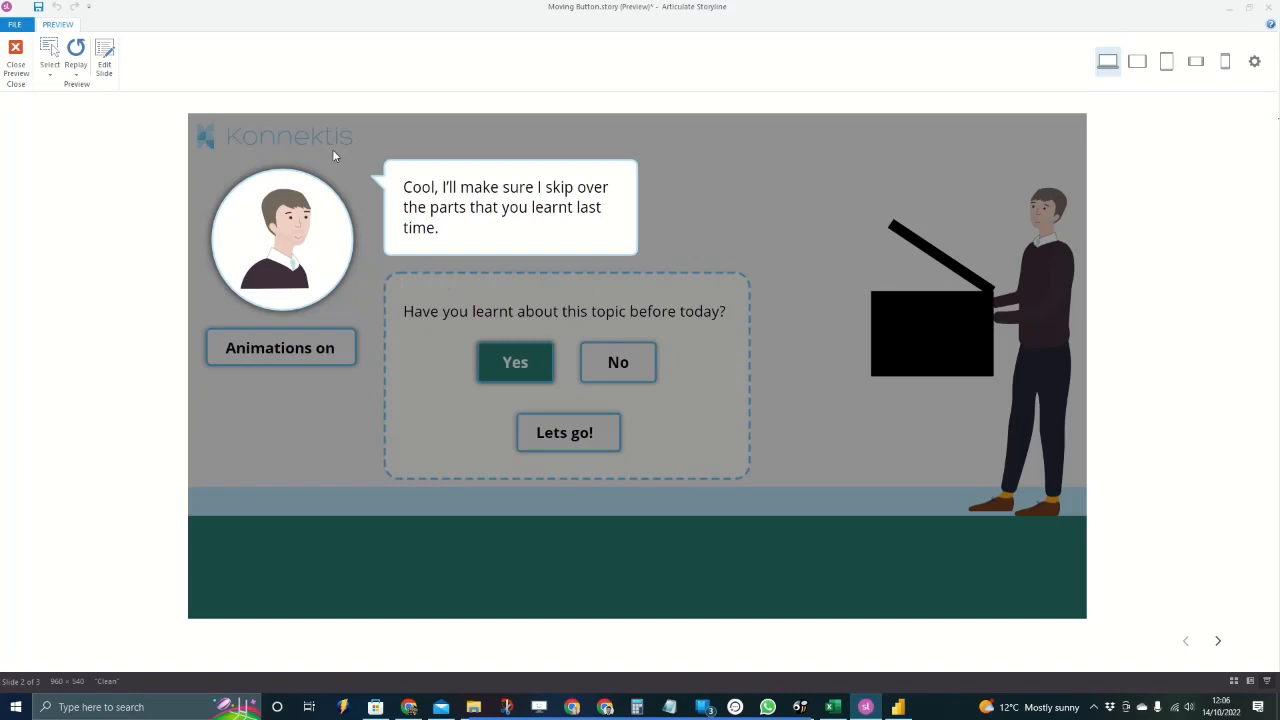
left_click(14, 57)
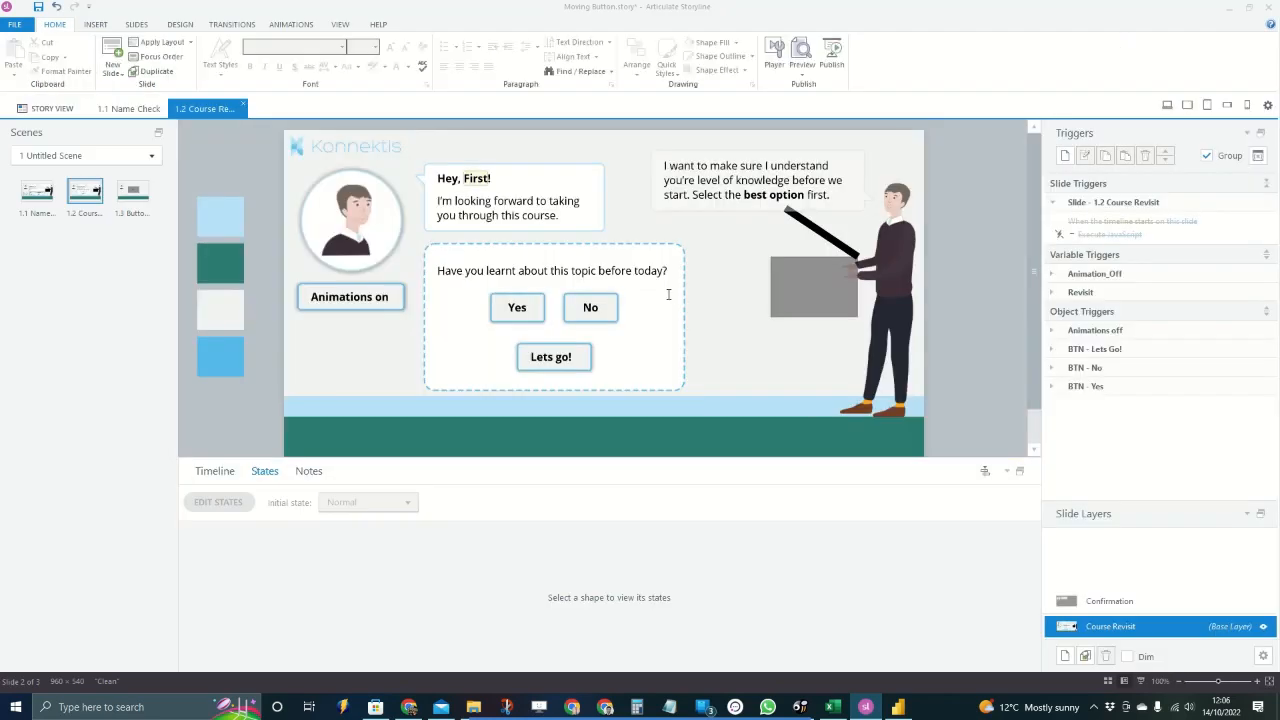
Display the Lets go! button's motion paths and review the Moved and Revisit number variables in the project's variable list
left_click(574, 350)
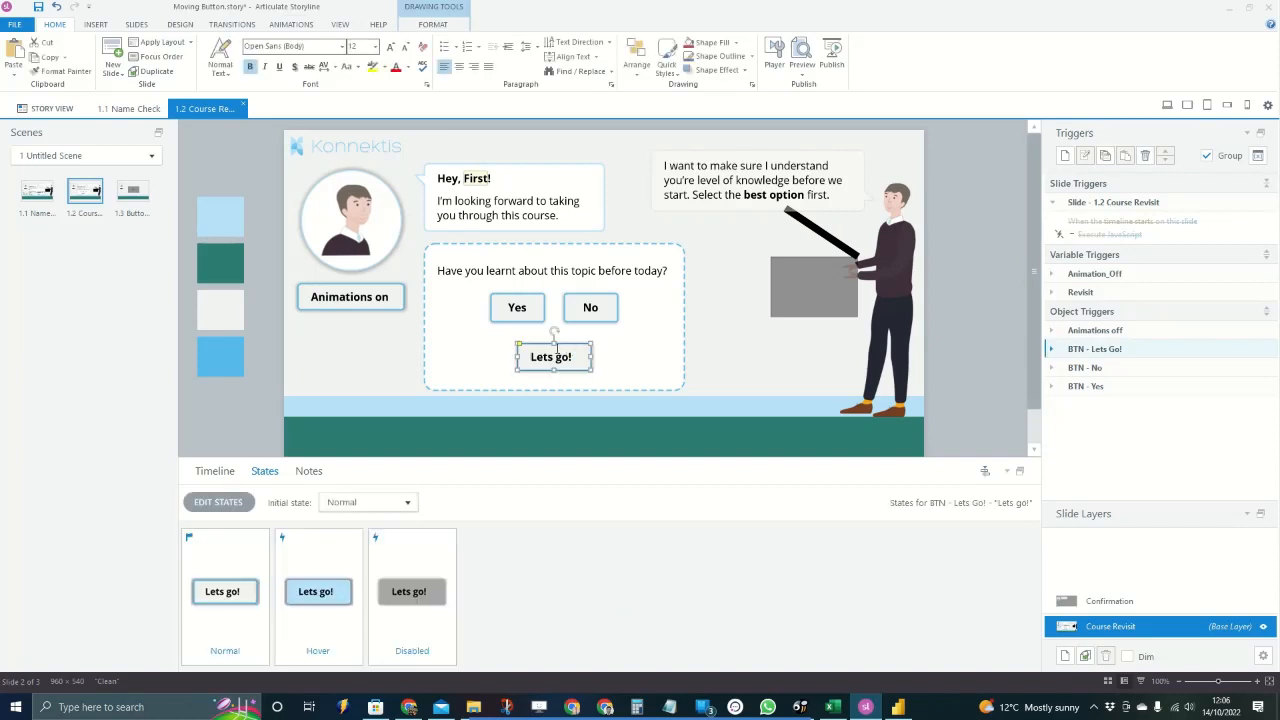
left_click(289, 25)
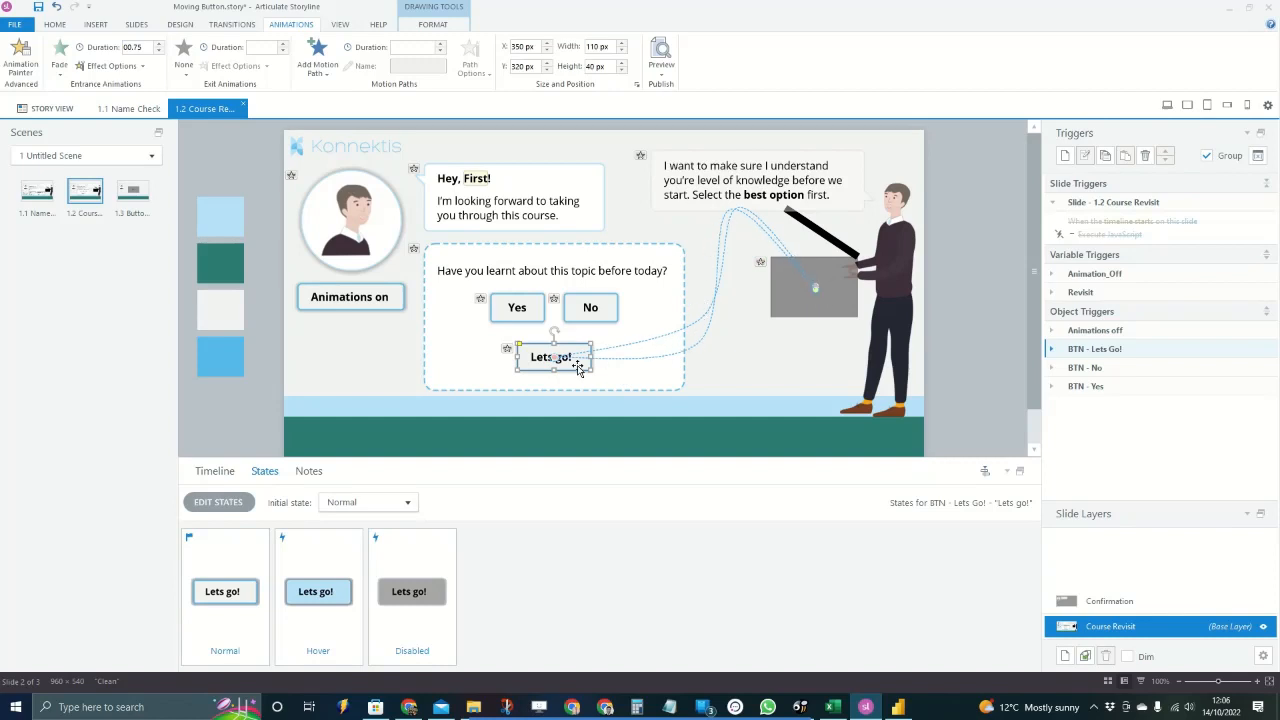
left_click(1258, 156)
left_click_drag(726, 283, 746, 139)
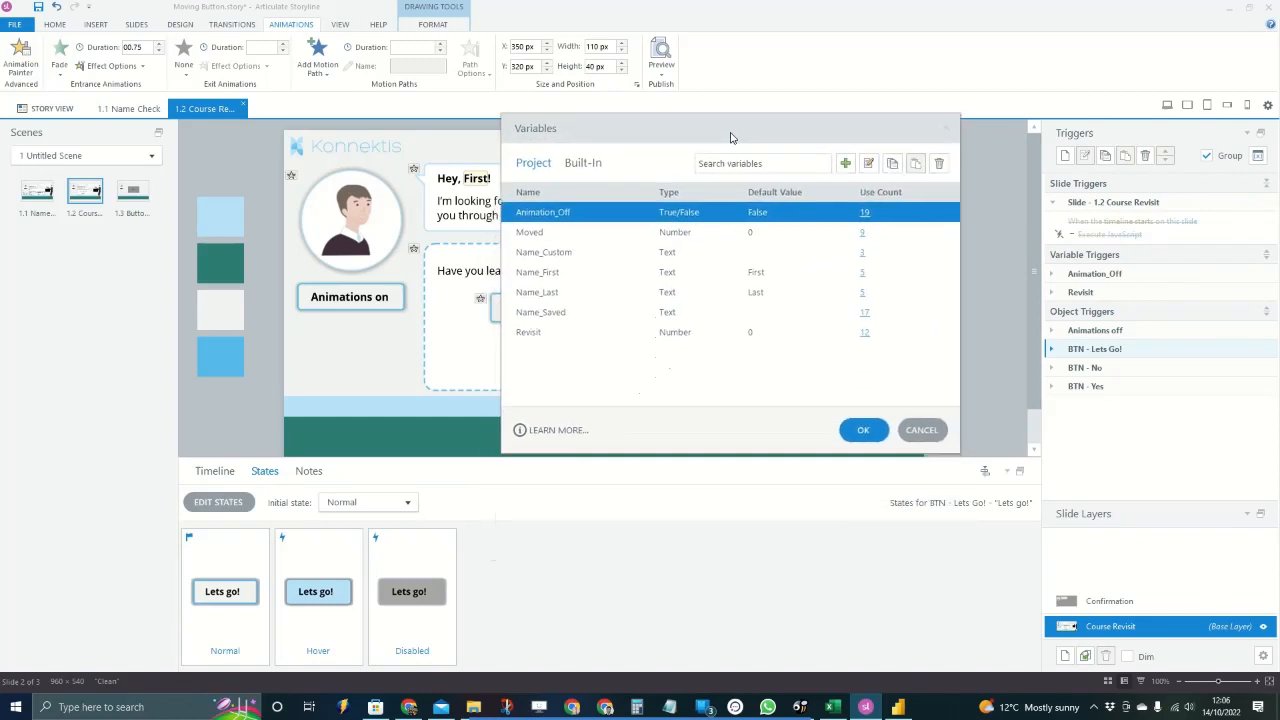
left_click(580, 238)
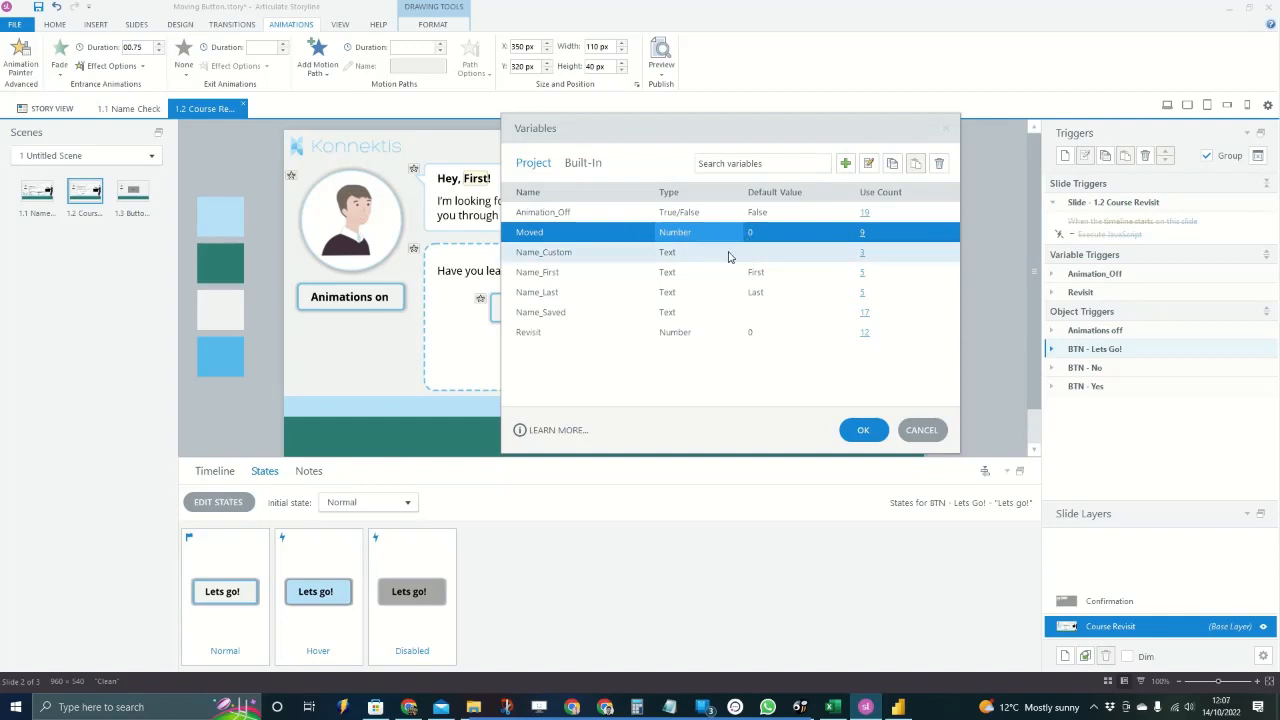
left_click(715, 335)
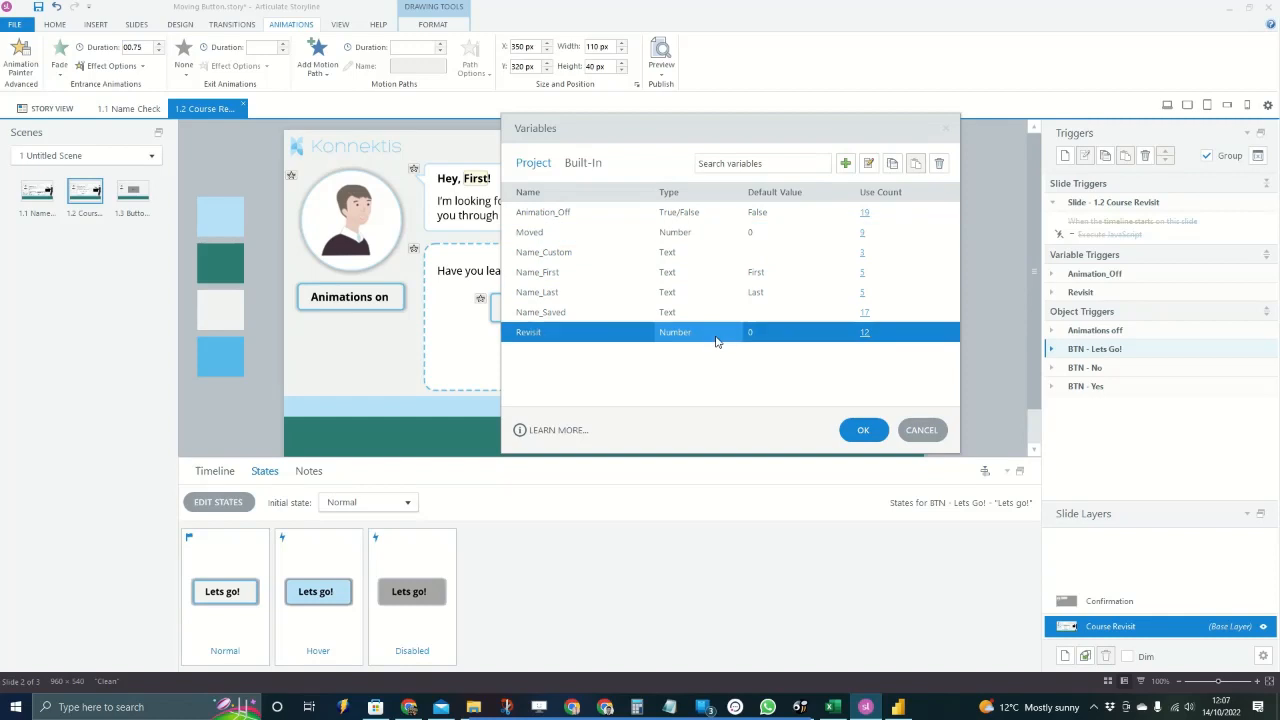
left_click_drag(673, 131, 865, 120)
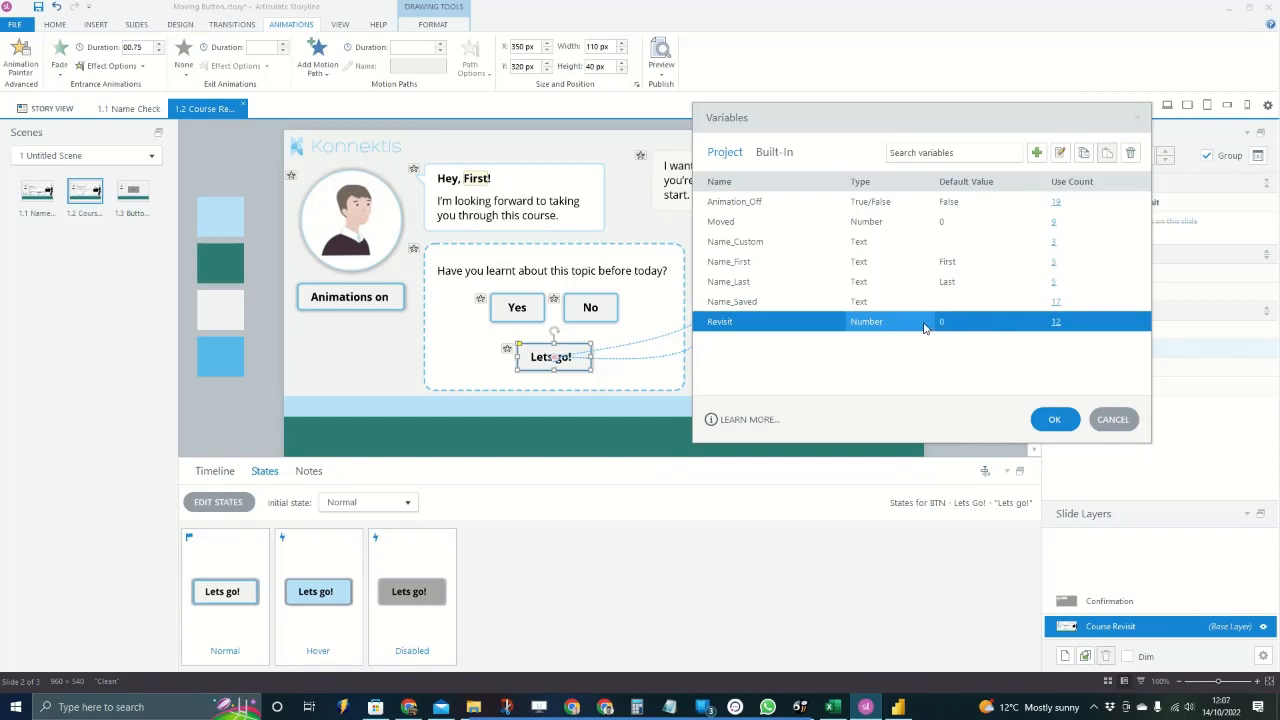
left_click(902, 222)
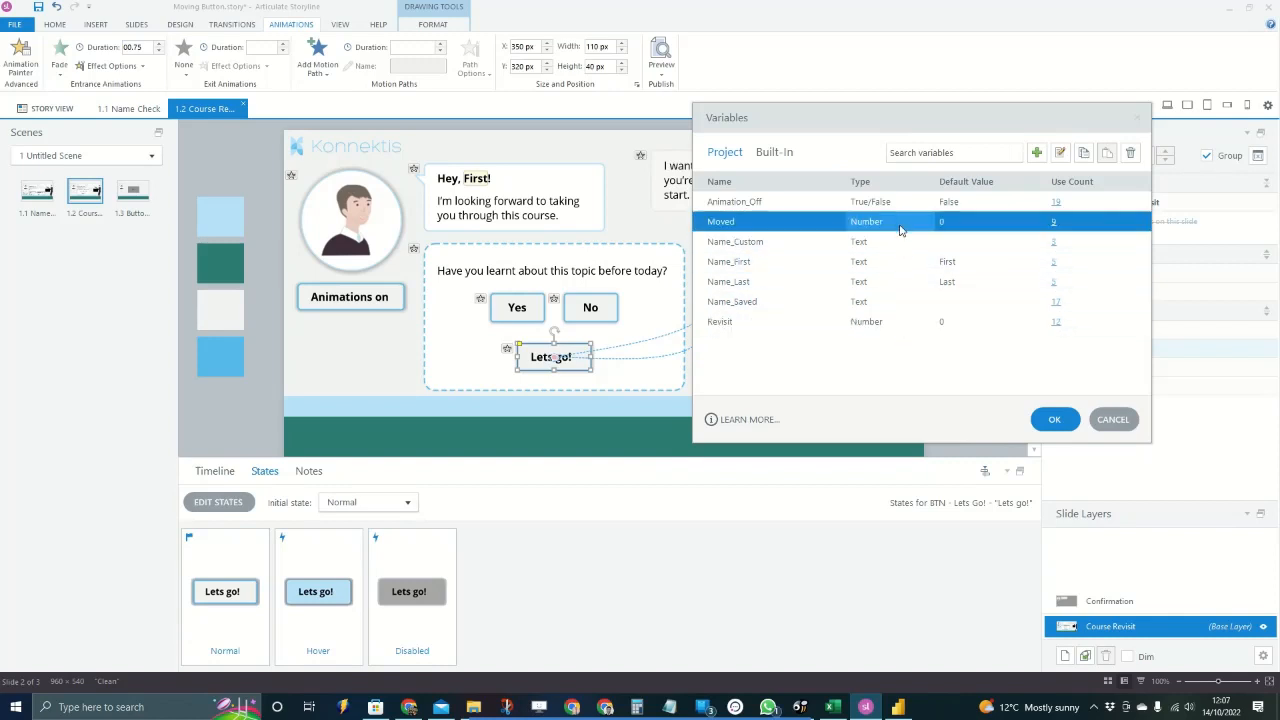
left_click(908, 326)
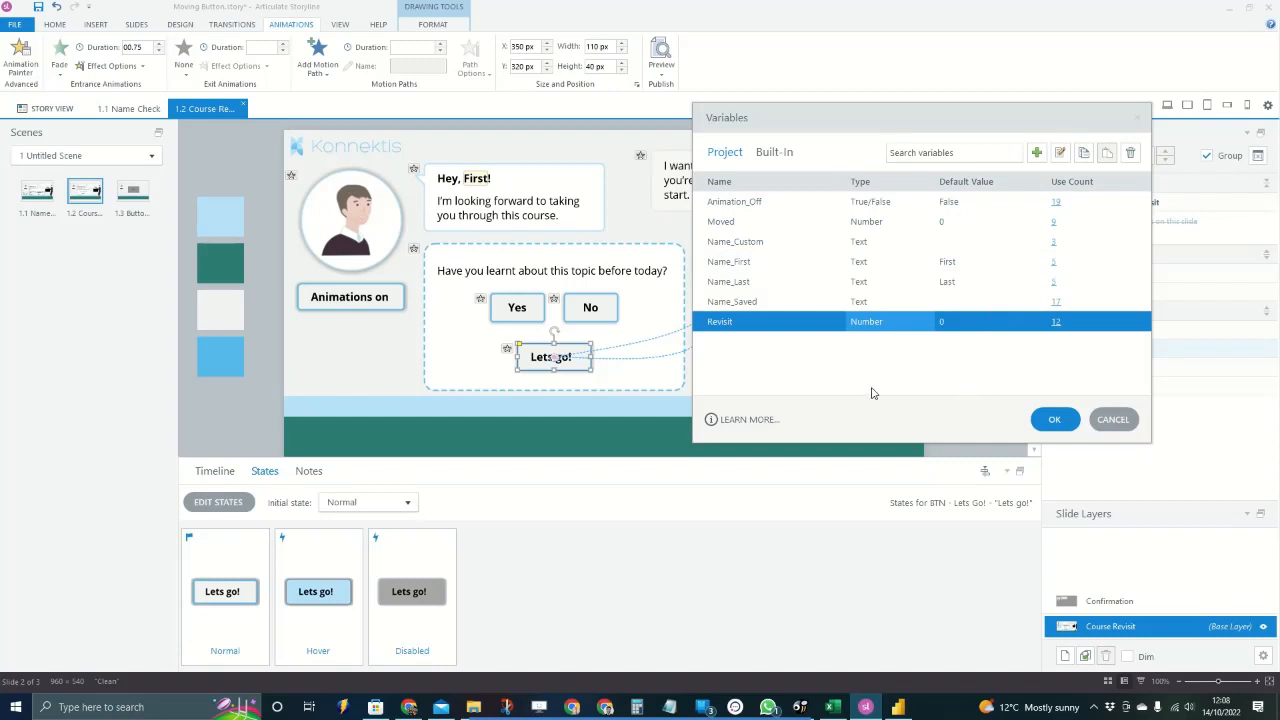
left_click(1057, 420)
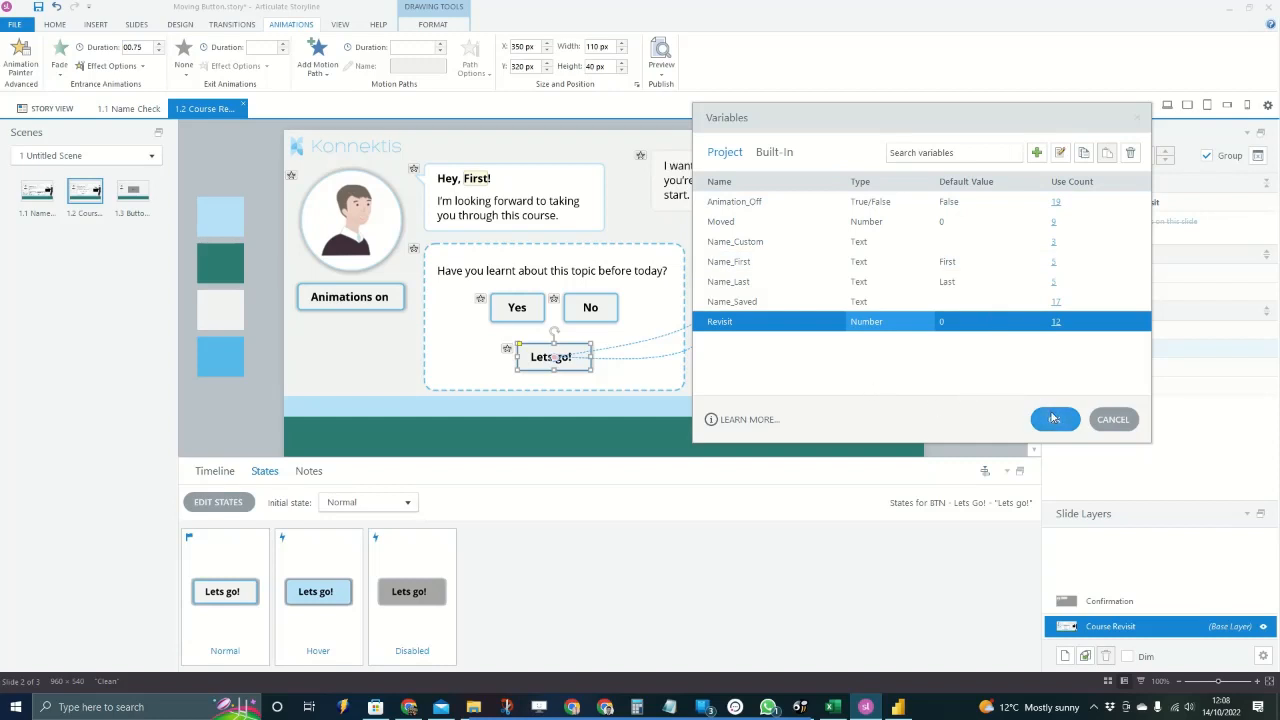
Inspect the triggers on the No and Yes buttons that set the Revisit variable
left_click(517, 307)
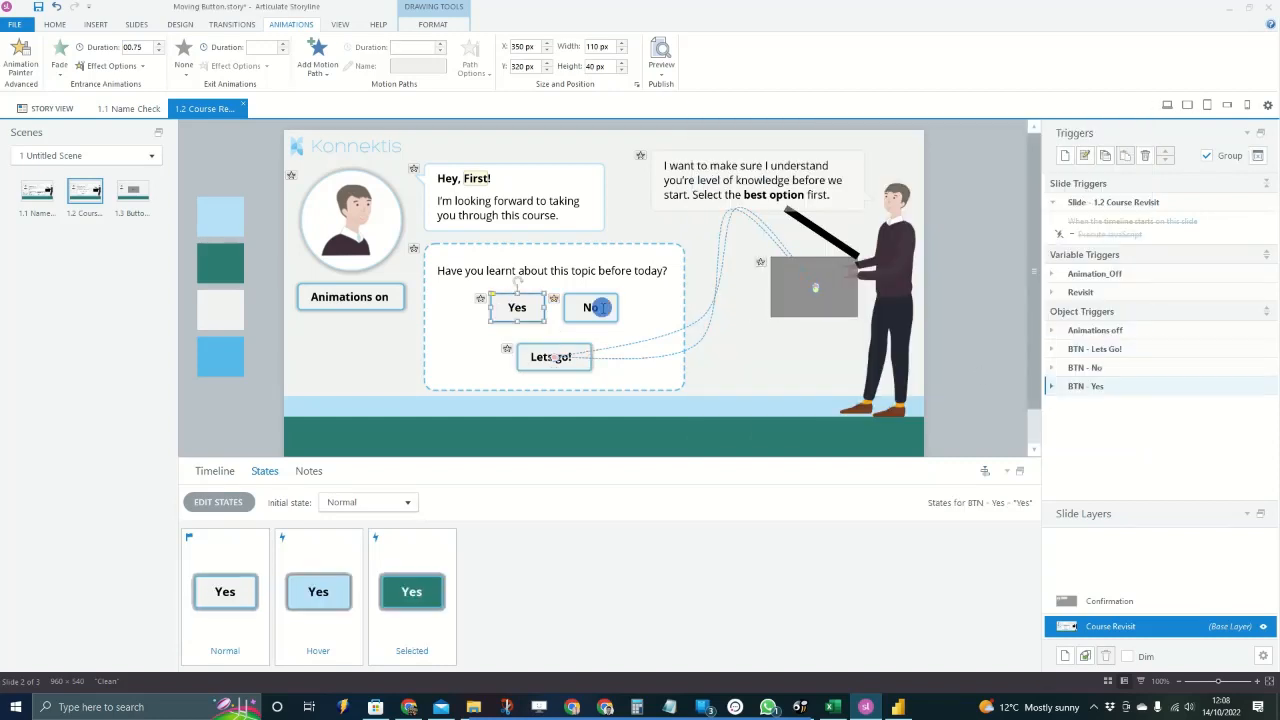
left_click(590, 307)
left_click(1097, 370)
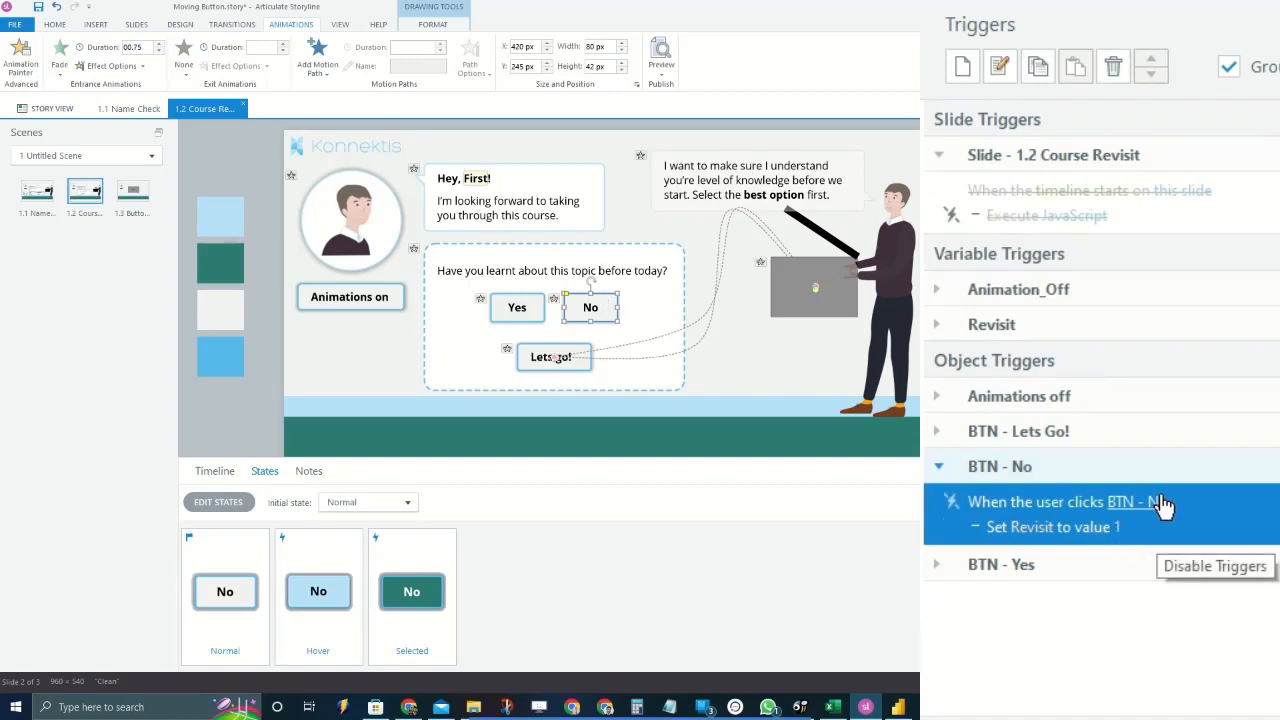
left_click(991, 470)
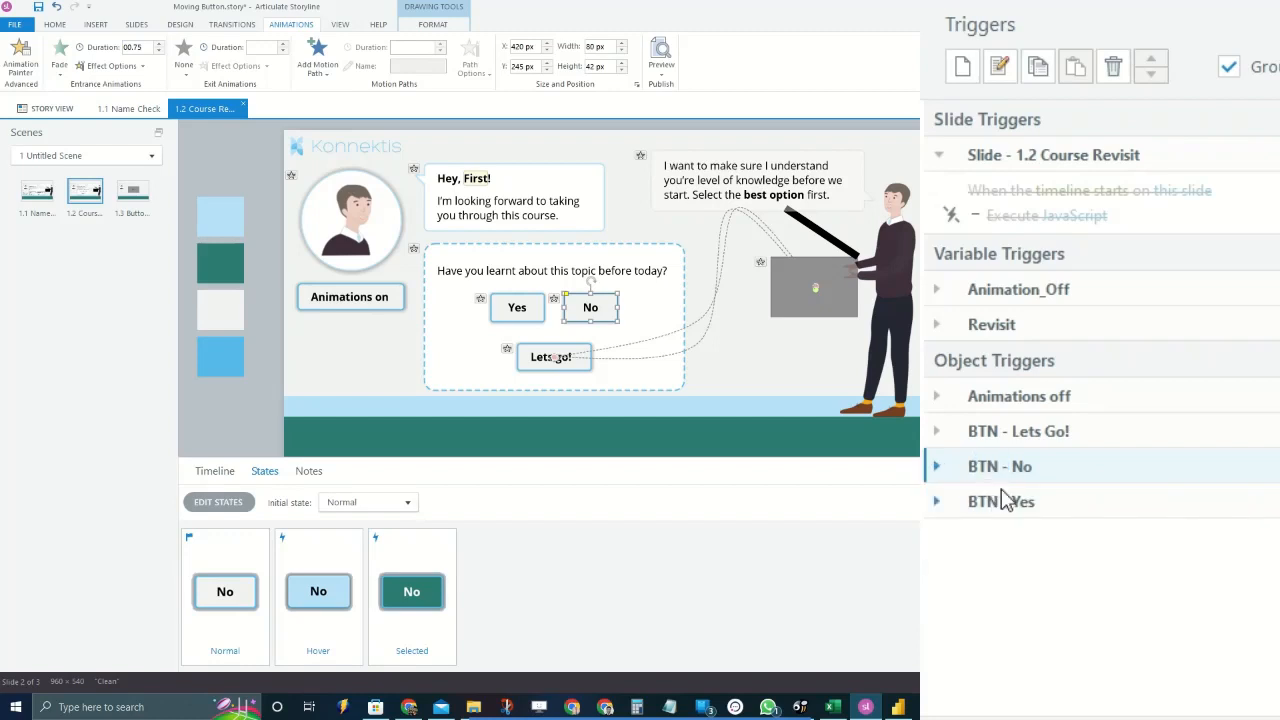
left_click(1008, 502)
left_click(1157, 576)
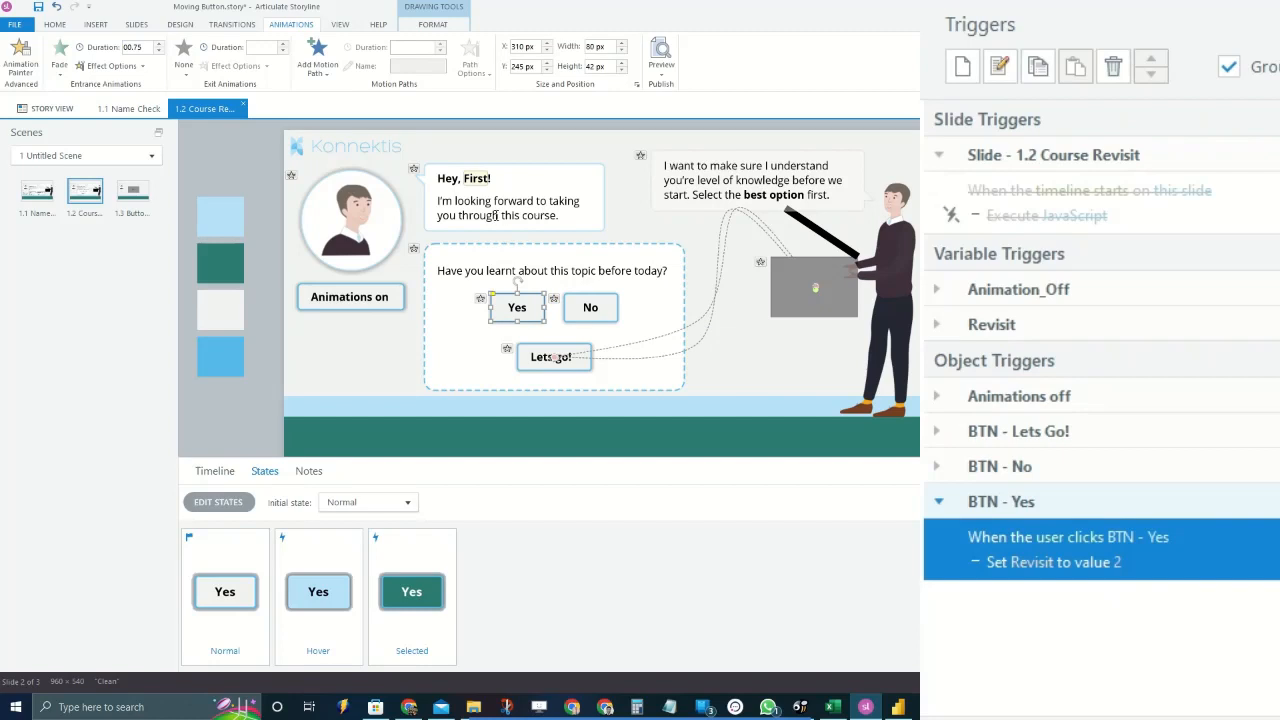
left_click(1008, 503)
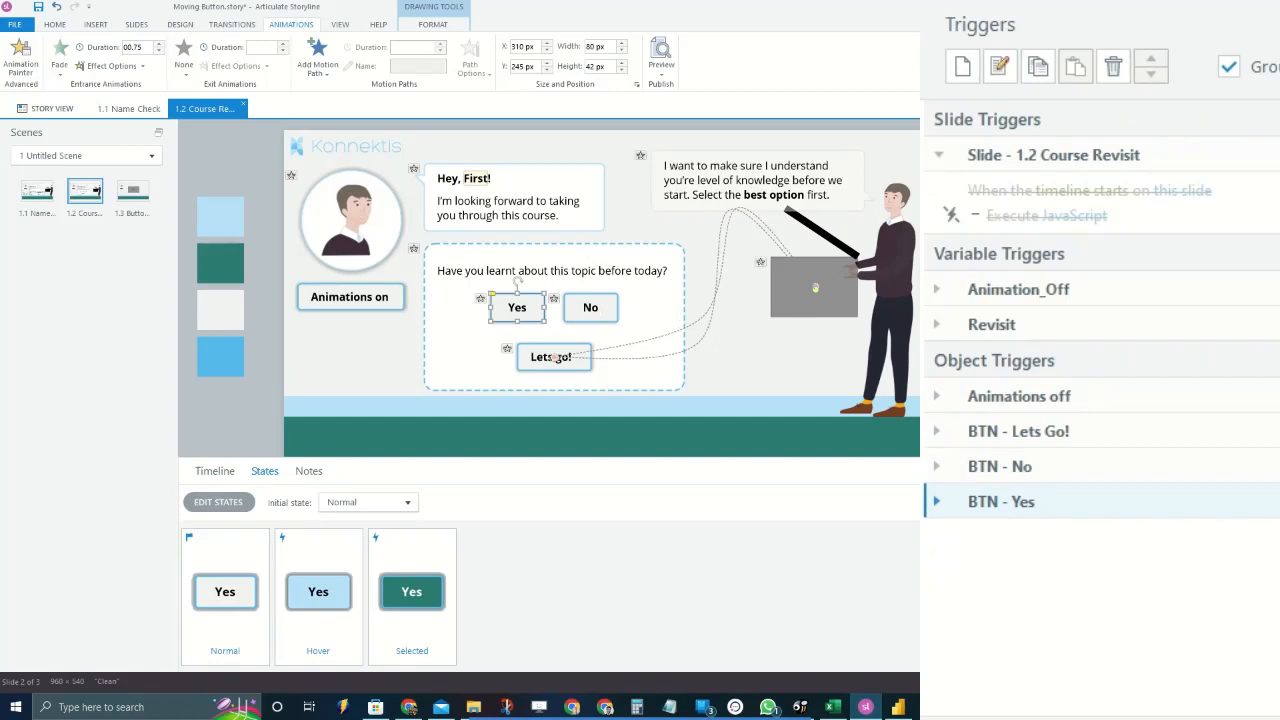
Examine the Lets go! button's hover trigger, including its Animation_Off and Revisit conditions and the path it moves along
left_click(1038, 433)
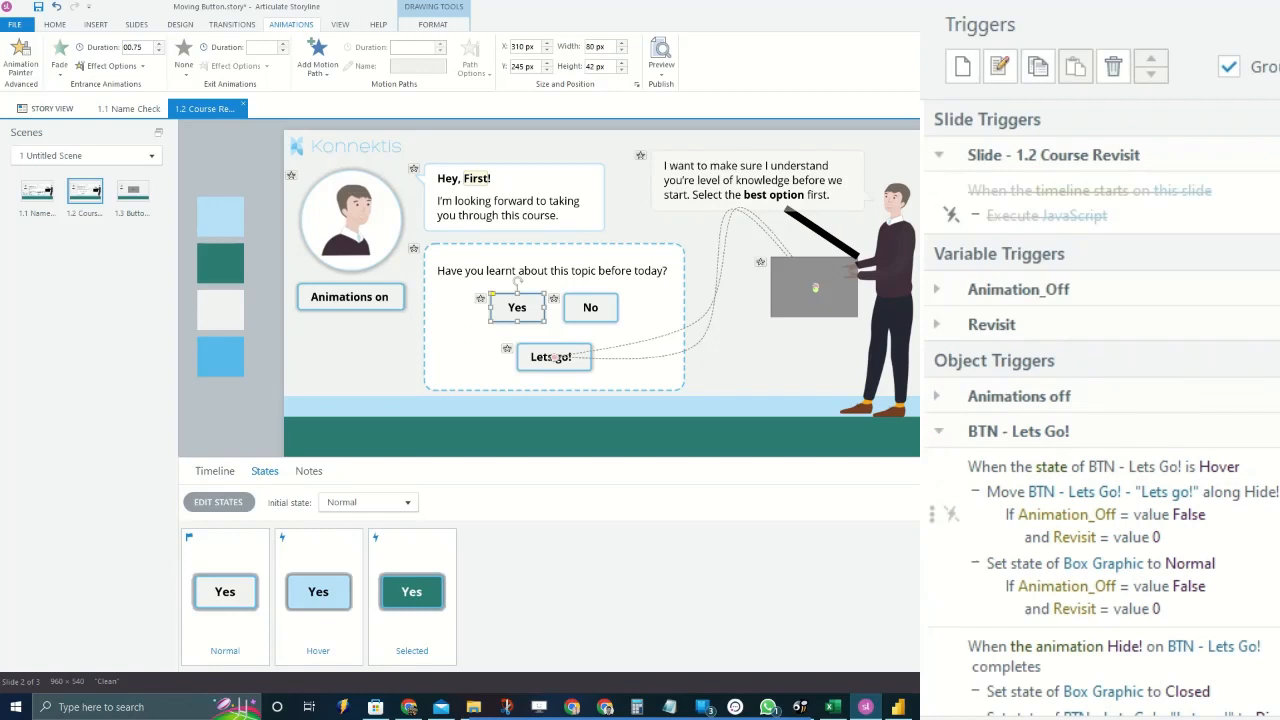
left_click(1120, 500)
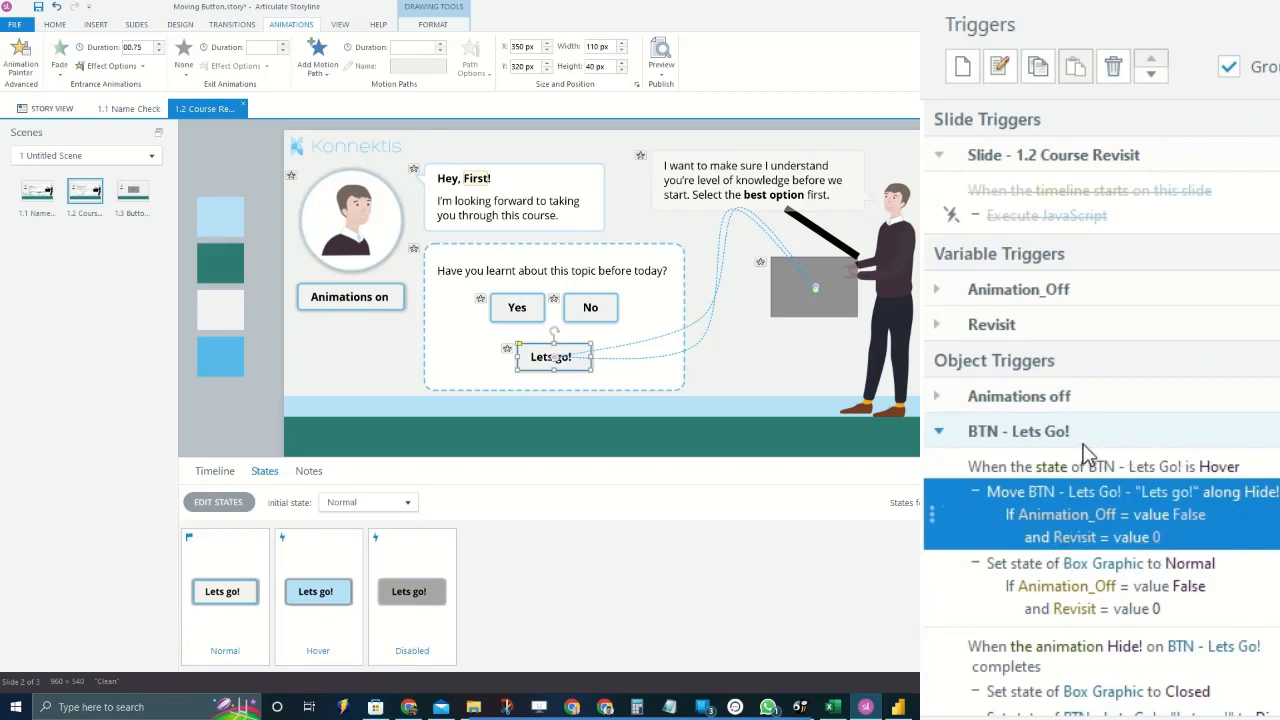
left_click(1038, 436)
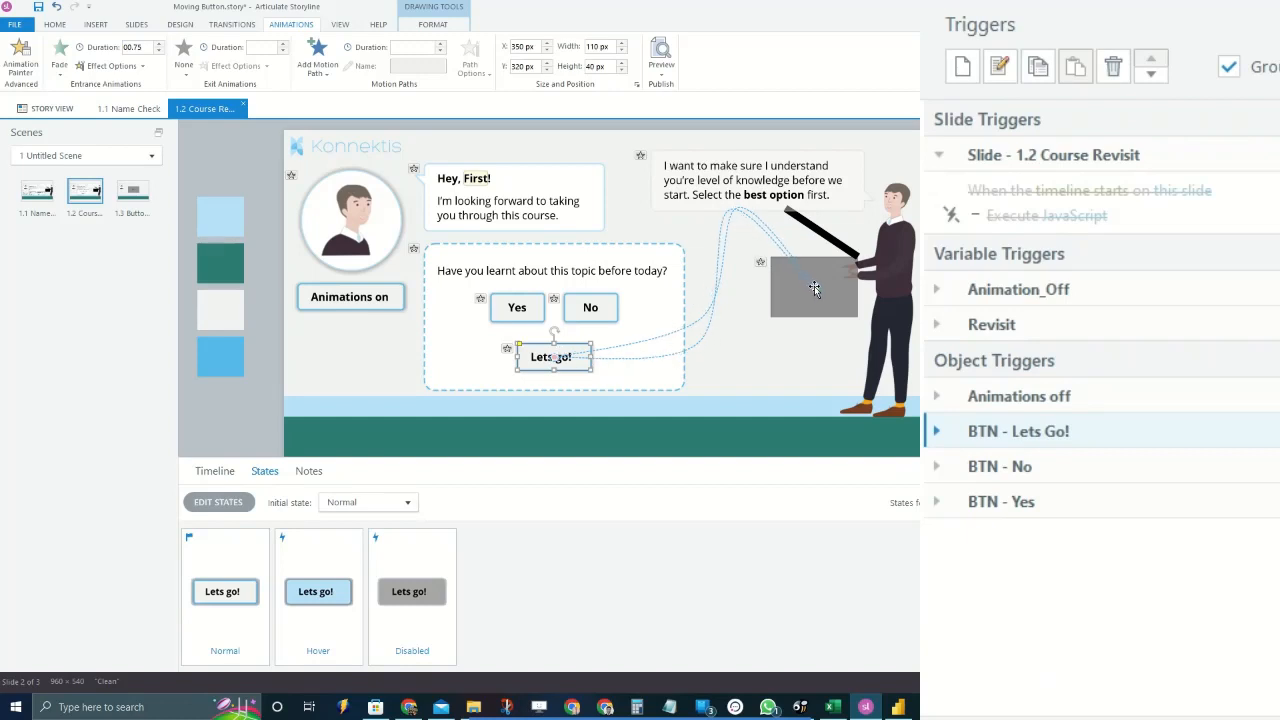
left_click_drag(815, 288, 763, 230)
left_click(1030, 431)
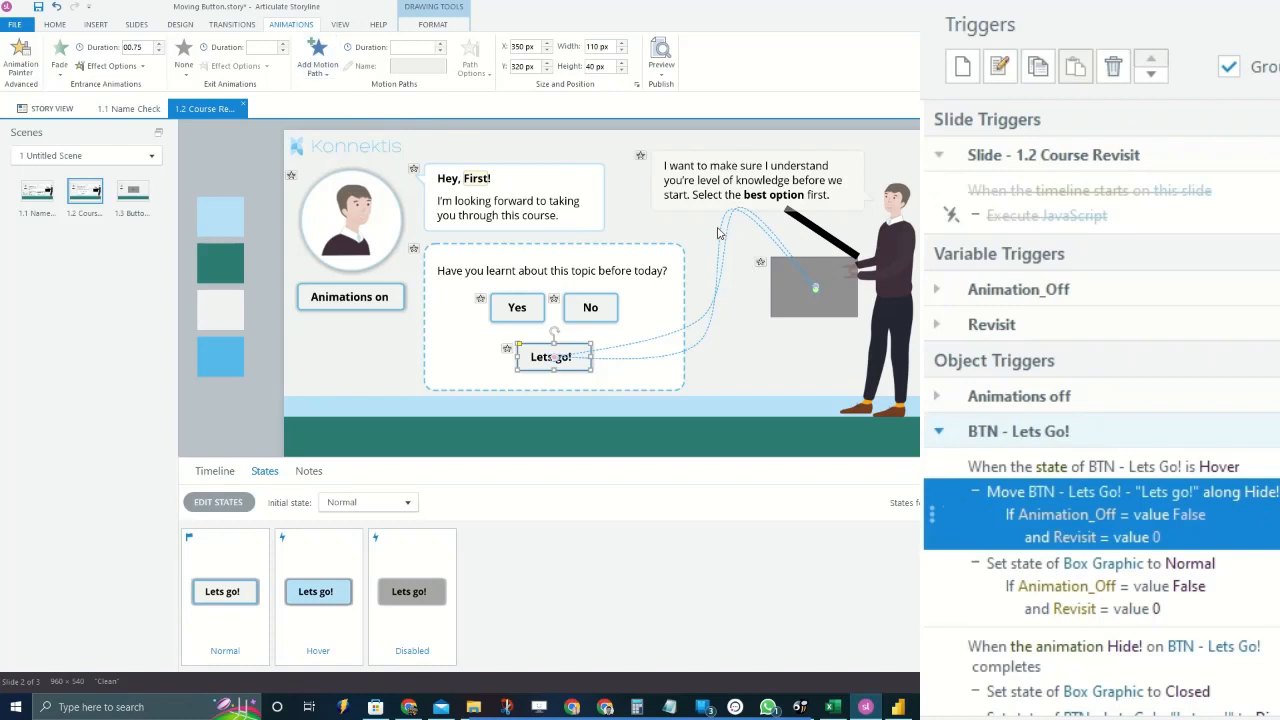
Inspect the names and durations of the Lets go! button's Show! and Hide! motion paths
left_click(719, 230)
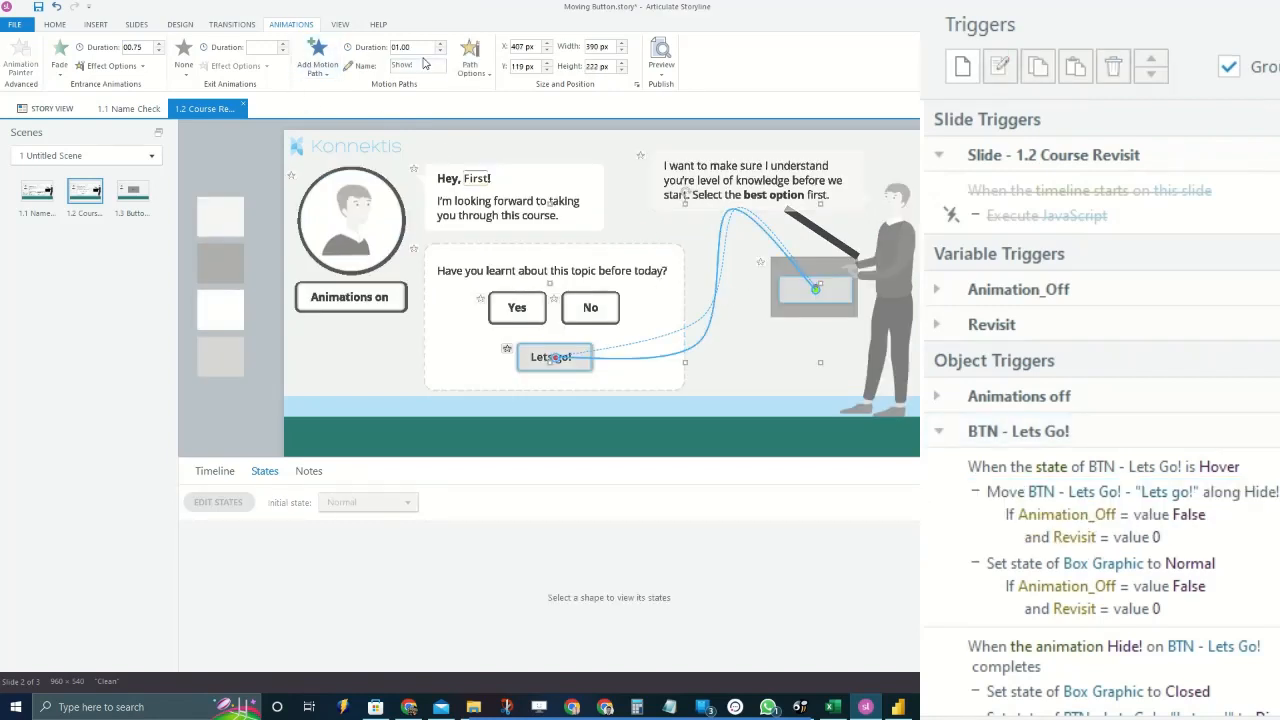
left_click(688, 326)
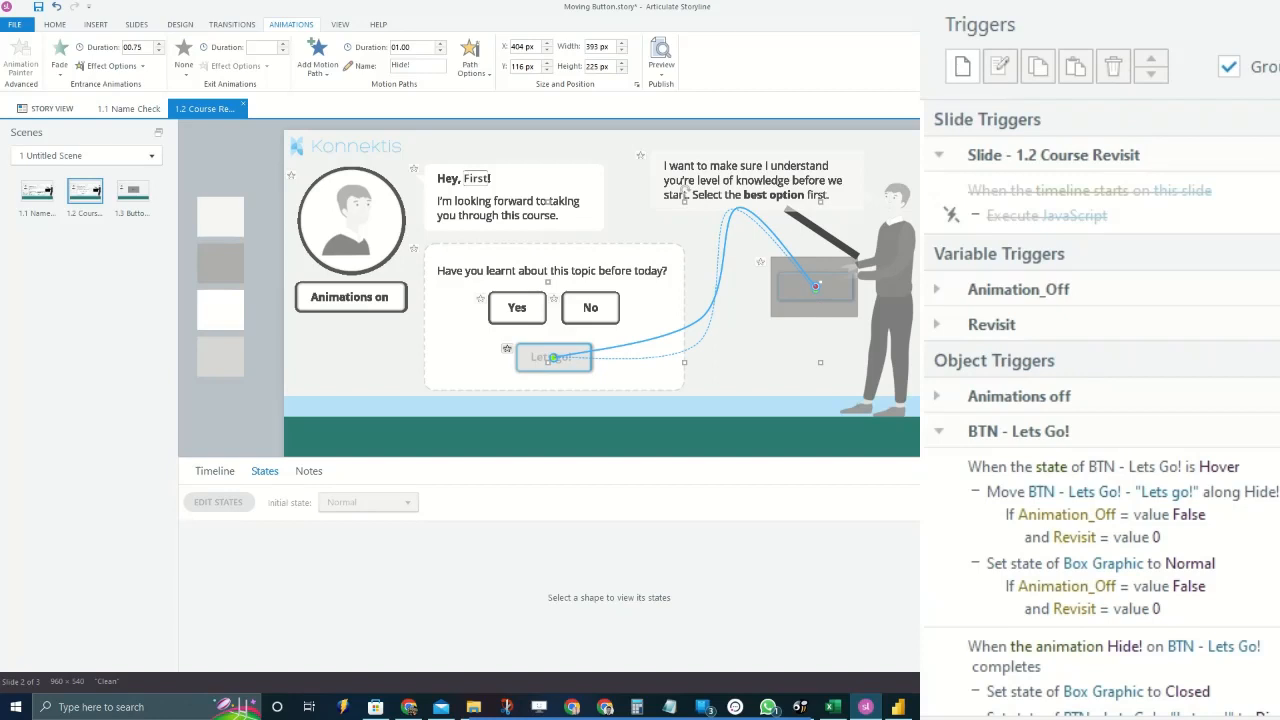
left_click(1228, 522)
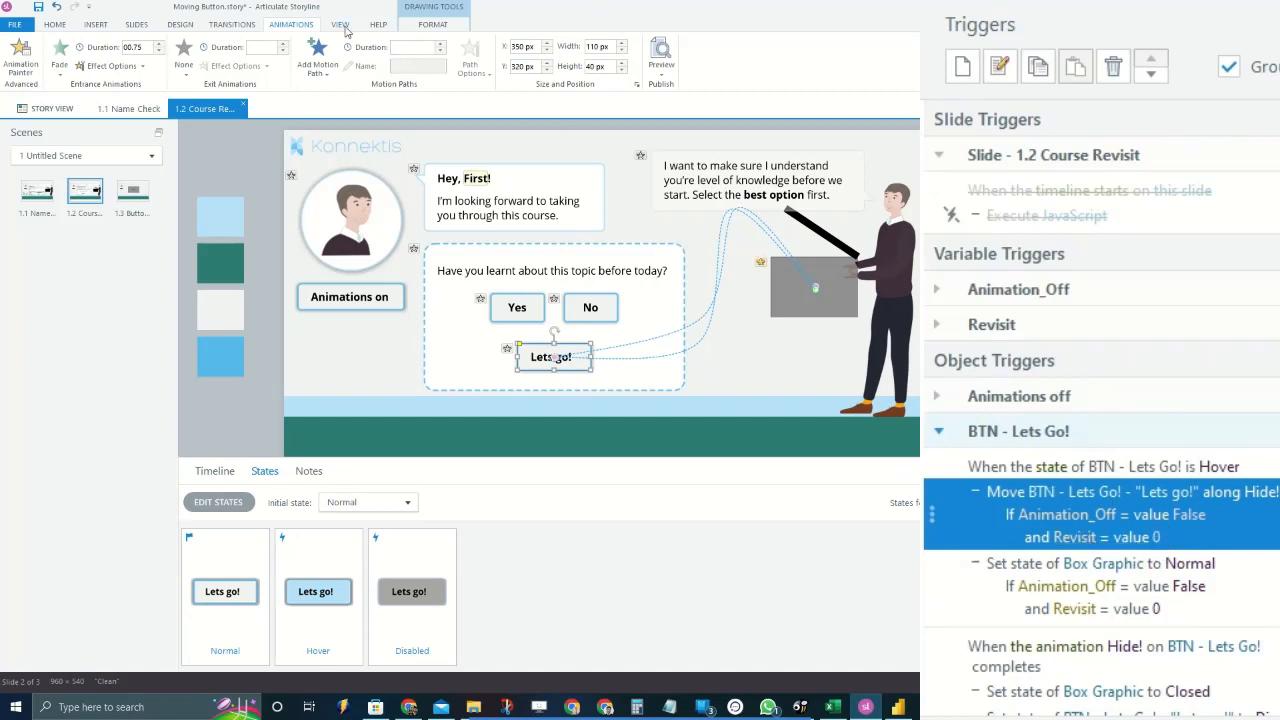
Set the duration of the Lets go! button's Hide! motion path to 00.10
left_click(692, 326)
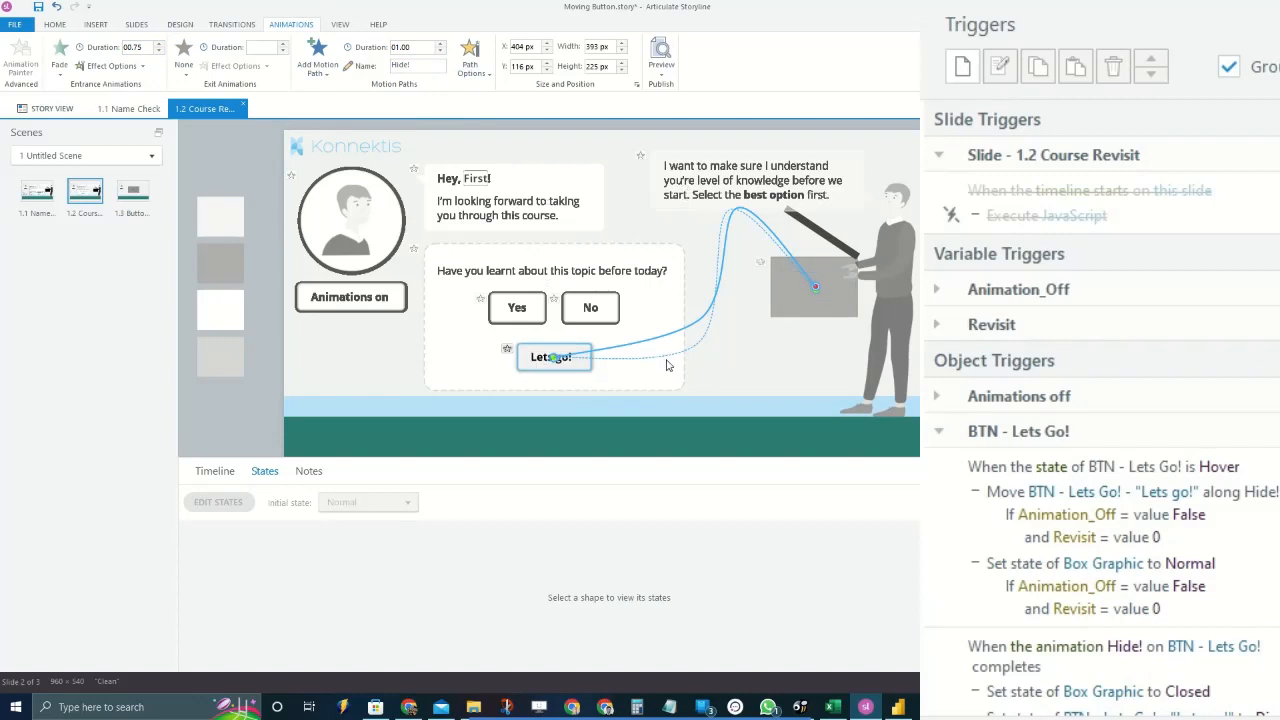
left_click(698, 340)
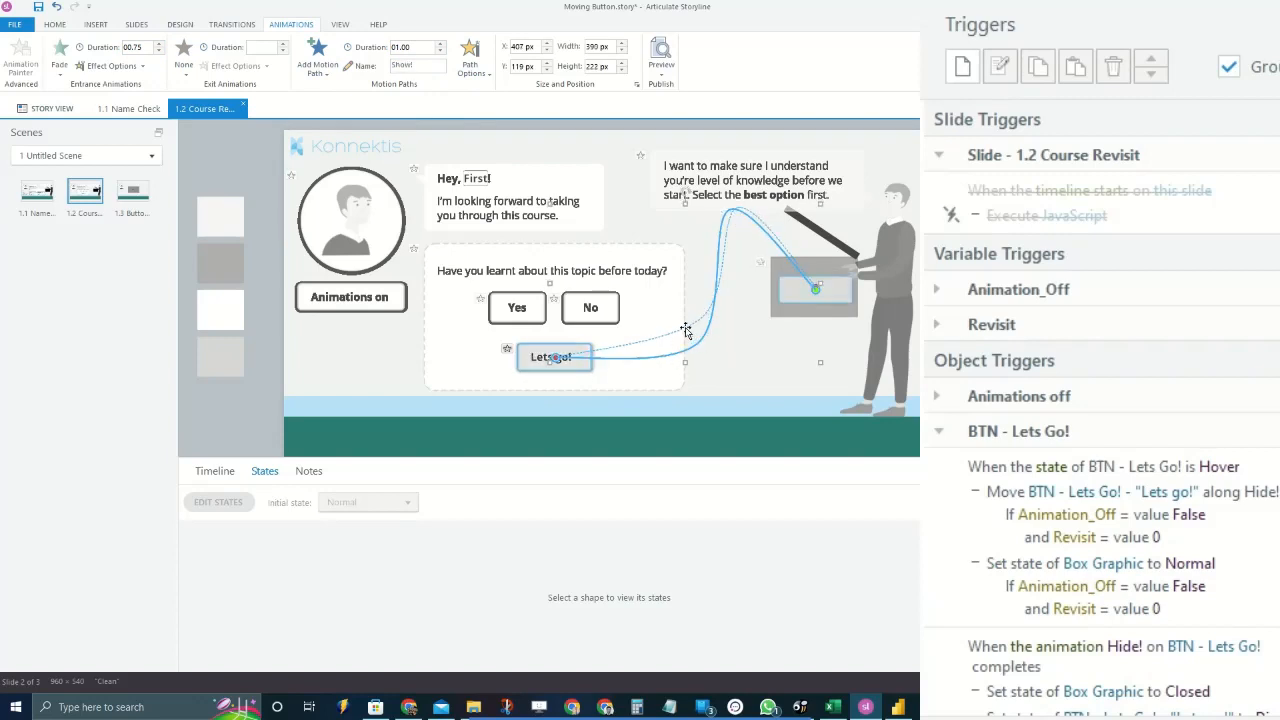
left_click(686, 330)
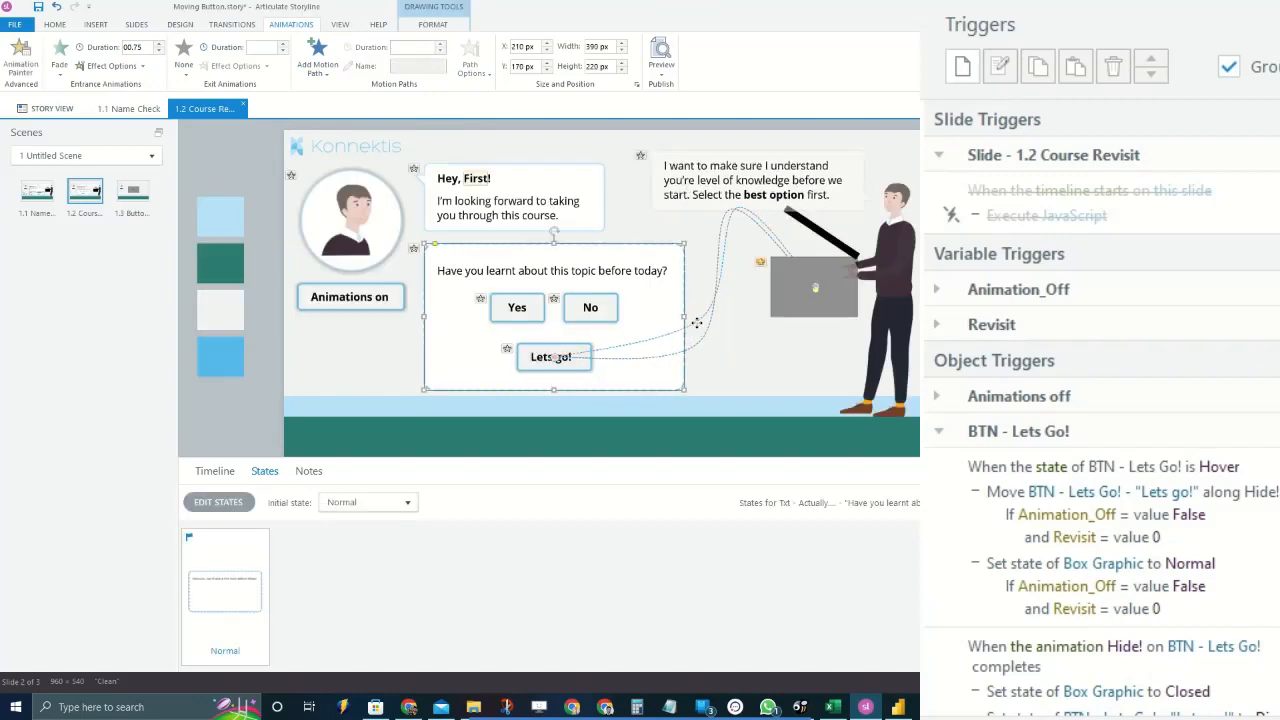
left_click(695, 323)
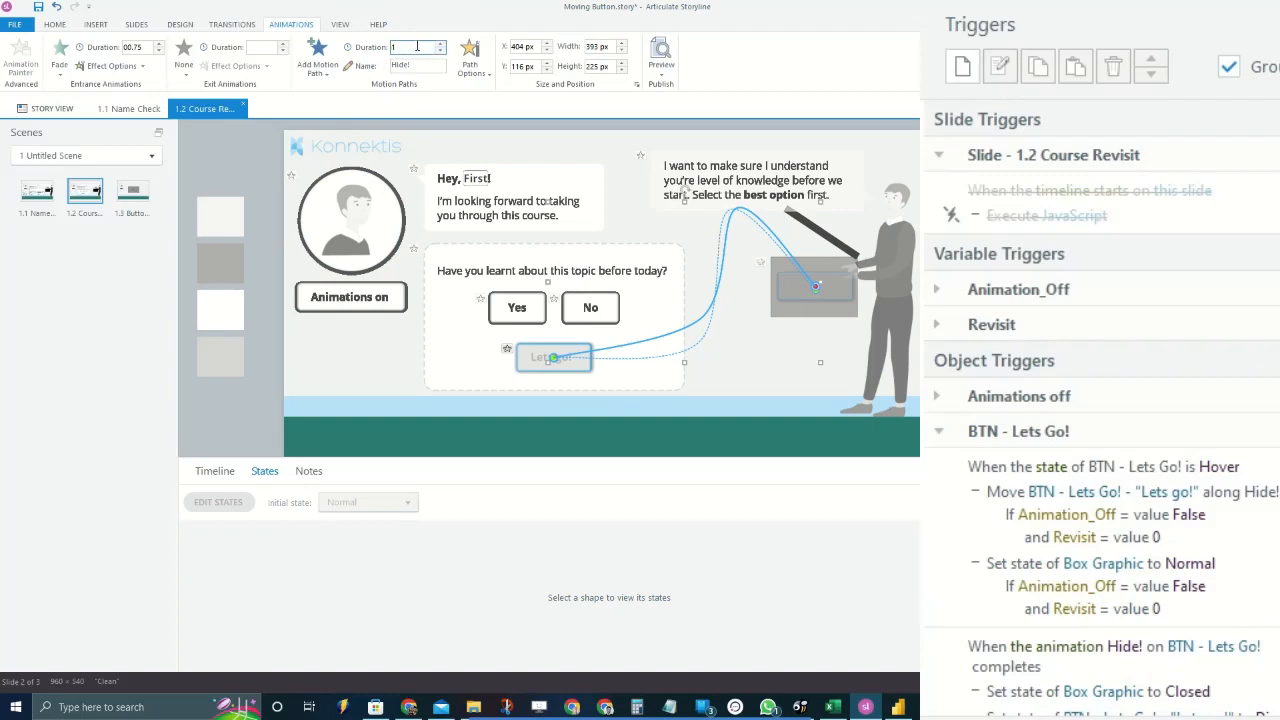
left_click(408, 70)
left_click(437, 69)
left_click(950, 300)
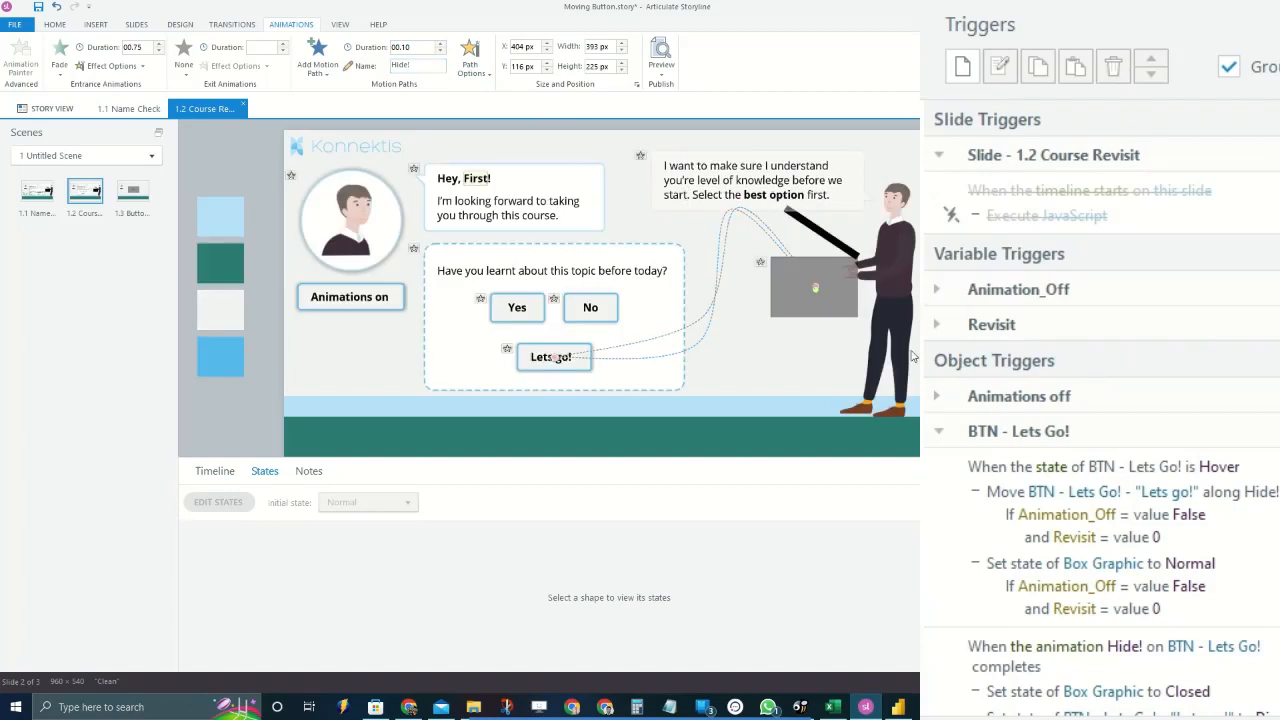
Examine the Lets go! hover trigger's conditional actions and inspect the states of Box Graphic, which one of them changes
left_click(1265, 526)
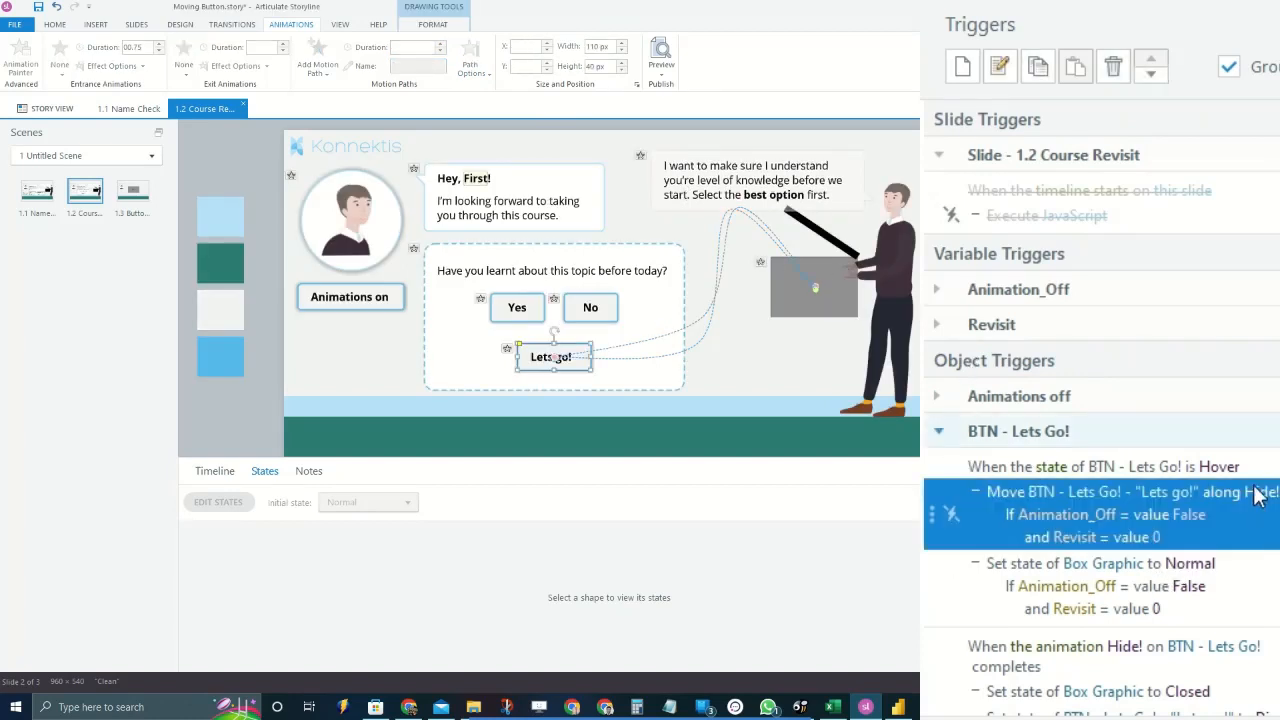
left_click(1270, 585)
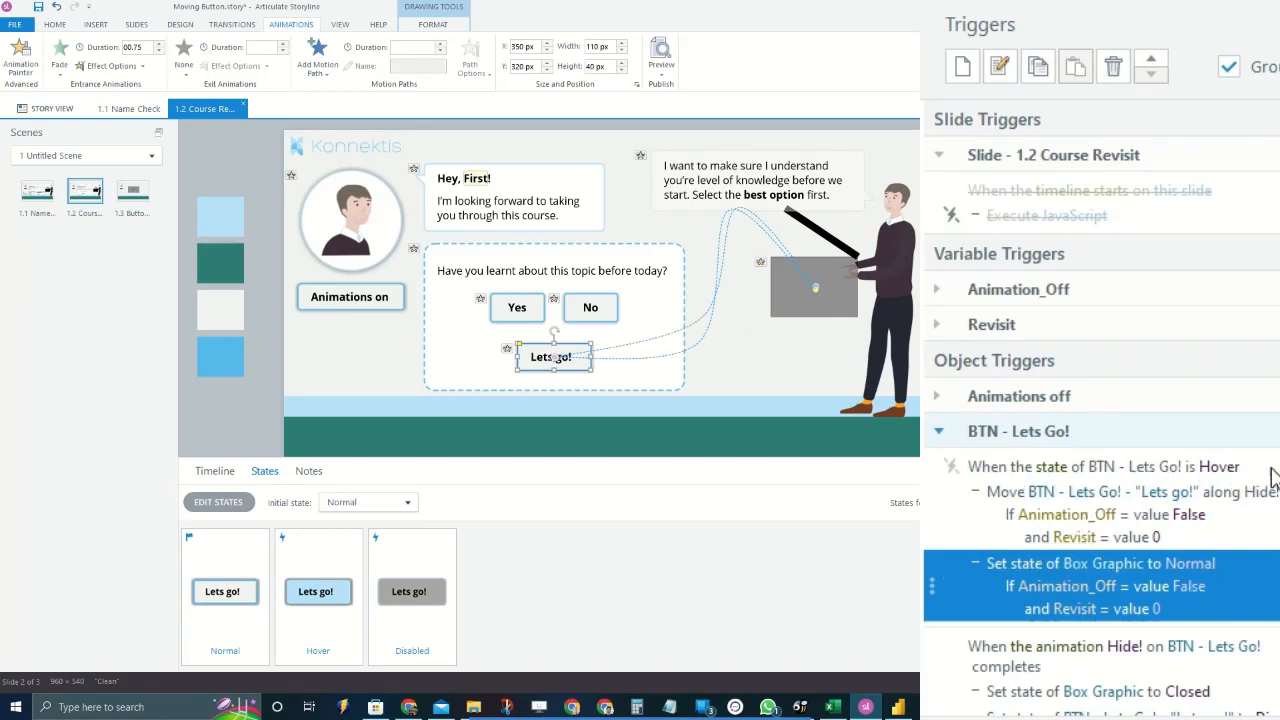
left_click(828, 276)
left_click(1265, 596)
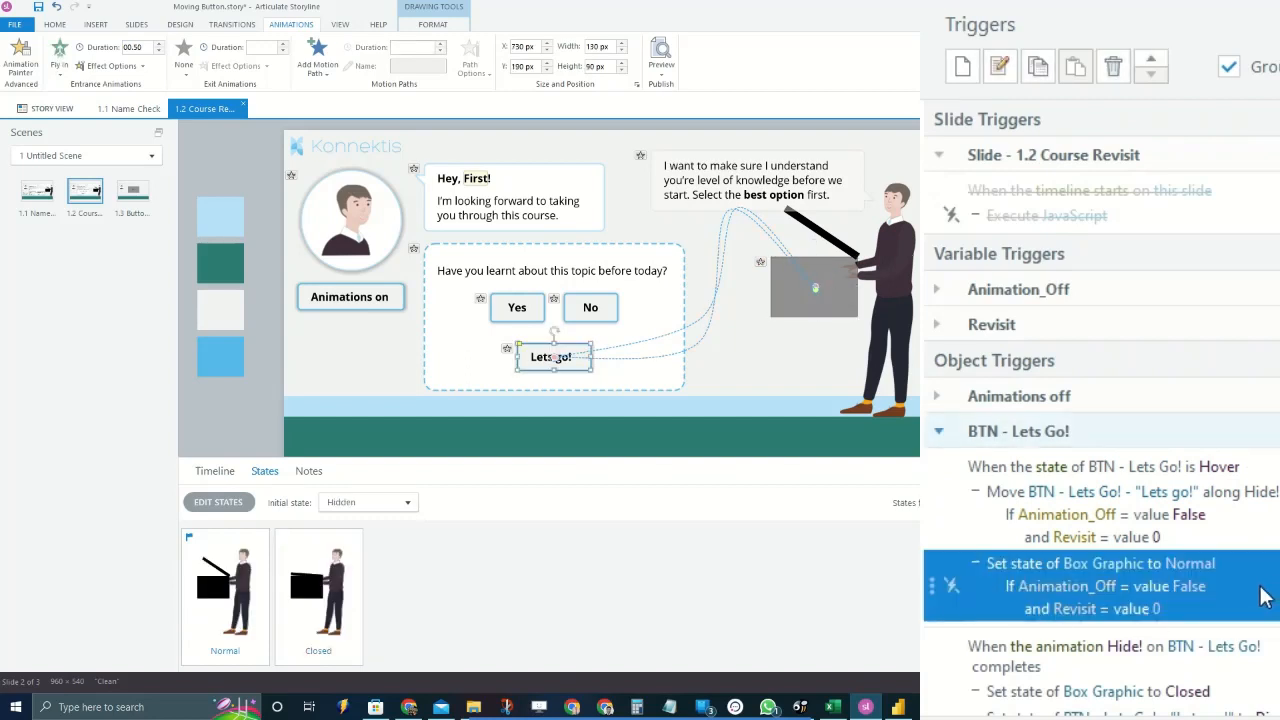
left_click(207, 470)
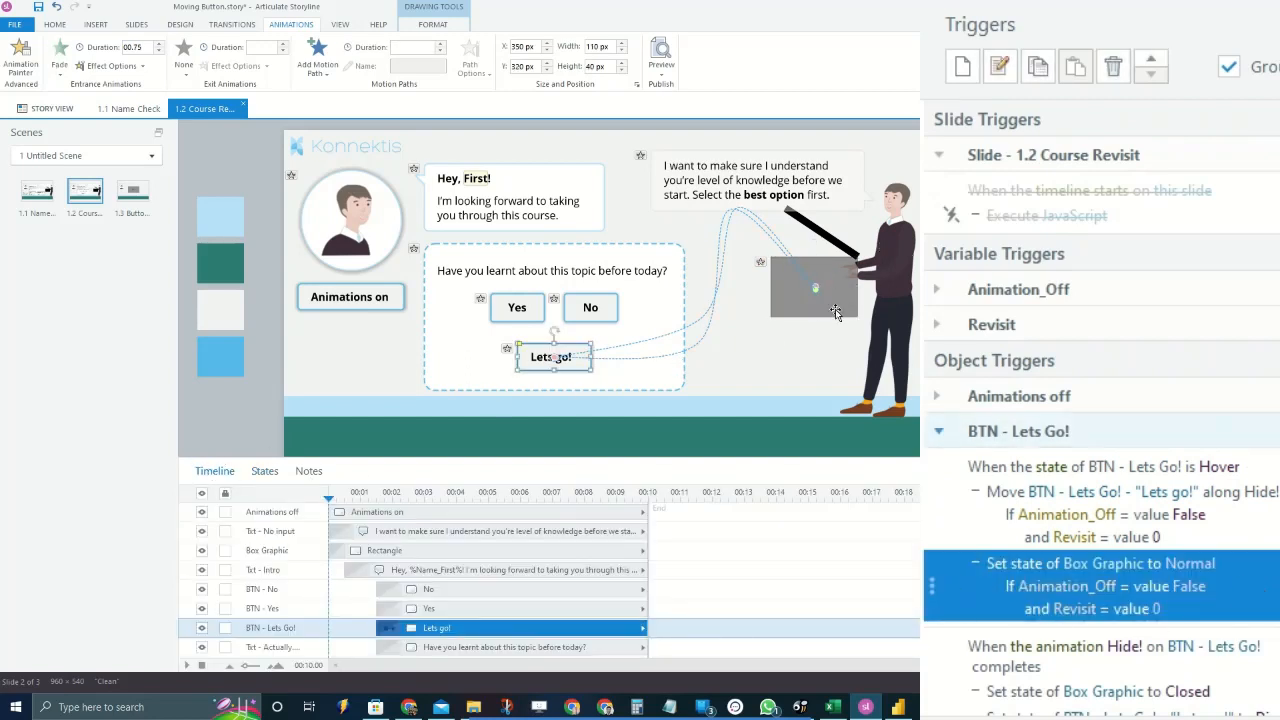
left_click(267, 550)
left_click(265, 470)
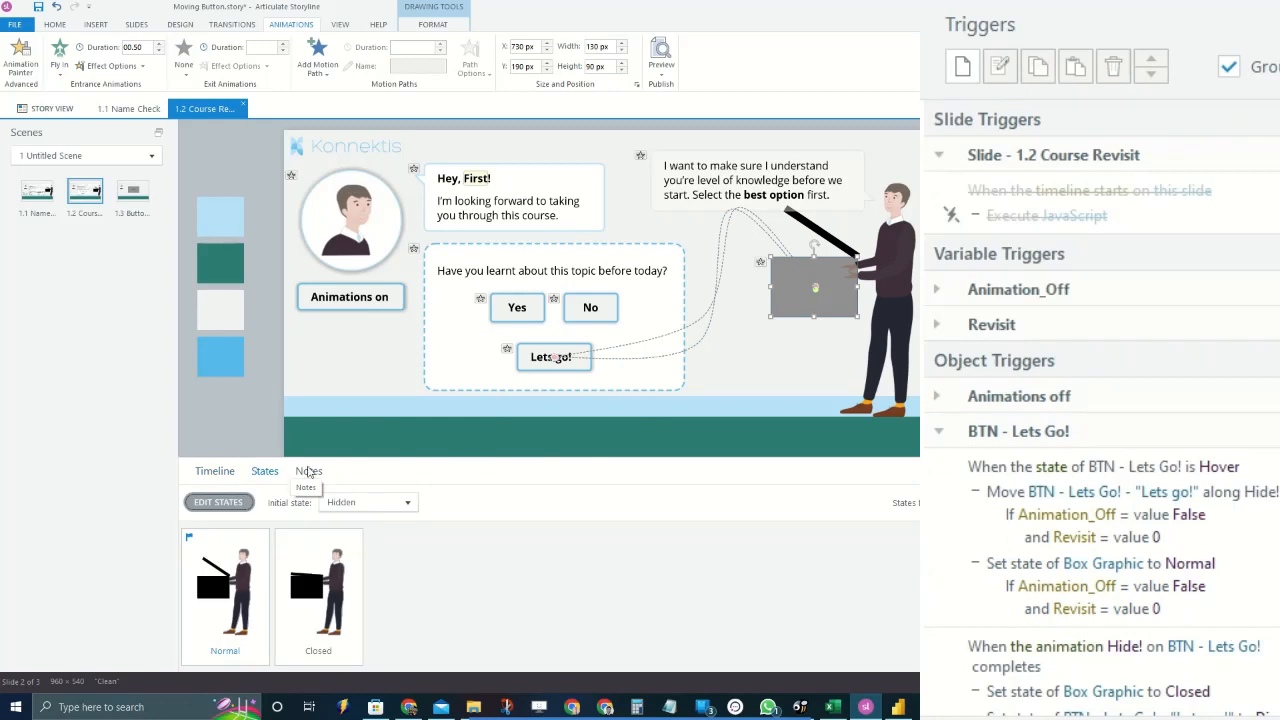
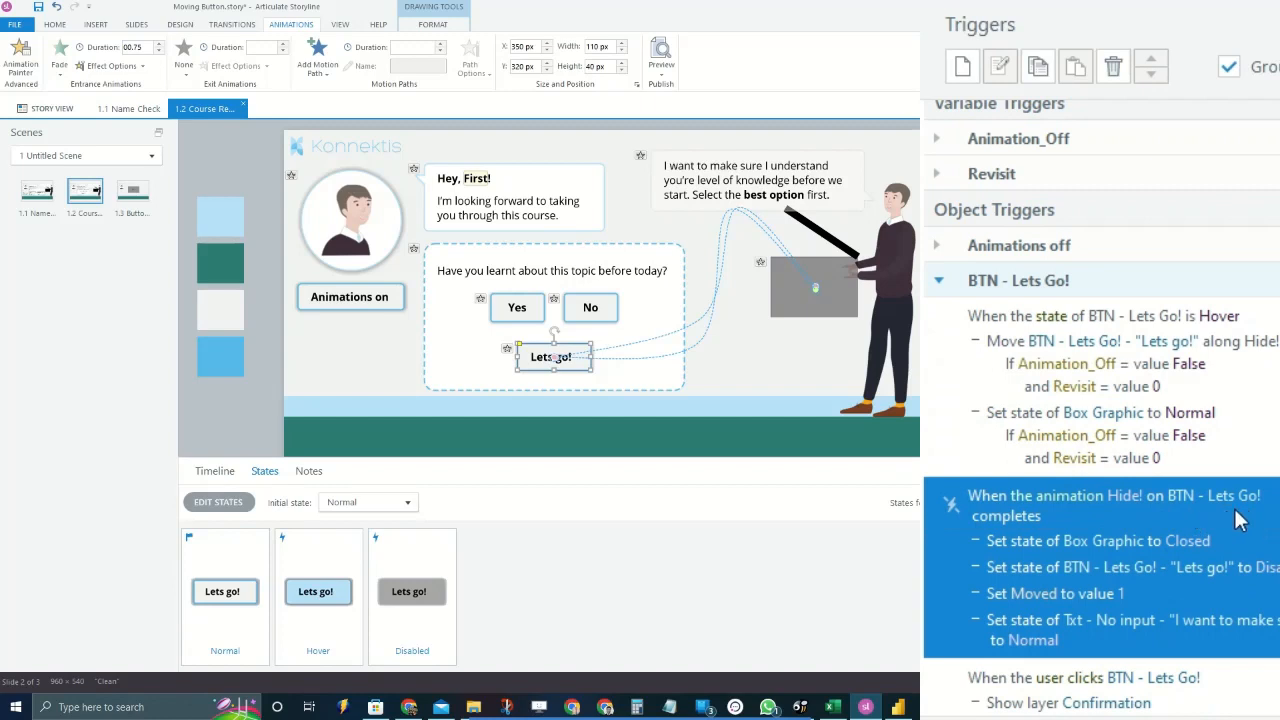
Look through the actions that run when the Hide! animation on BTN - Lets Go! completes
left_click(1258, 565)
left_click(1078, 543)
left_click(1048, 573)
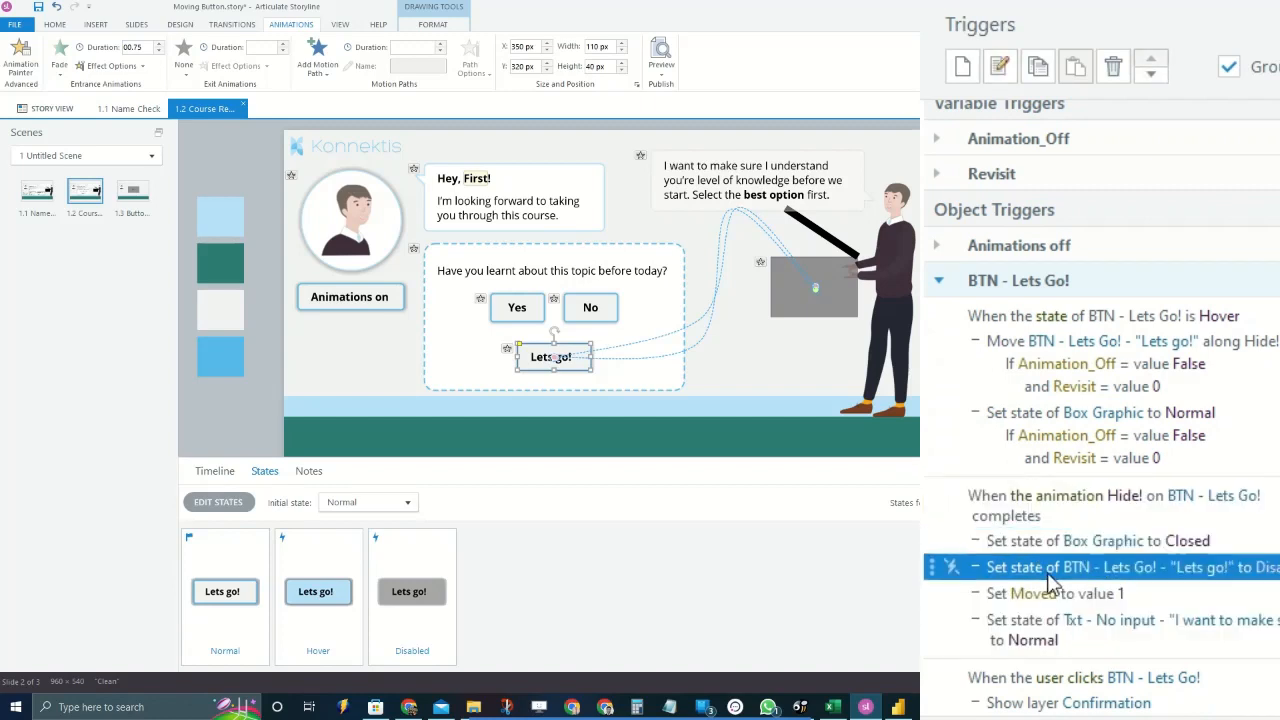
key("Down")
key("Down")
key("Up")
key("Up")
key("Up")
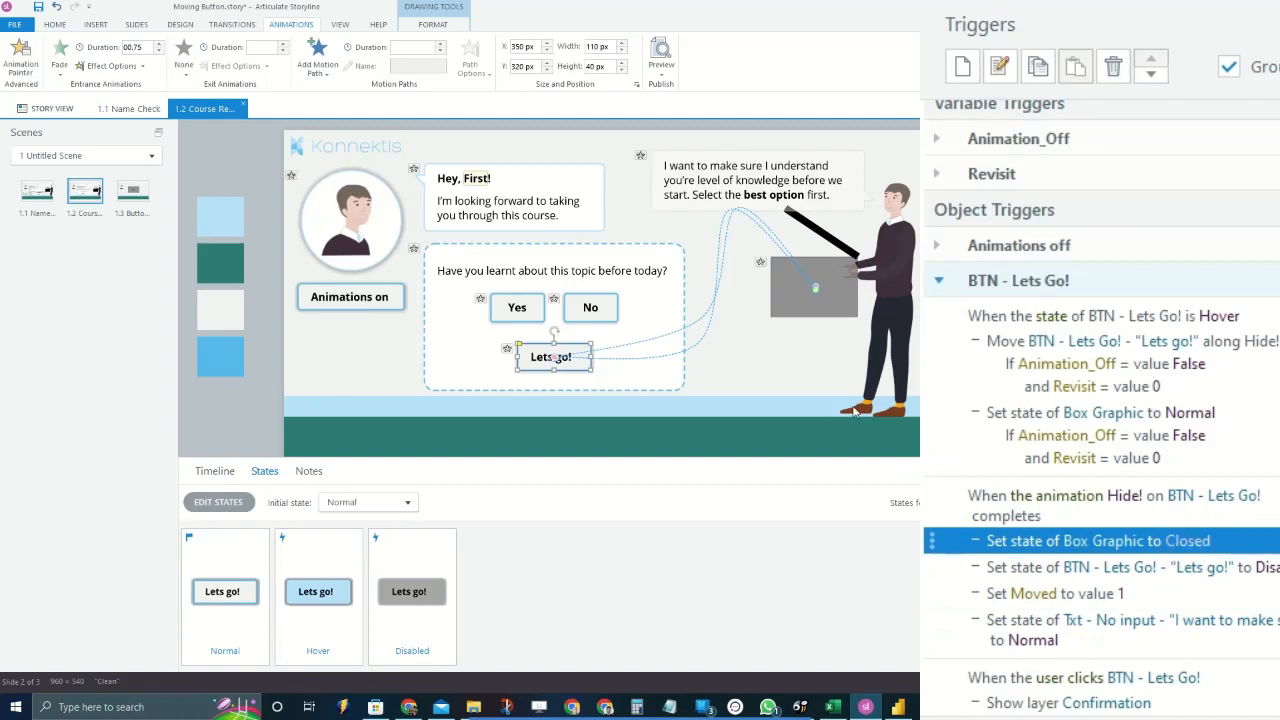
Preview Box Graphic's Closed state and locate the Hide! completion action that applies it
left_click(839, 281)
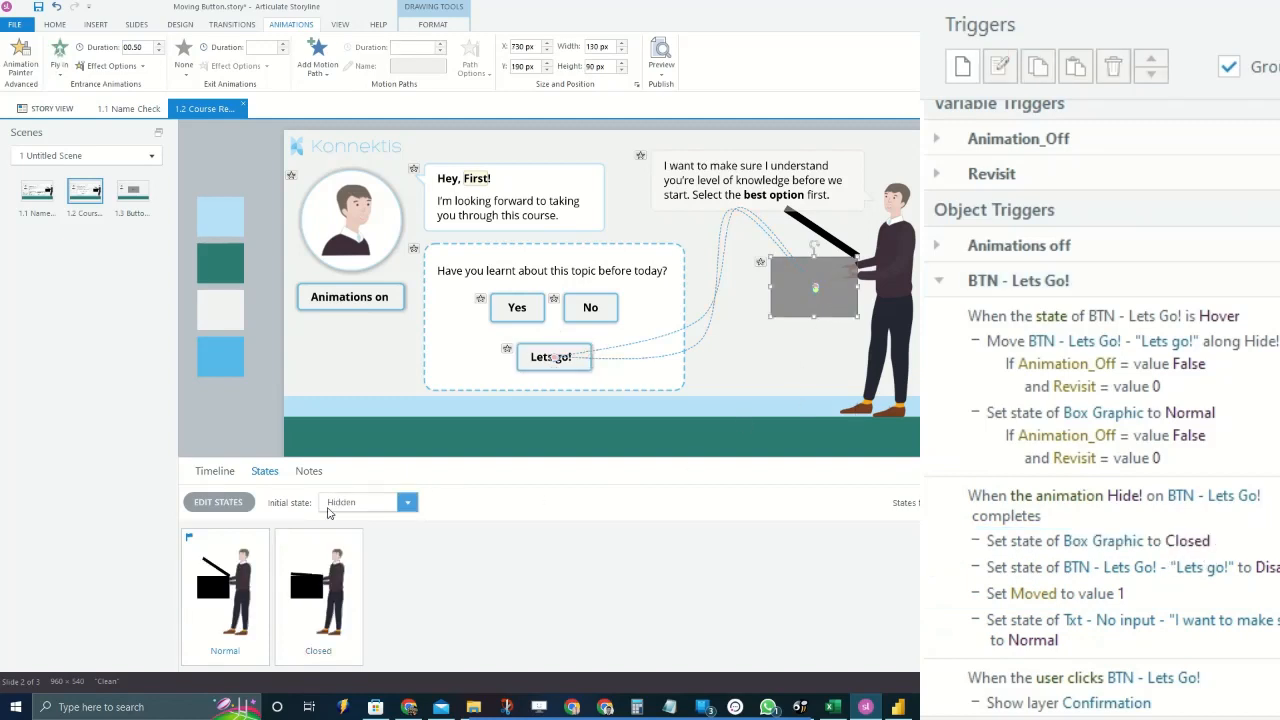
left_click(336, 585)
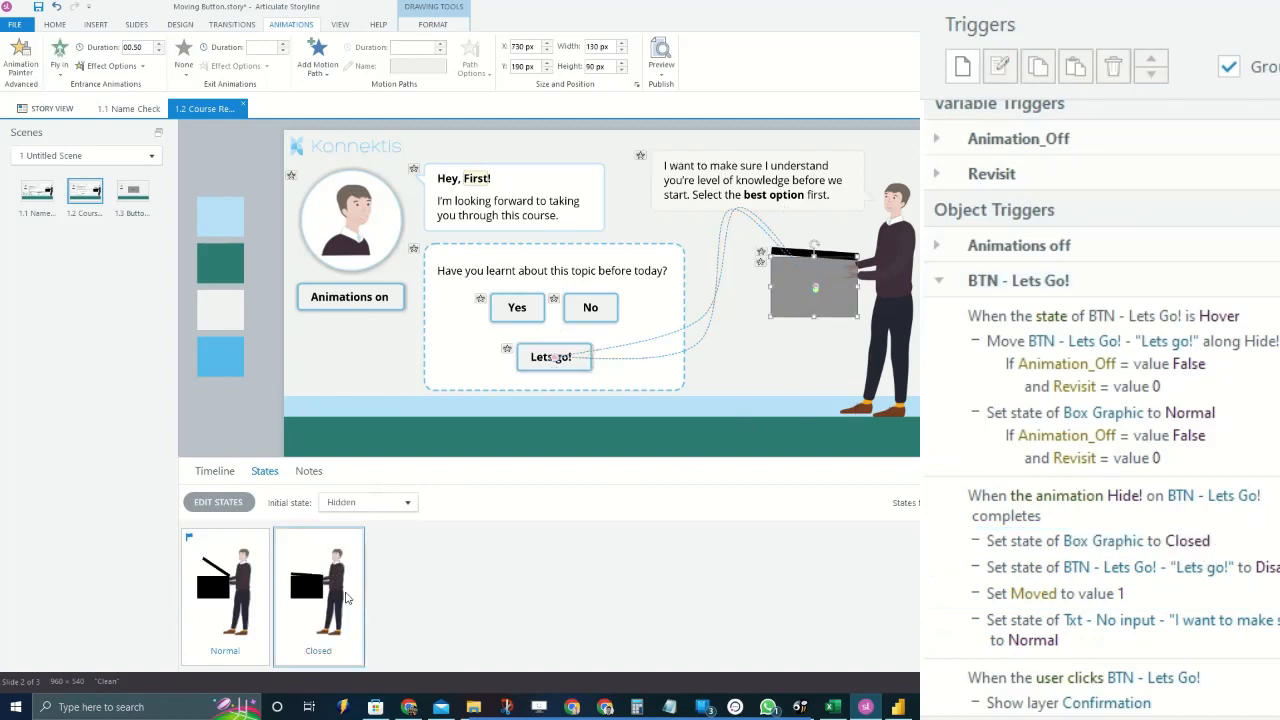
left_click(406, 602)
left_click(1252, 541)
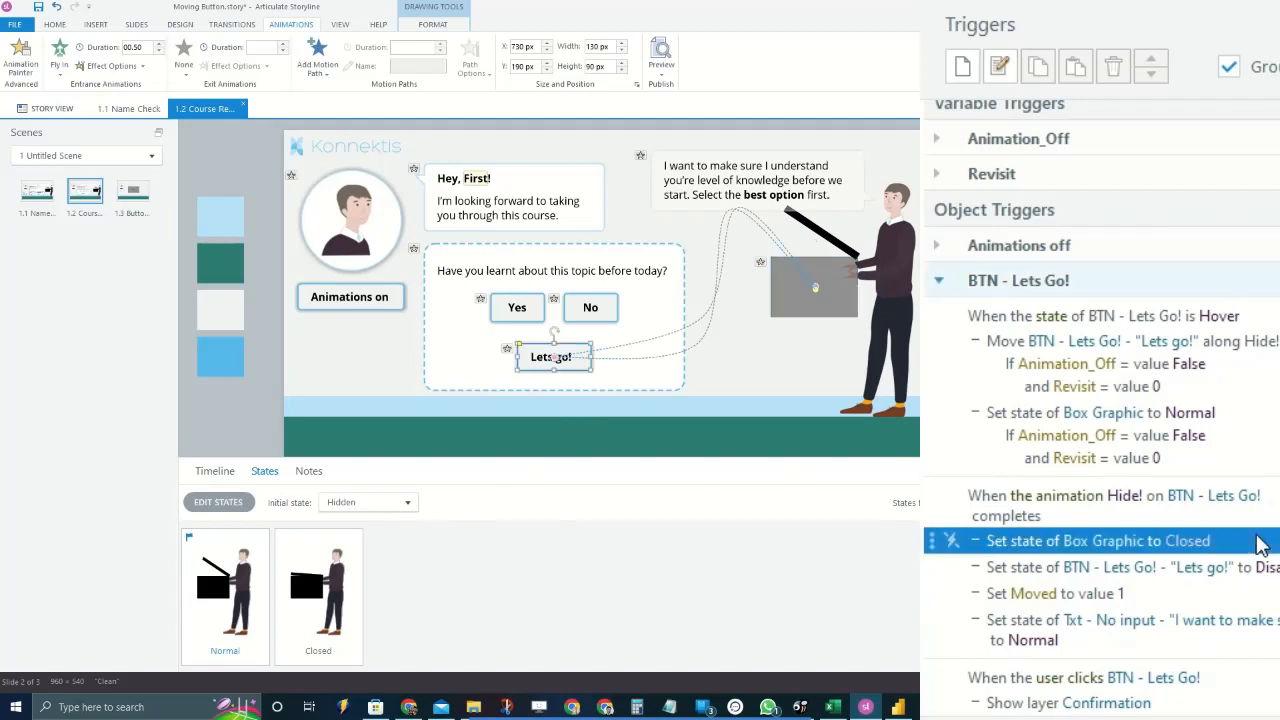
Review the Hide! completion actions for the Lets go! button's state, the Moved variable and the Txt - No input state
left_click(1251, 567)
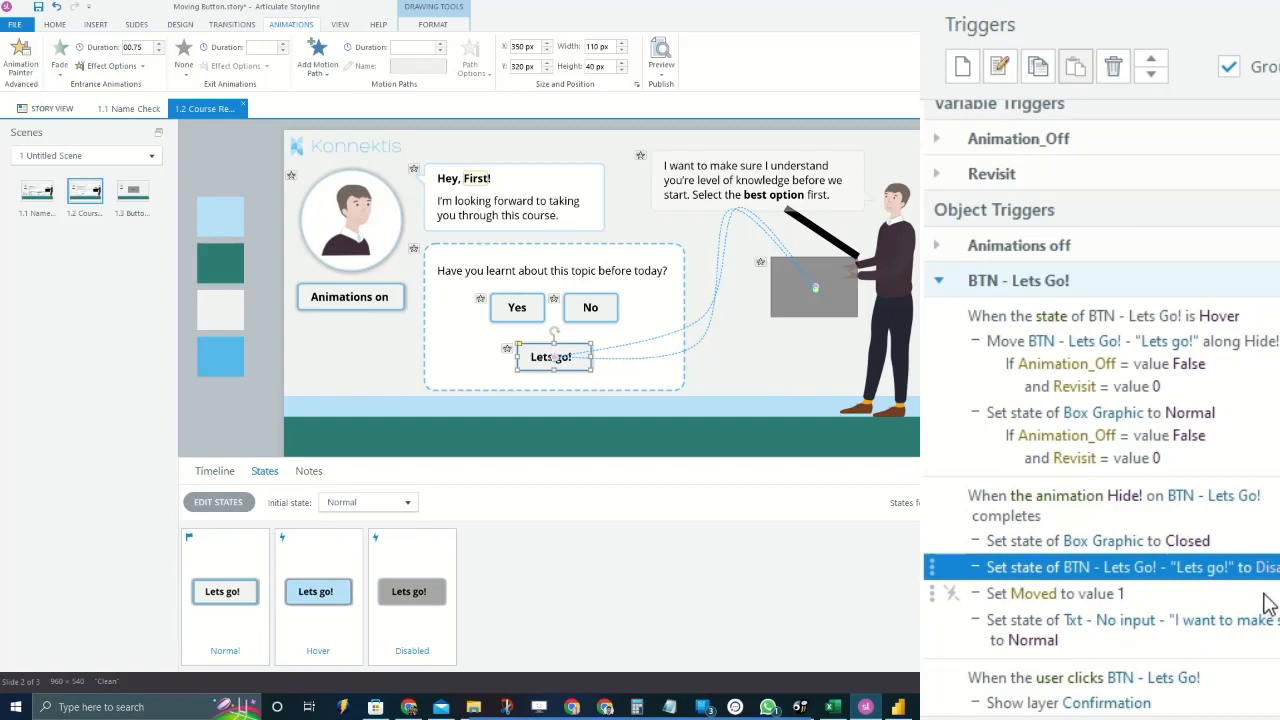
left_click(1269, 594)
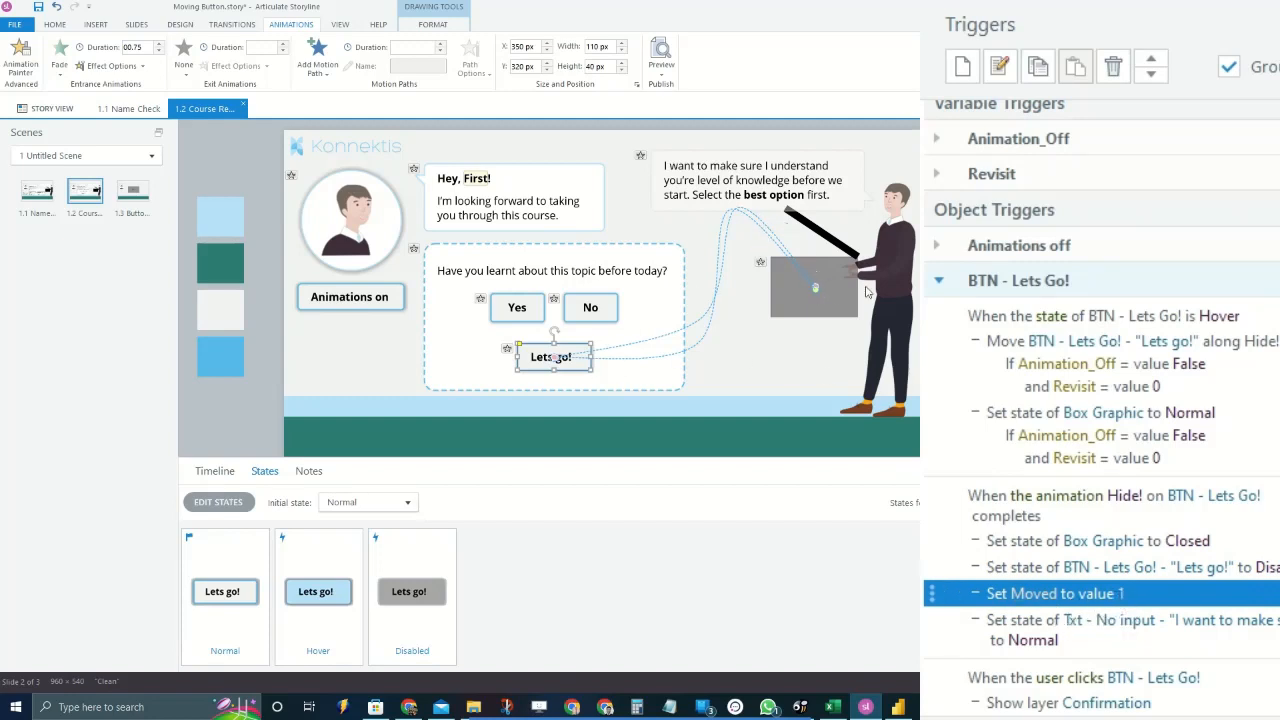
left_click(1192, 644)
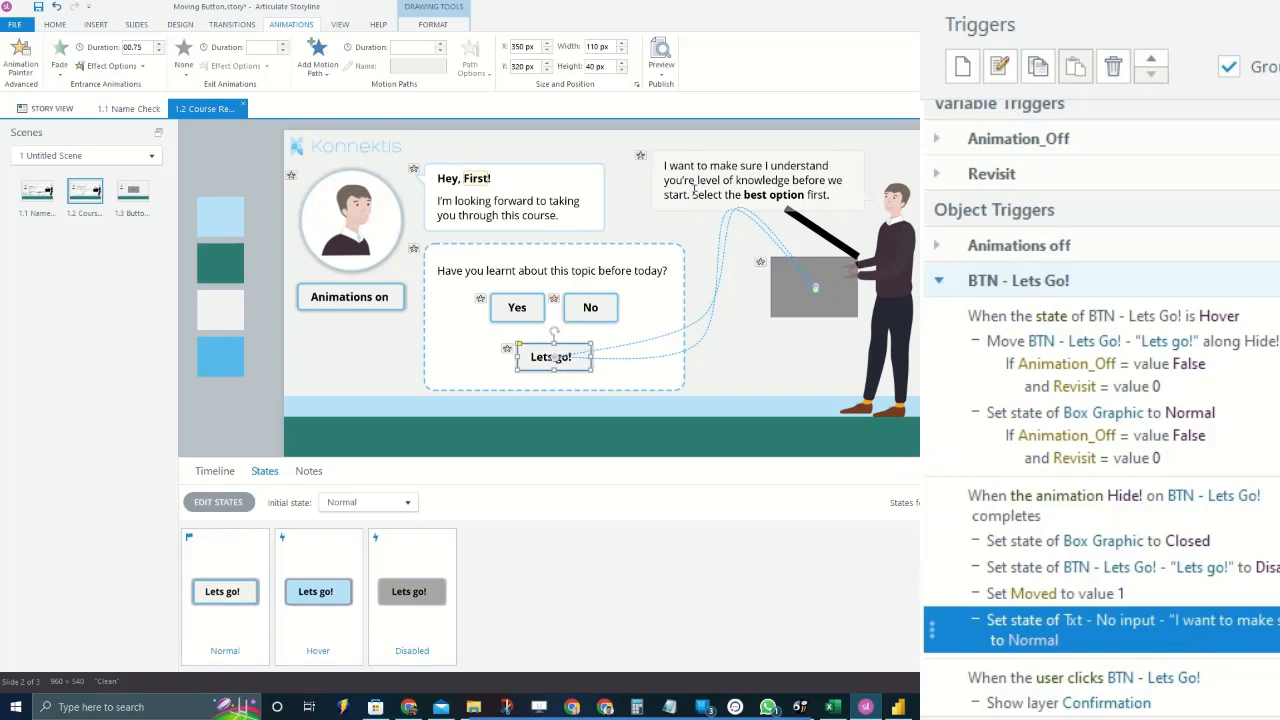
Recheck the Hide! completion trigger's actions on Box Graphic and the Lets go! button
left_click(1124, 522)
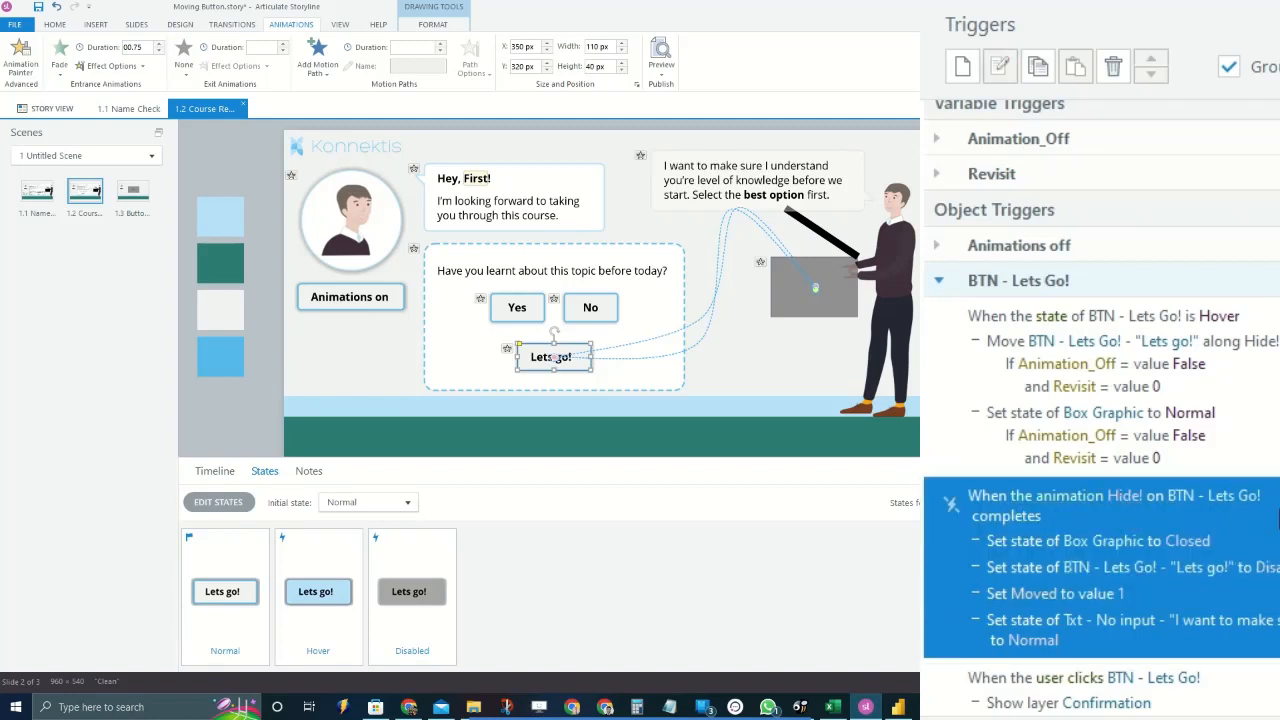
left_click(1278, 567)
left_click(1275, 538)
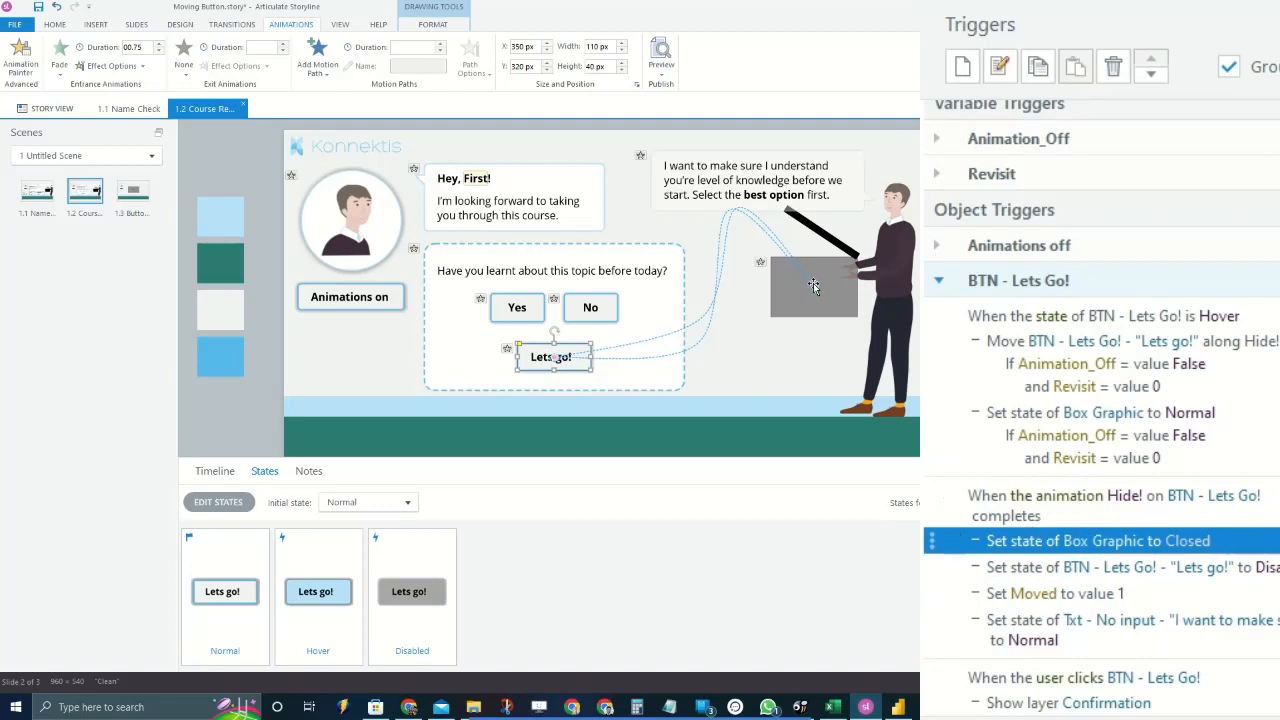
left_click(1100, 566)
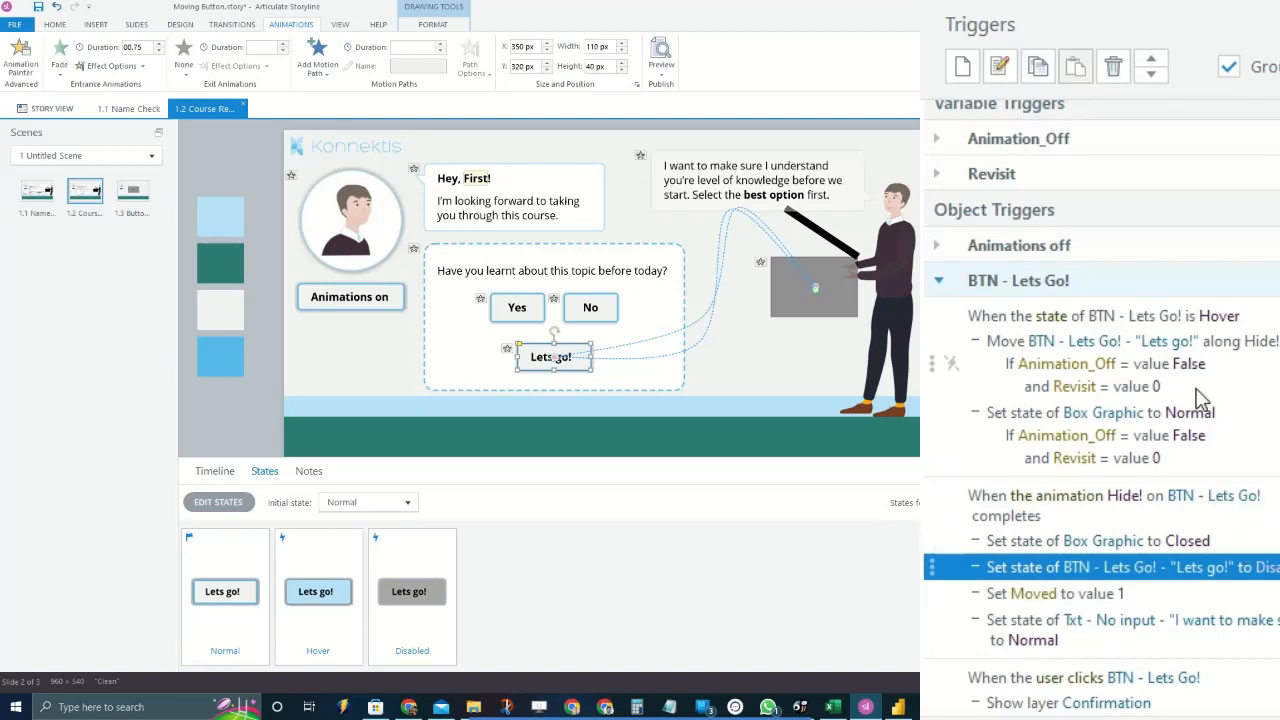
key("Up")
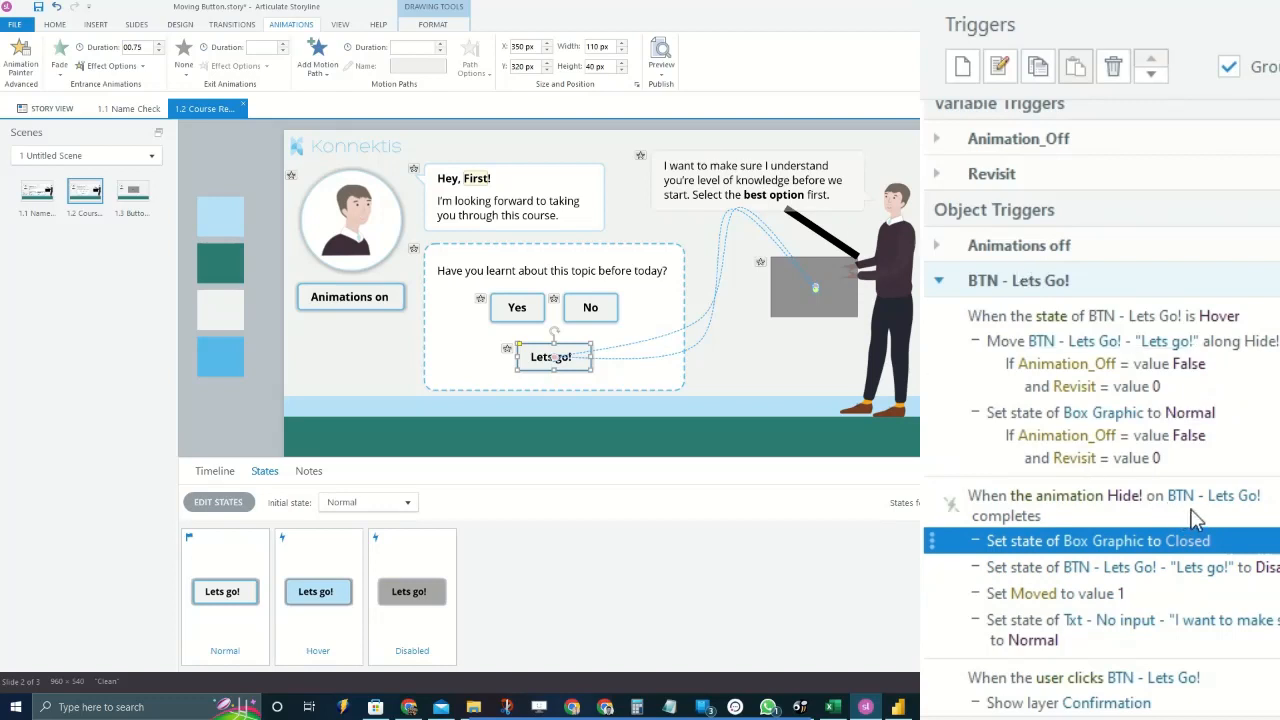
key("Down")
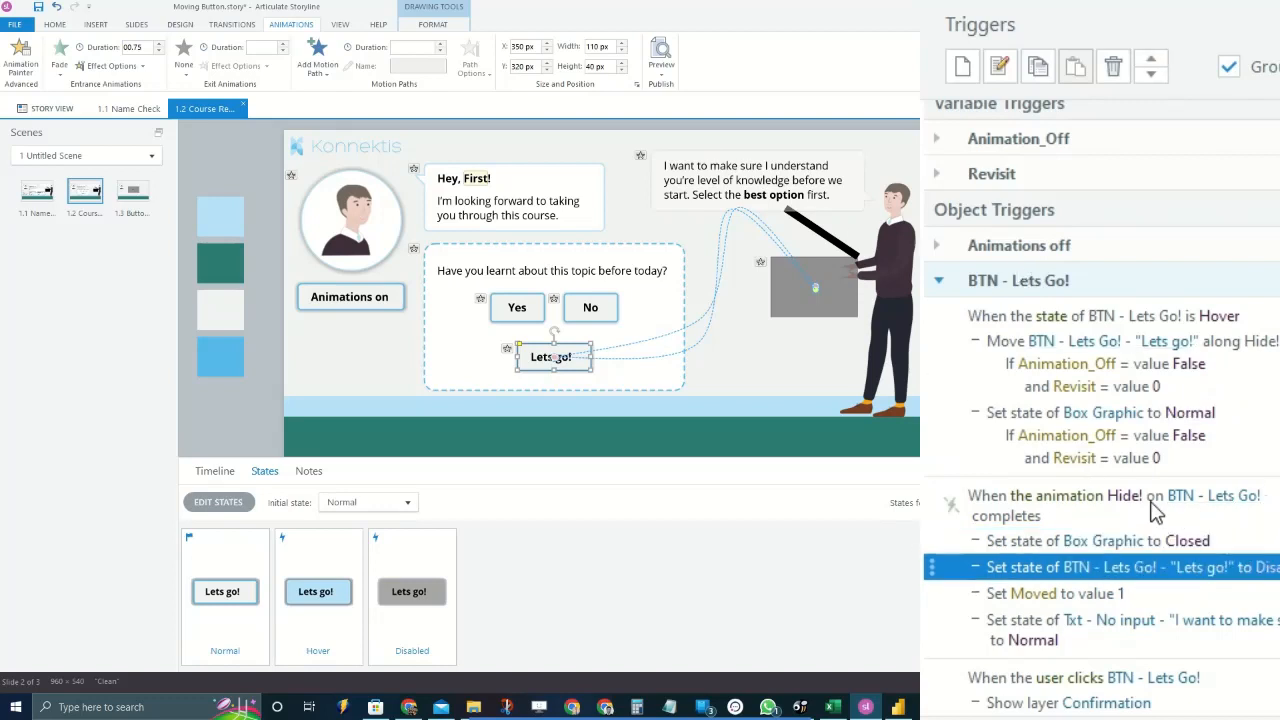
Examine the Lets go! button's click trigger for the Confirmation layer and its trigger for when the Show! animation completes
scroll(1245, 485, "down", 3)
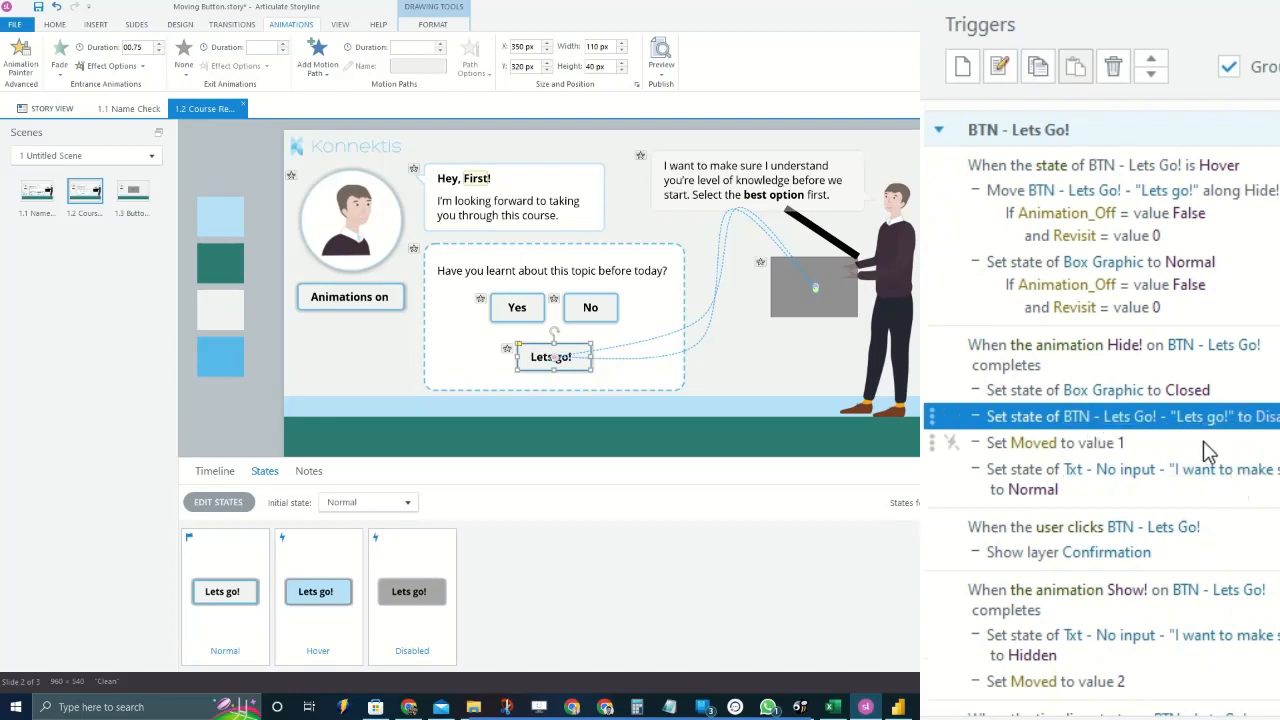
key("Down")
key("Down")
key("Down")
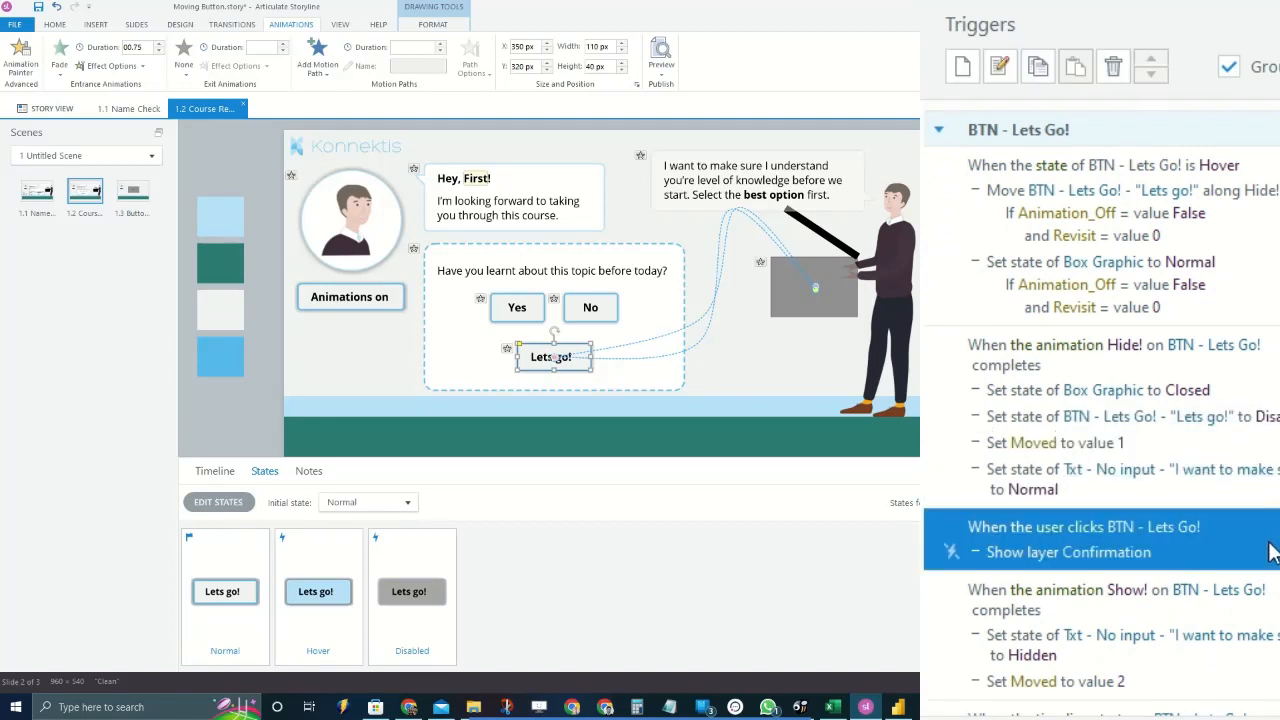
scroll(1229, 543, "down", 2)
scroll(1100, 543, "down", 1)
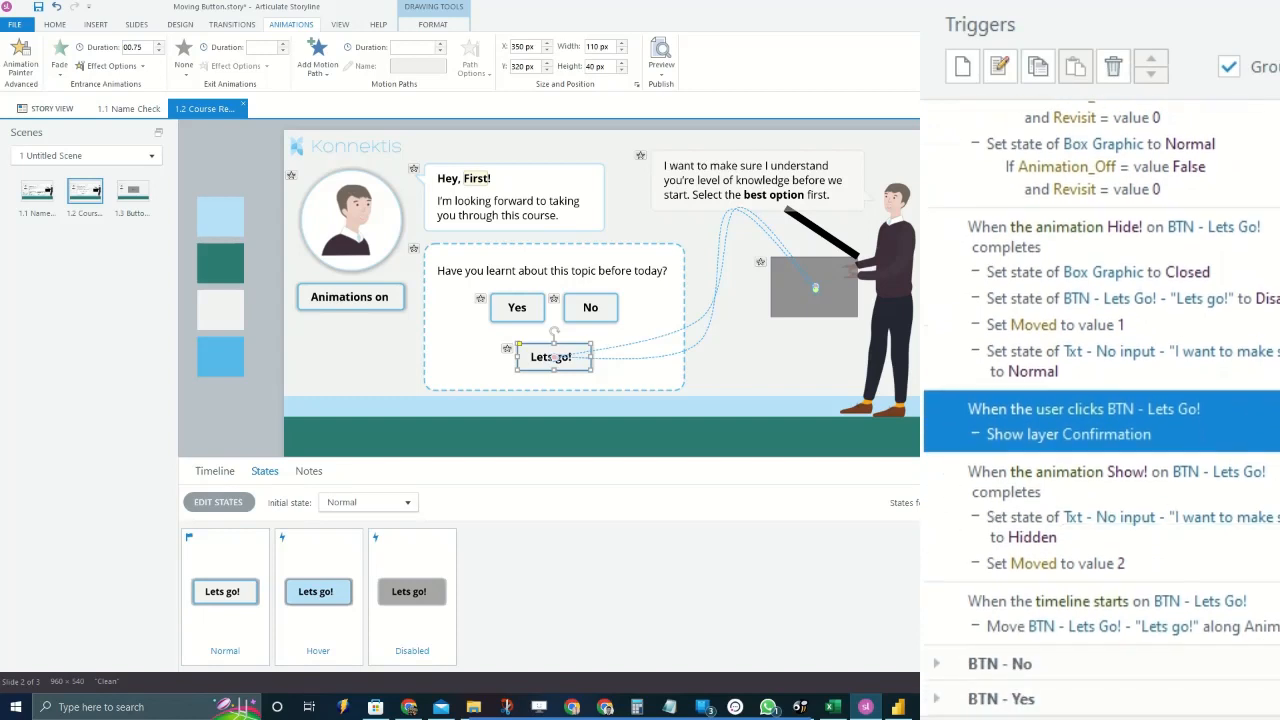
left_click(1100, 482)
scroll(1105, 345, "up", 3)
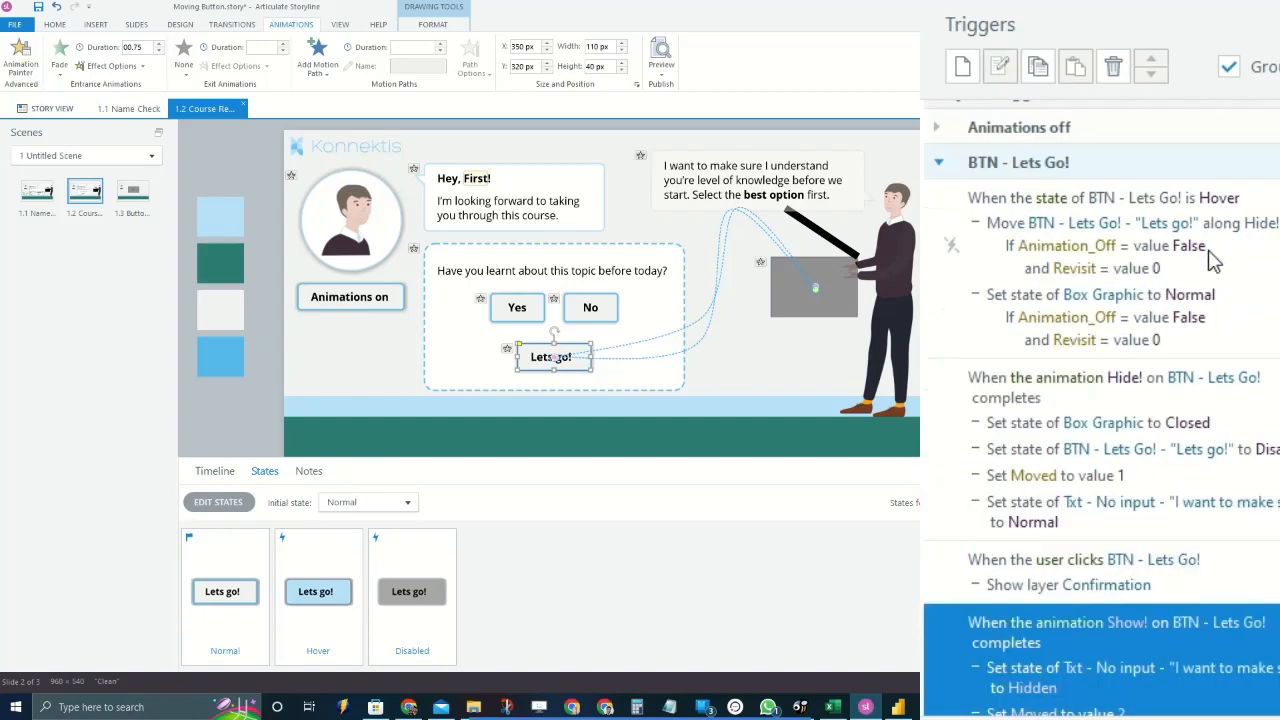
Trace the order of the Lets go! button's actions from the hover trigger through the Hide! completion trigger
left_click(1275, 318)
left_click(1275, 250)
key("Down")
key("Down")
key("Down")
key("Down")
key("Down")
key("Down")
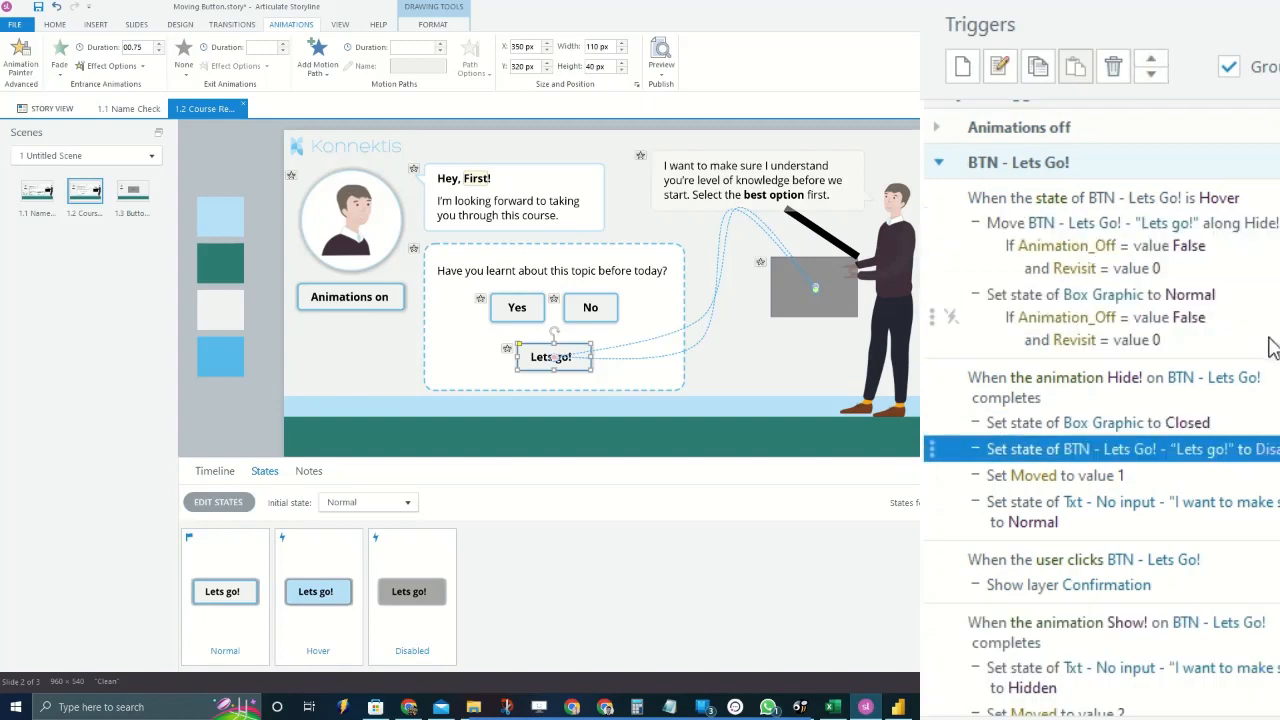
key("Up")
key("Up")
key("Up")
key("Up")
key("Up")
key("Up")
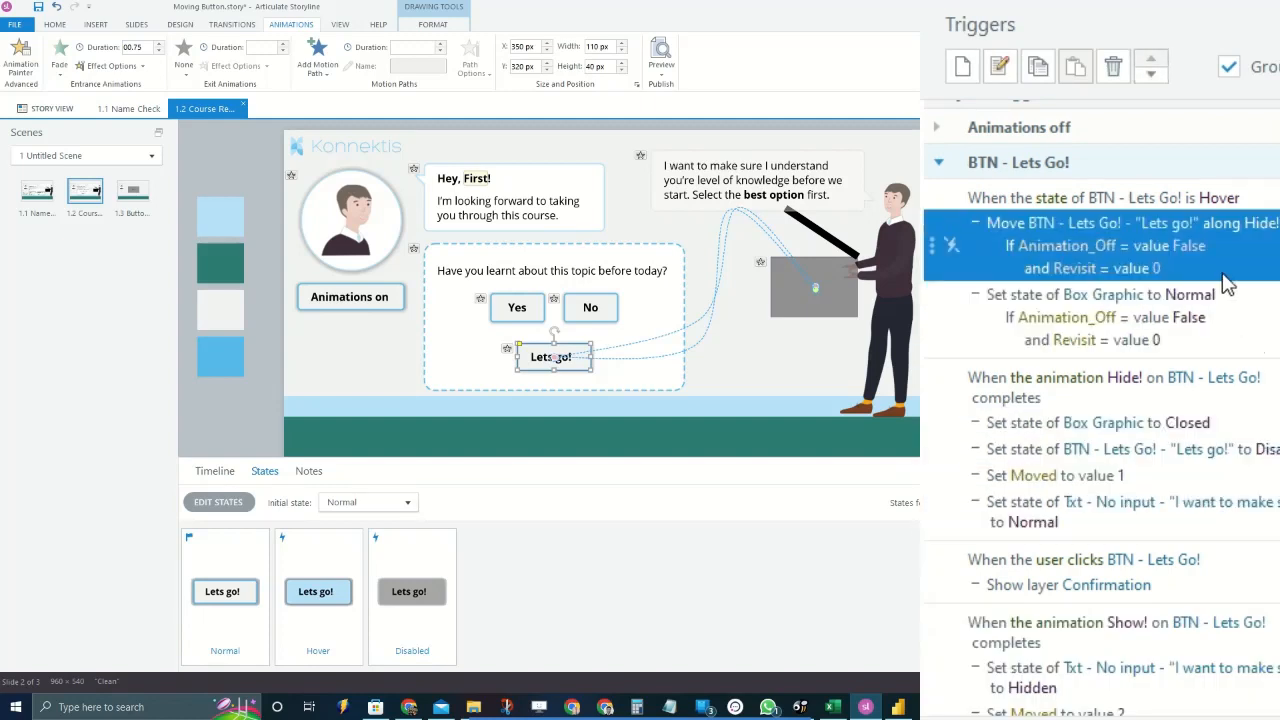
key("Down")
key("Up")
key("Down")
left_click(1226, 214)
key("Down")
key("Down")
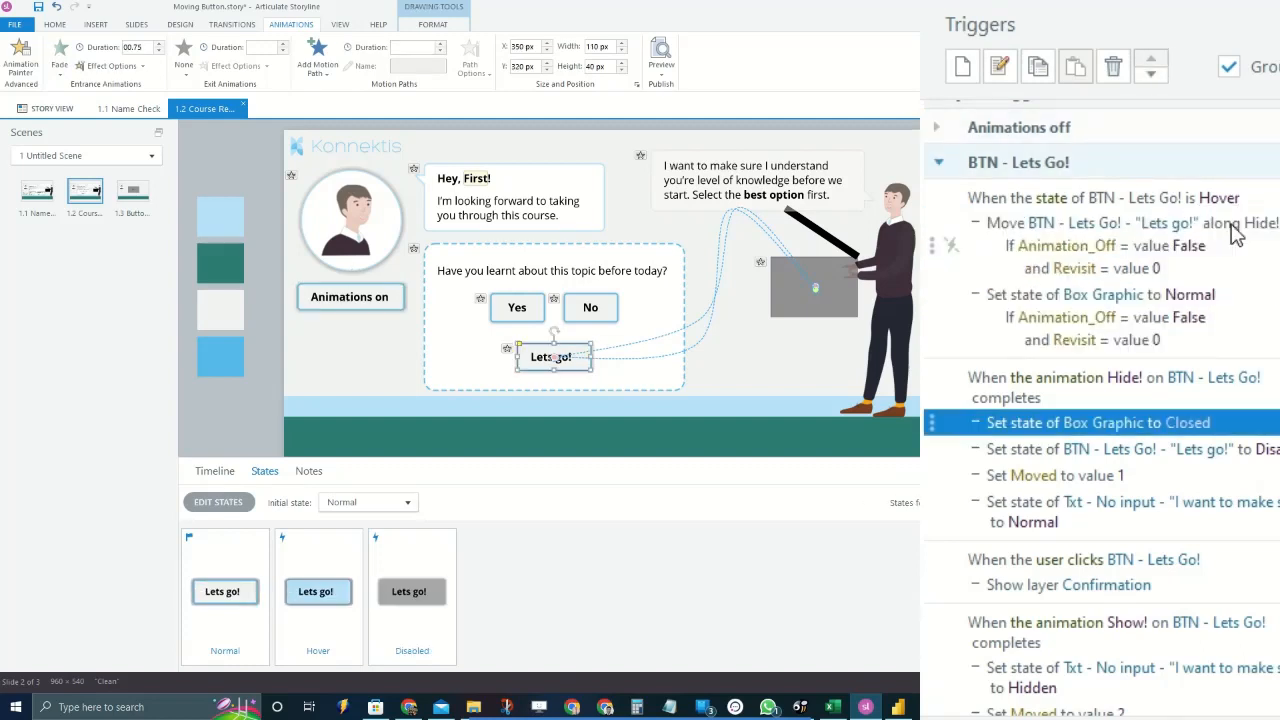
key("Down")
key("Down")
key("Down")
key("Up")
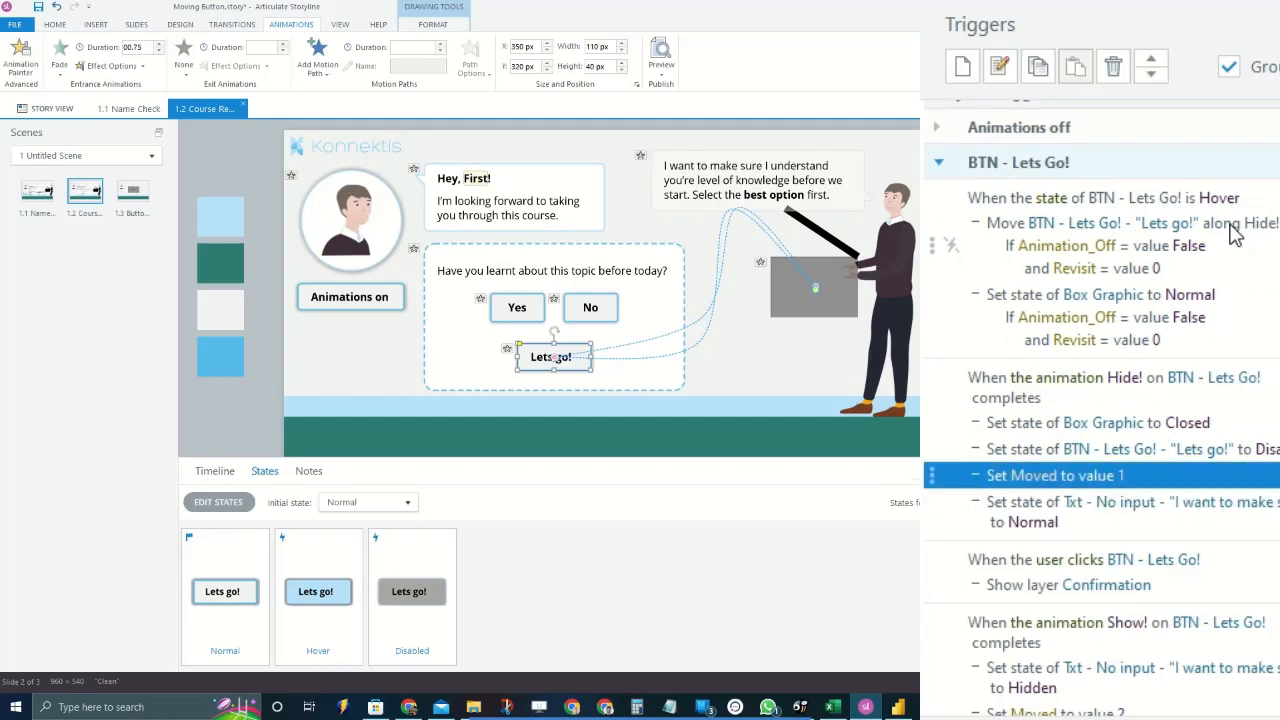
key("Up")
key("Up")
key("Up")
Collapse the BTN - Lets Go! trigger group and clear the selection on the slide
scroll(1263, 330, "up", 2)
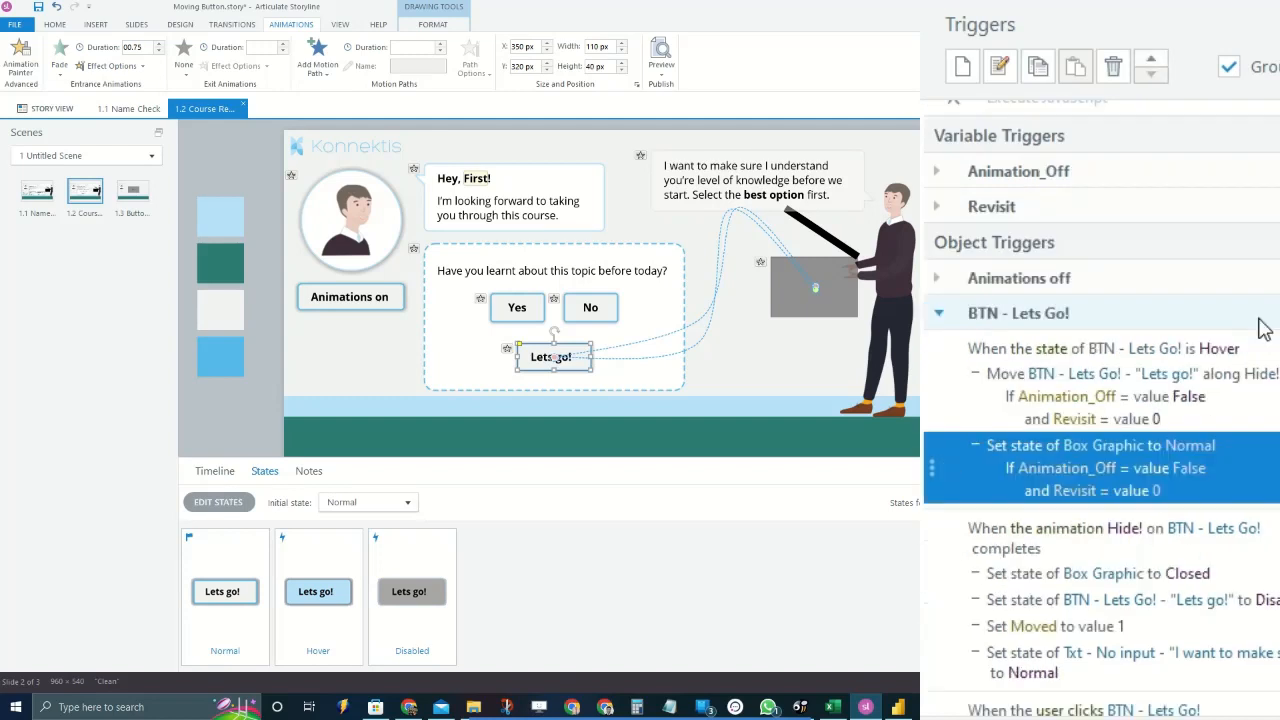
double_click(1000, 318)
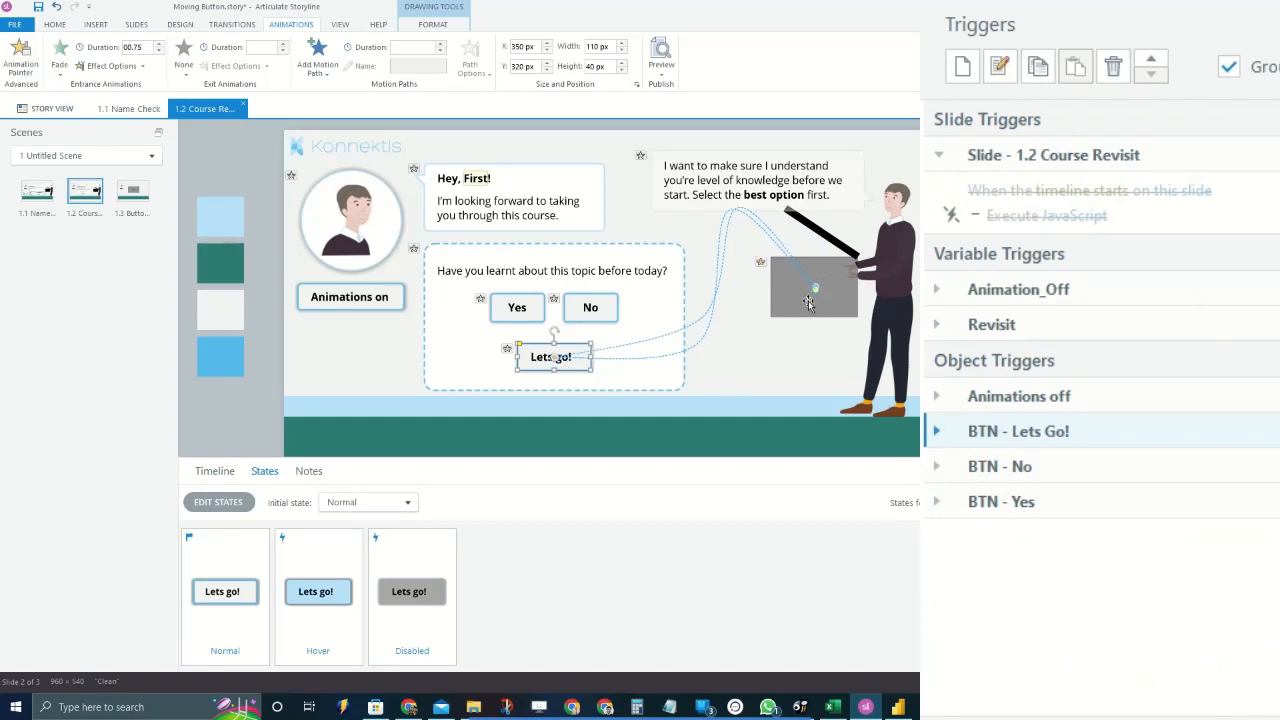
left_click(738, 360)
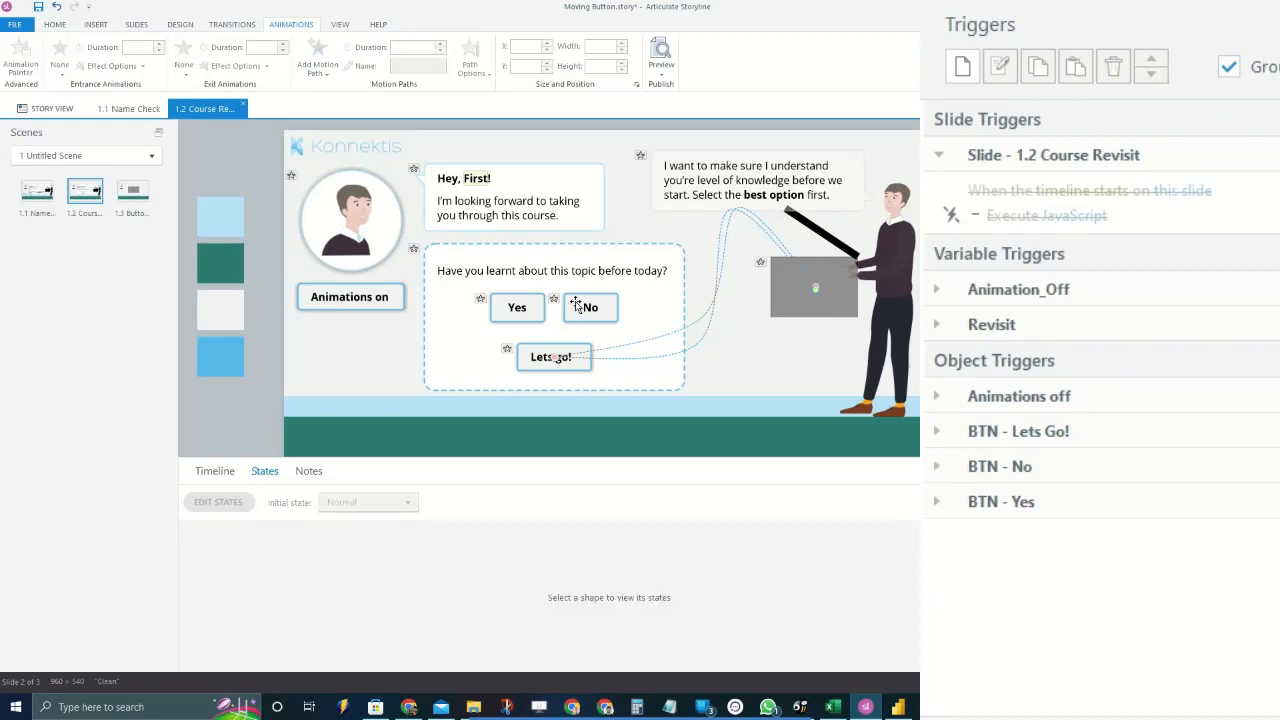
Check the Yes and No buttons on the slide and the No button's click trigger for the Revisit variable
left_click(519, 297)
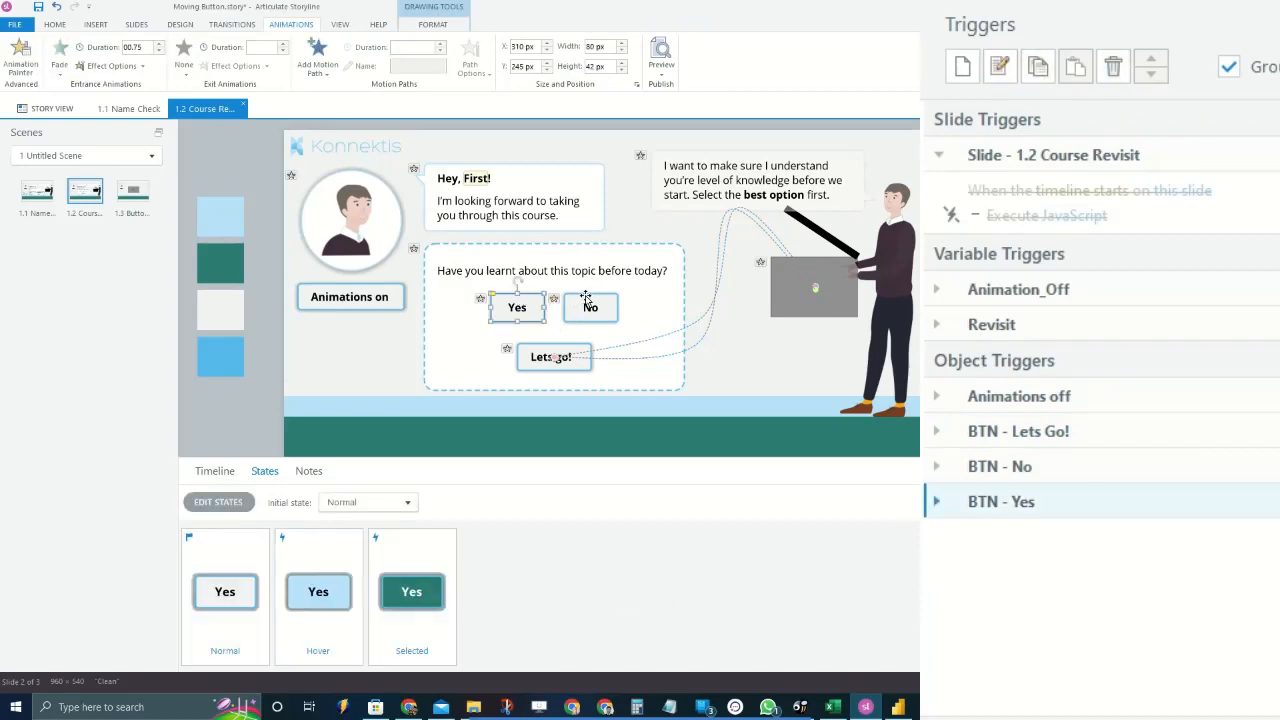
left_click(587, 300)
left_click(748, 346)
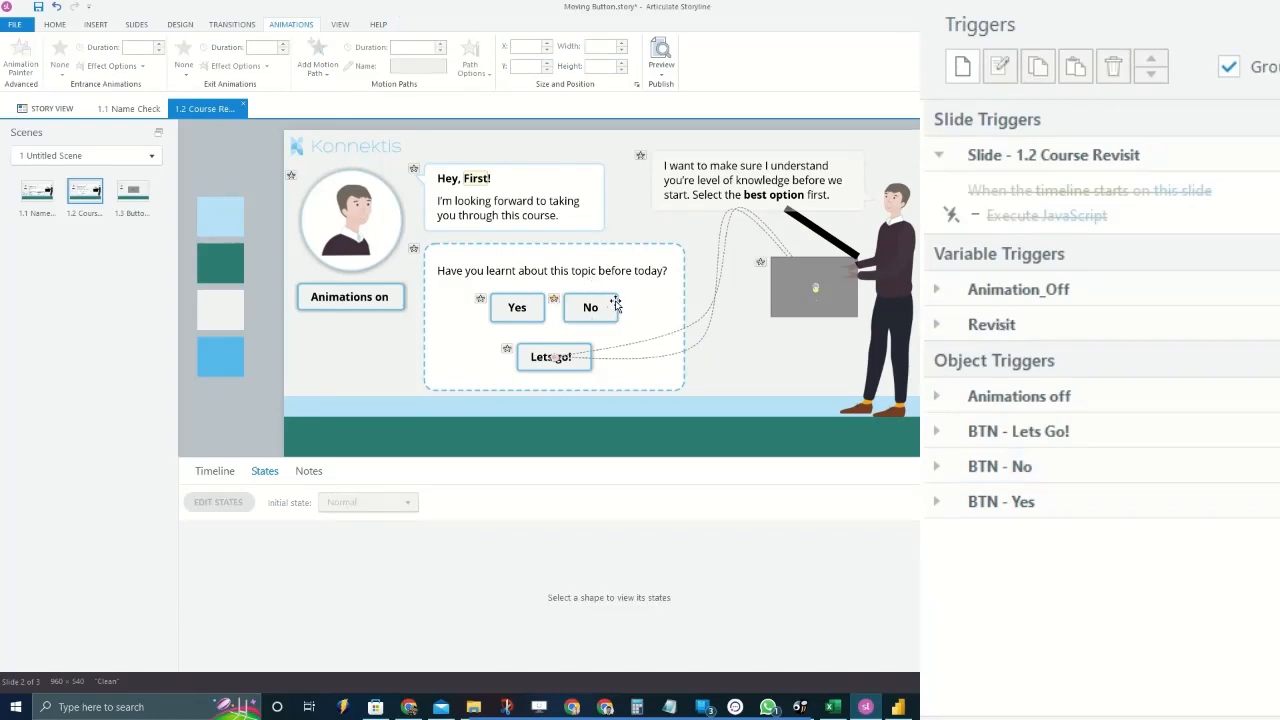
left_click(1038, 476)
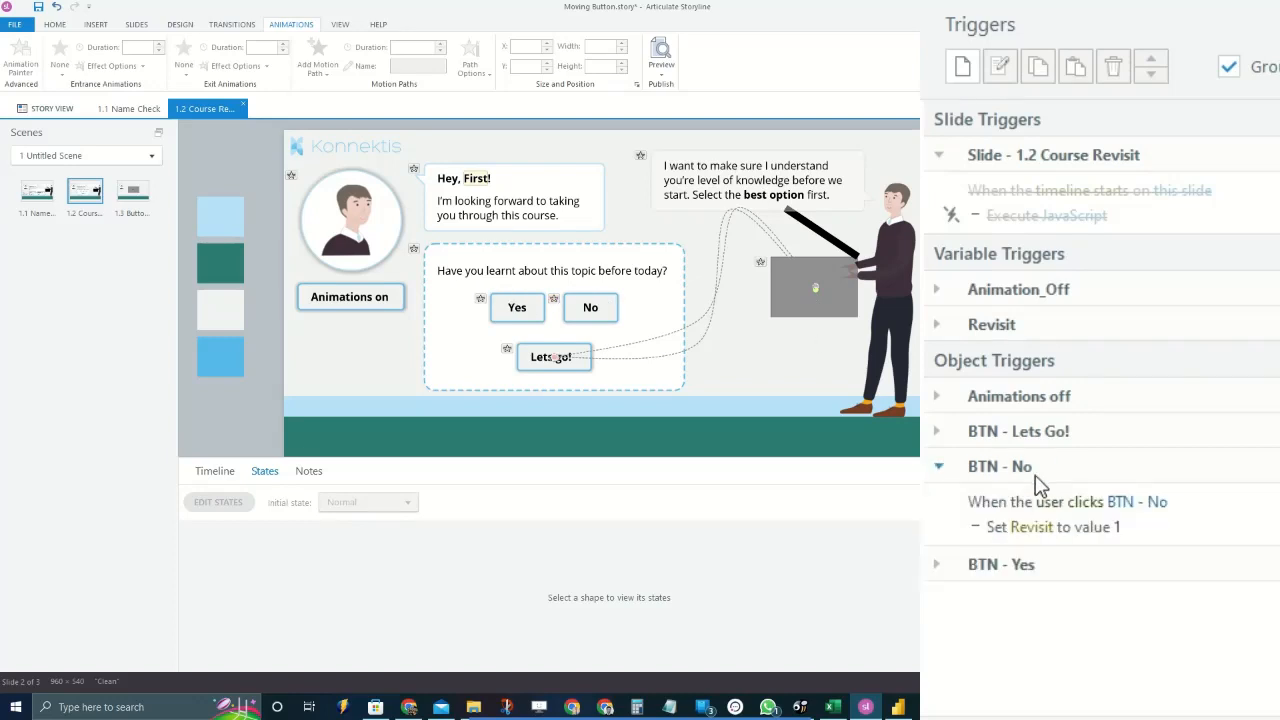
left_click(998, 472)
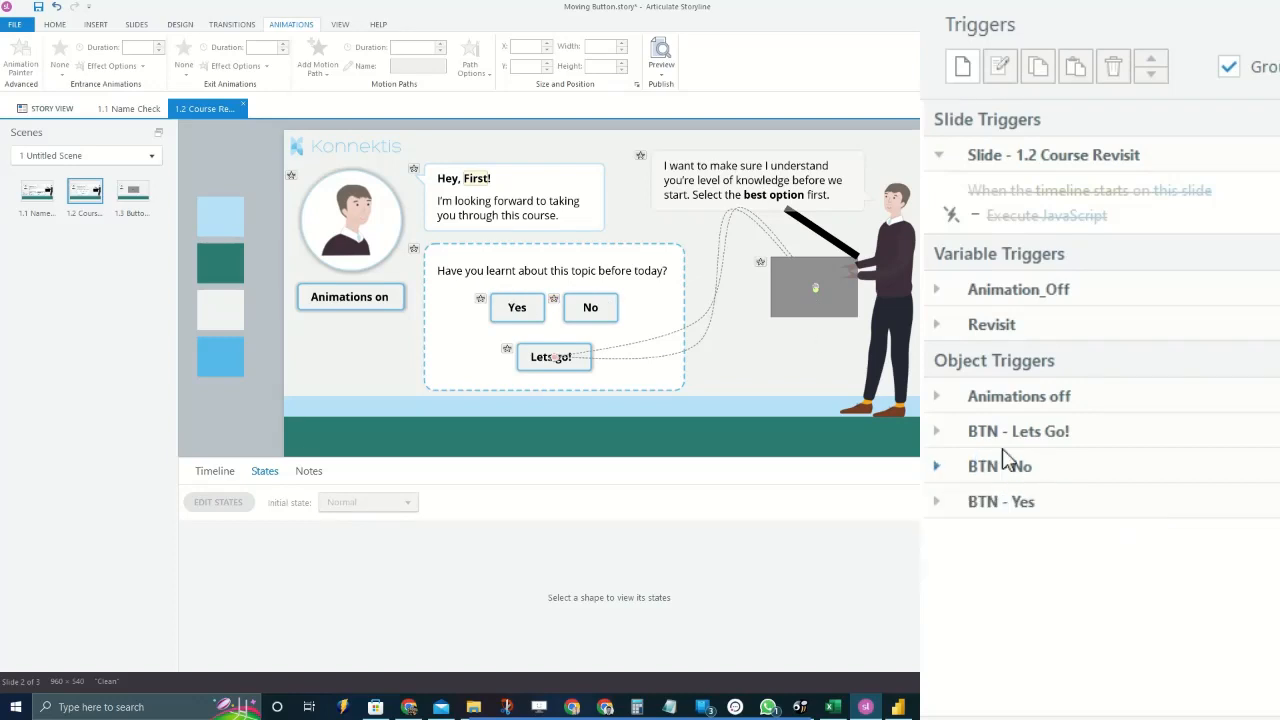
Examine the Revisit variable's change trigger, covering the Box Graphic state action and the Lets go! button's Show! path action with their conditions
left_click(993, 326)
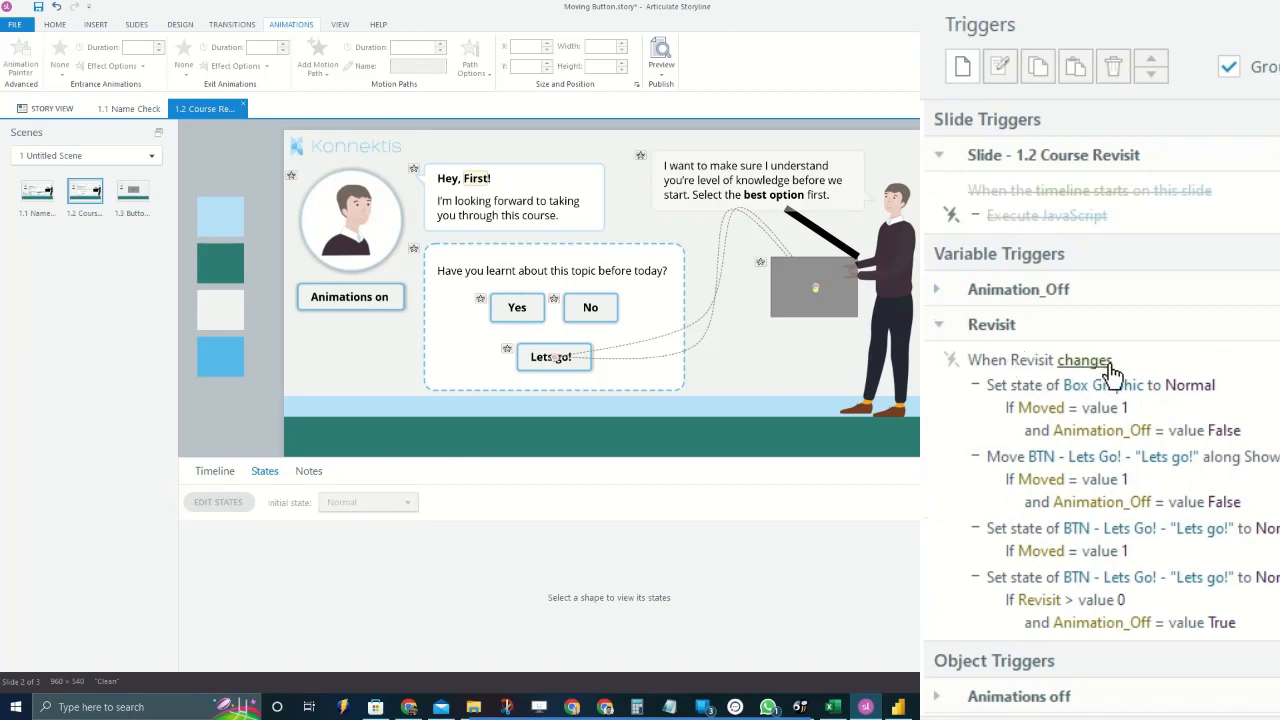
left_click(1219, 362)
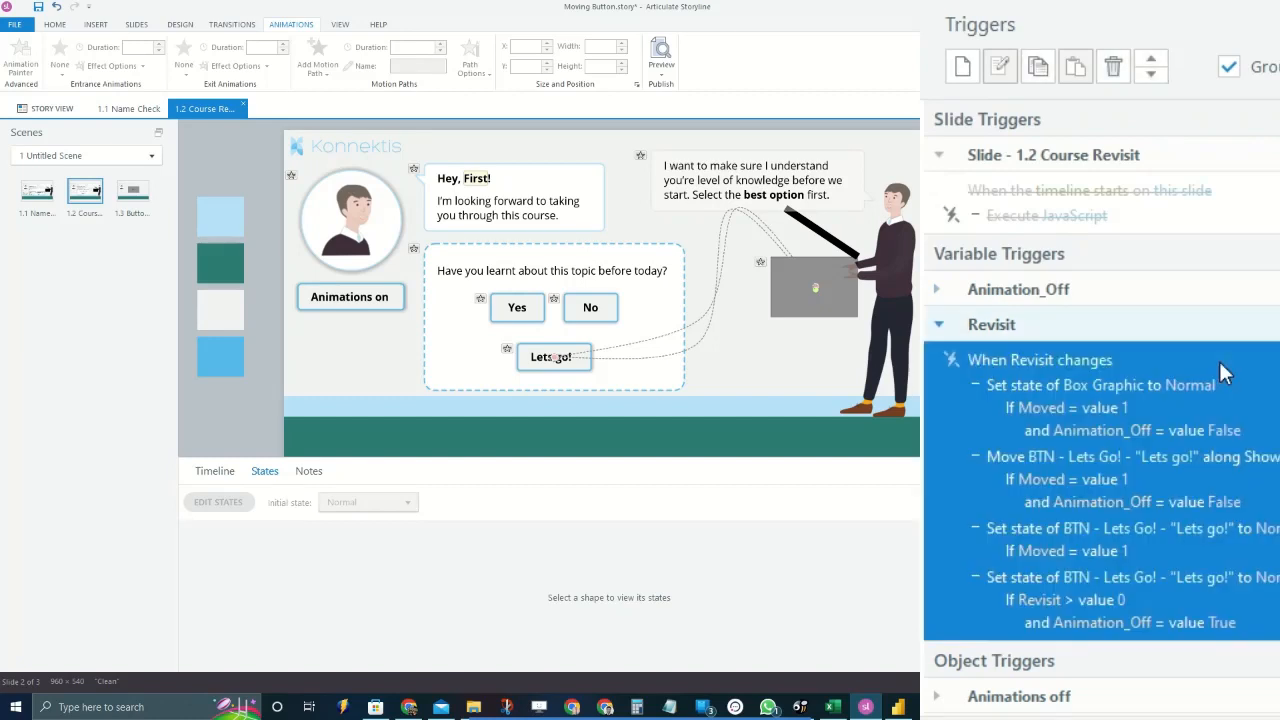
left_click(1268, 397)
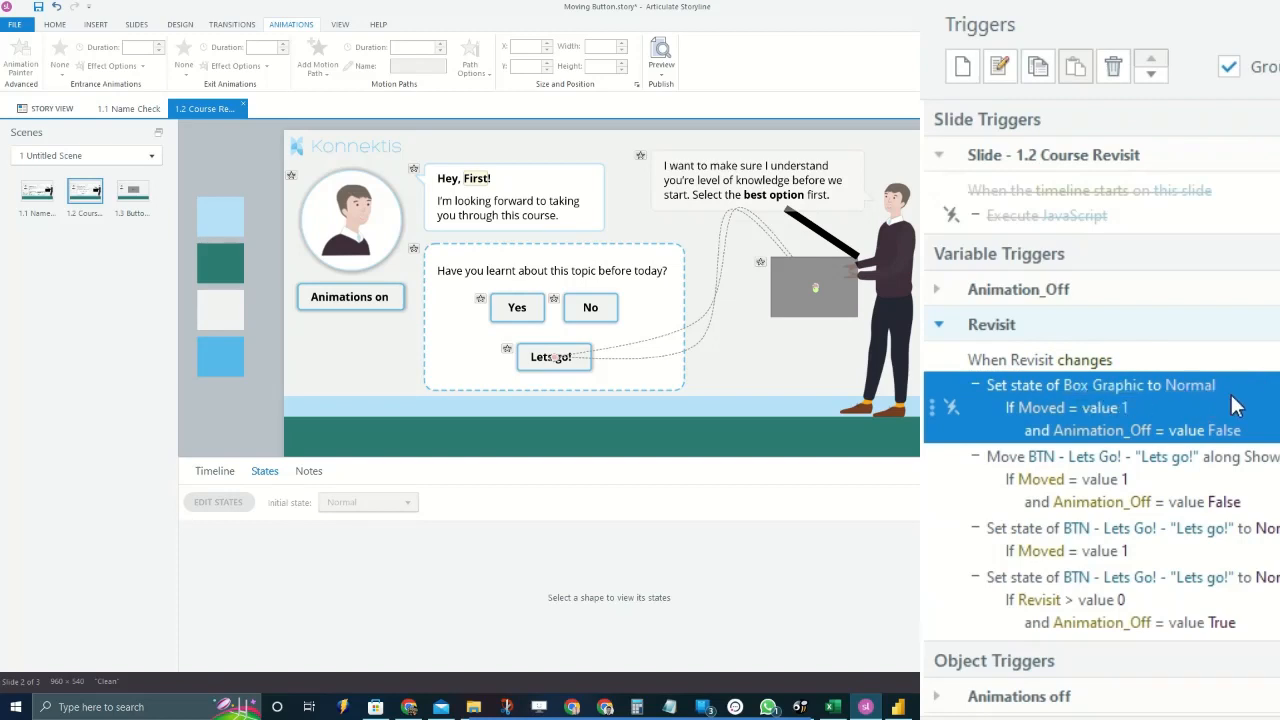
left_click(1250, 478)
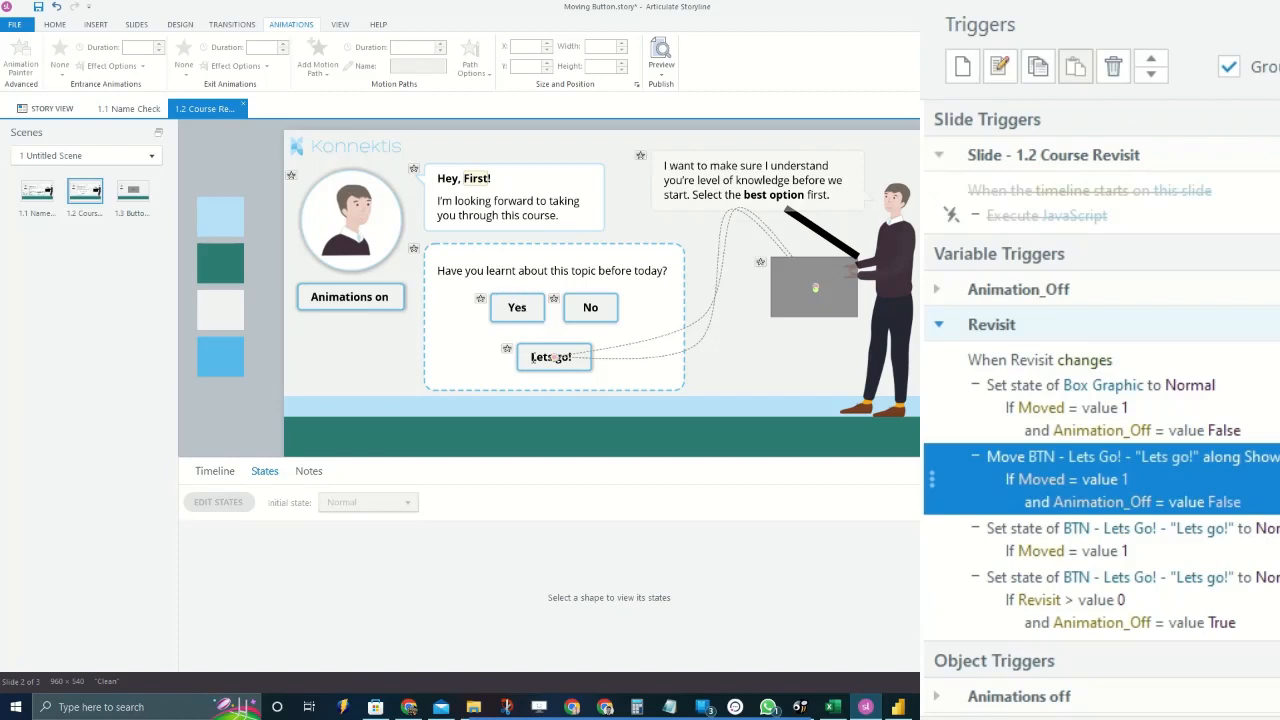
Examine the two actions under Revisit changes that set the Lets go! button to Normal, including their conditions
scroll(1100, 400, "down", 1)
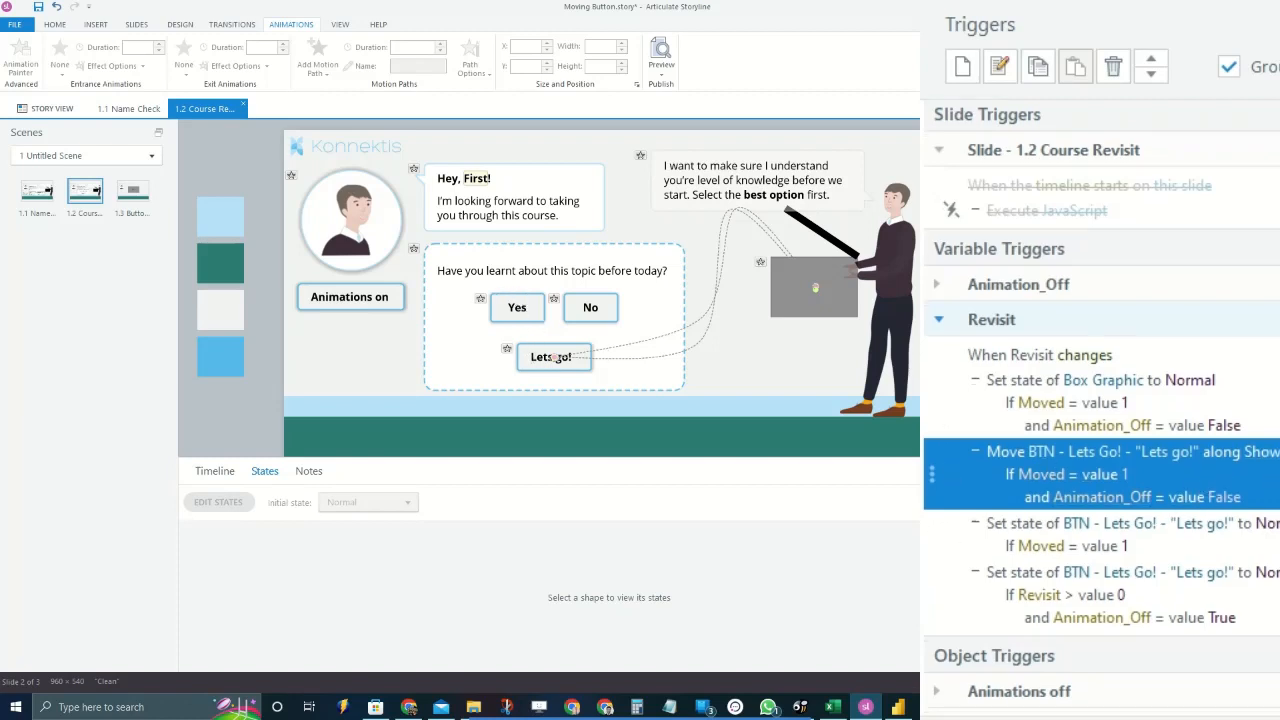
scroll(1200, 450, "down", 2)
left_click(1205, 453)
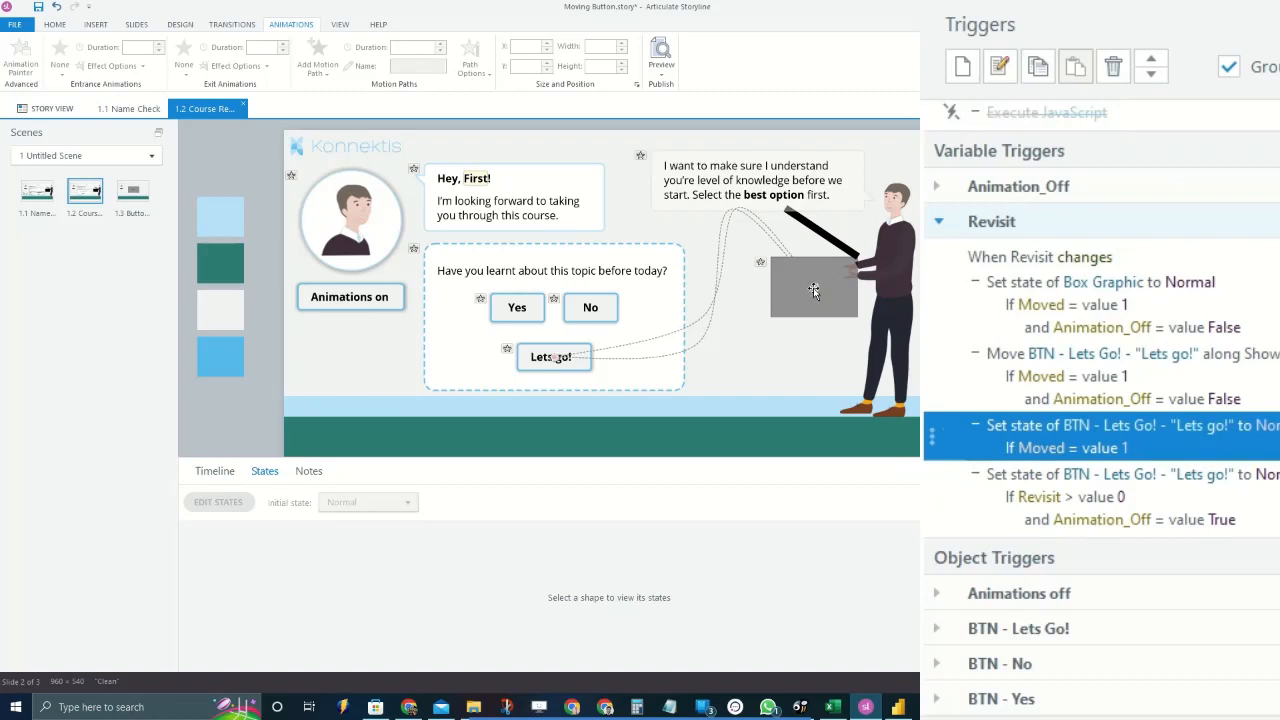
left_click(1258, 495)
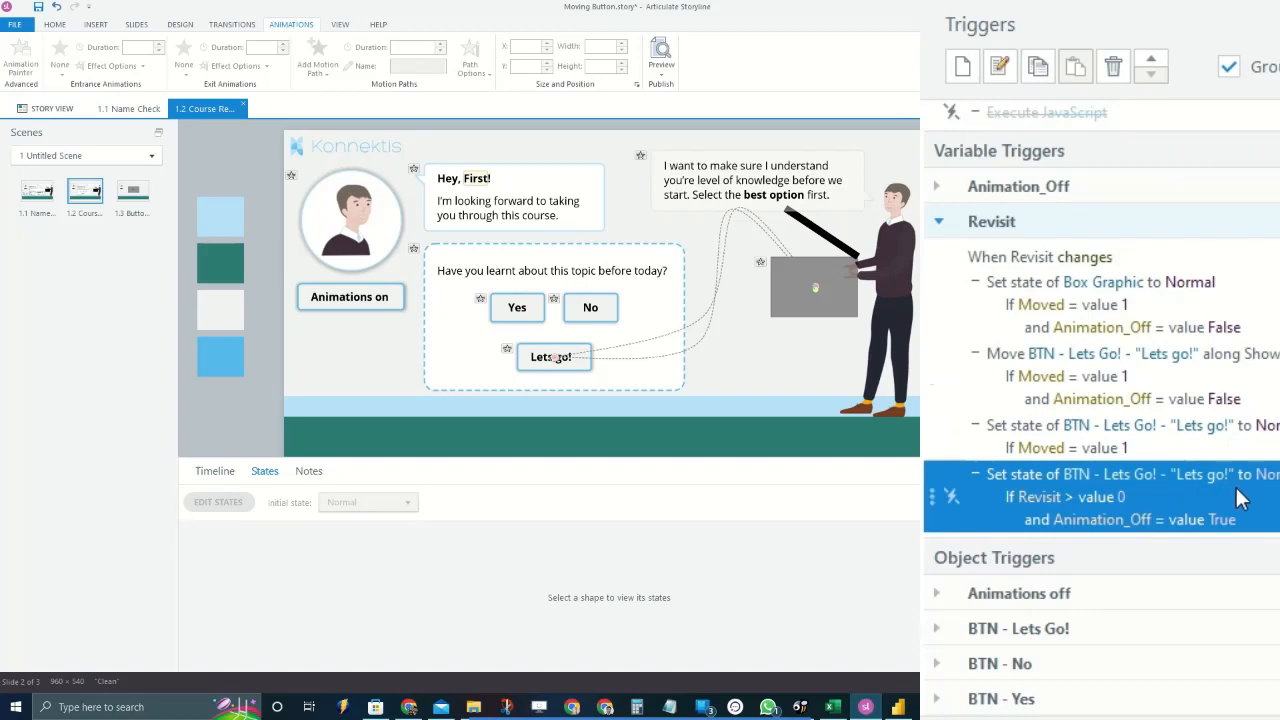
Compare the Moved condition with the Revisit and Animation_Off conditions on the Lets go! button's two Normal-state actions
left_click(1268, 442)
key("Down")
key("Up")
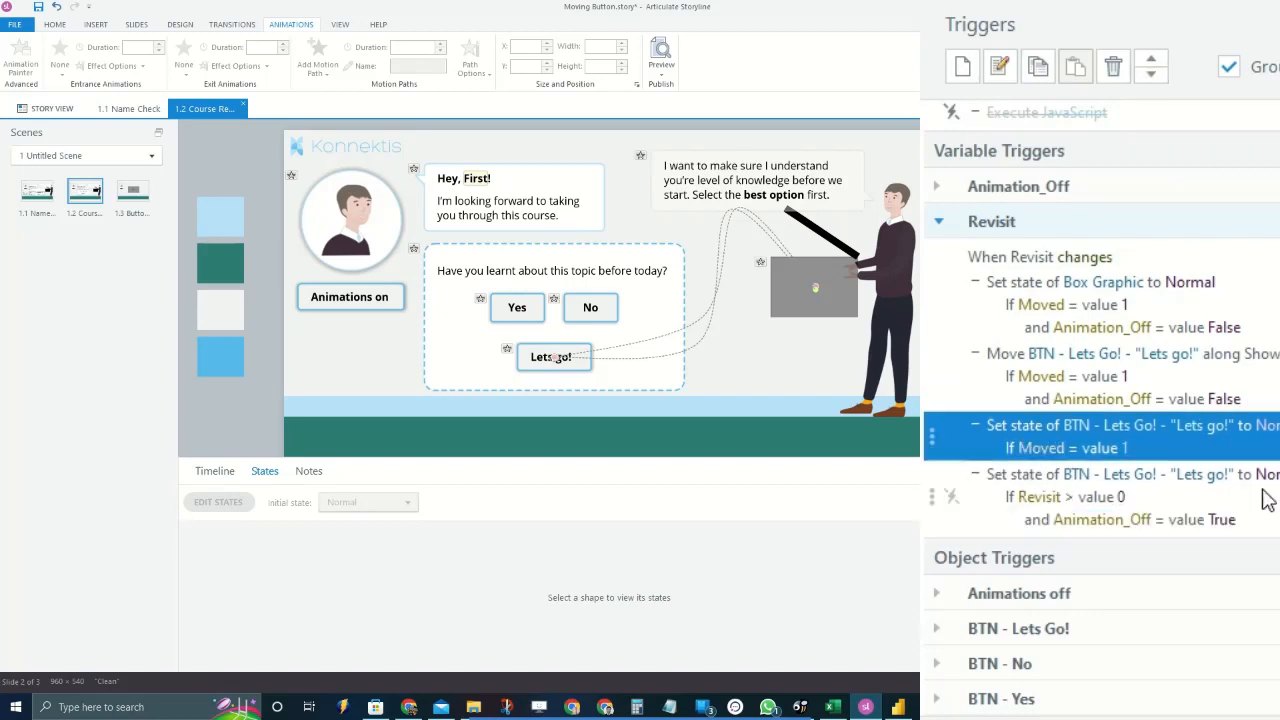
key("Down")
key("Up")
key("Down")
key("Up")
Trace the Revisit change trigger's actions on Box Graphic and the Lets go! button, and collapse the Revisit group
left_click(1172, 405)
scroll(1173, 407, "up", 1)
key("Down")
key("Down")
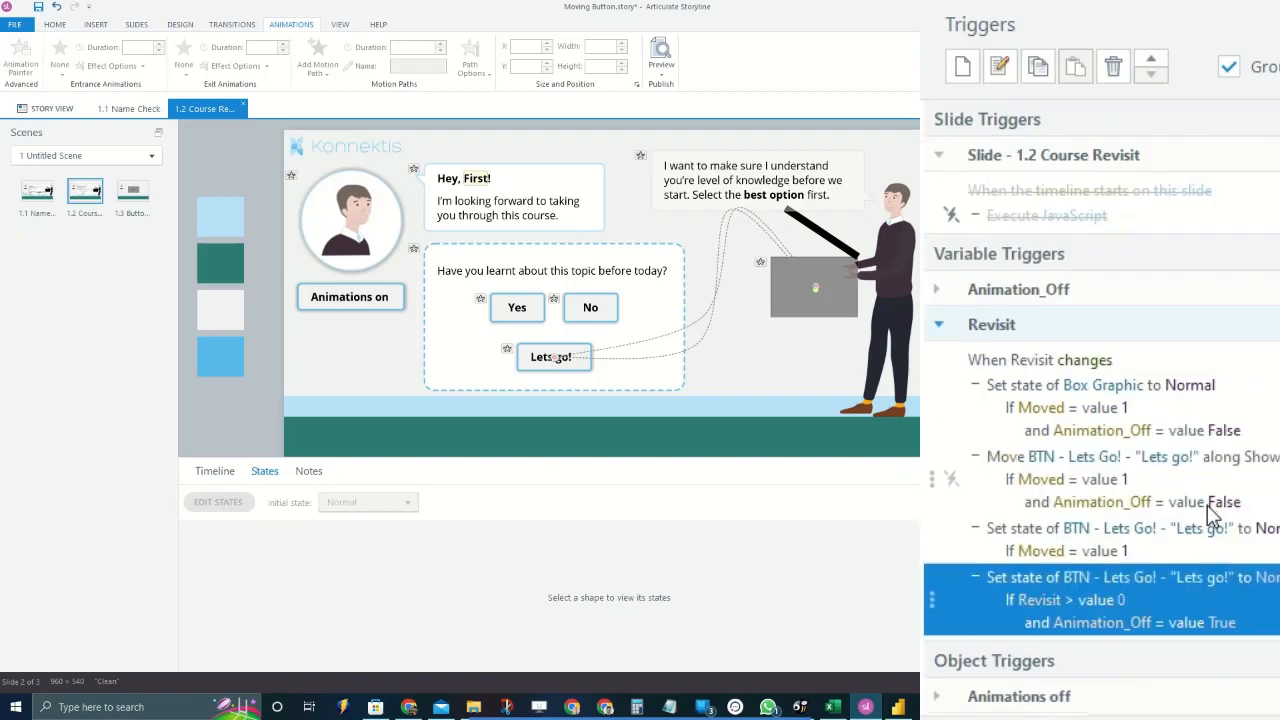
key("Up")
left_click(1086, 436)
key("Down")
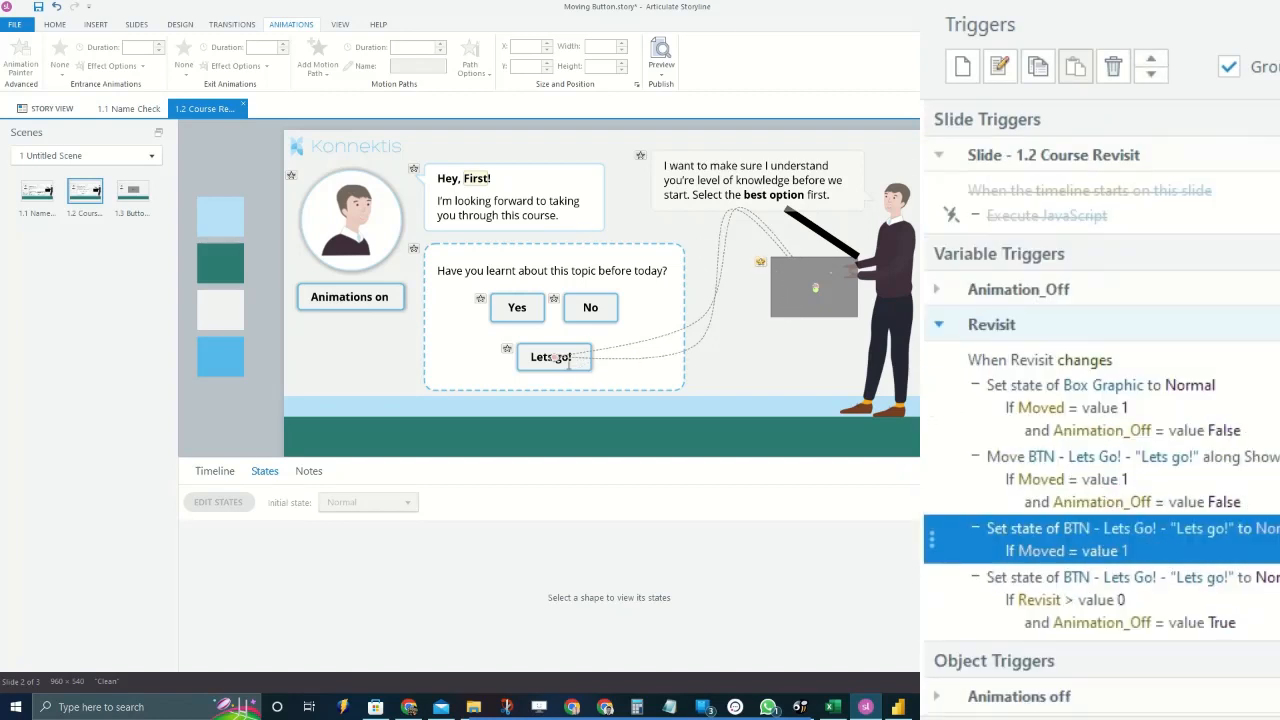
key("Up")
left_click(1020, 431)
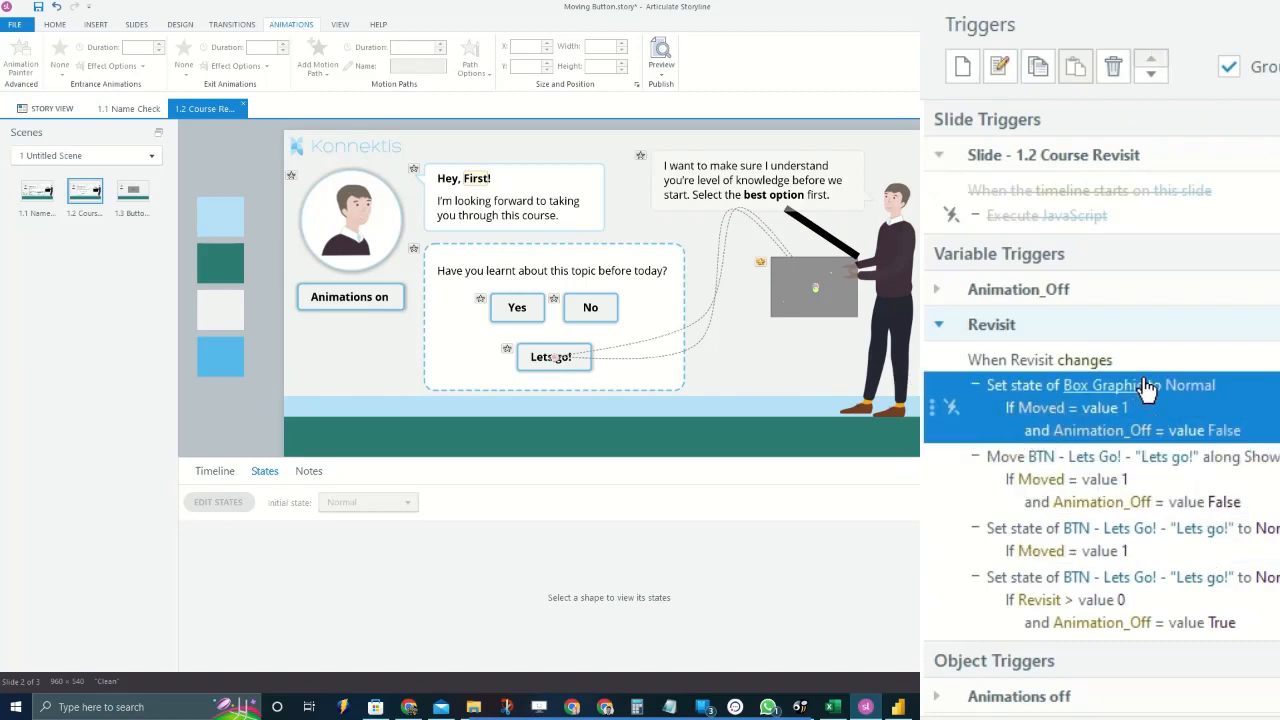
left_click(985, 345)
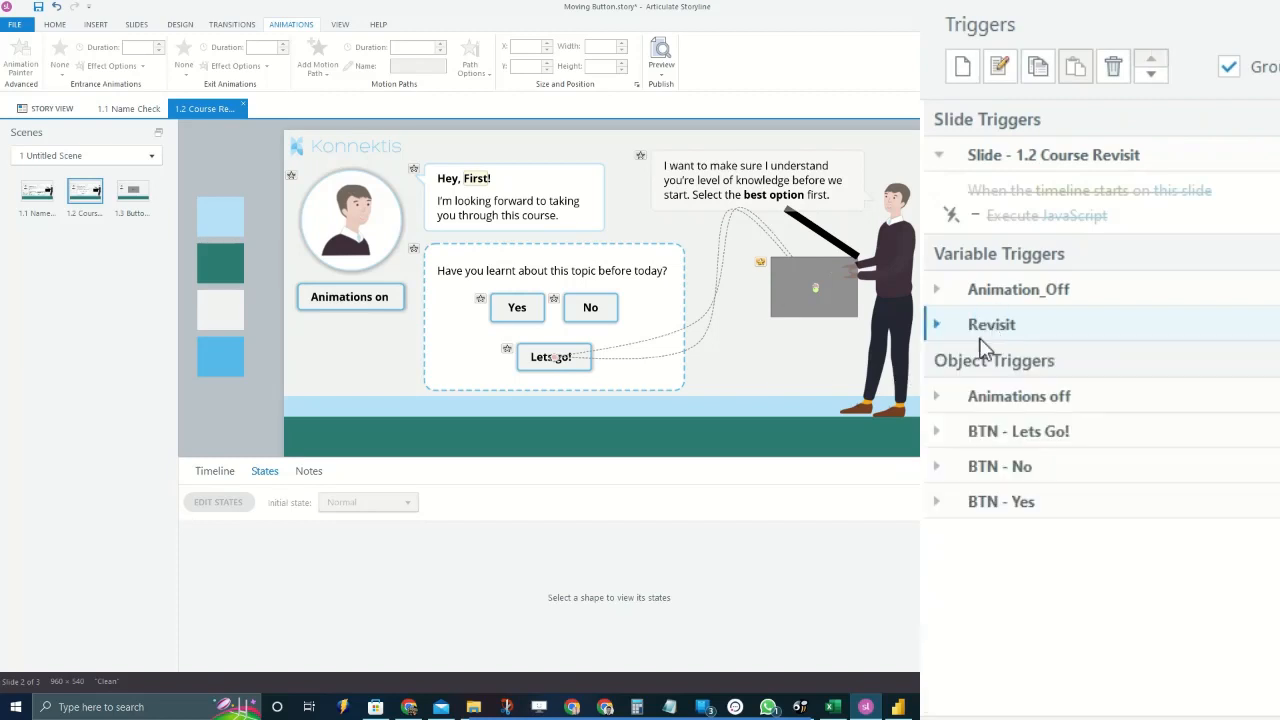
left_click(1033, 398)
left_click(1035, 400)
left_click(1022, 433)
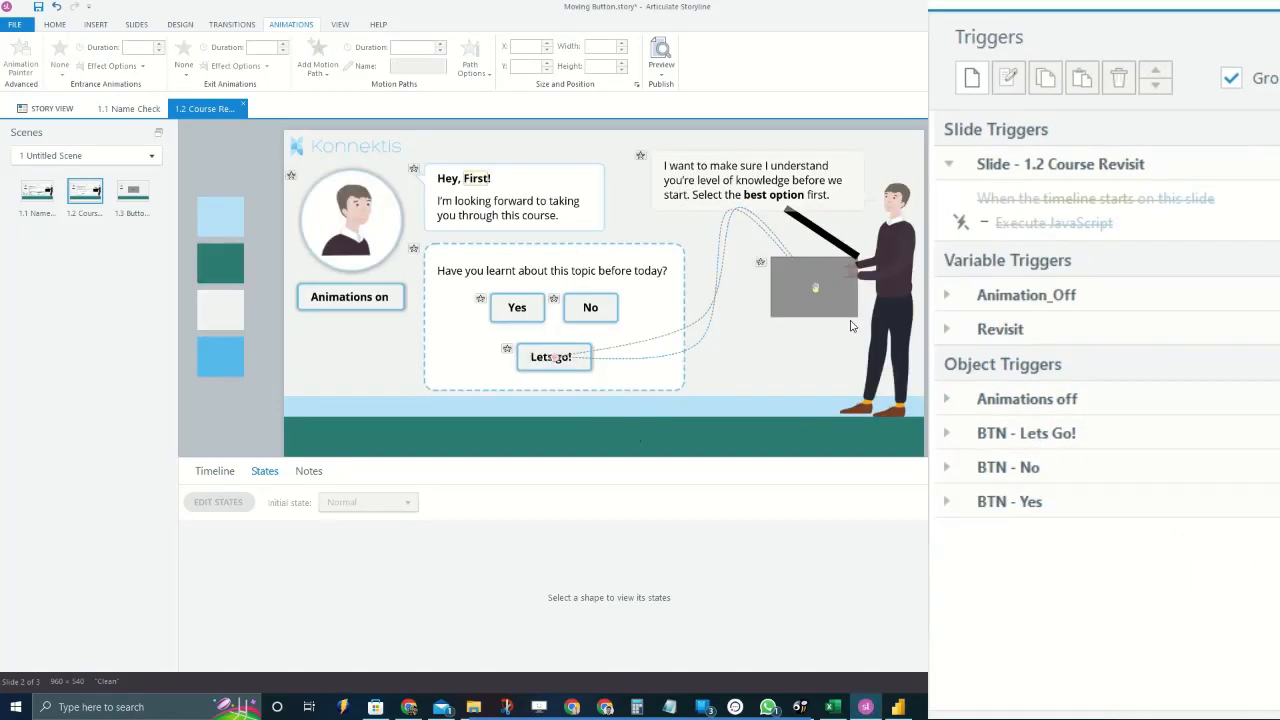
Check the Show! motion path's name and duration, and set the Hide! motion path's duration to 0.5 seconds
left_click(720, 237)
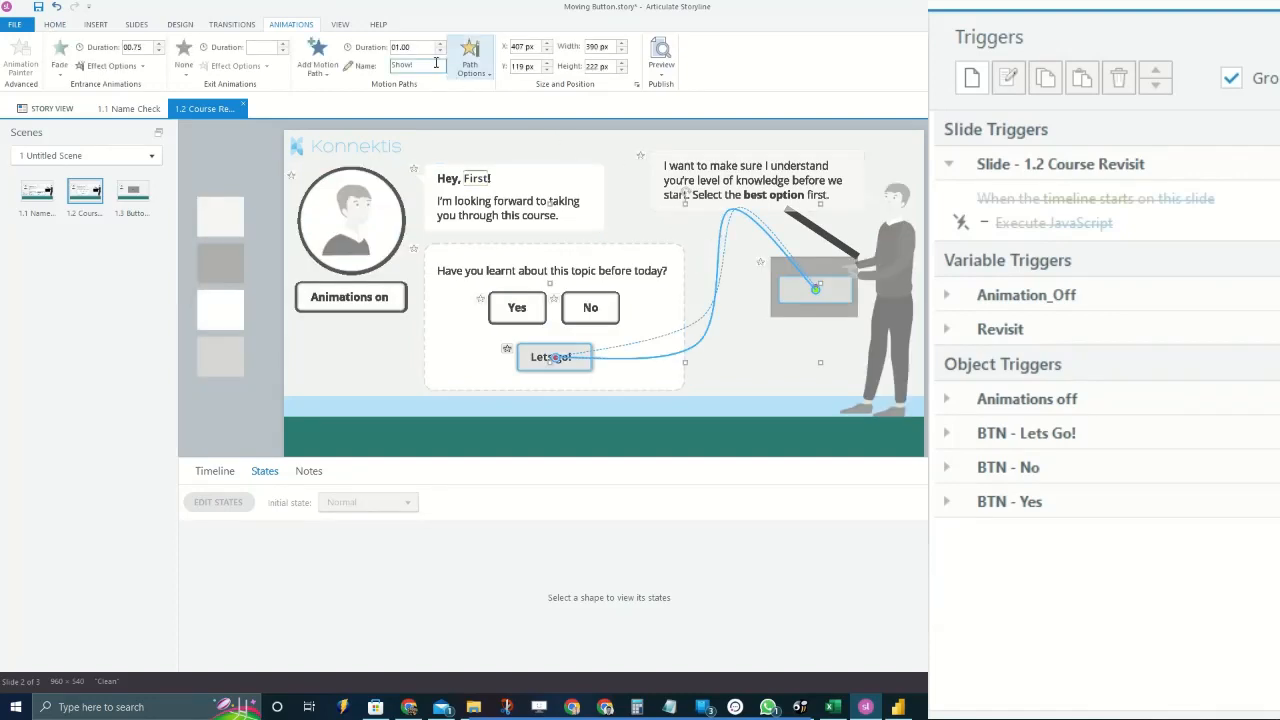
left_click(698, 323)
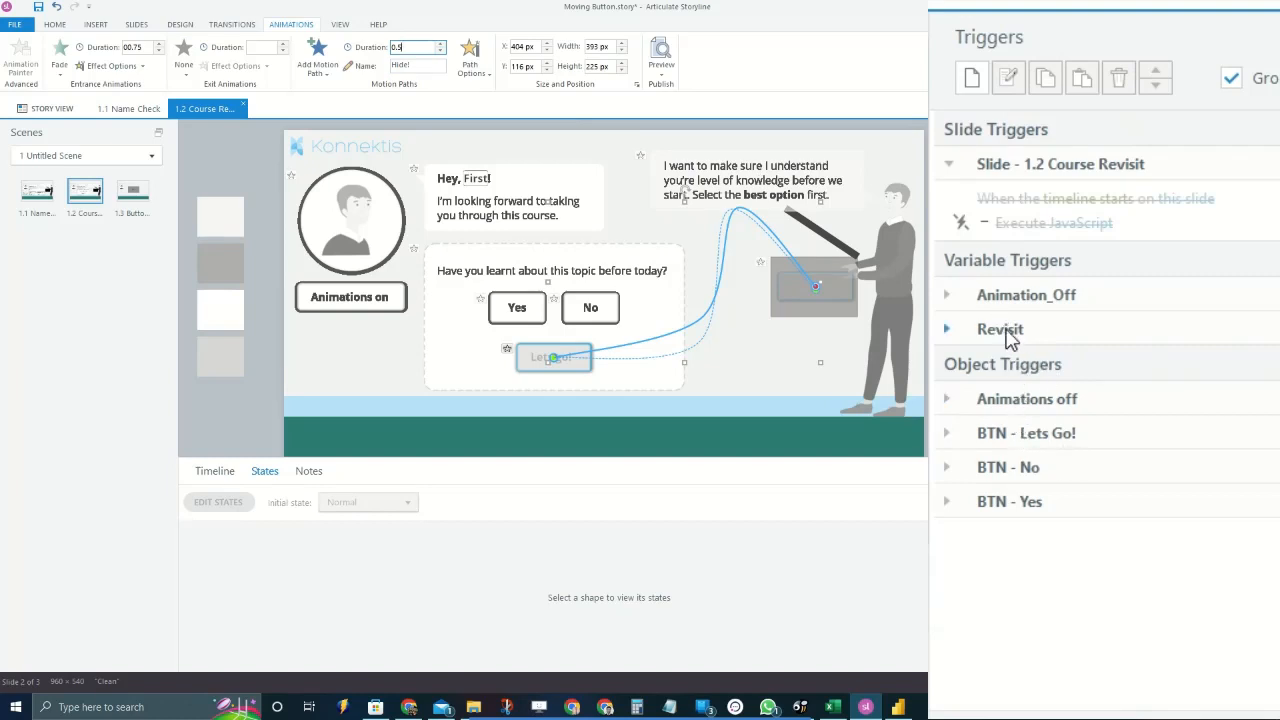
Review the Lets go! button's hover actions and the Revisit variable's change actions, leaving both trigger groups collapsed
left_click(1032, 433)
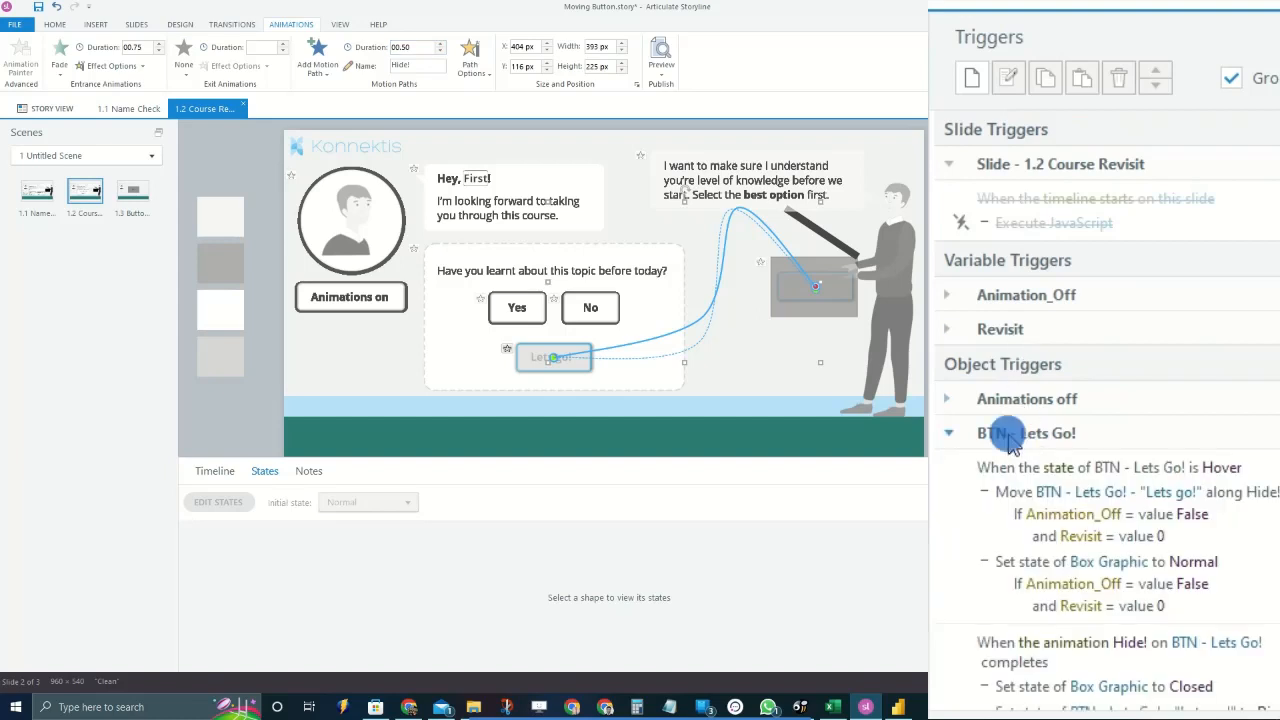
left_click(1012, 441)
left_click(1003, 329)
scroll(1210, 393, "down", 2)
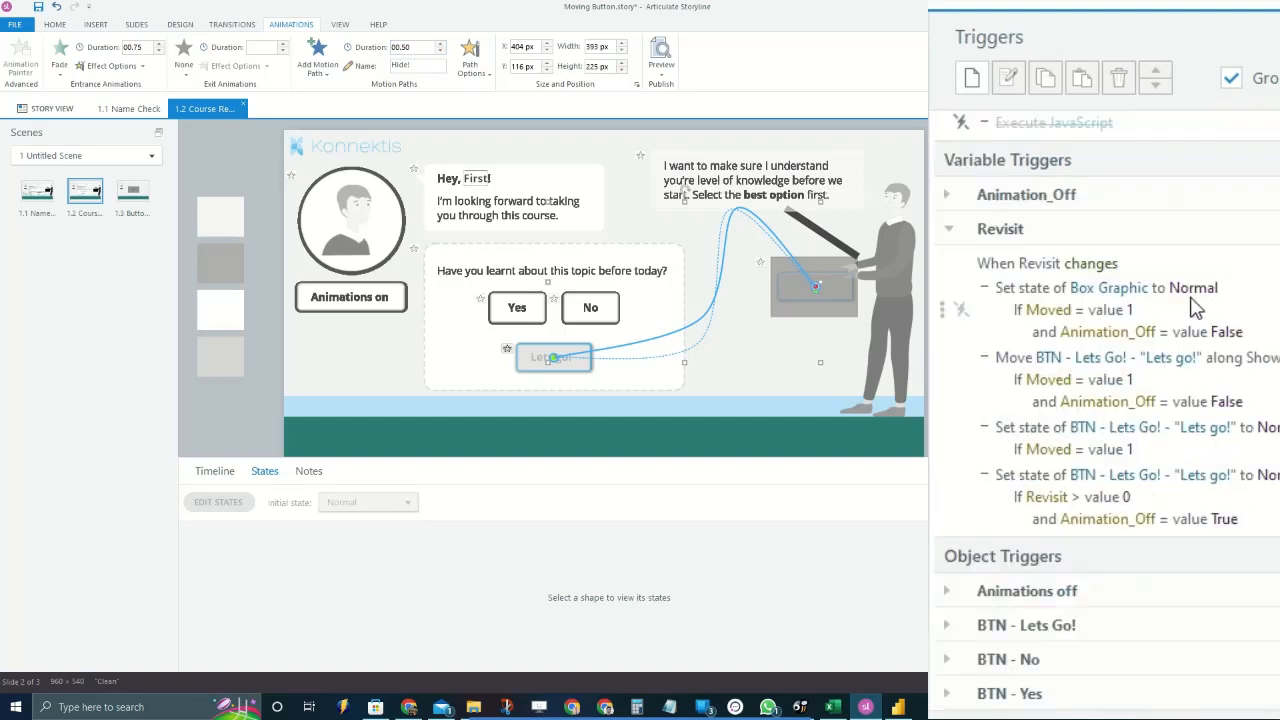
scroll(1120, 330, "up", 2)
left_click(1048, 338)
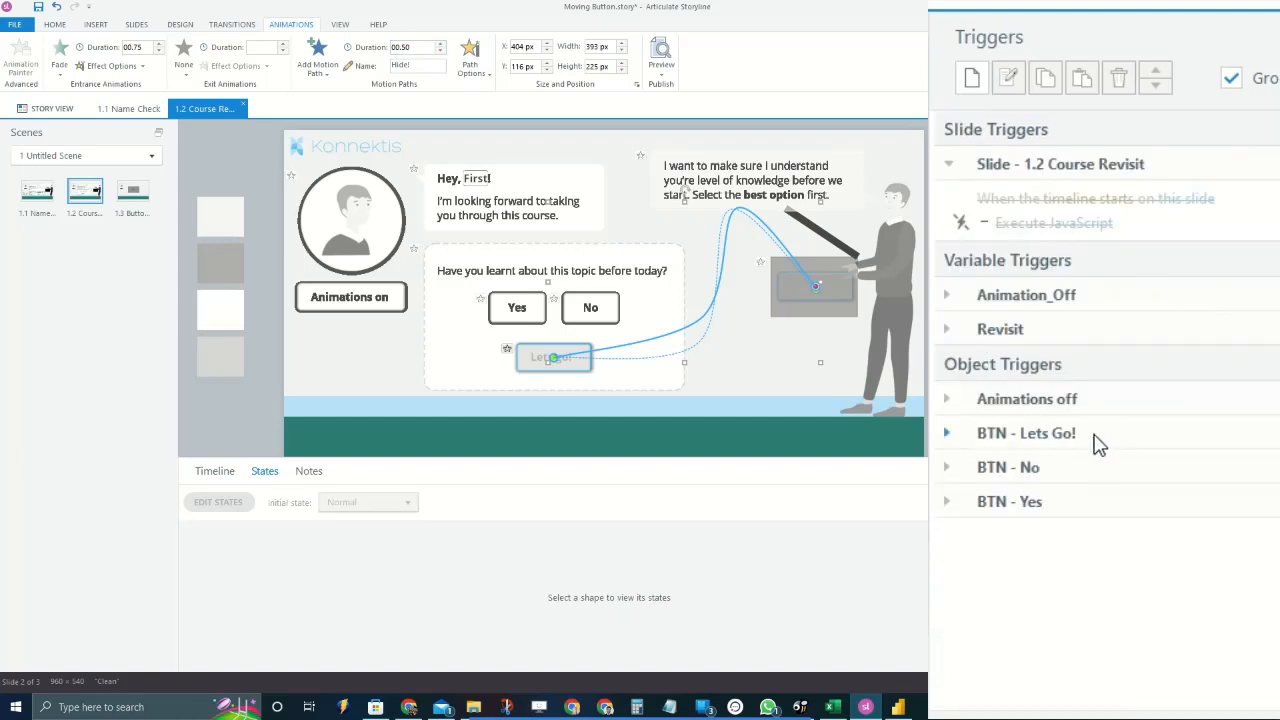
Review the Lets go! button's trigger for when the Hide! animation completes
left_click(1062, 438)
left_click(1058, 433)
left_click(1050, 438)
scroll(1150, 444, "down", 4)
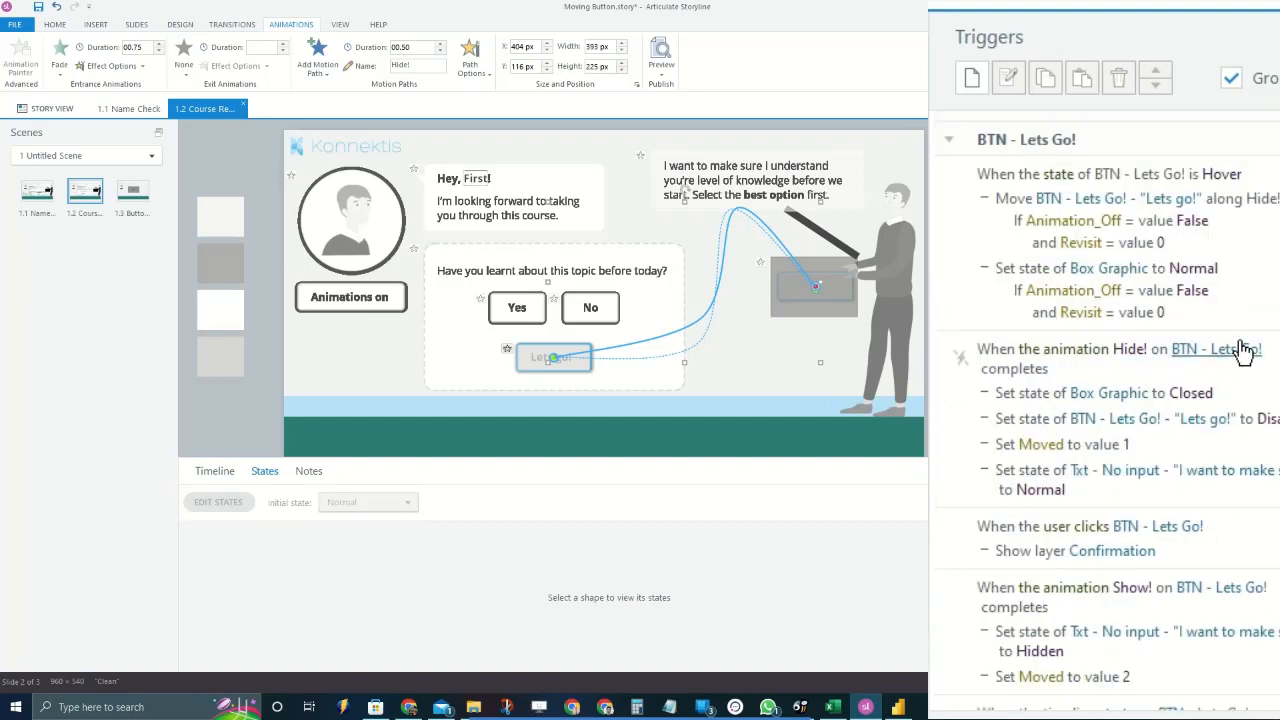
scroll(1240, 350, "up", 2)
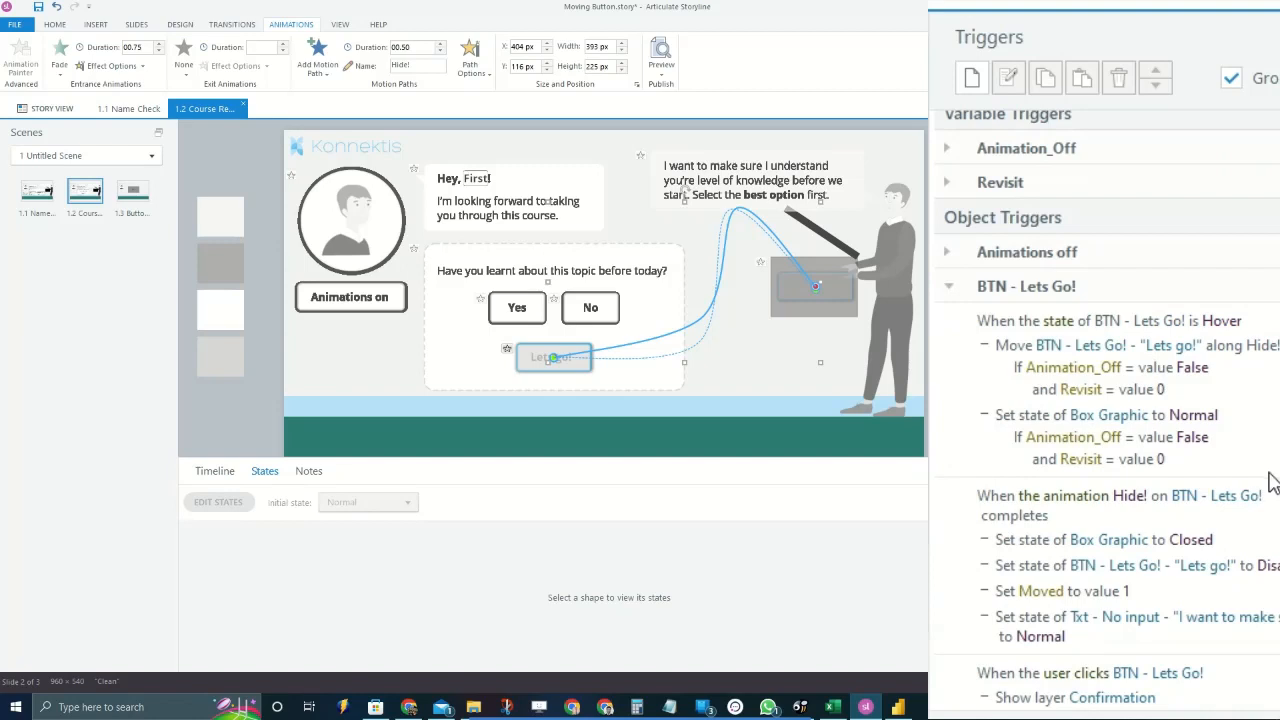
scroll(1270, 480, "down", 2)
left_click(1209, 371)
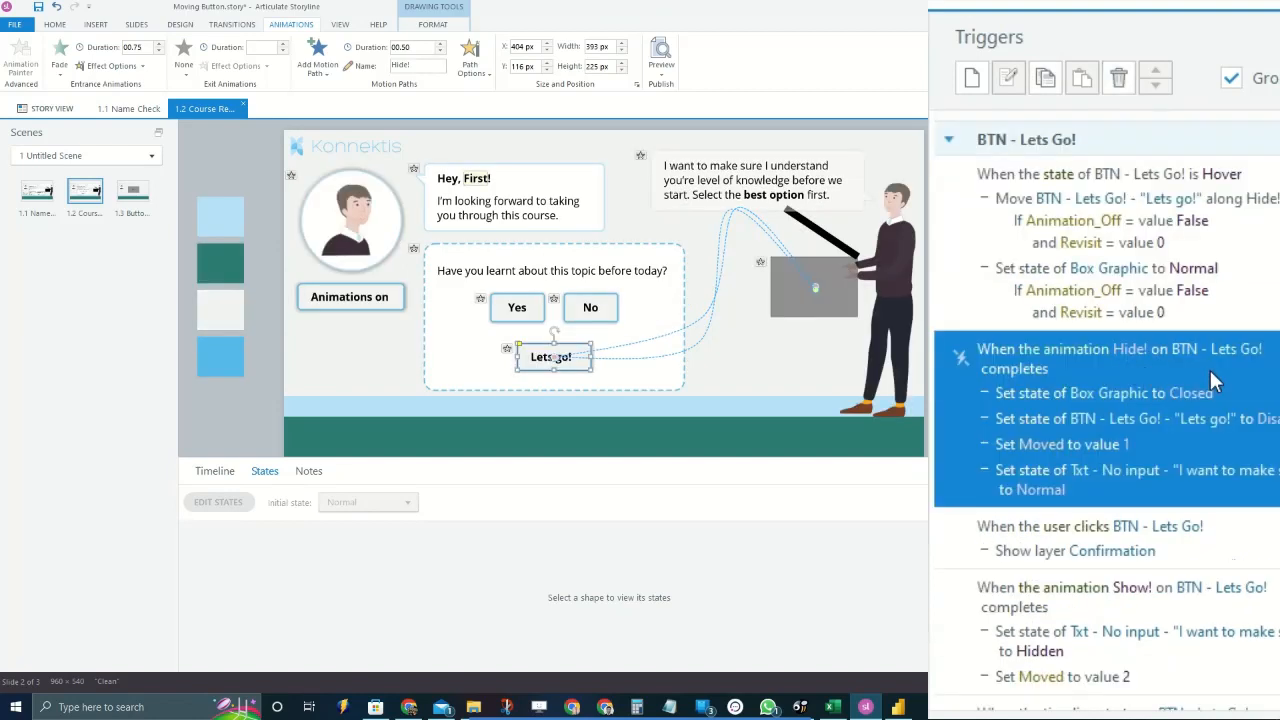
Compare how the Hide! and Show! completion triggers set the Moved variable, and collapse the BTN - Lets Go! group
scroll(1256, 404, "down", 1)
key("Down")
key("Down")
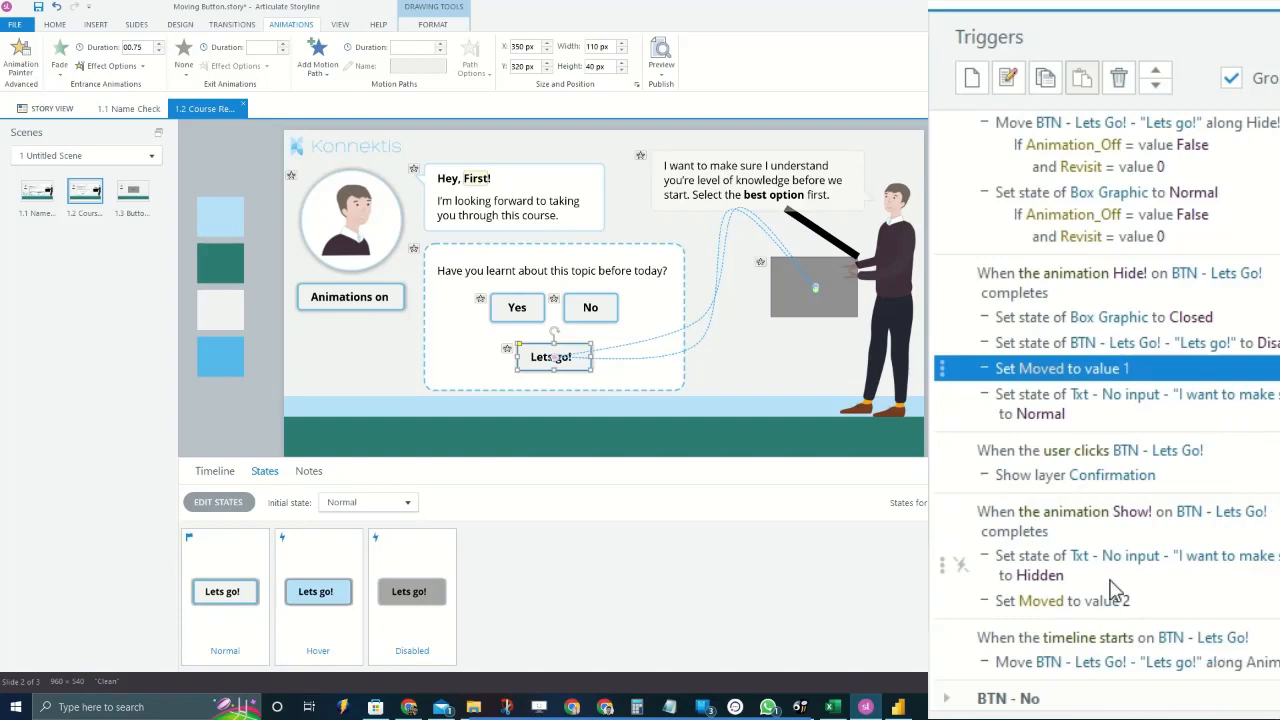
left_click(1273, 520)
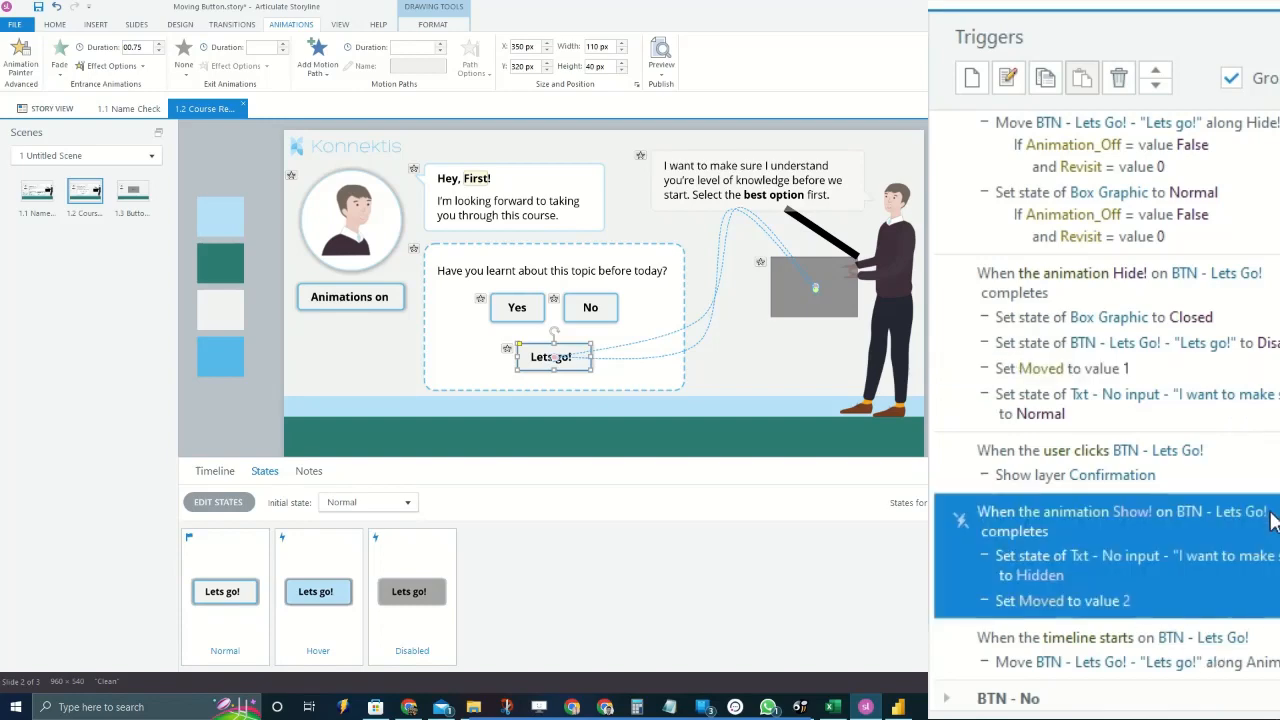
key("Down")
scroll(1070, 419, "up", 10)
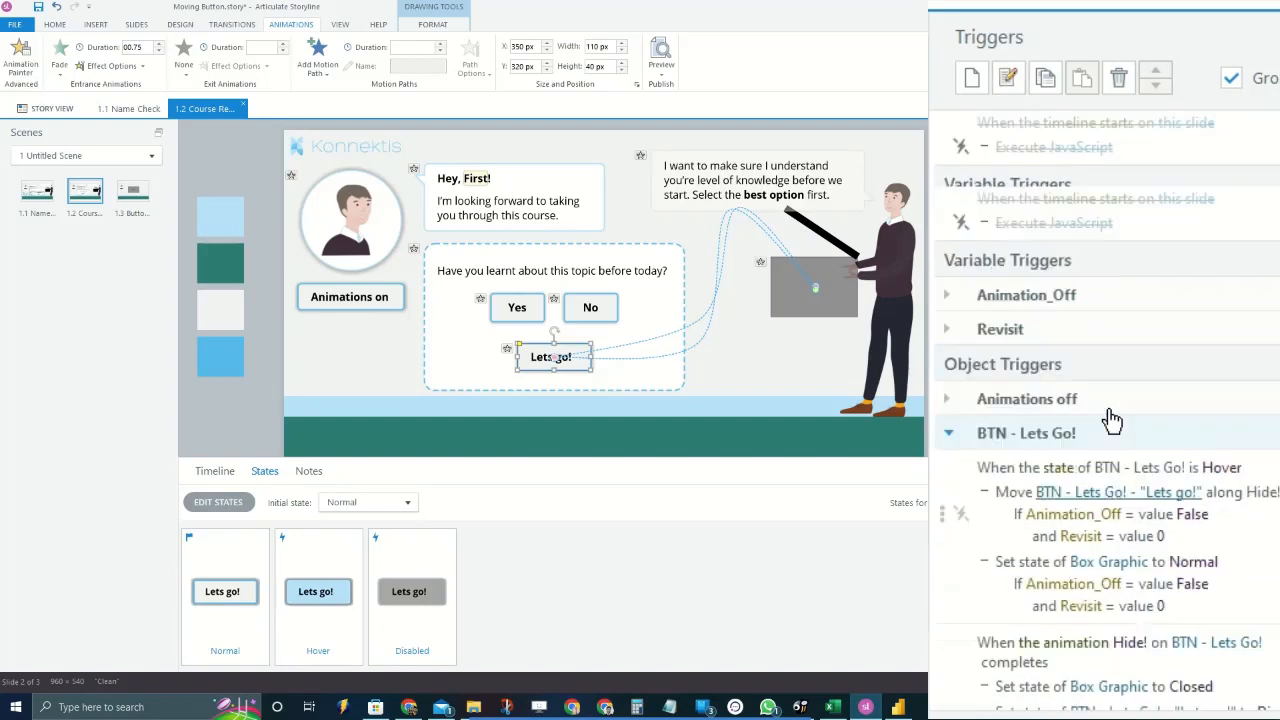
left_click(1028, 433)
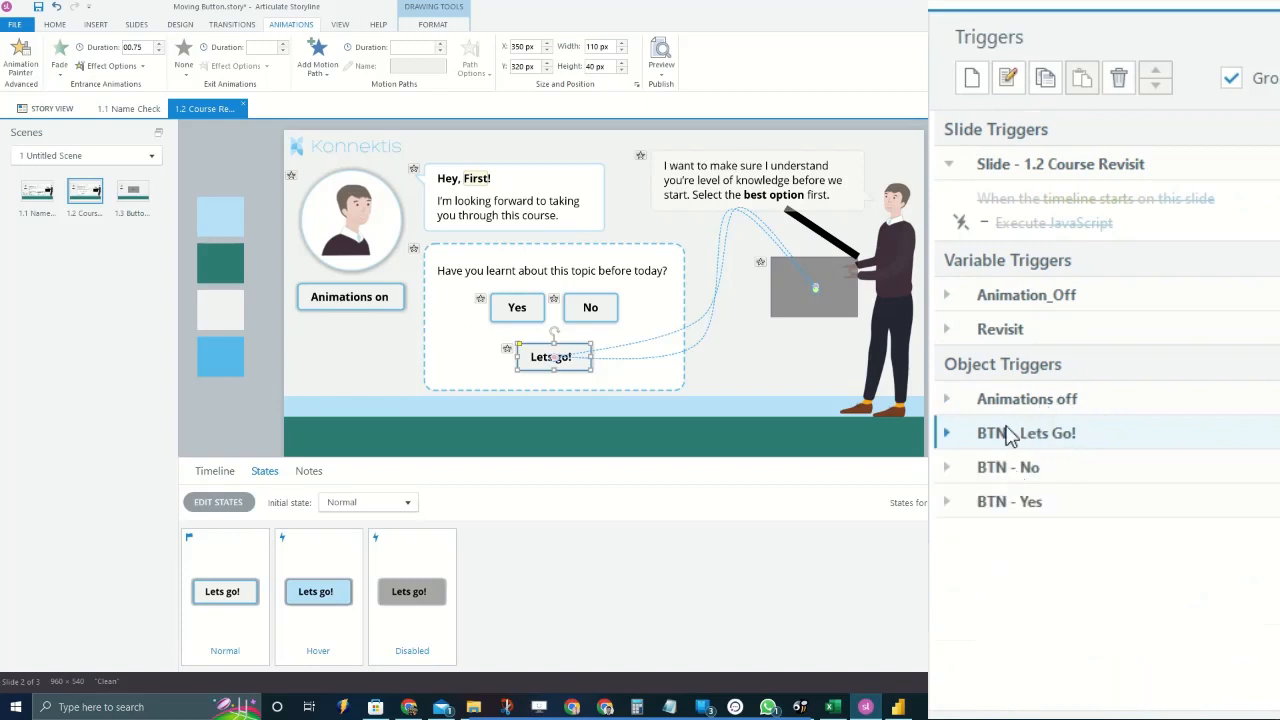
Recheck the Moved and Animation_Off conditions in the Revisit variable's change trigger, and collapse its group
left_click(1004, 333)
scroll(1145, 390, "down", 1)
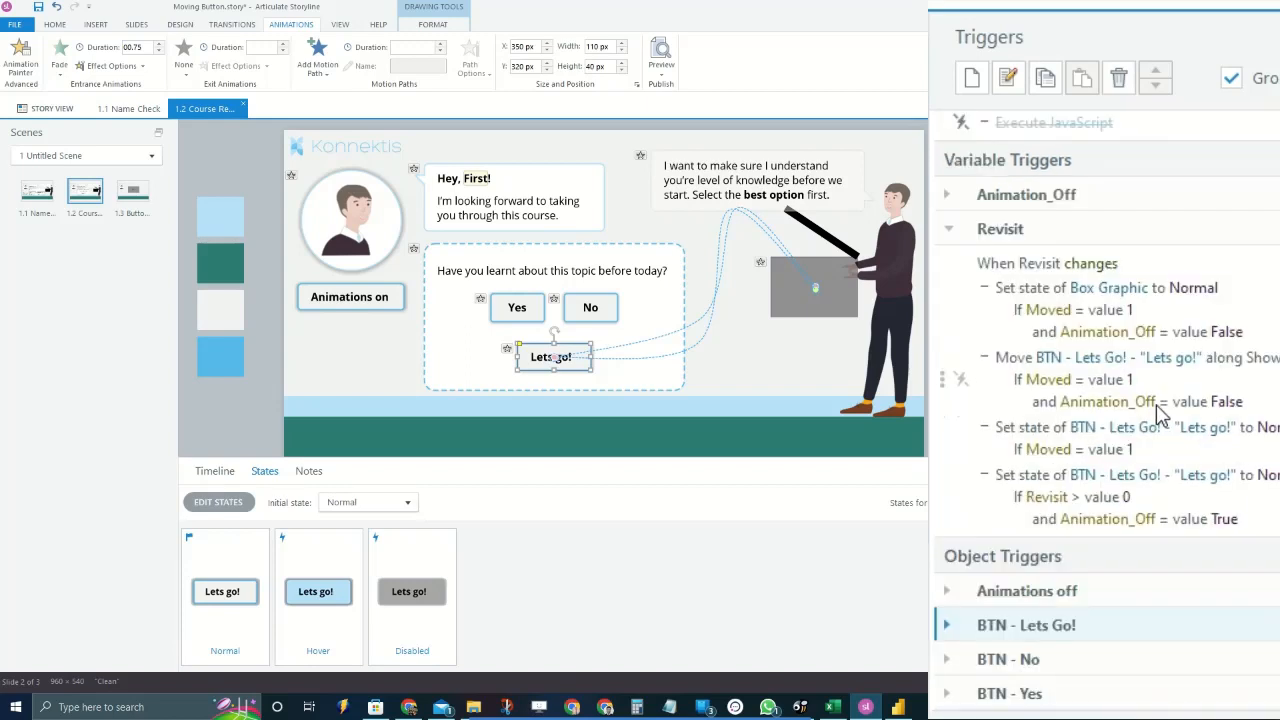
scroll(1130, 450, "up", 1)
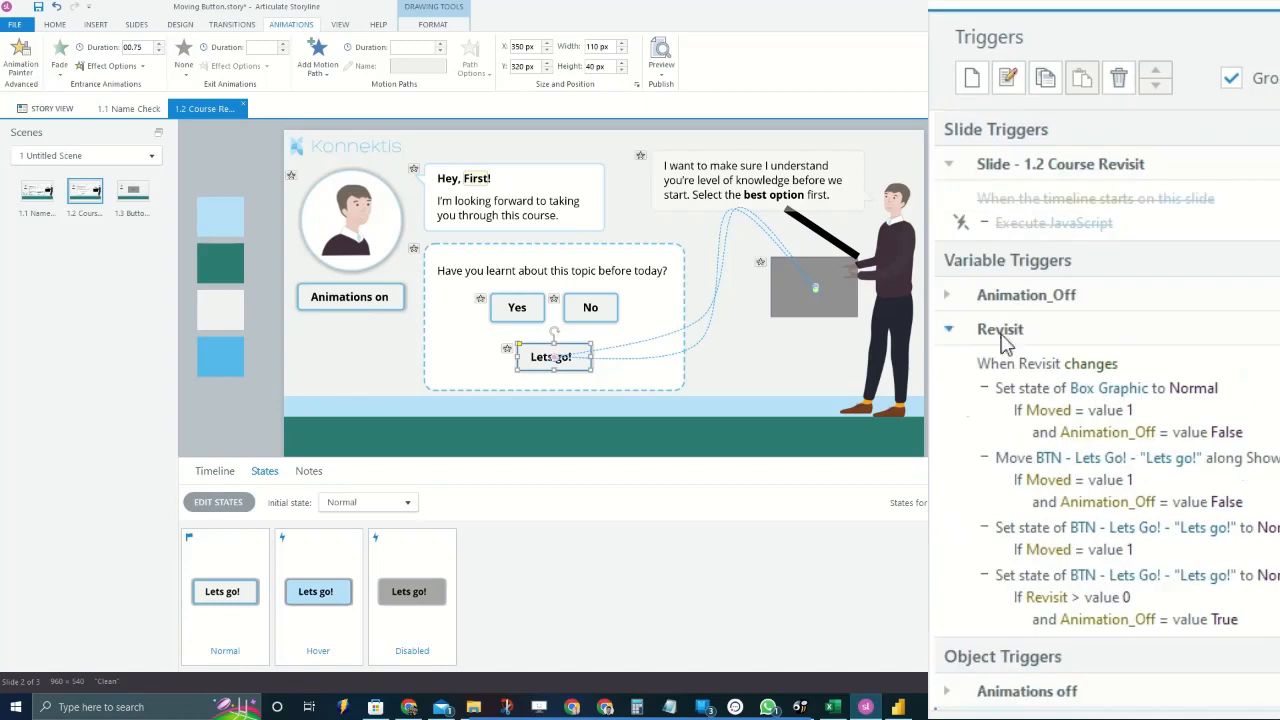
left_click(1003, 333)
Check the click triggers of the BTN - No and BTN - Yes groups, and collapse both groups
left_click(1030, 468)
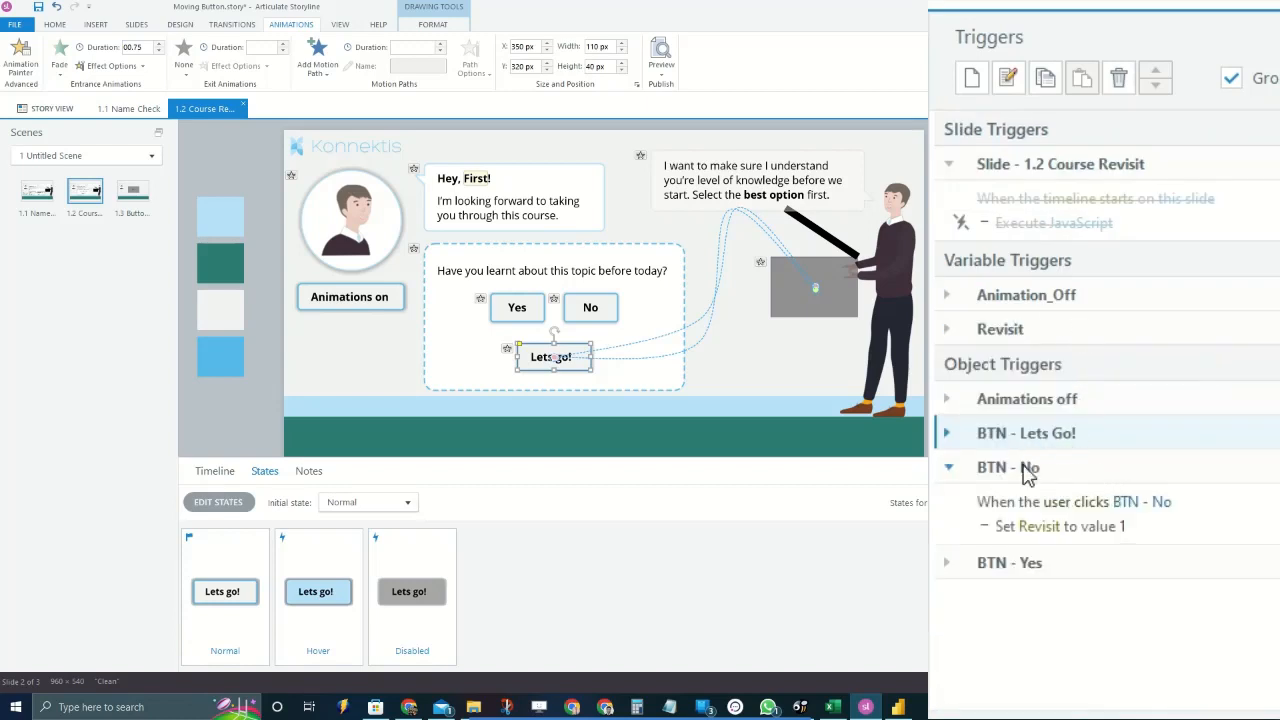
left_click(1031, 472)
left_click(1026, 503)
left_click(1025, 508)
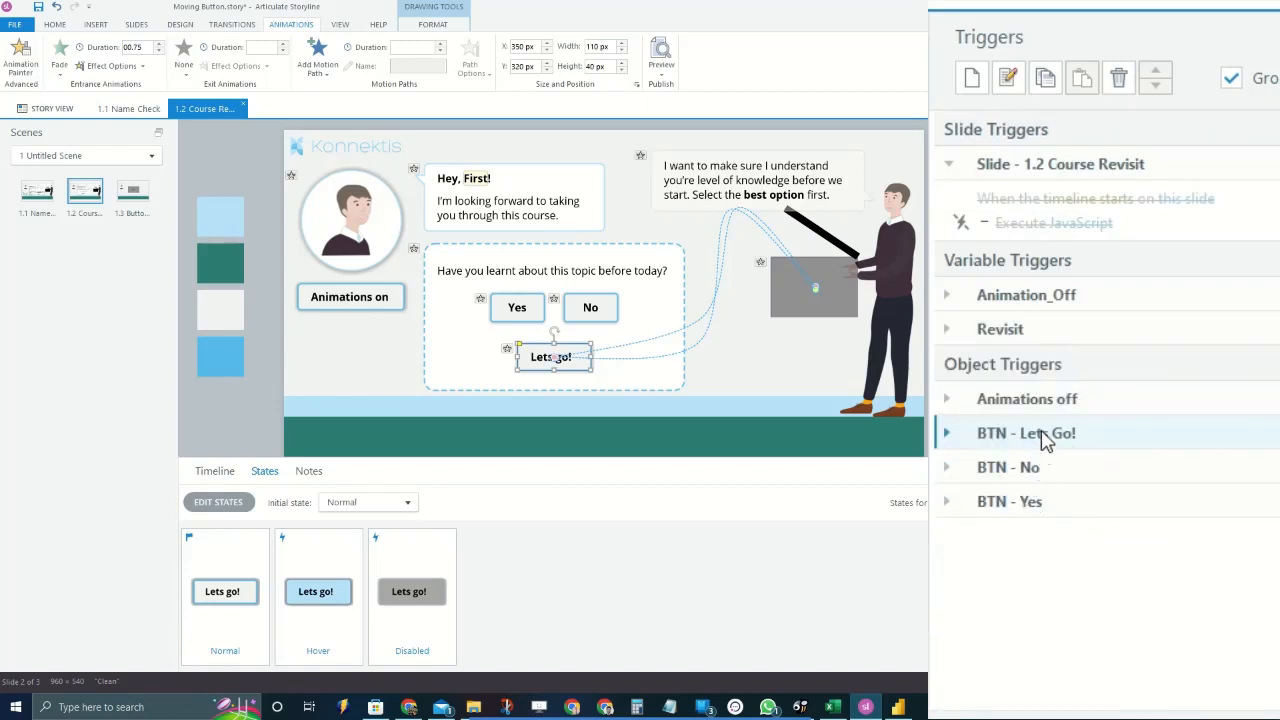
Reopen the BTN - Lets Go! trigger group and review its triggers from the hover state through the Show! animation's completion
left_click(1045, 440)
scroll(1167, 452, "down", 2)
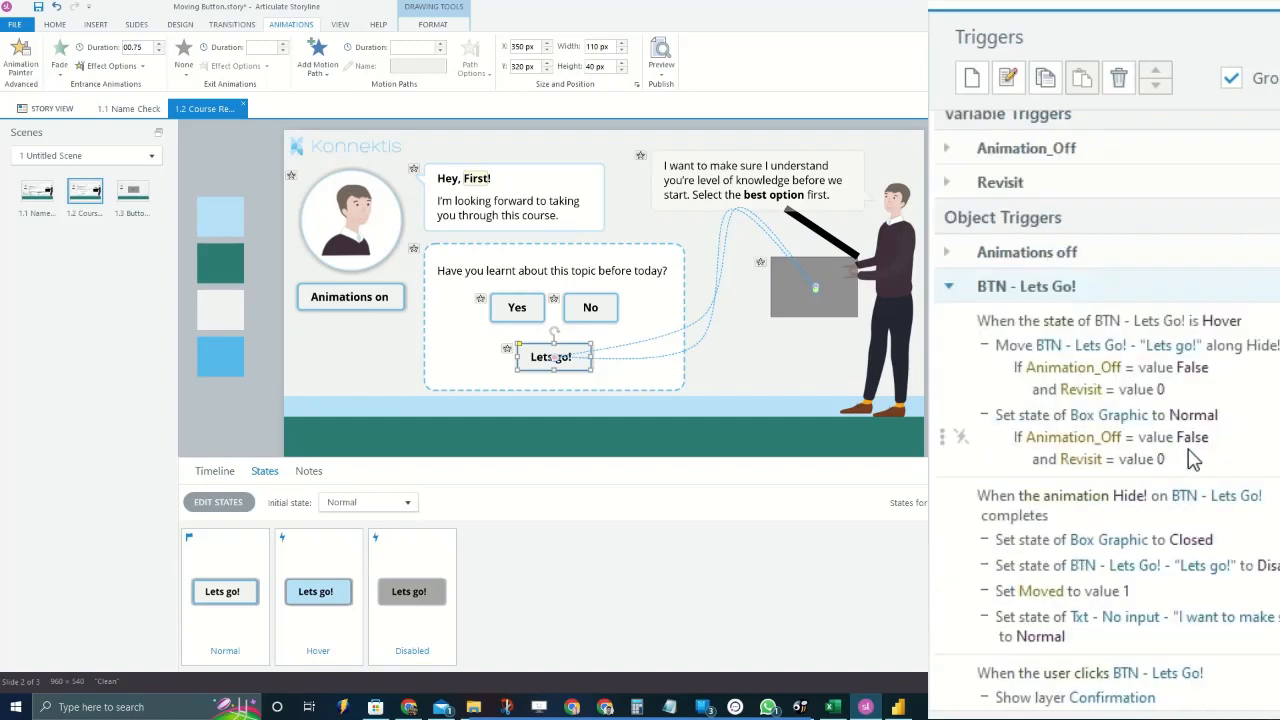
scroll(1228, 420, "down", 2)
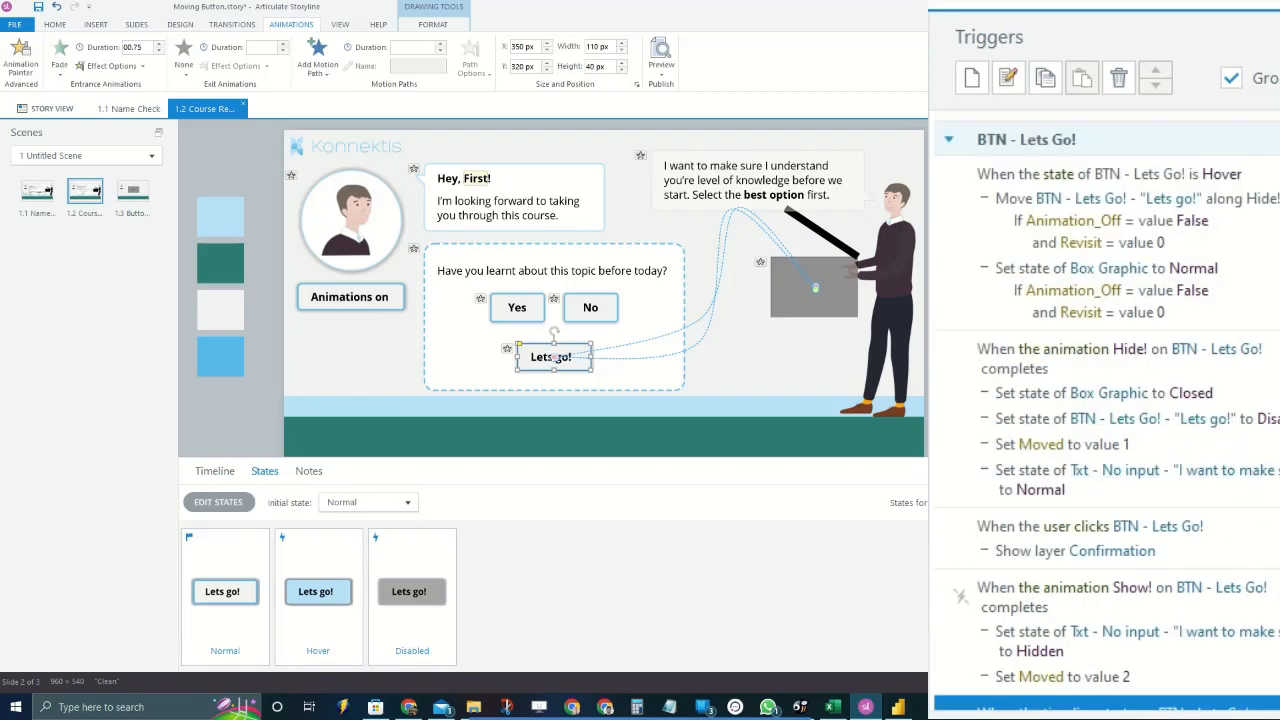
Compare the Show! completion trigger with the conditions in the Revisit variable's change trigger, and collapse the Revisit group
left_click(1120, 607)
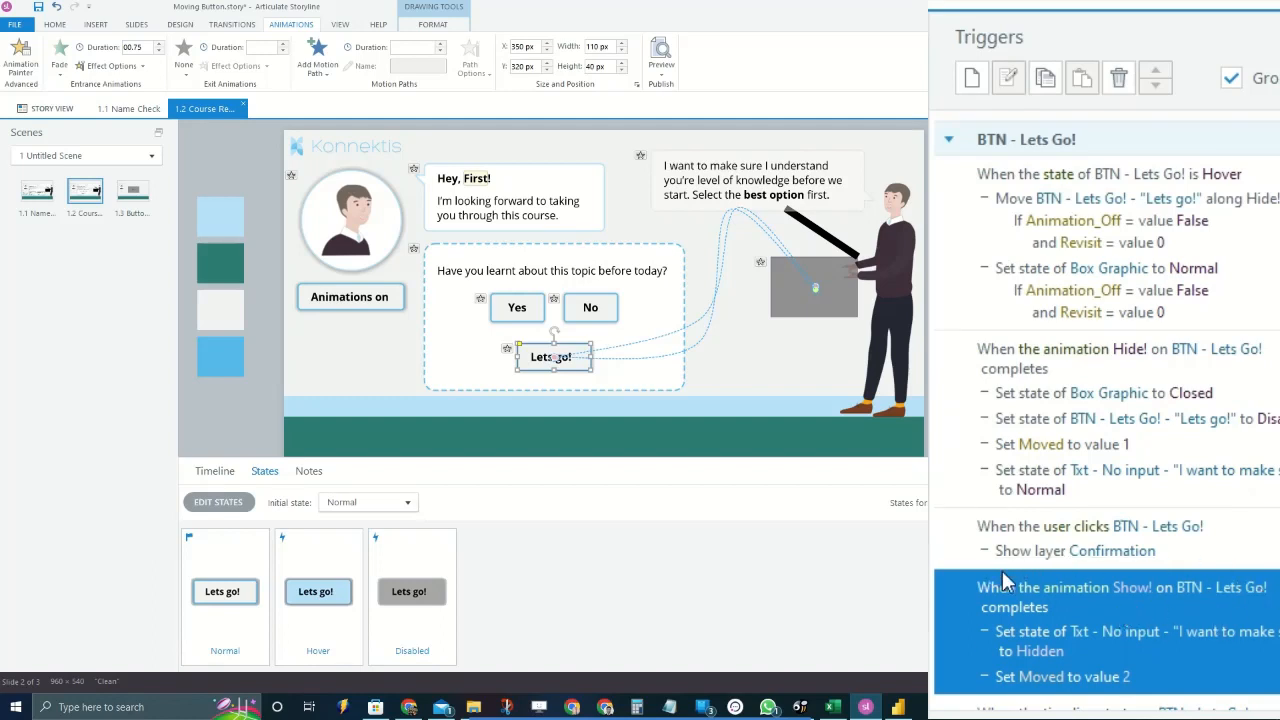
scroll(990, 330, "up", 3)
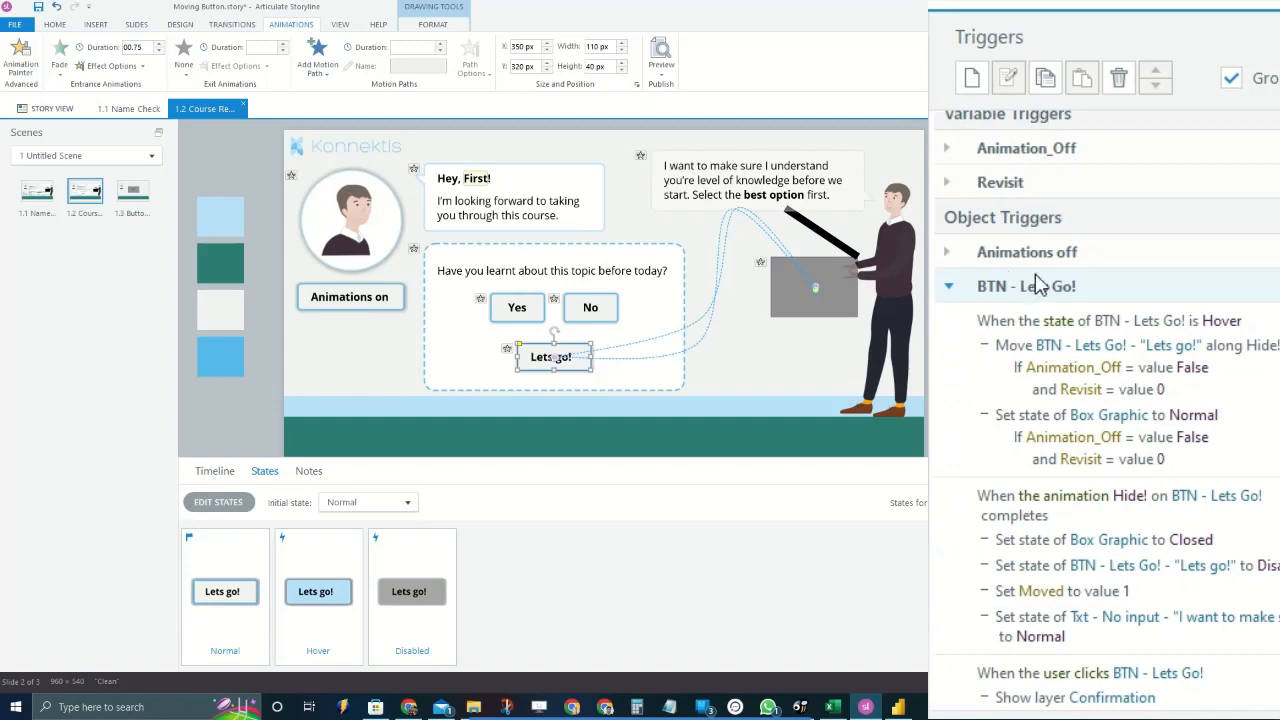
scroll(1040, 285, "down", 4)
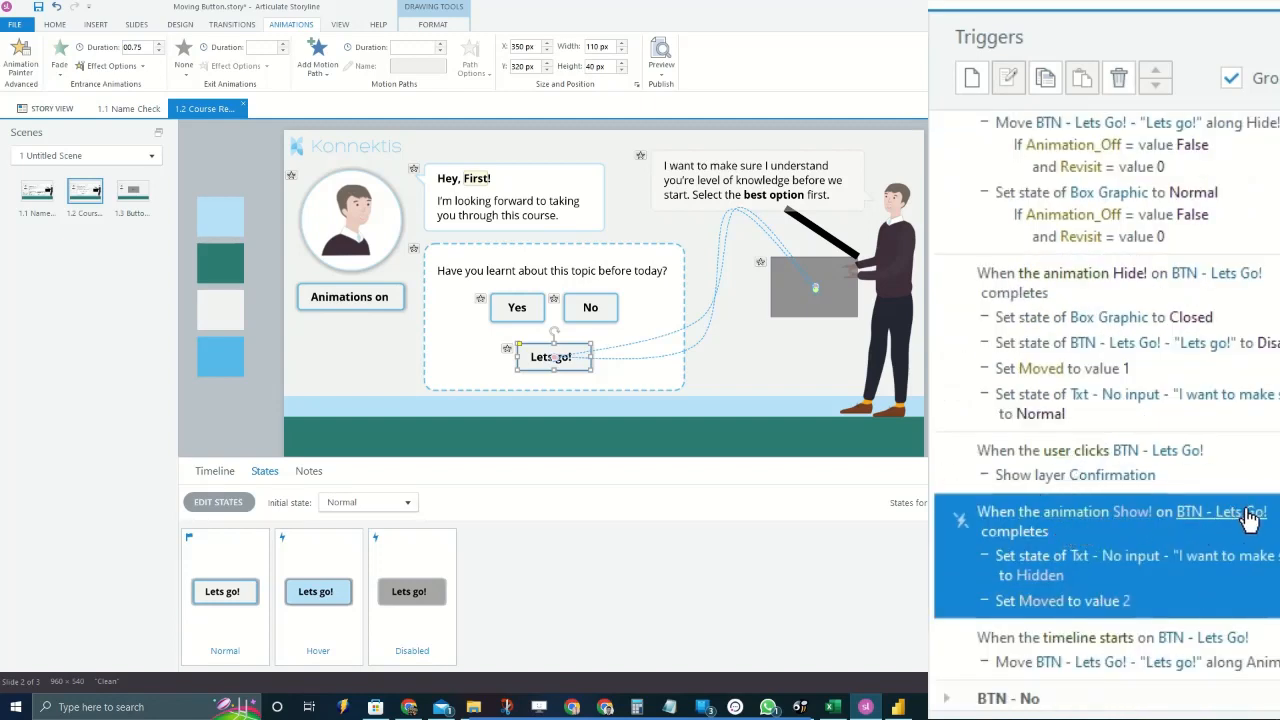
scroll(1138, 505, "up", 3)
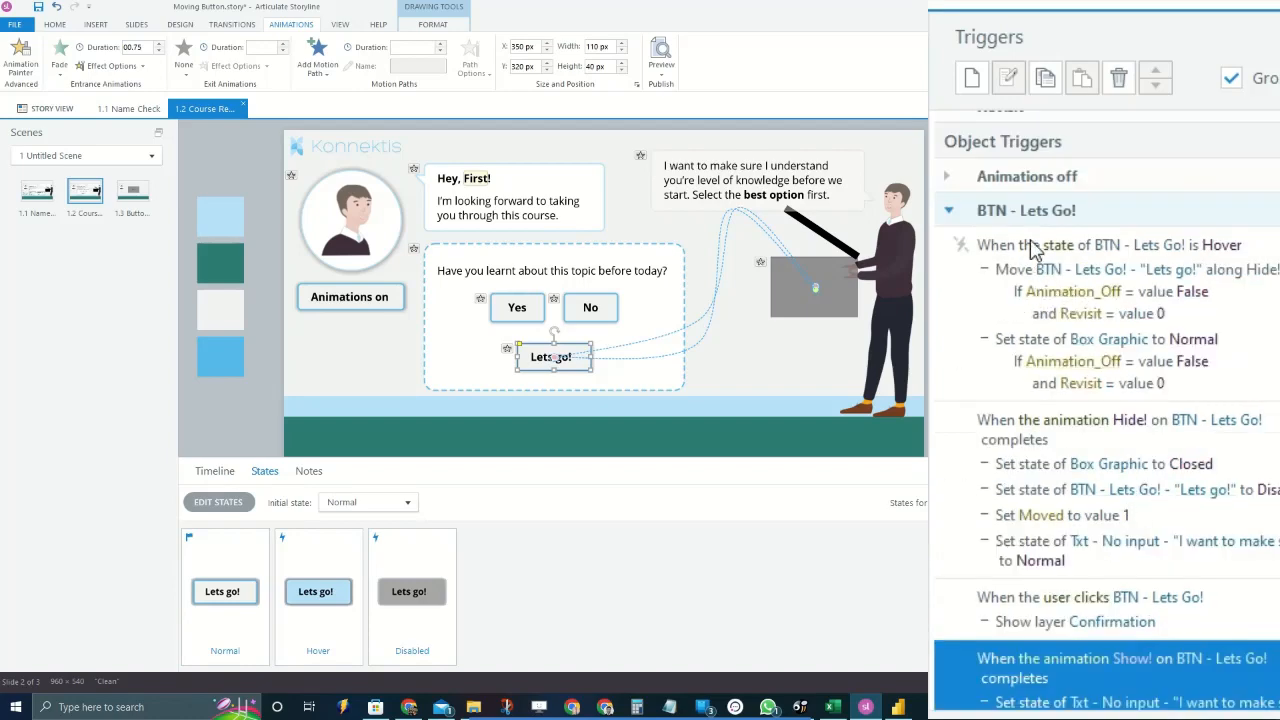
scroll(1028, 262, "up", 3)
left_click(1000, 256)
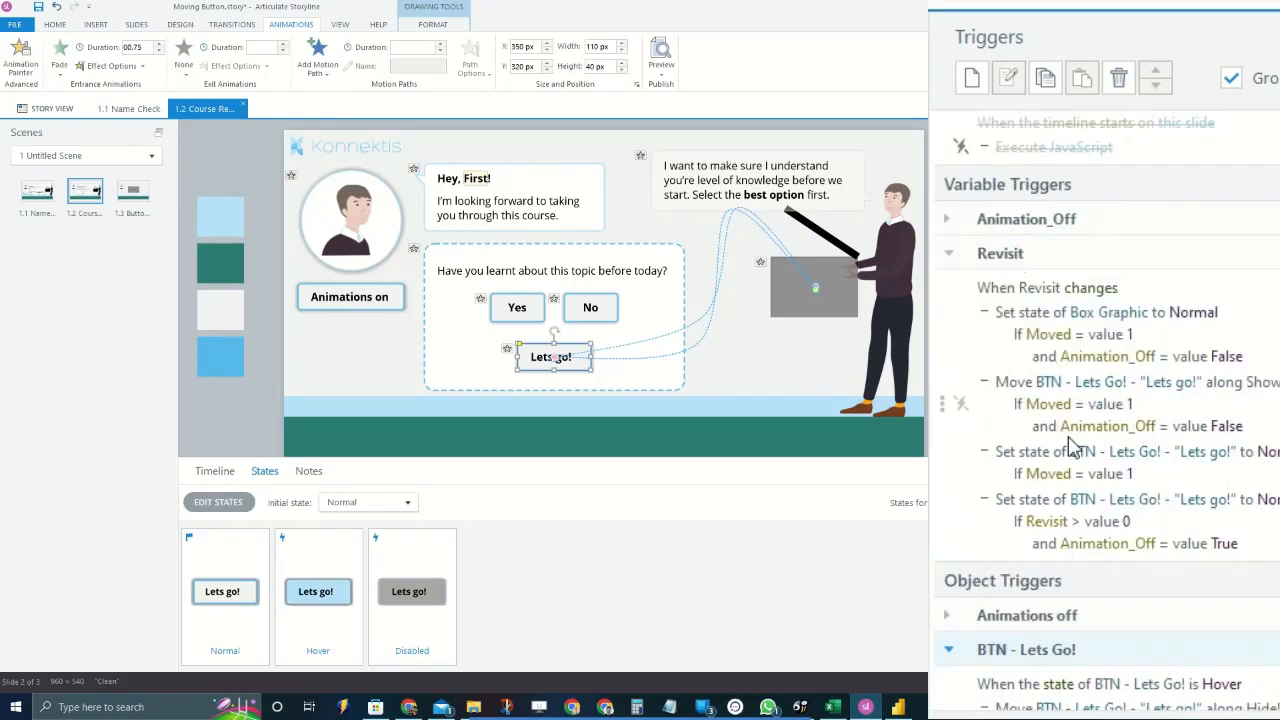
left_click(1020, 256)
scroll(1120, 437, "down", 6)
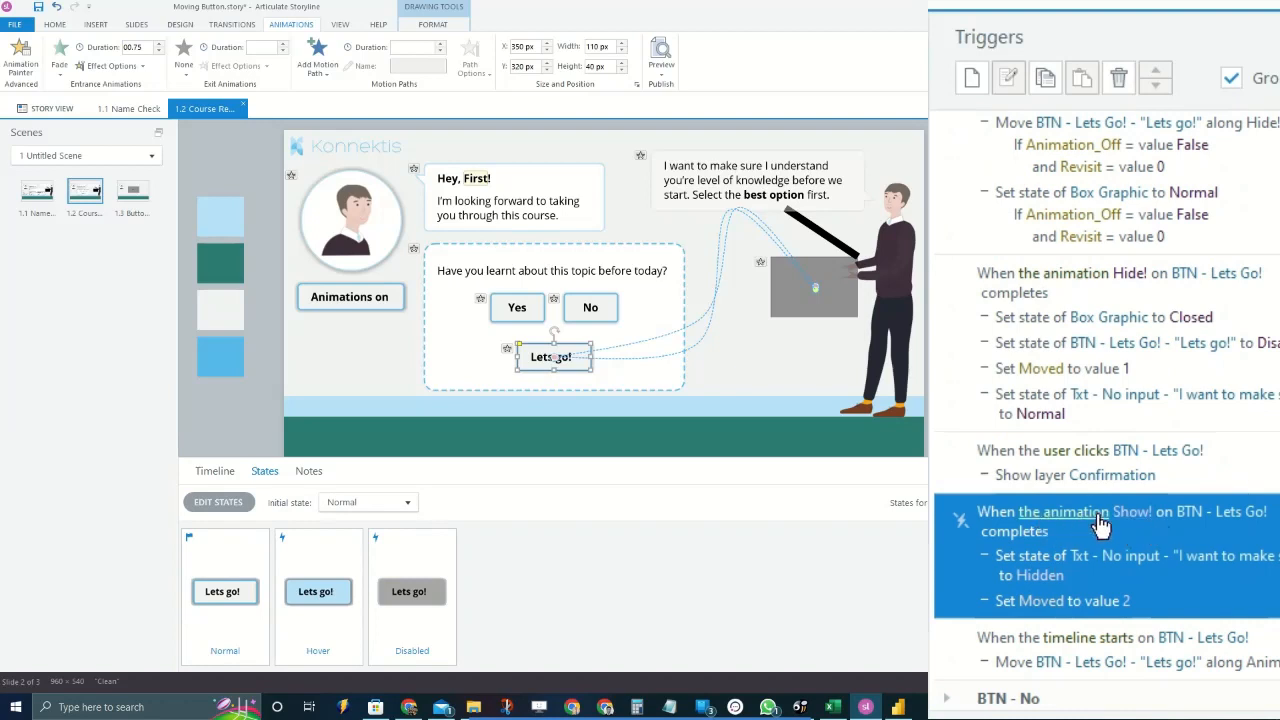
Examine the Txt - No input state action and the Moved variable action under the Show! animation's completion trigger
scroll(1112, 388, "up", 5)
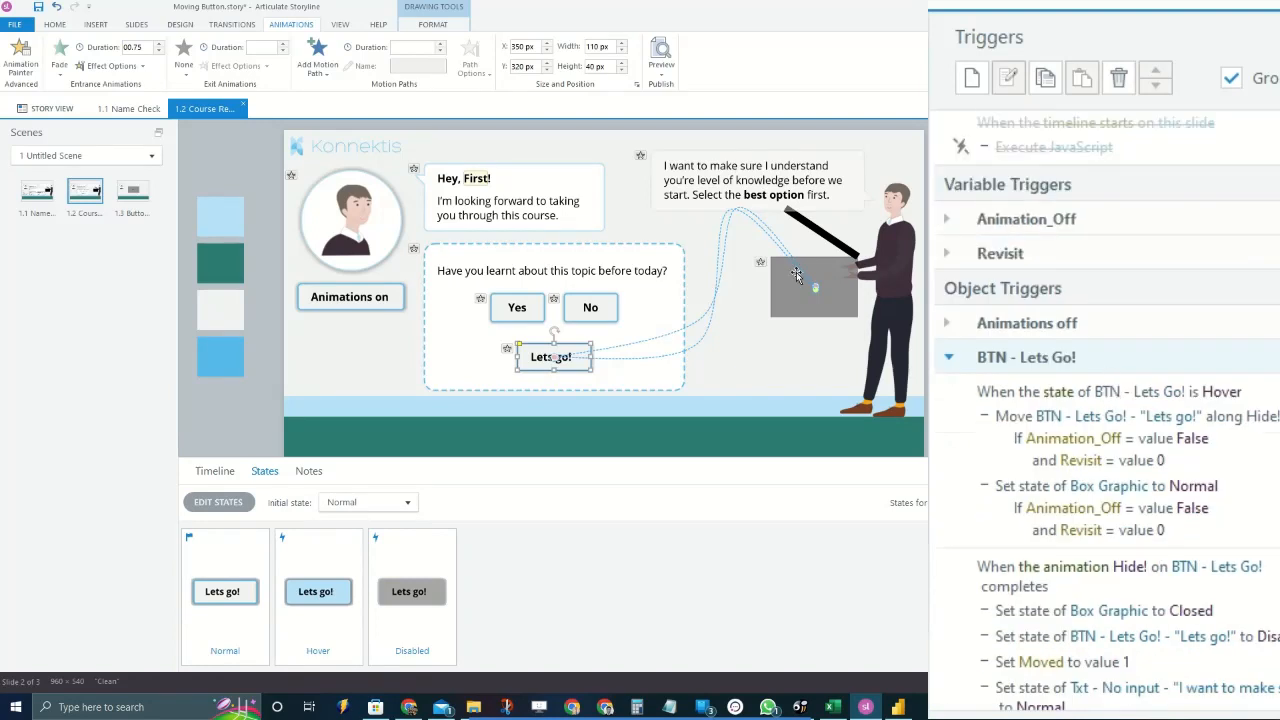
scroll(1093, 525, "down", 5)
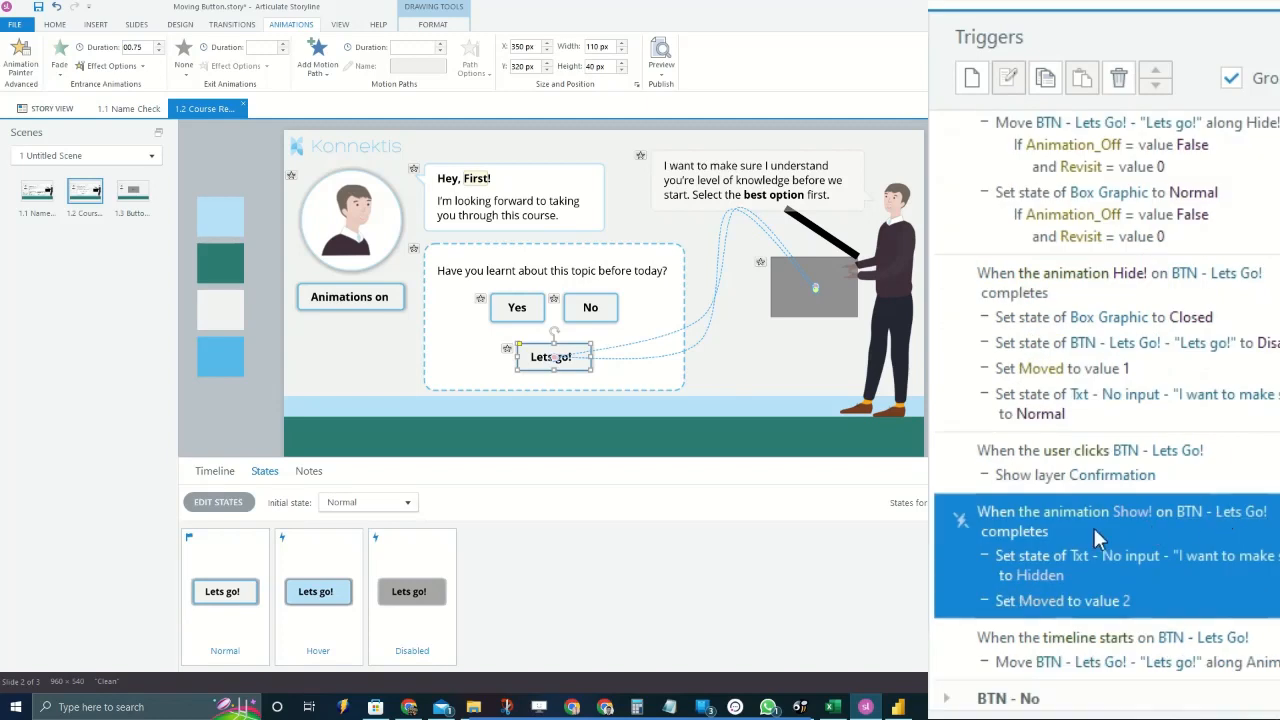
scroll(1187, 530, "down", 1)
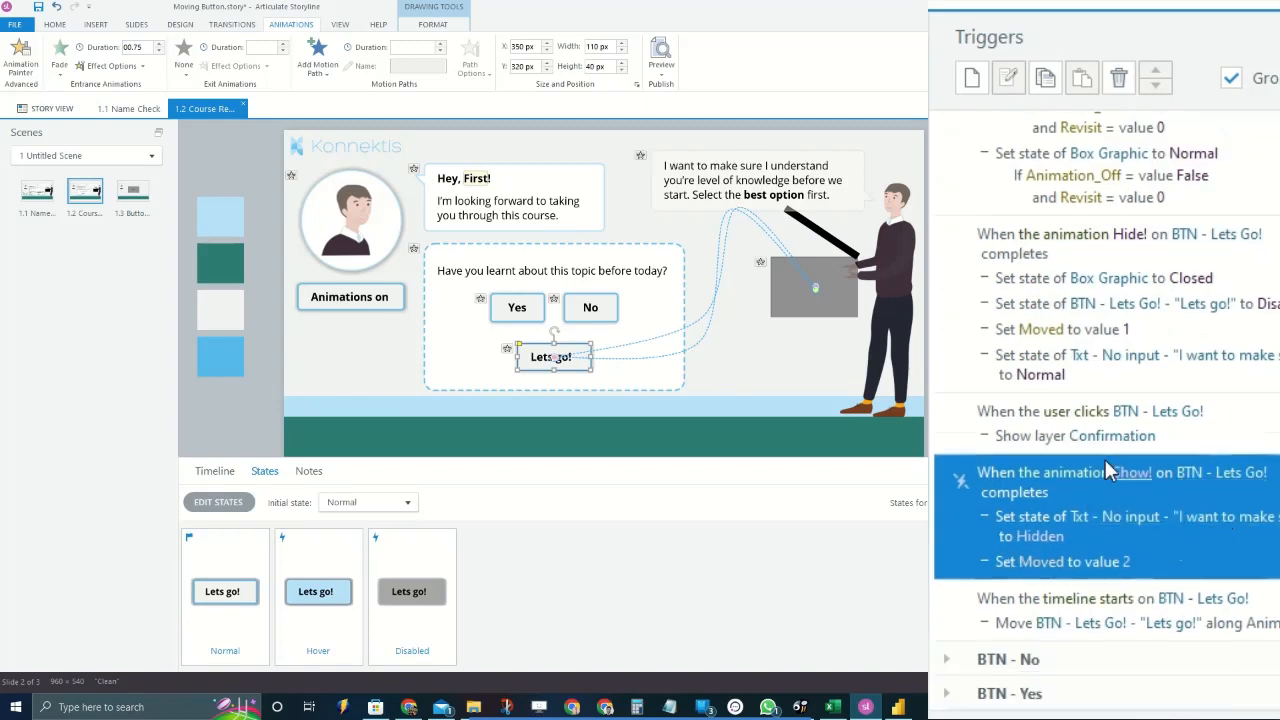
left_click(1169, 542)
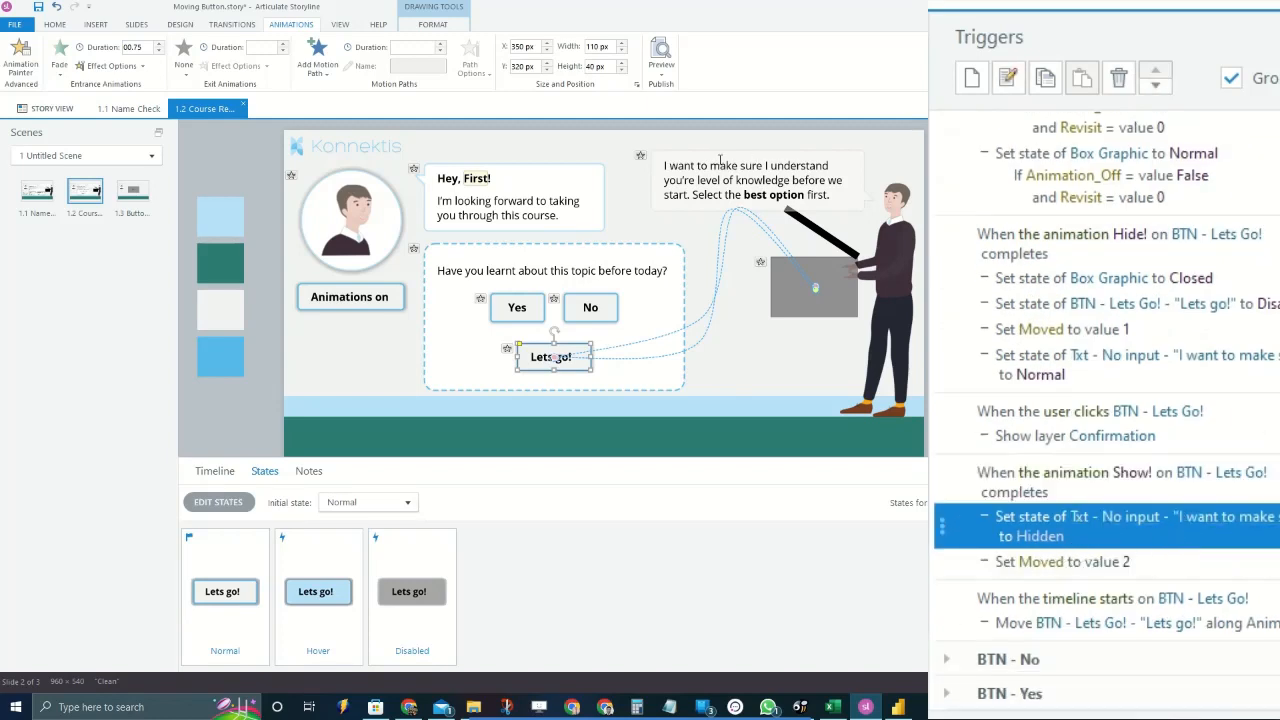
left_click(1232, 569)
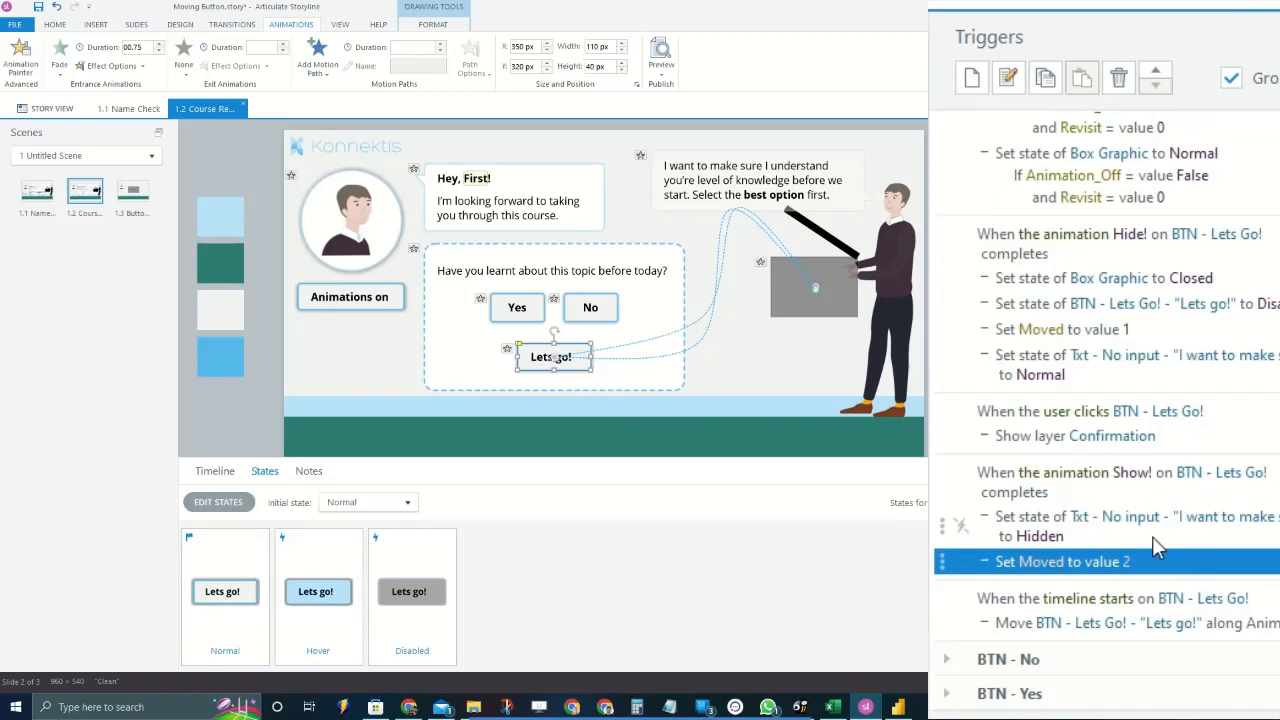
Review the Hide! motion and Box Graphic state actions under the hover trigger of BTN - Lets Go!
scroll(1155, 540, "up", 3)
scroll(1200, 525, "up", 3)
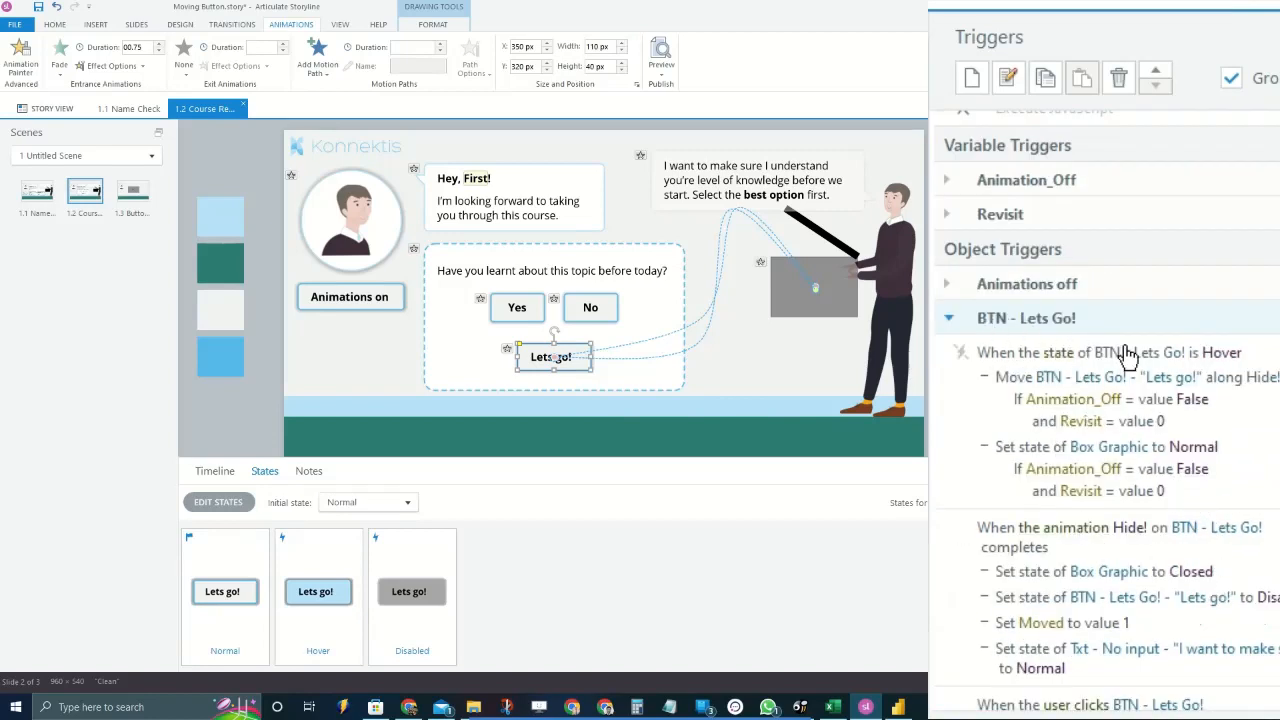
left_click(1270, 355)
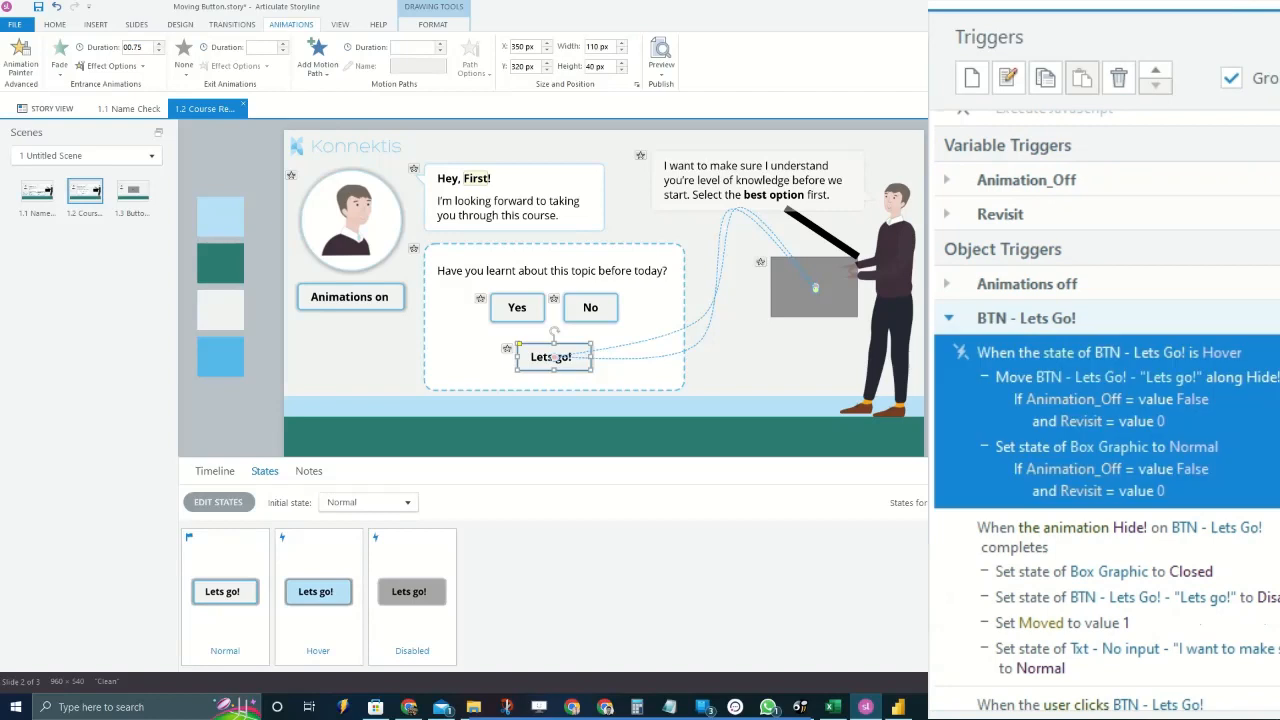
left_click(1248, 452)
left_click(1240, 430)
left_click(1253, 476)
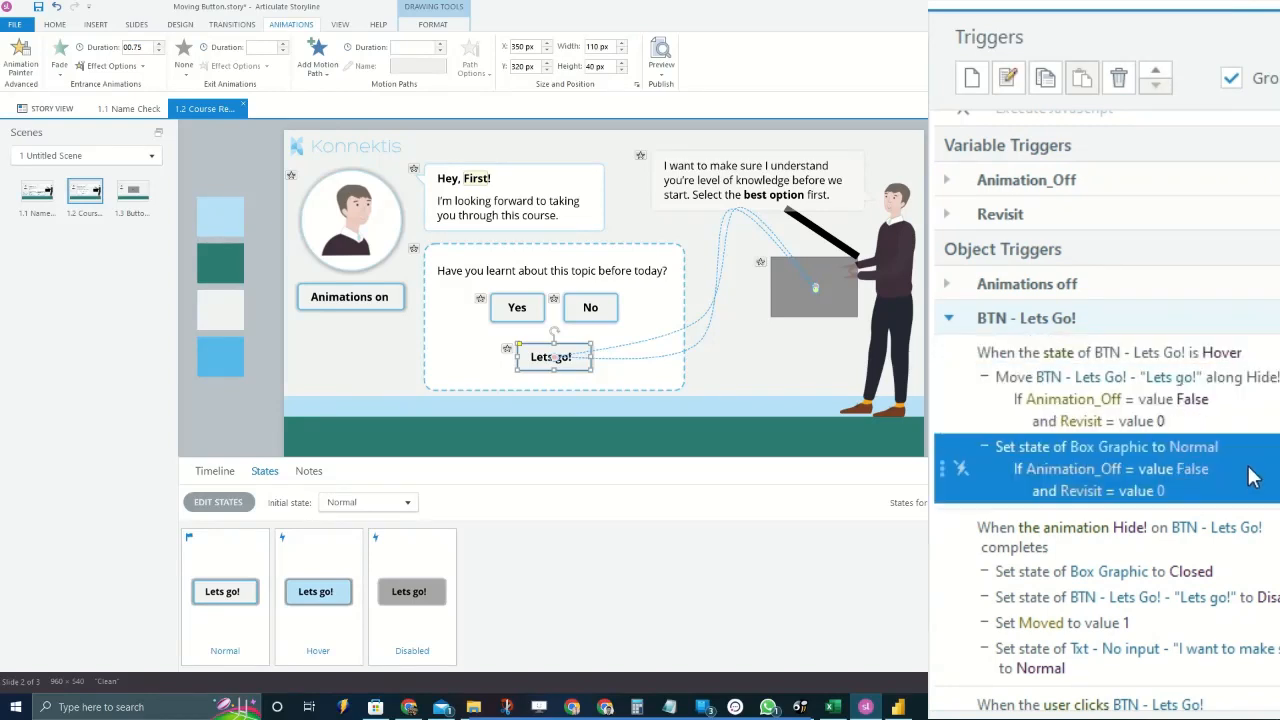
key("Up")
left_click(1253, 476)
Check the Box Graphic and BTN - Lets Go! state actions under the Hide! completion trigger, and return to the hover actions
left_click(1266, 574)
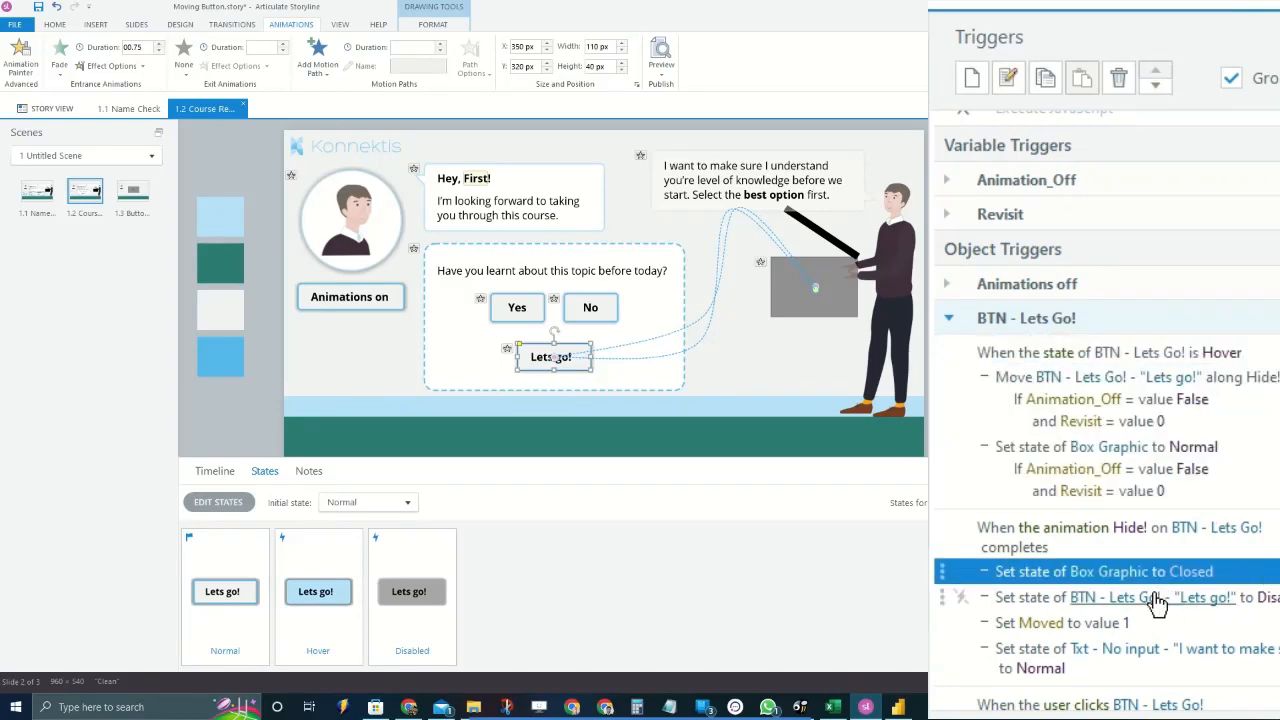
left_click(1260, 604)
left_click(1256, 620)
key("Up")
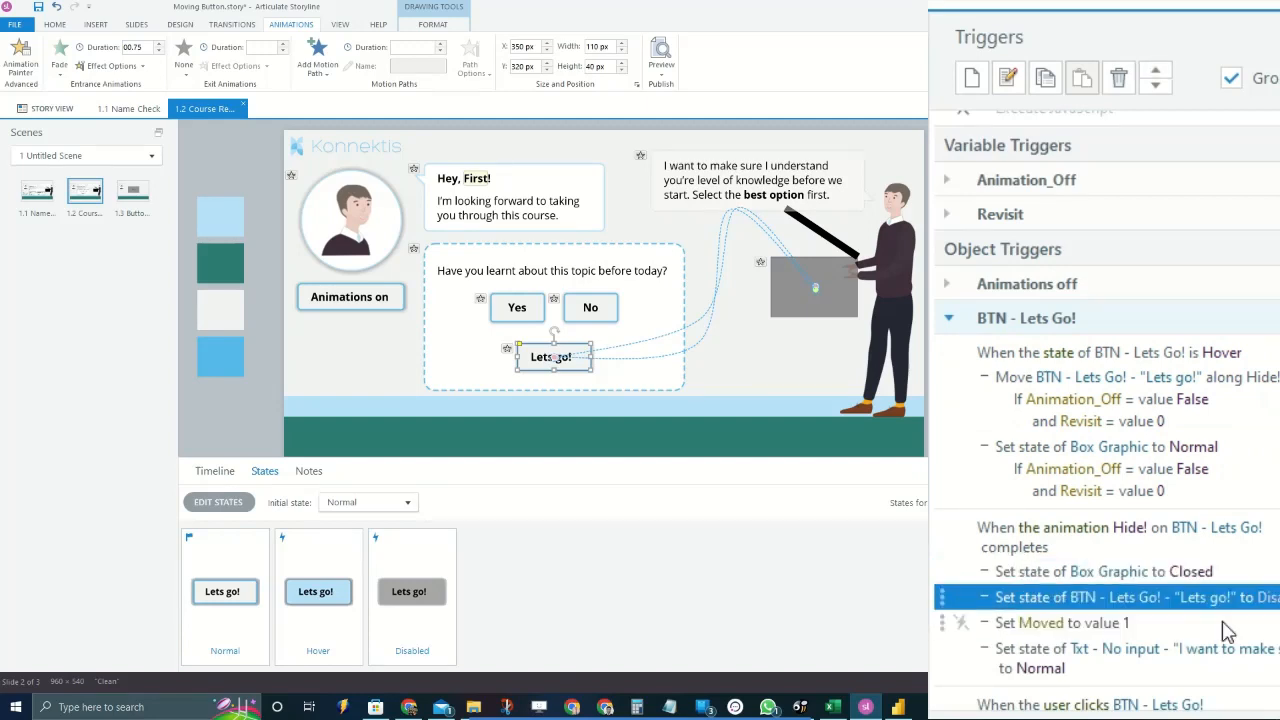
left_click(1236, 572)
left_click(1213, 500)
key("Up")
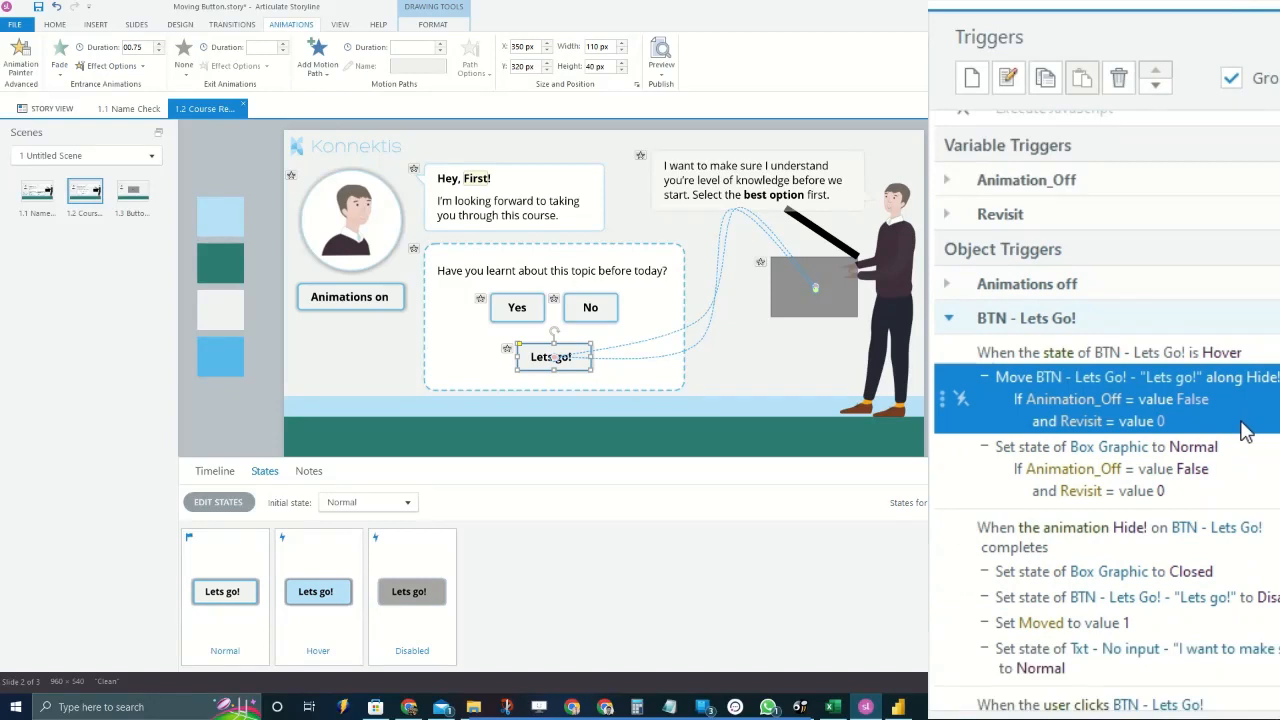
Compare the conditions of the hover trigger's Hide! motion action with those of its Box Graphic state action
left_click(1210, 455)
key("Up")
left_click(1215, 454)
key("Up")
left_click(1243, 452)
key("Up")
left_click(1220, 463)
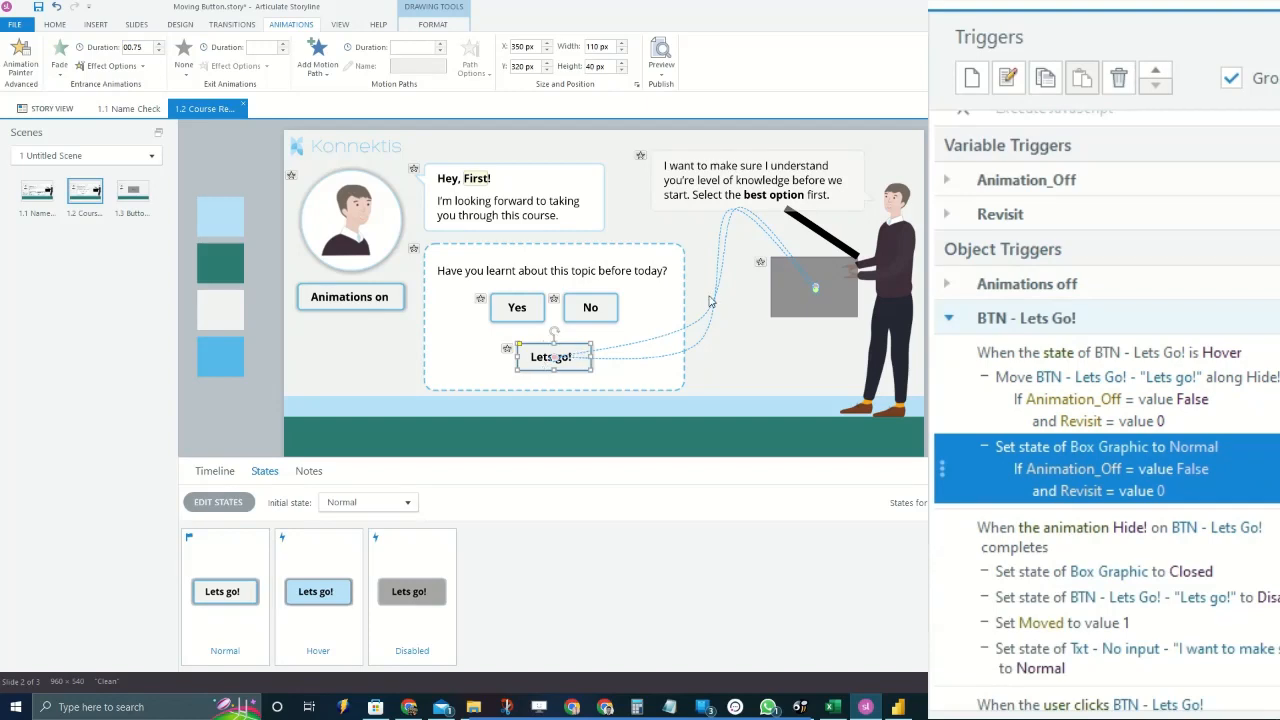
Recheck the Txt - No input state action that runs when the Show! animation completes
scroll(1186, 575, "down", 6)
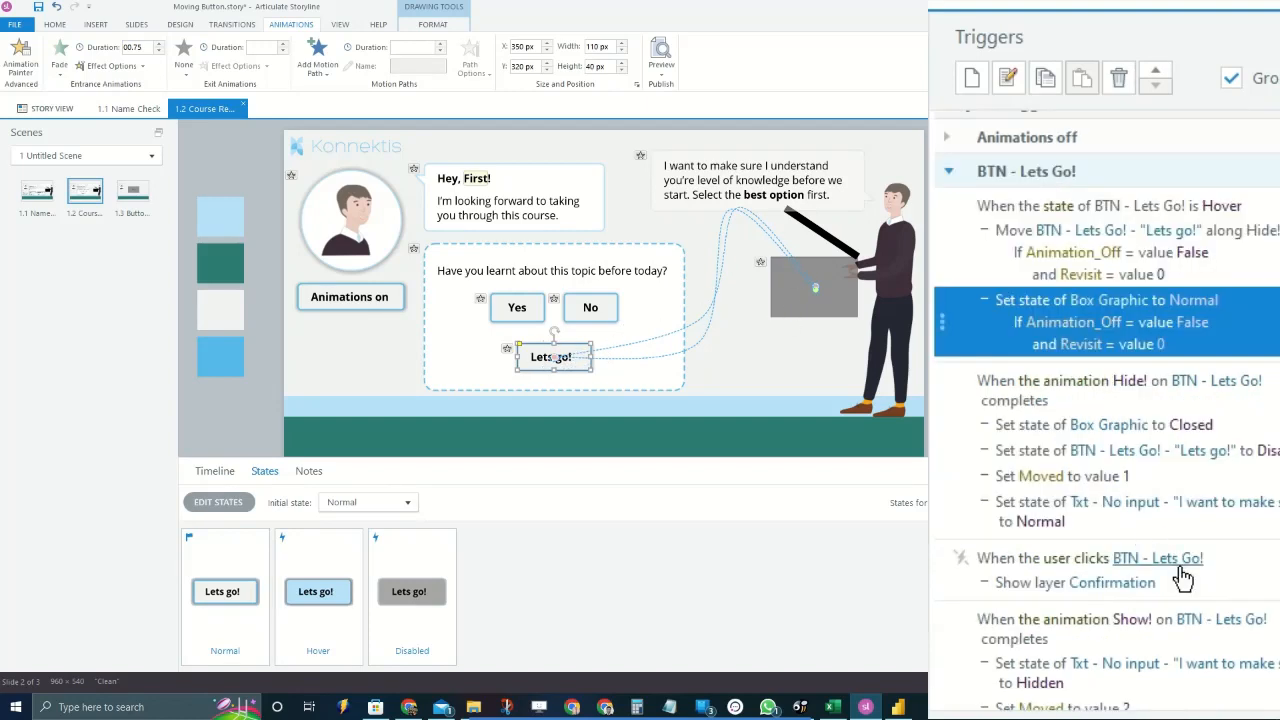
left_click(1176, 563)
key("Up")
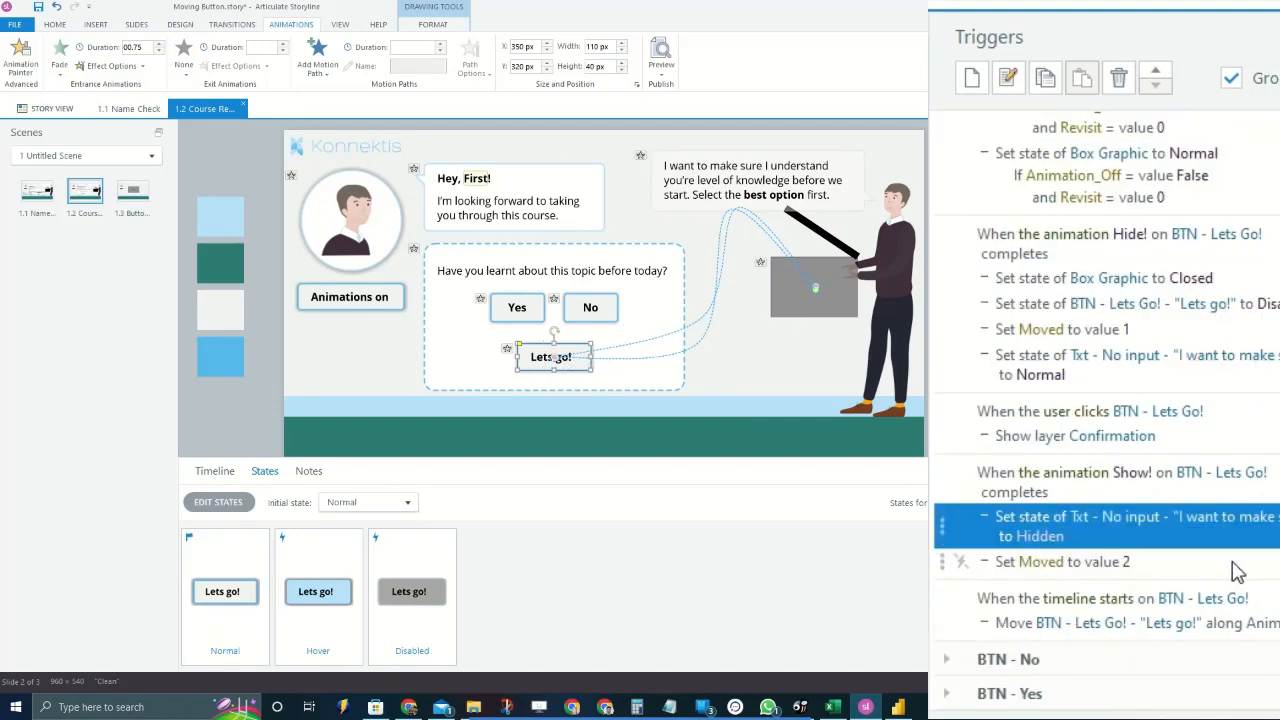
Recheck the Animation_Off and Revisit conditions on both hover actions of BTN - Lets Go!
scroll(1222, 560, "up", 3)
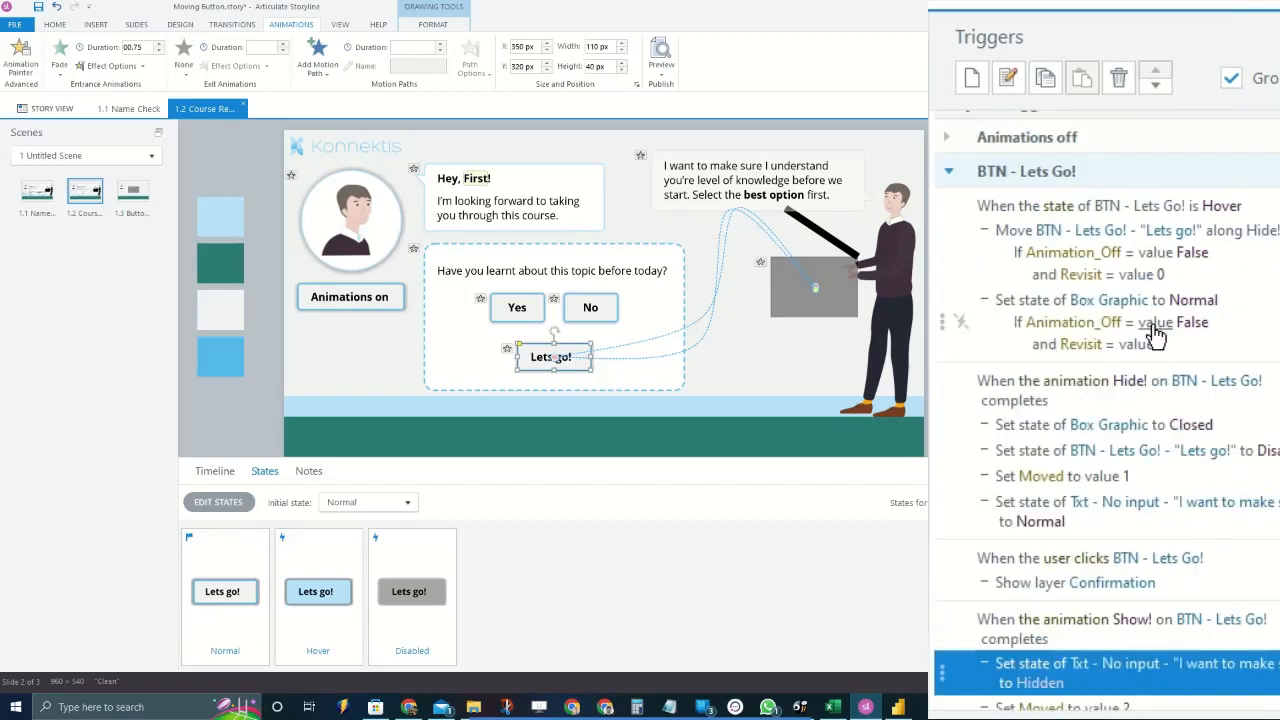
scroll(1157, 329, "up", 5)
left_click(1273, 530)
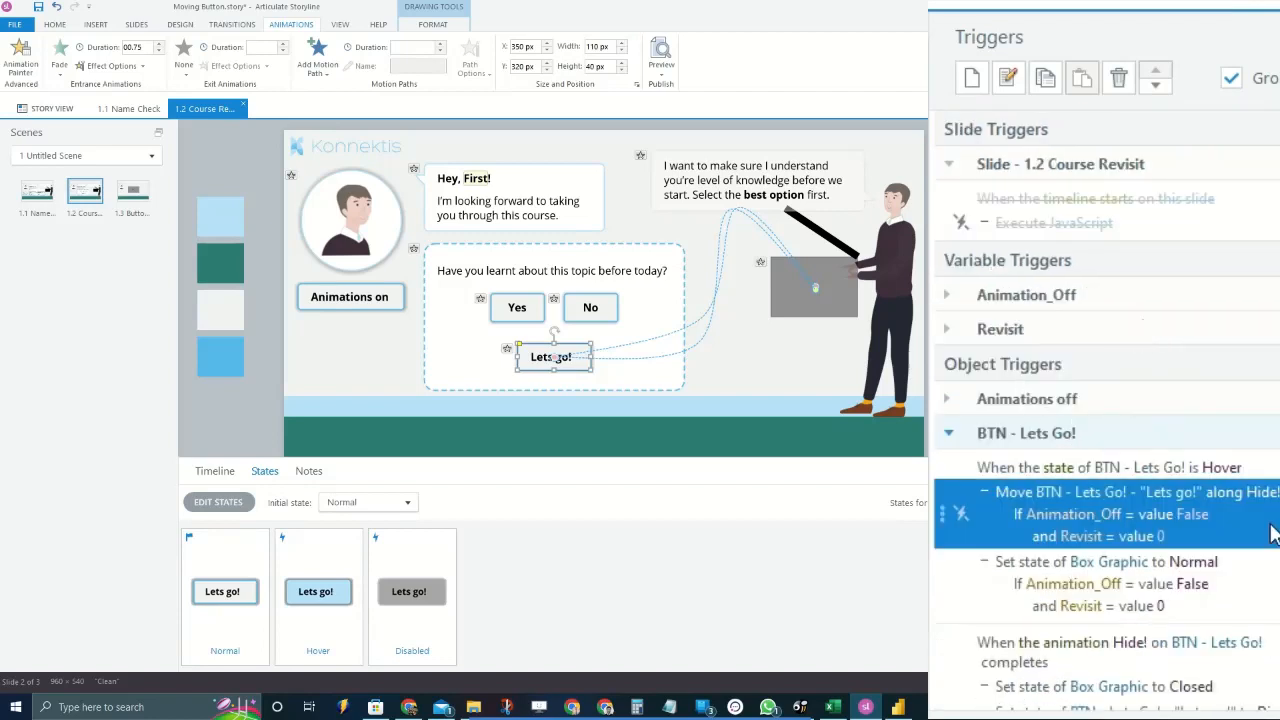
left_click(1195, 603)
key("Up")
key("Down")
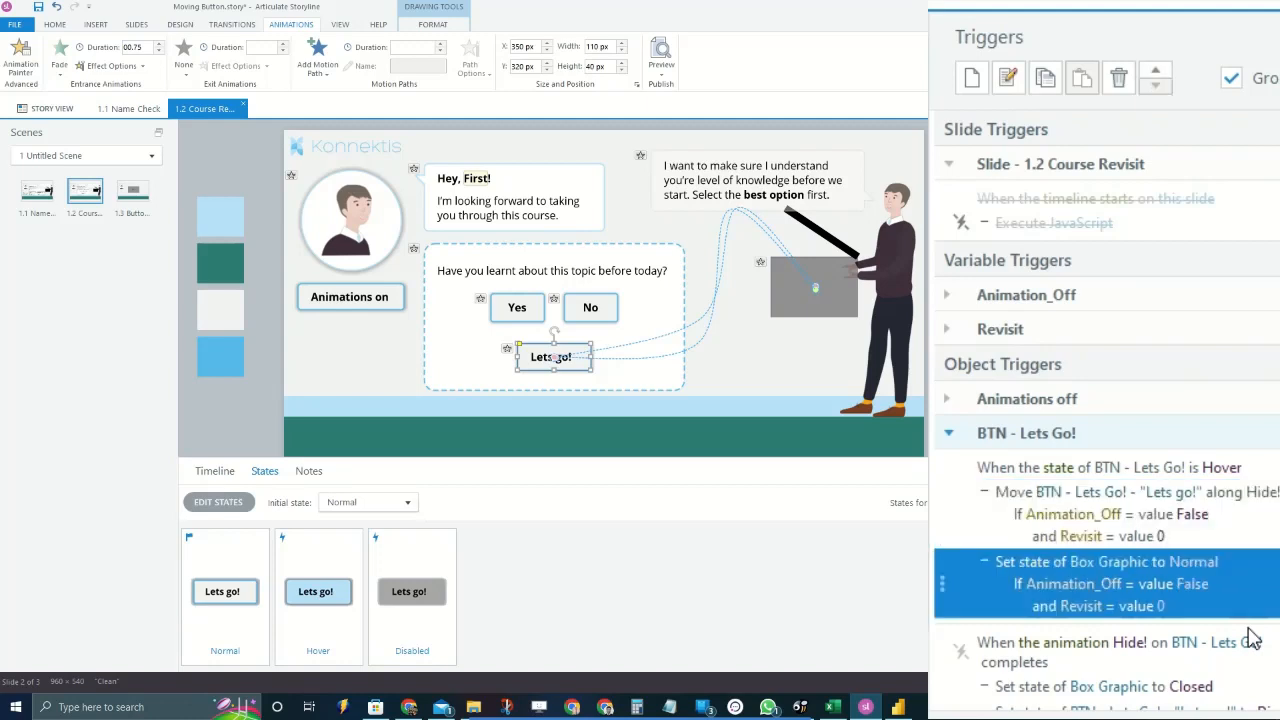
key("Up")
key("Down")
key("Up")
left_click(1240, 584)
key("Up")
key("Down")
key("Up")
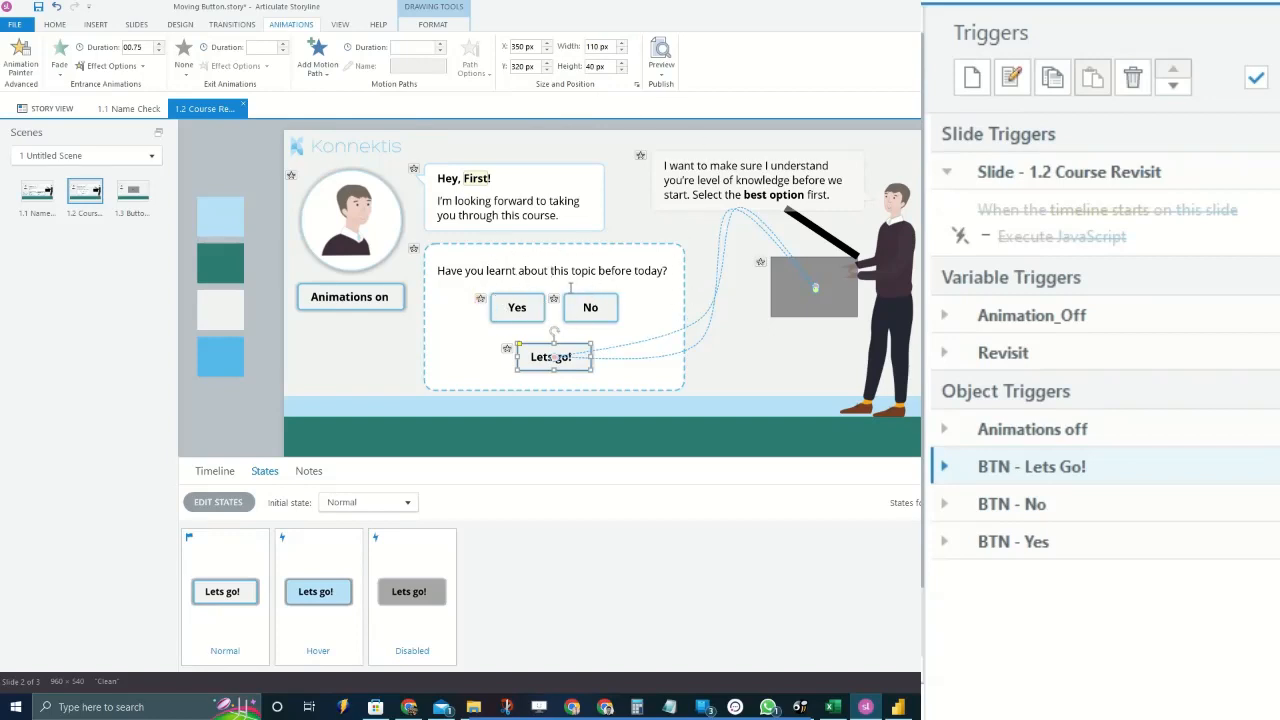
View slide 1.1 Name Check, return to 1.2 Course Revisit and inspect the states of the Animations on button
left_click(38, 192)
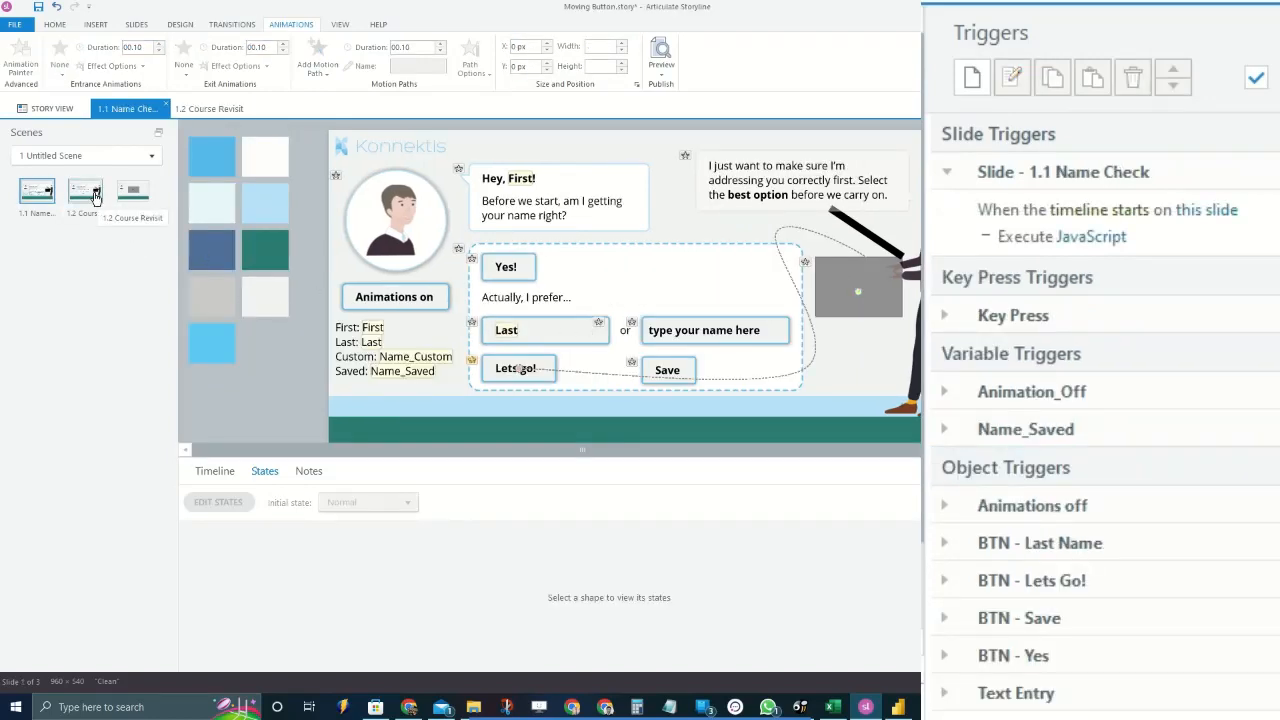
left_click(95, 197)
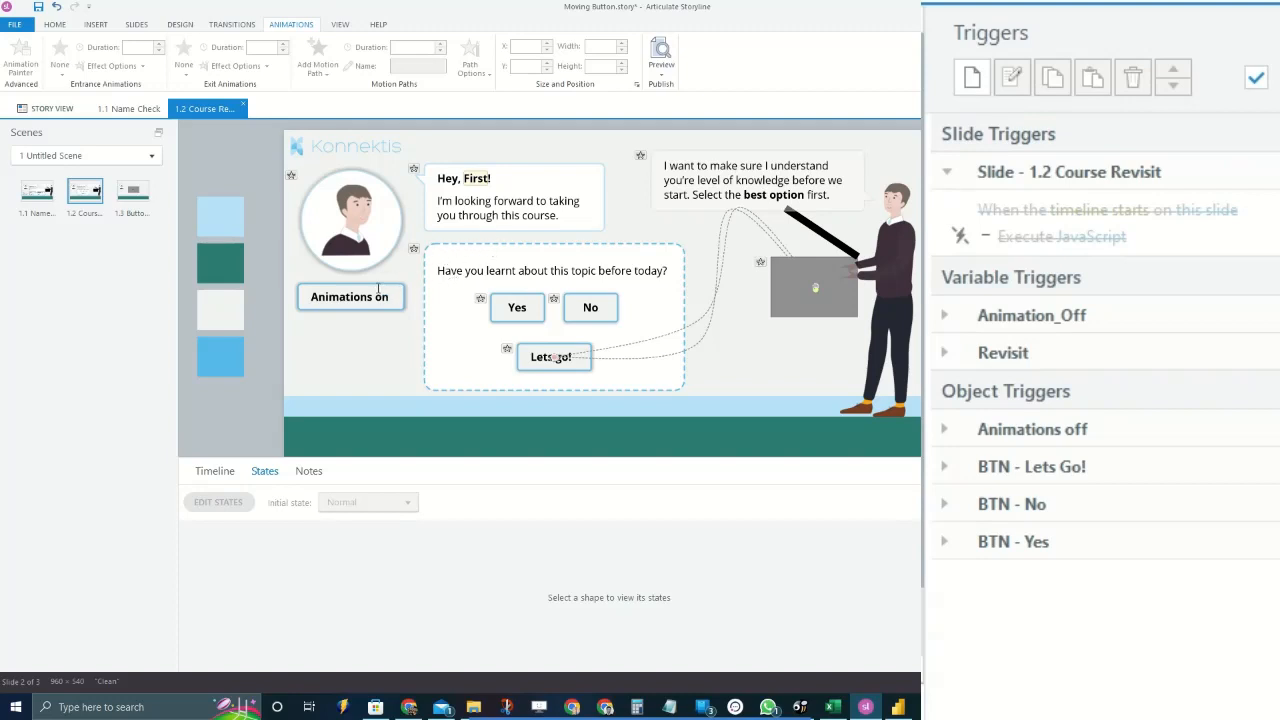
left_click(378, 289)
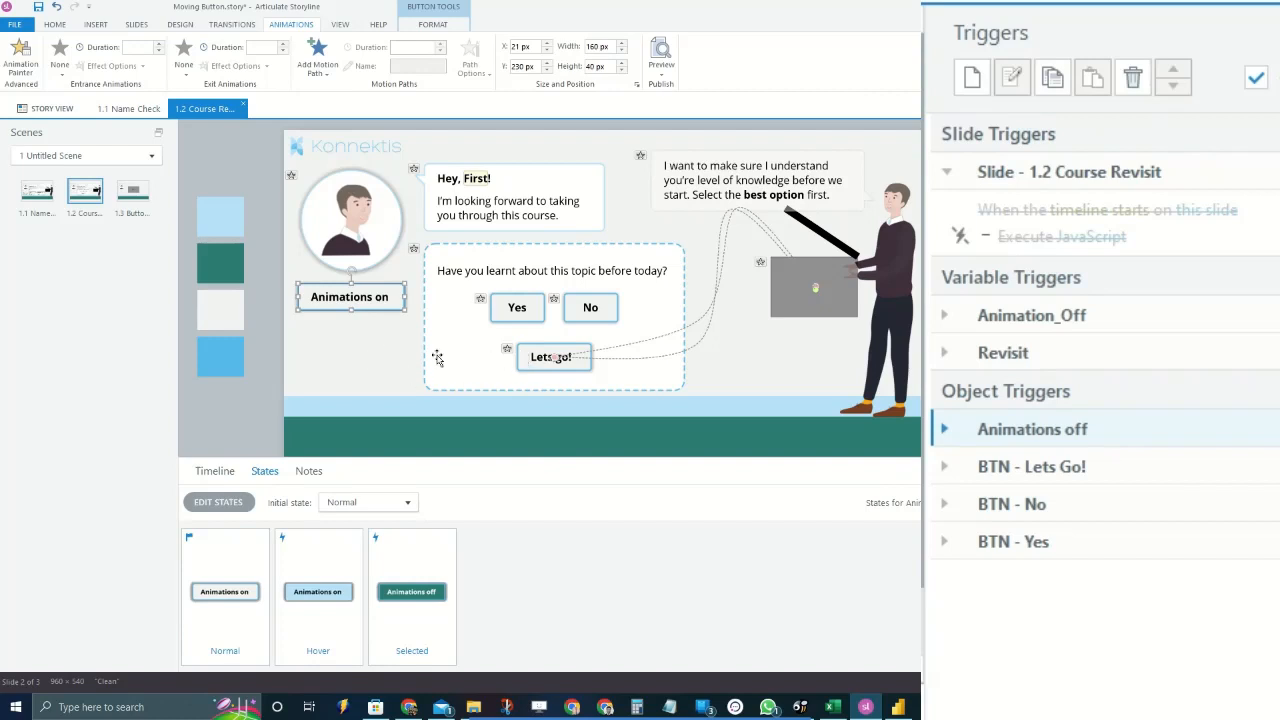
left_click(402, 317)
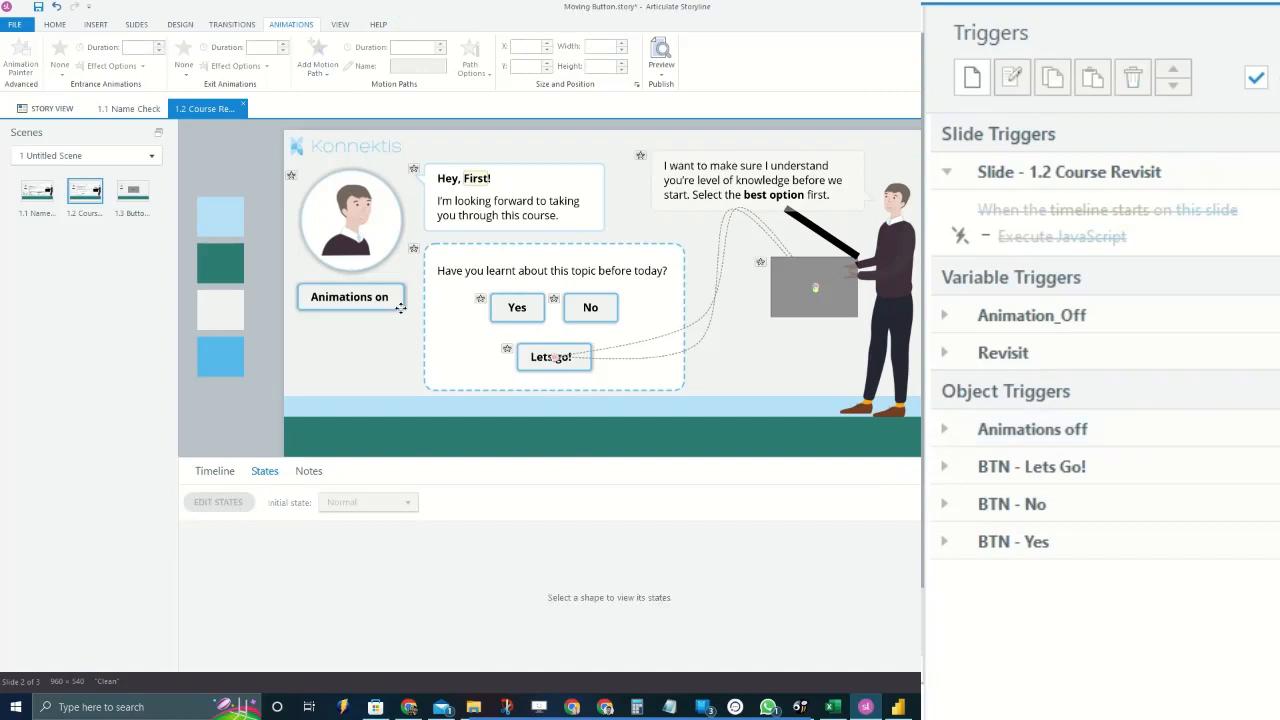
left_click(400, 308)
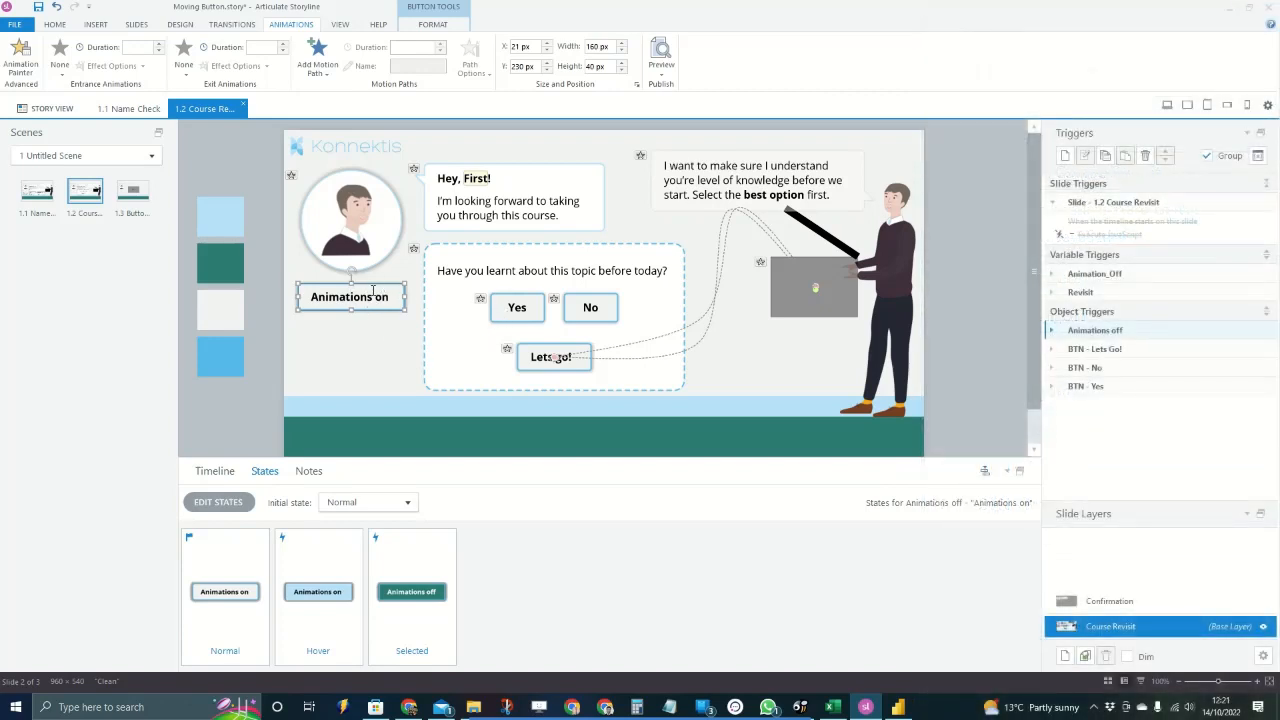
left_click(385, 280)
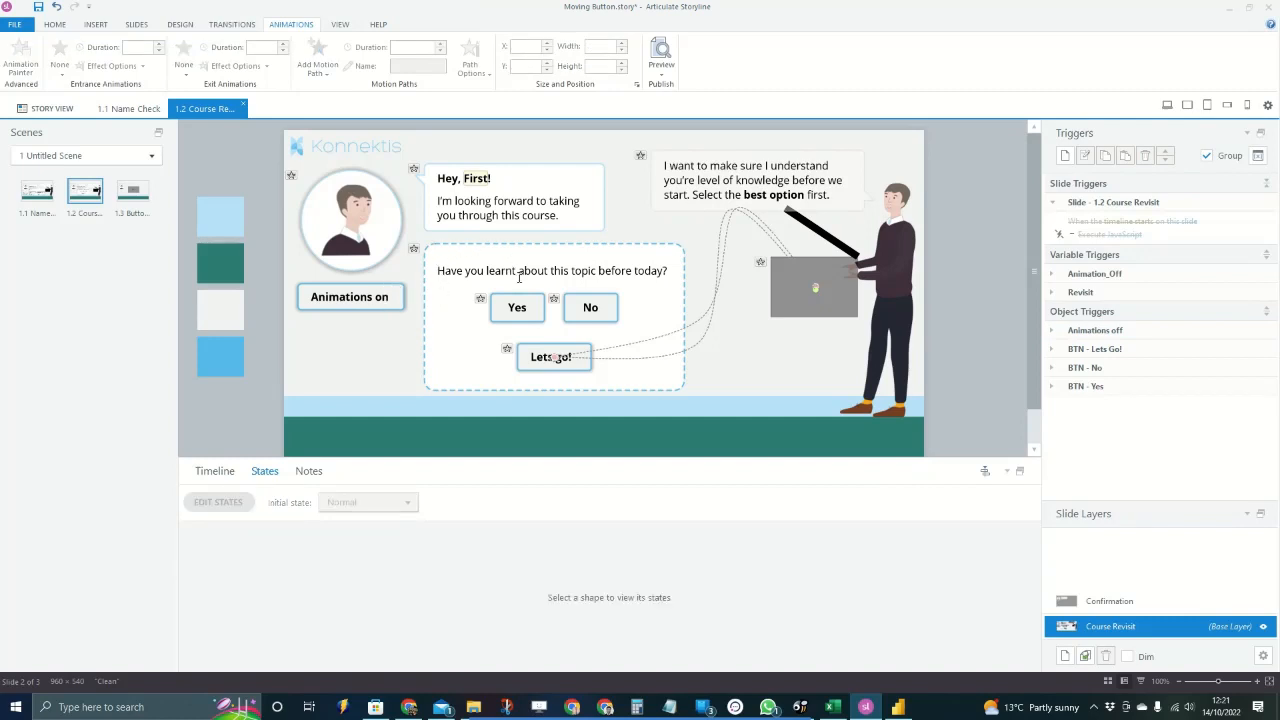
Preview the Course Revisit slide and test the moving Lets go! button and the No button
left_click(660, 70)
left_click(650, 90)
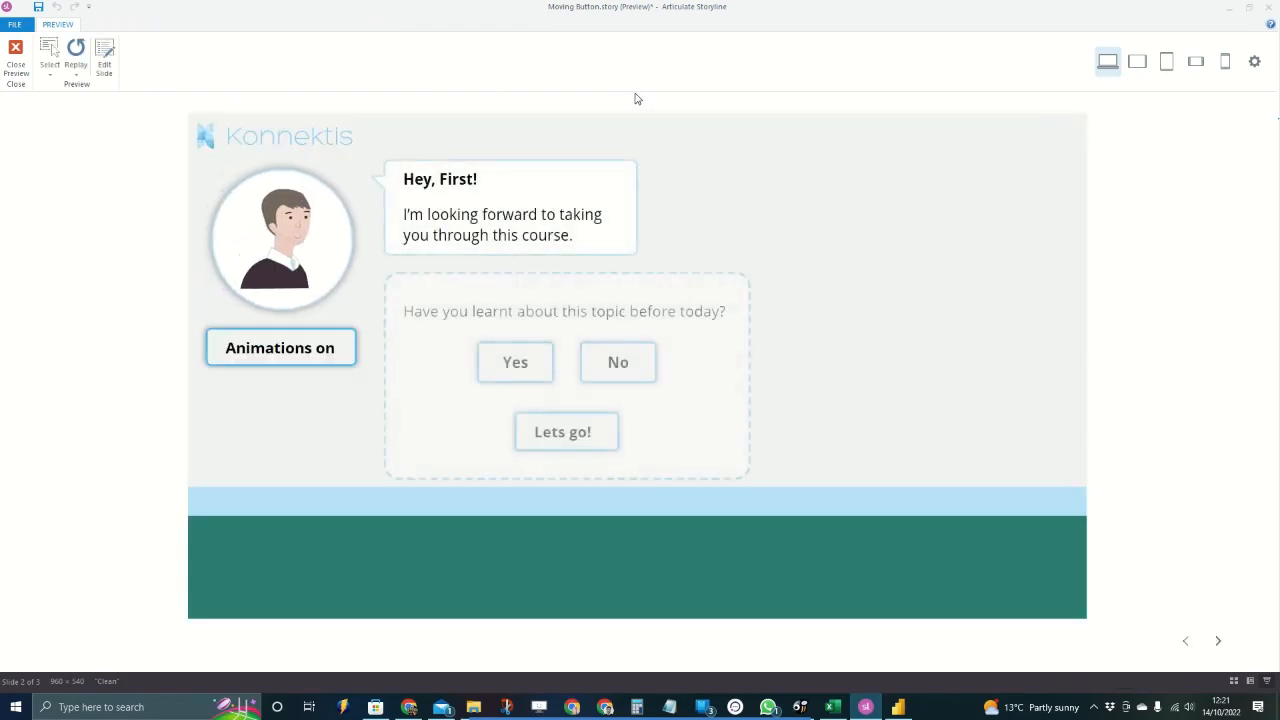
left_click(600, 444)
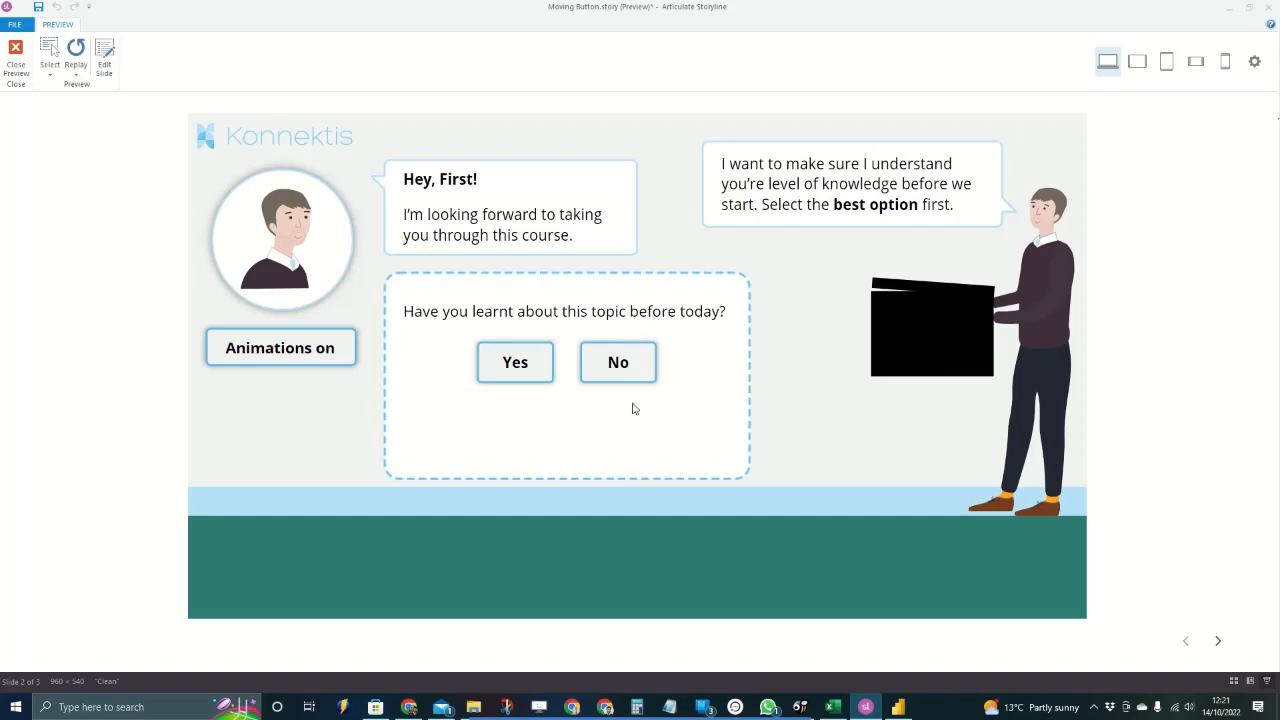
left_click(630, 350)
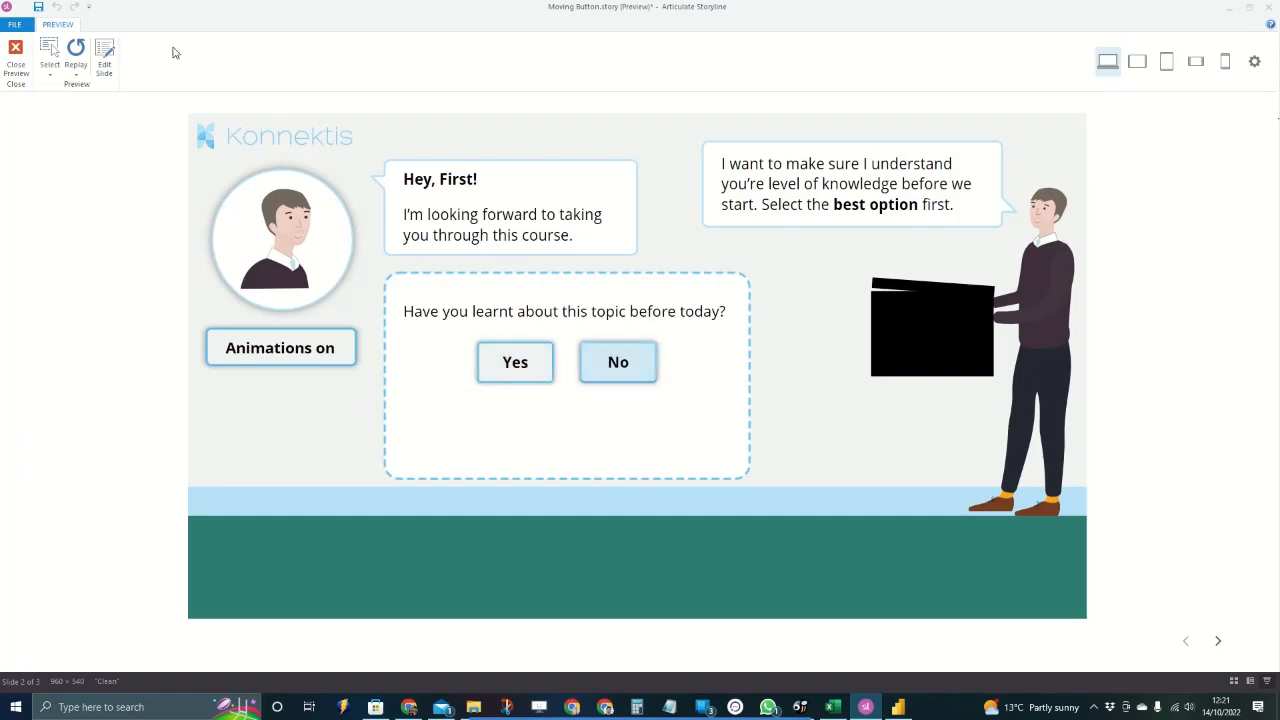
Replay the slide preview and move the keyboard focus to the Yes button
left_click(75, 50)
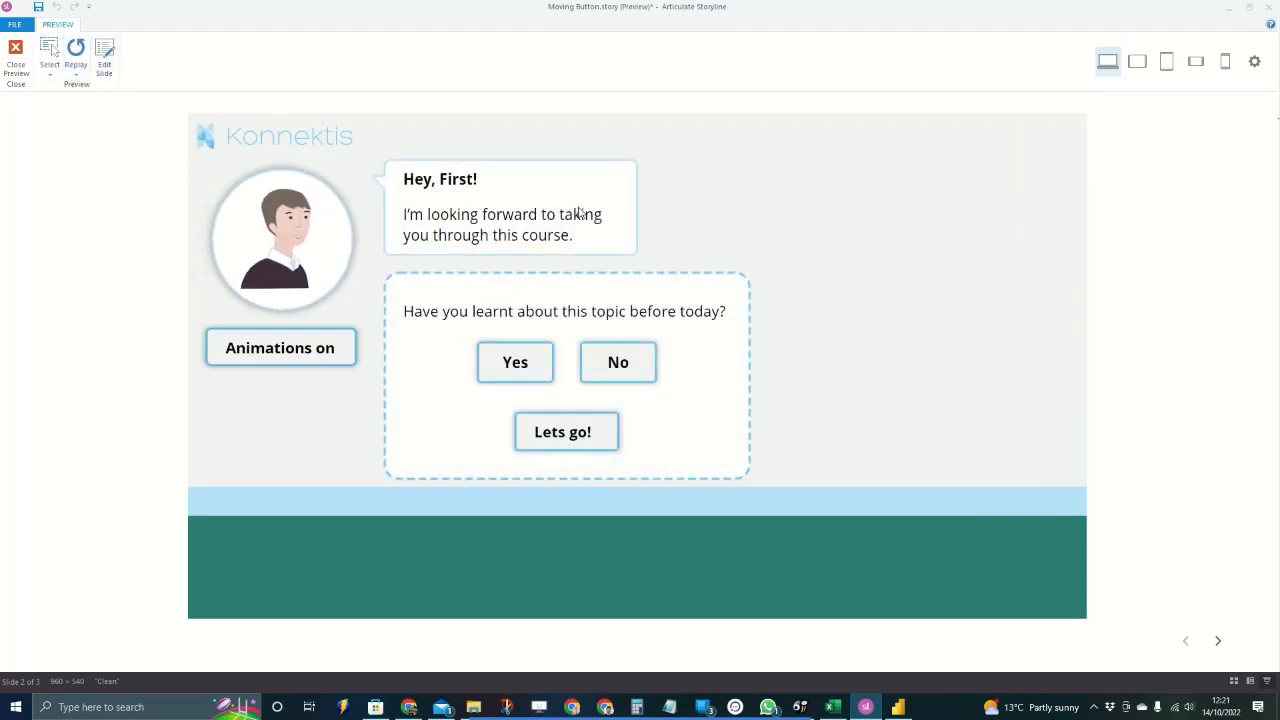
key("Tab")
key("Tab")
key("Tab")
key("Tab")
key("Tab")
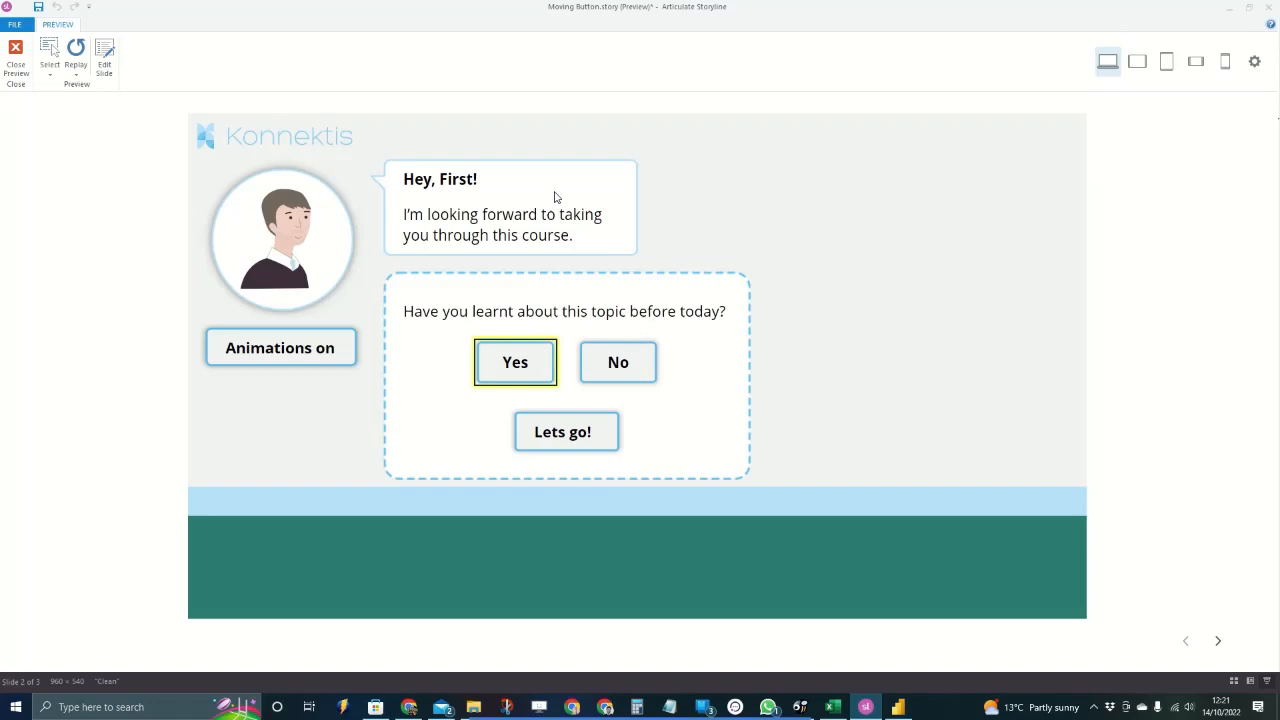
Test moving the keyboard focus back and forth between the Yes and No buttons, activate the focused button and close the preview
key("Right")
key("Left")
key("Right")
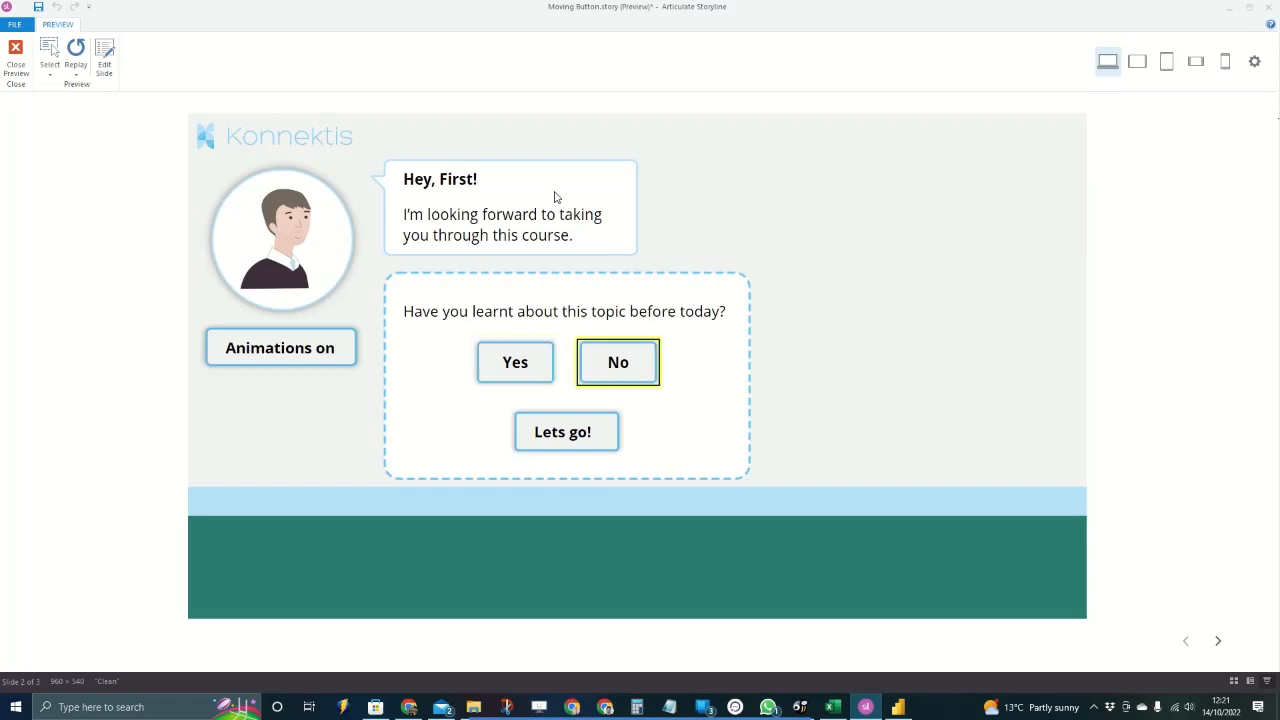
key("Tab")
key("shift+Tab")
key("Tab")
key("Return")
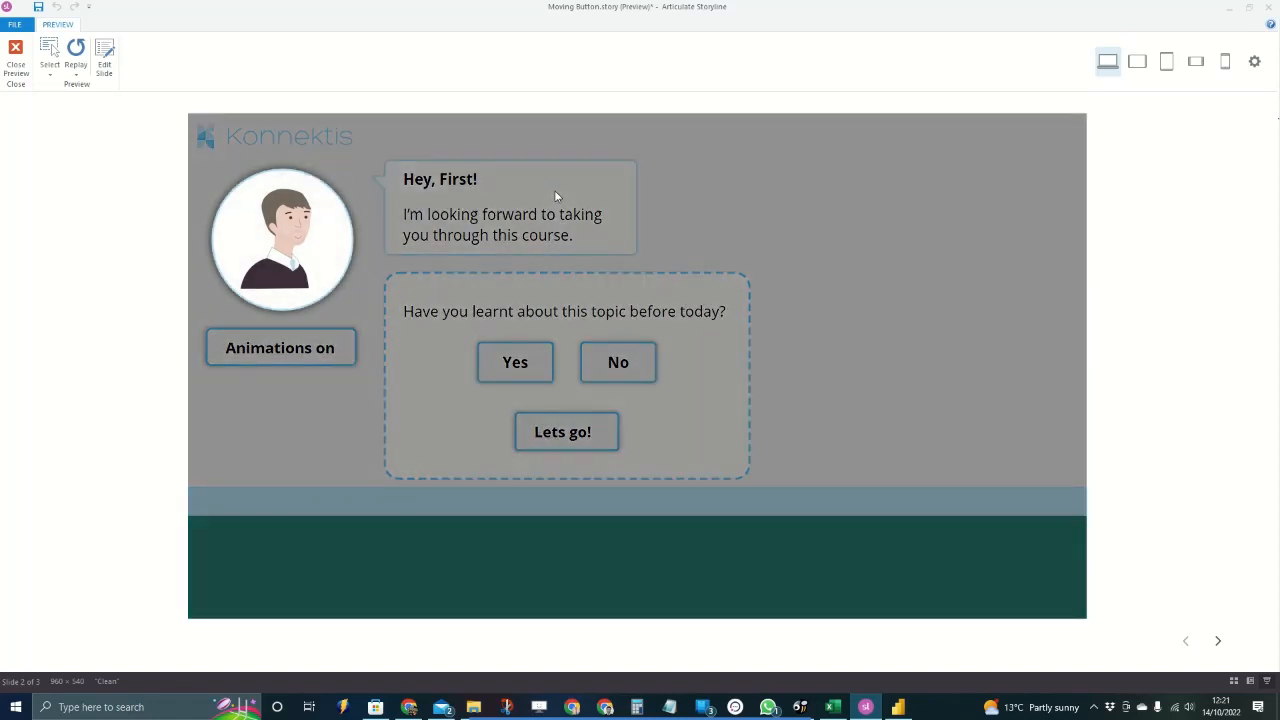
key("Escape")
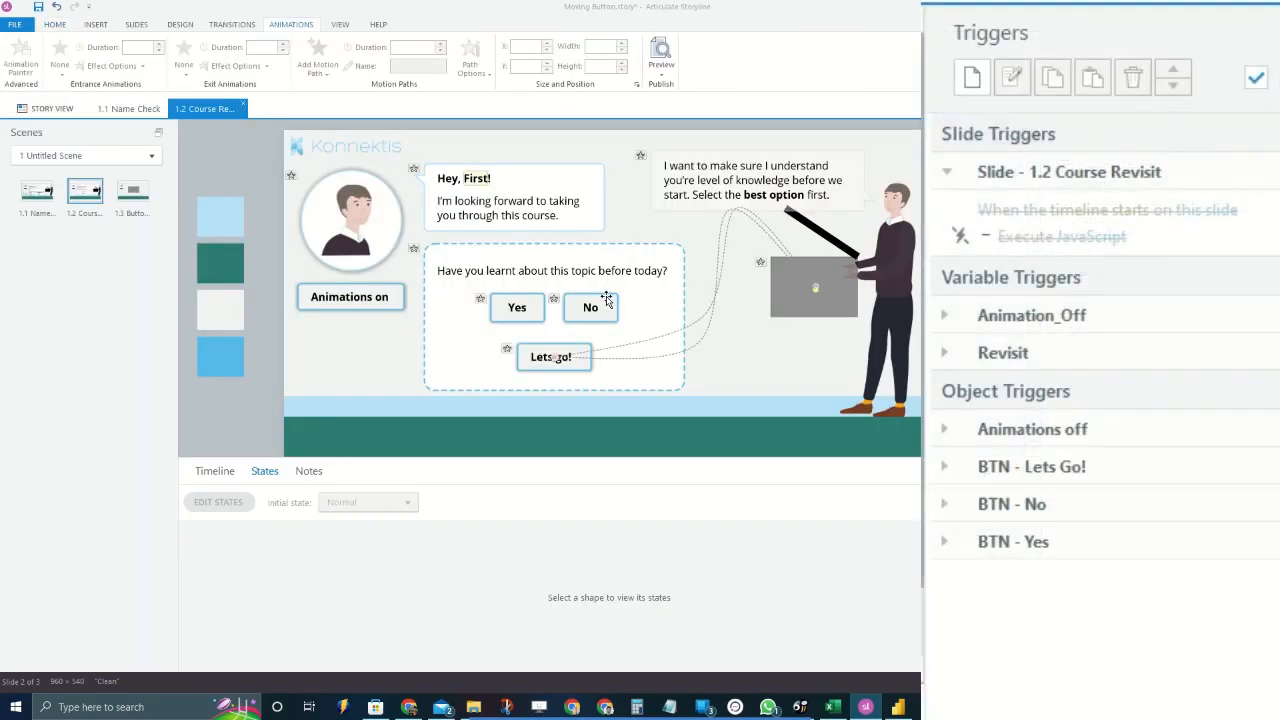
Expand the BTN - Lets Go! triggers and examine the Move action that runs in its Hover state
left_click(606, 298)
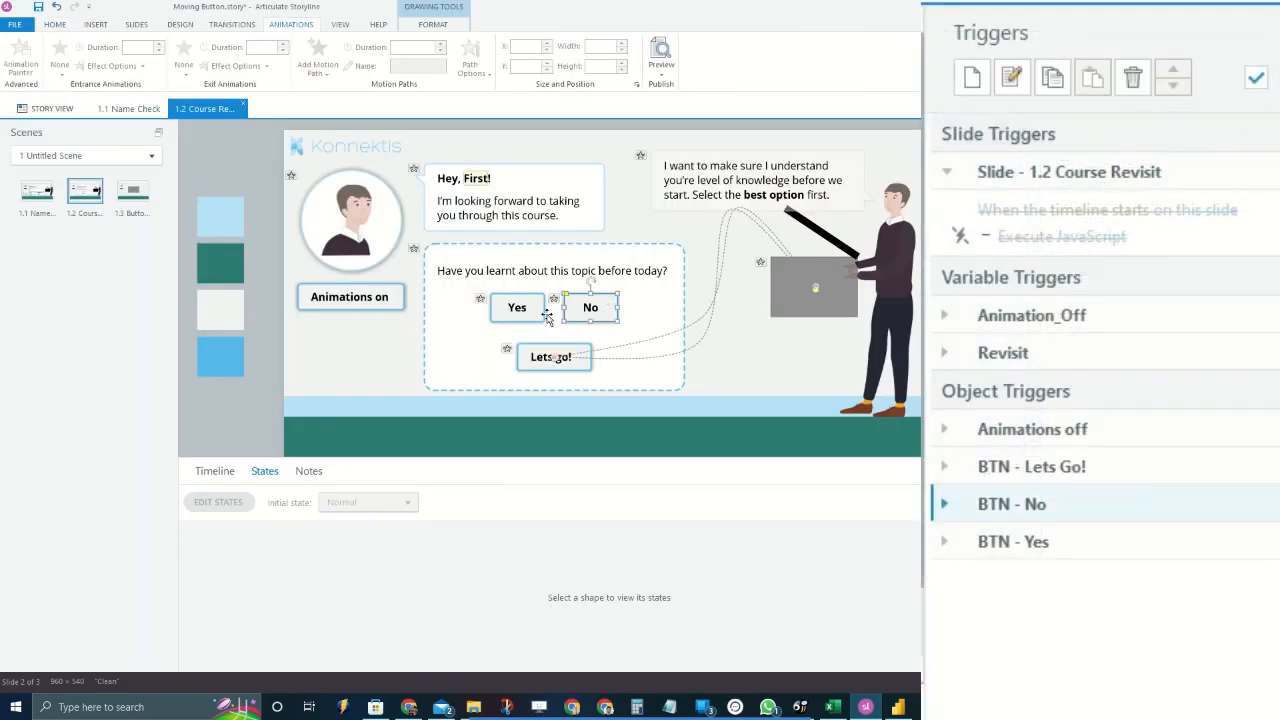
left_click(404, 366)
left_click(1078, 476)
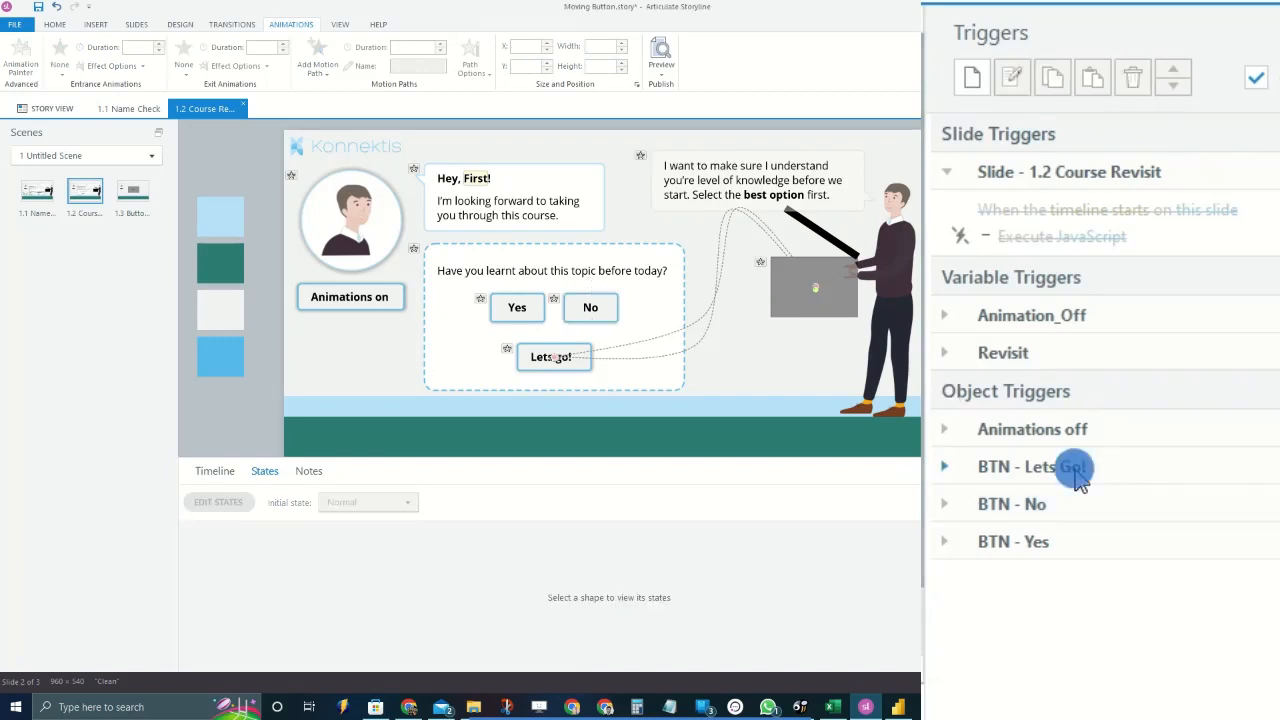
left_click(1072, 560)
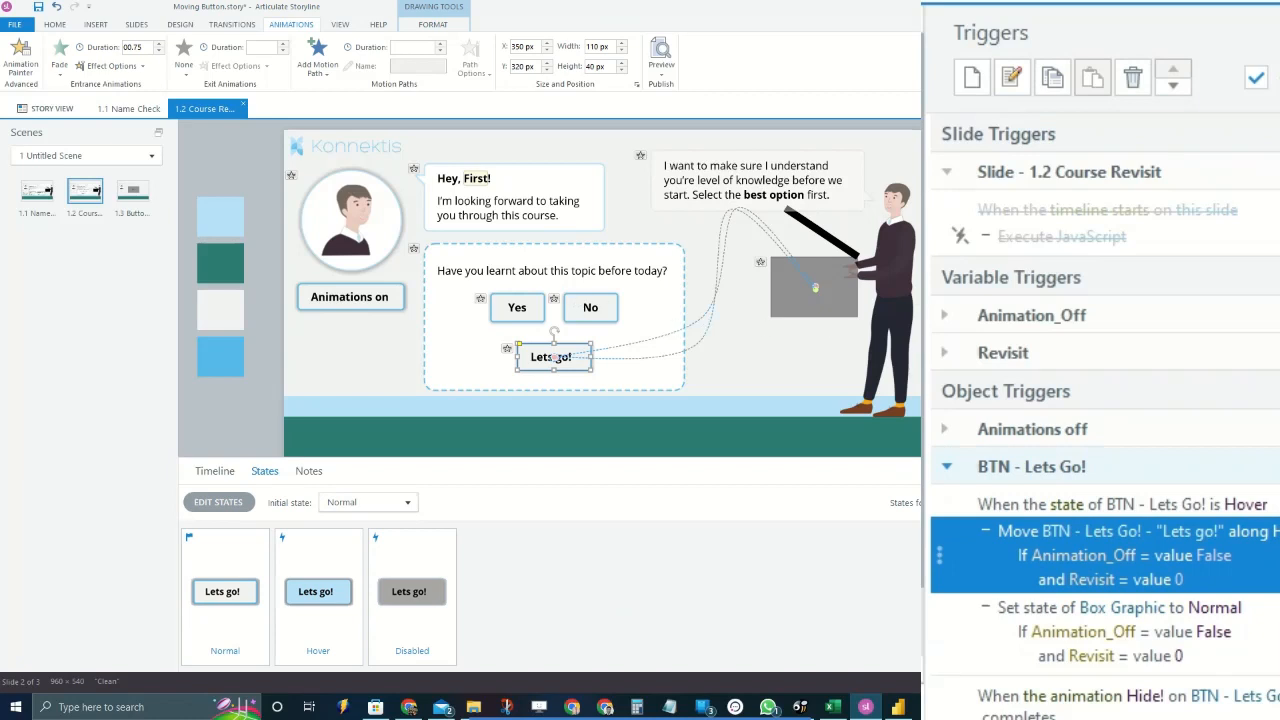
left_click(1192, 610)
left_click(1147, 552)
scroll(1190, 524, "down", 3)
scroll(1249, 440, "up", 2)
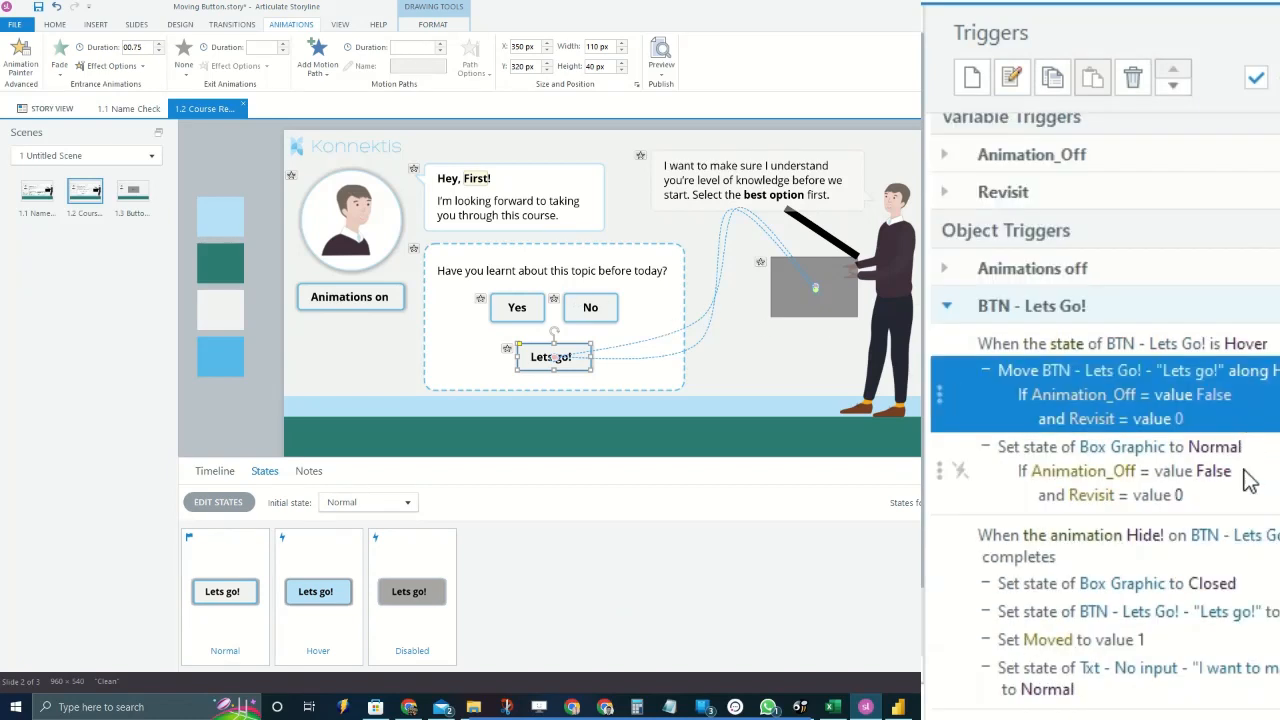
Compare the Box Graphic and Move hover actions with the Hide! completion actions of BTN - Lets Go!, and collapse its triggers
left_click(1250, 472)
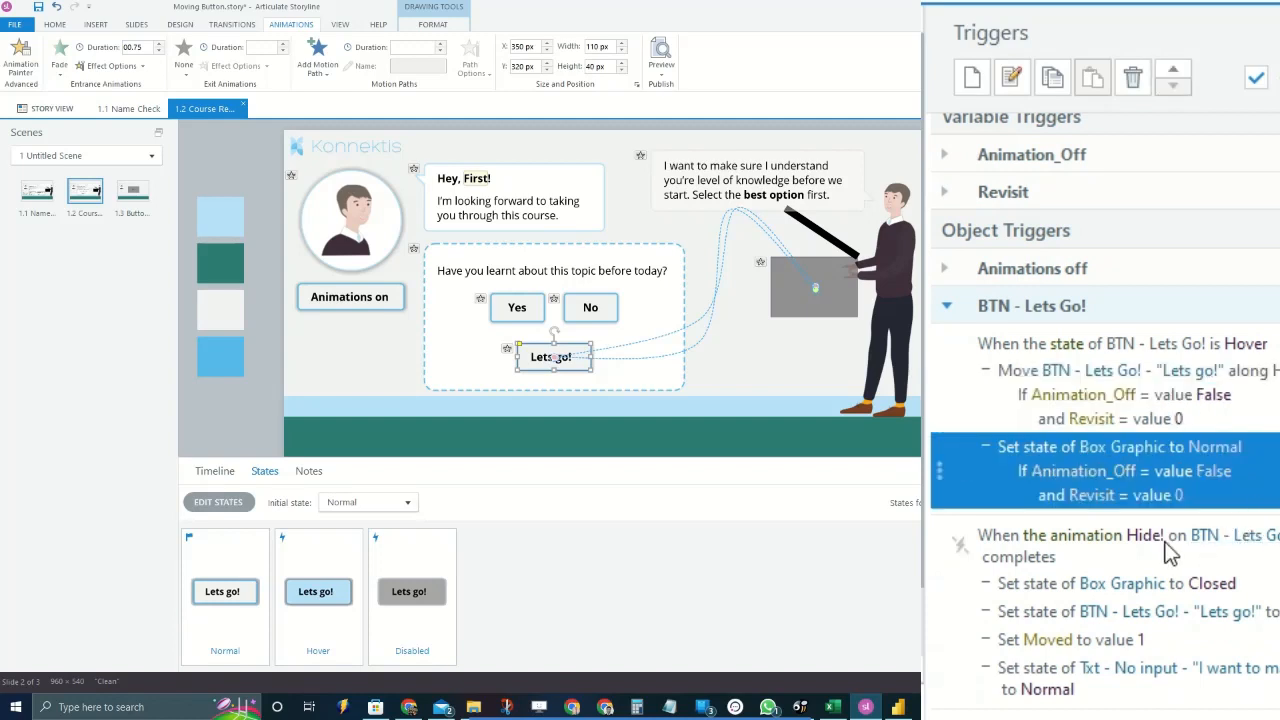
key("Down")
key("Down")
key("Down")
key("Down")
key("Up")
key("Up")
key("Up")
key("Up")
key("Up")
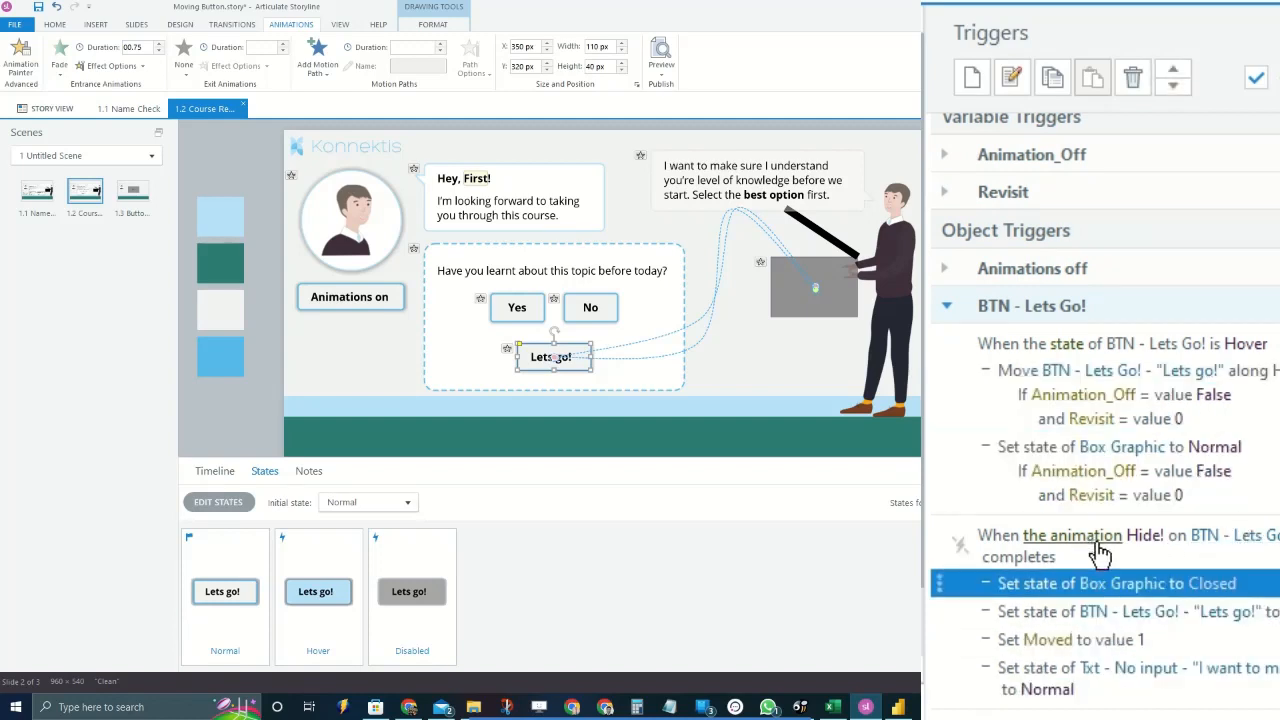
key("Down")
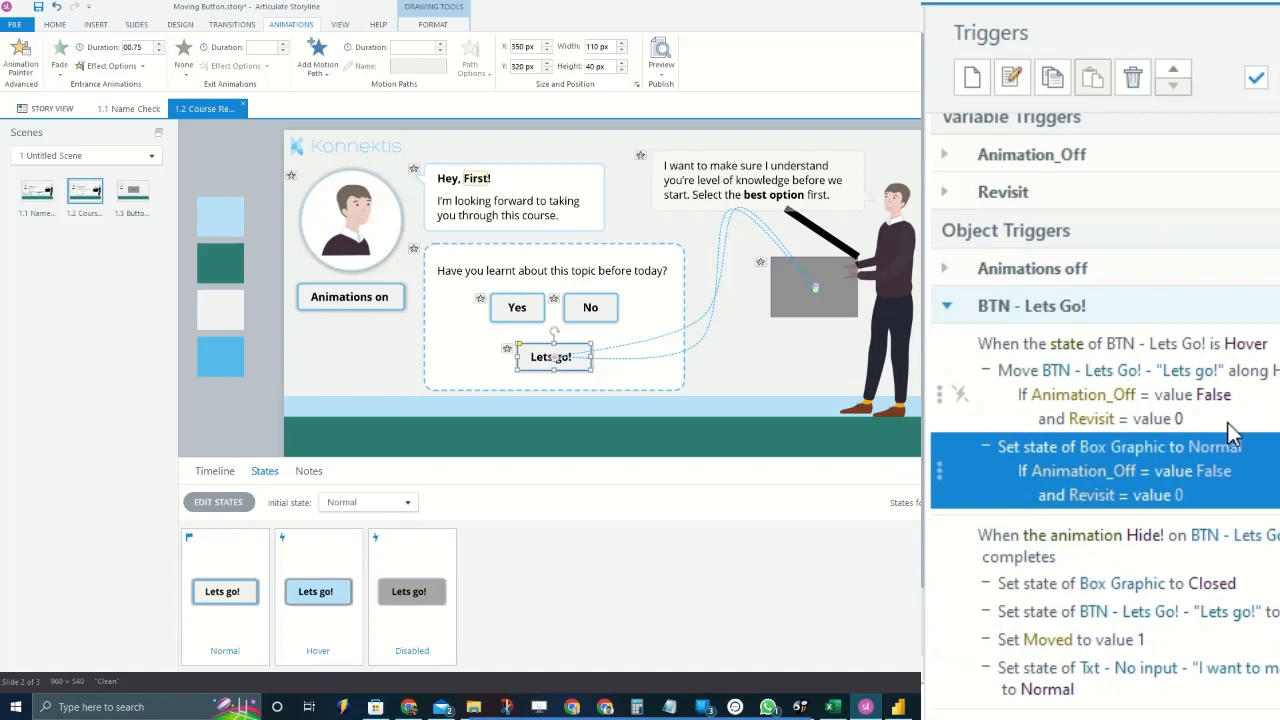
key("Up")
key("Down")
key("Up")
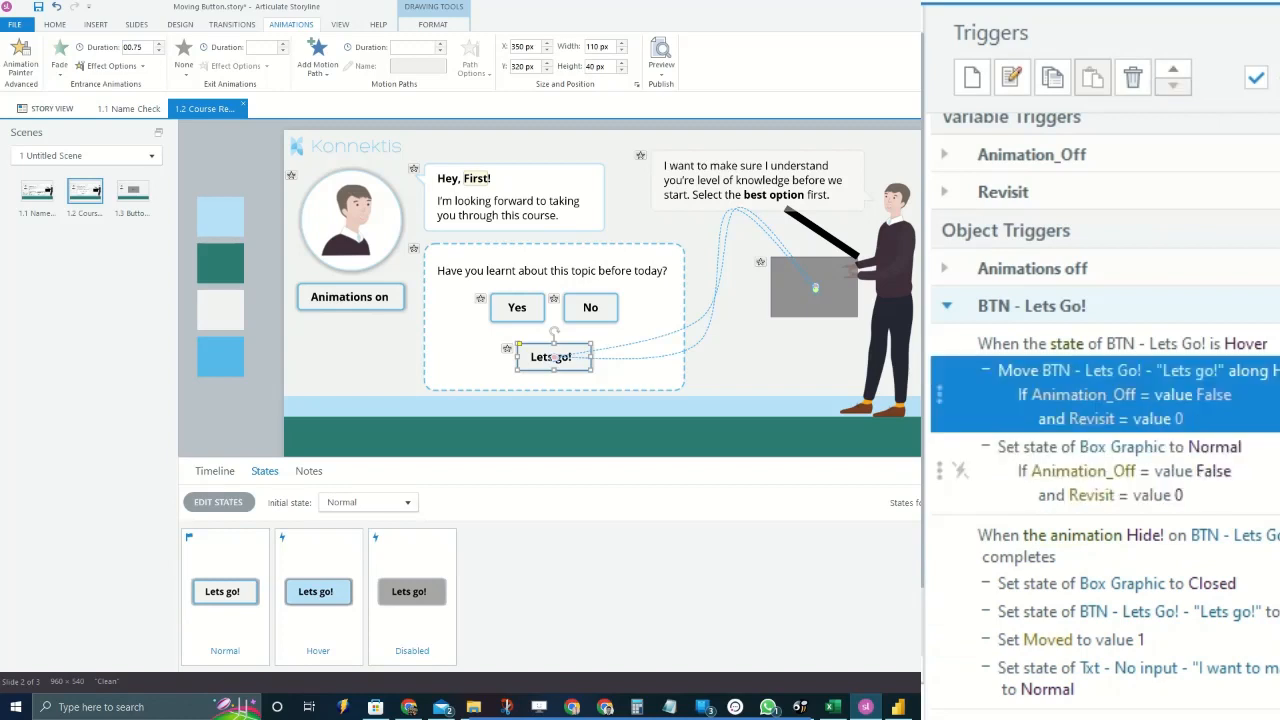
left_click(1013, 308)
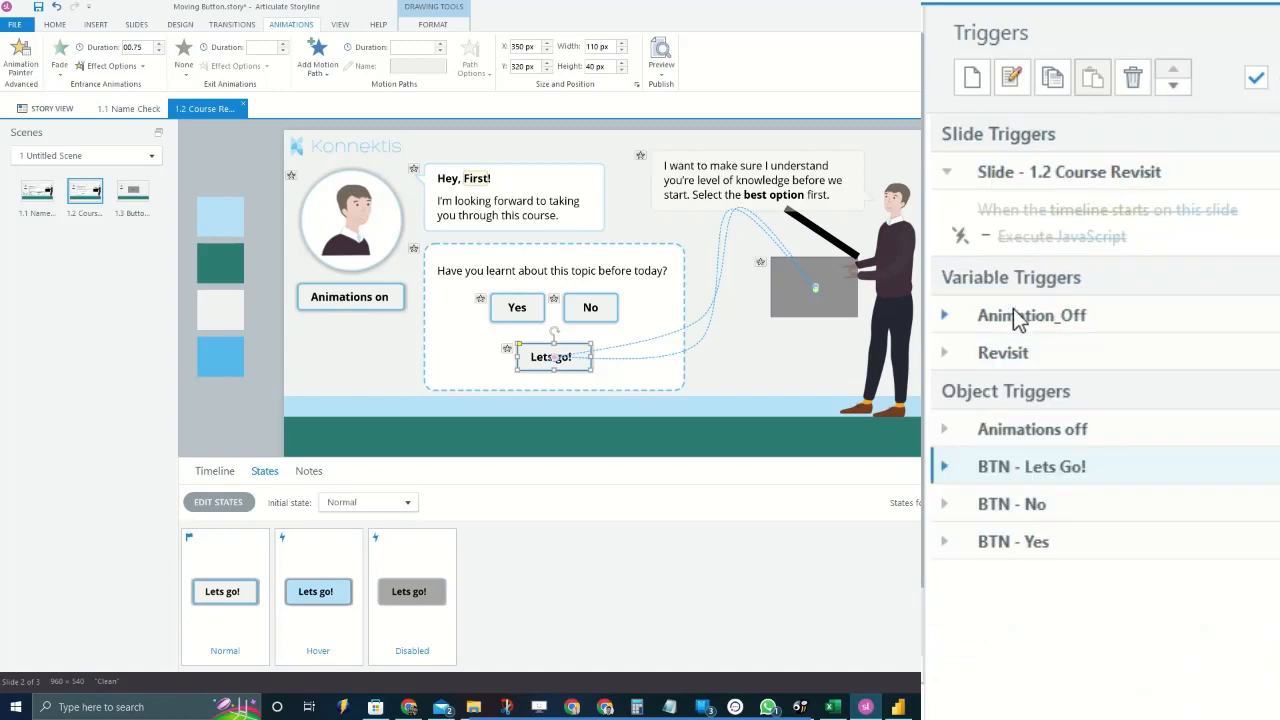
Start a new trigger on the No button that fires when the user presses TAB after clicking on BTN - No
left_click(596, 307)
left_click(973, 80)
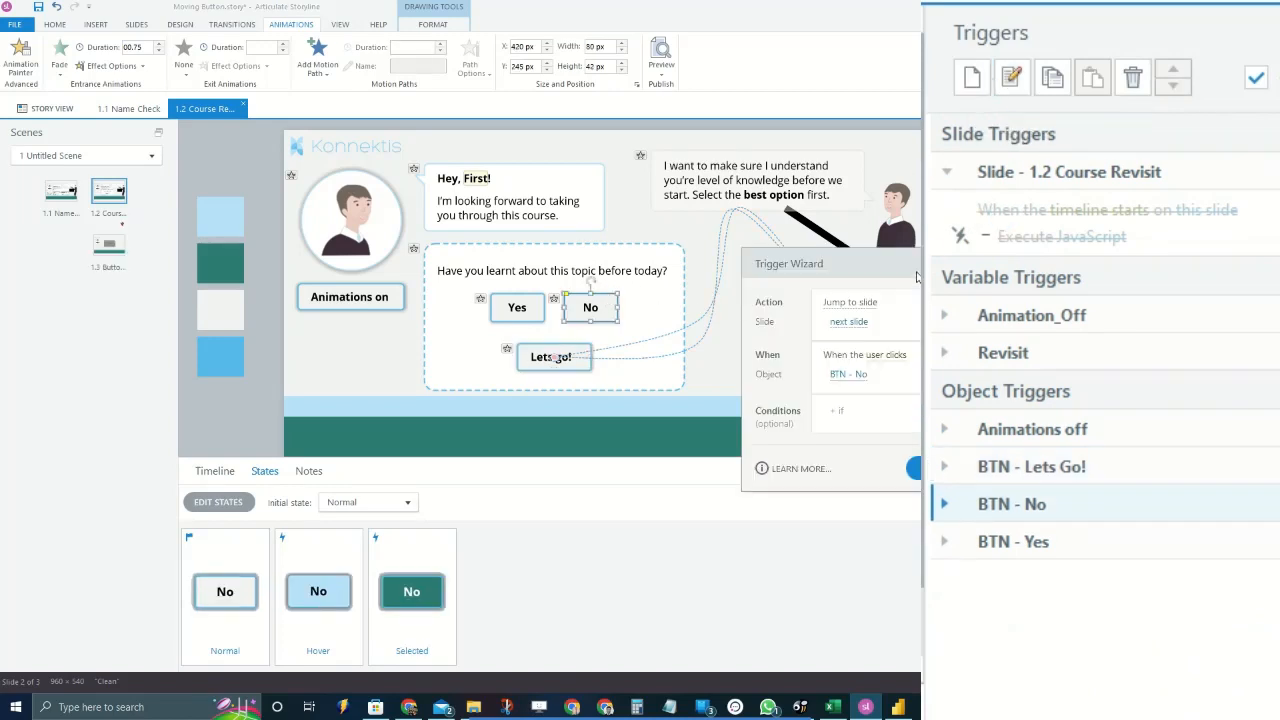
left_click_drag(915, 271, 857, 213)
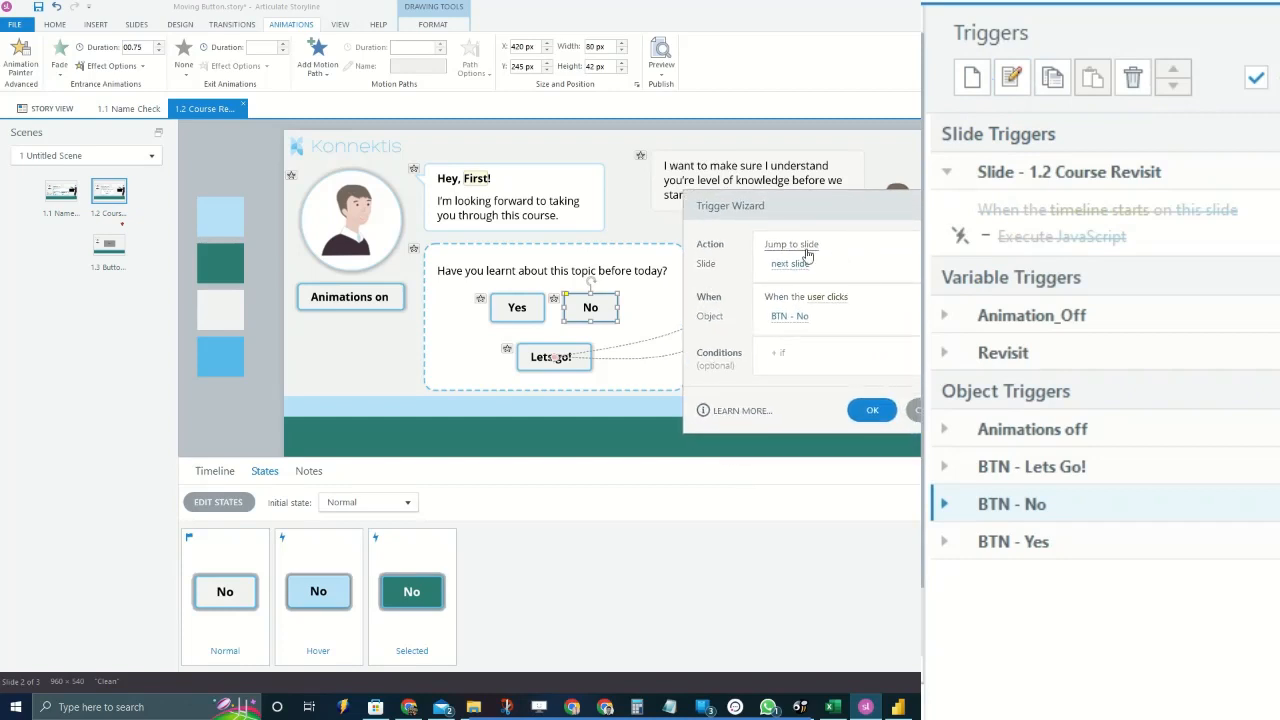
left_click(820, 299)
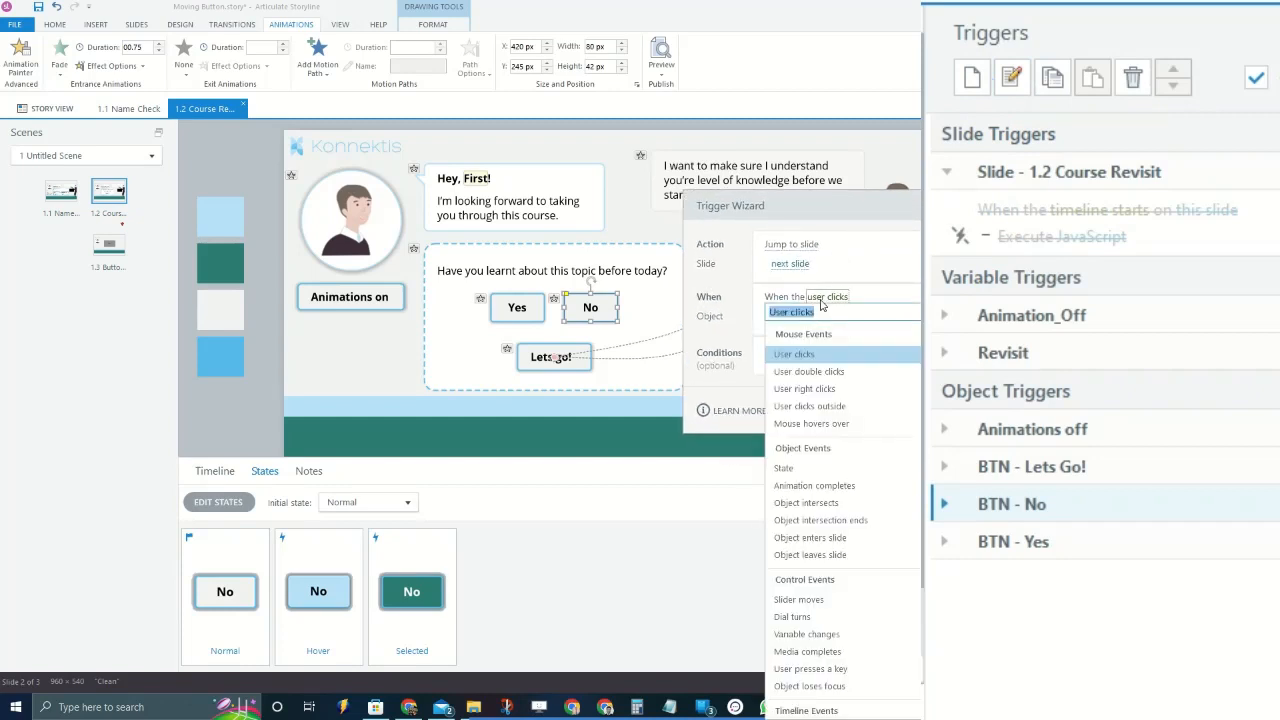
scroll(833, 380, "down", 1)
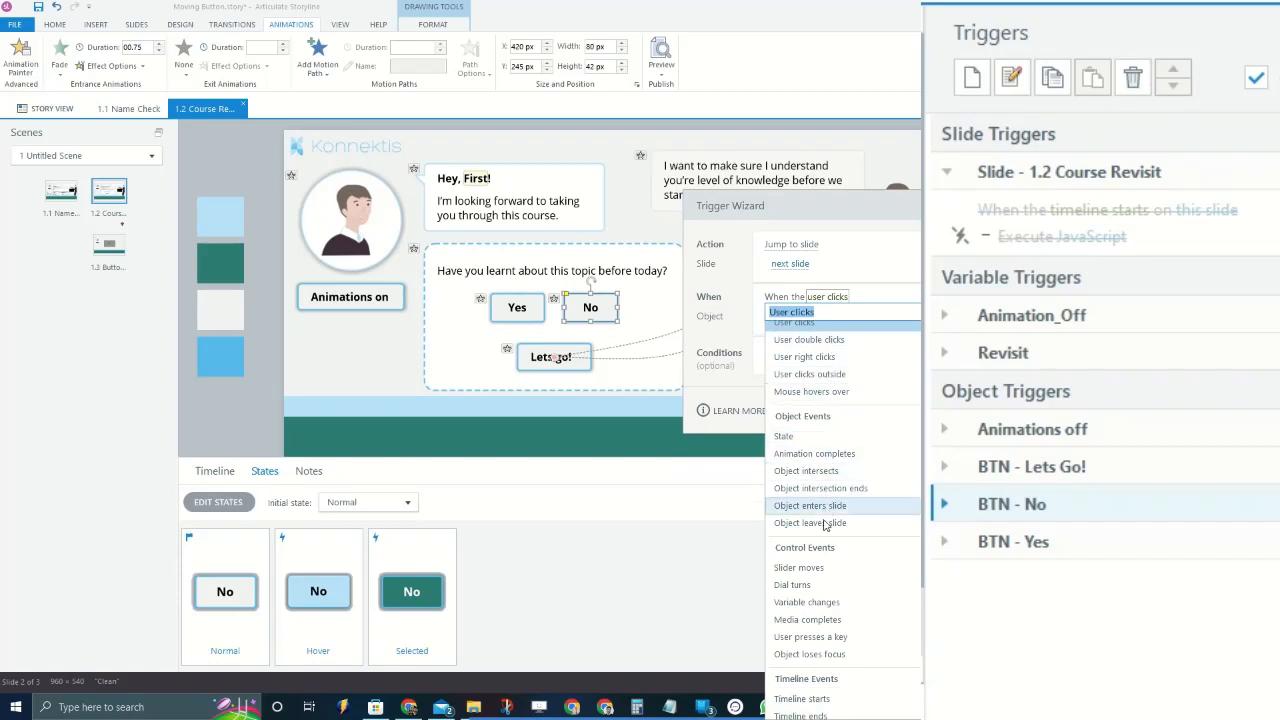
scroll(825, 530, "down", 3)
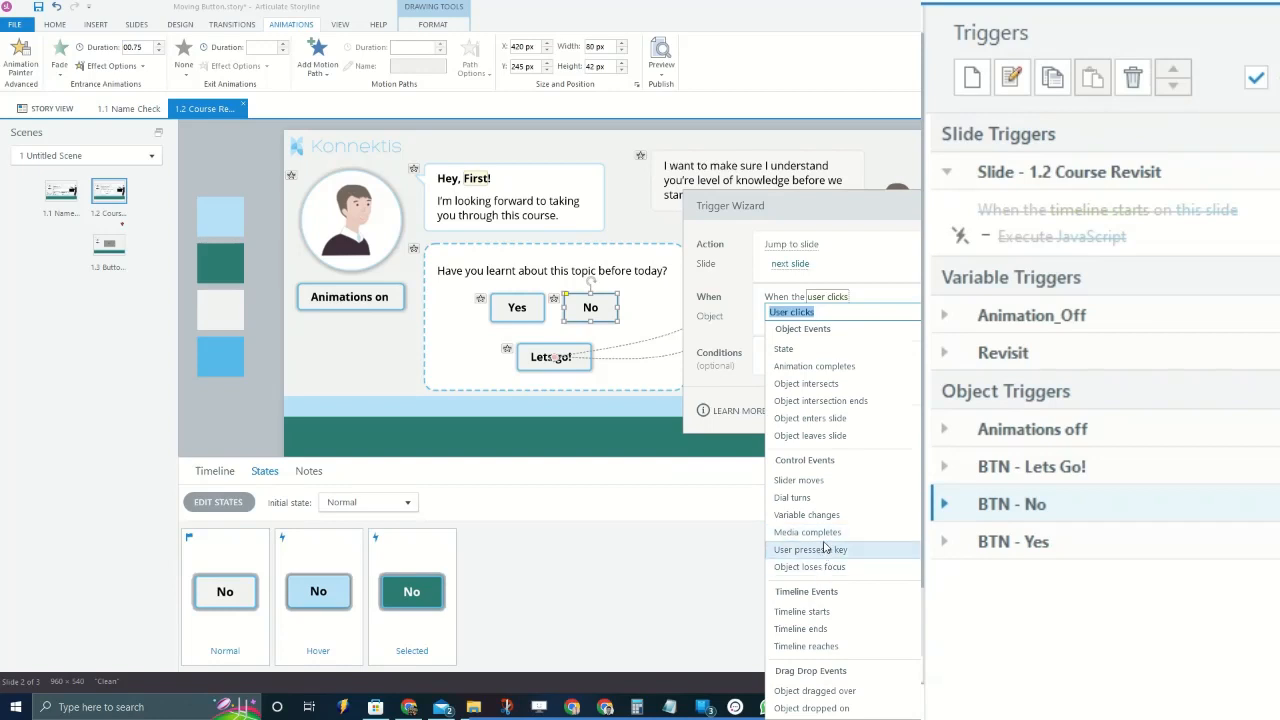
left_click(828, 551)
key("Tab")
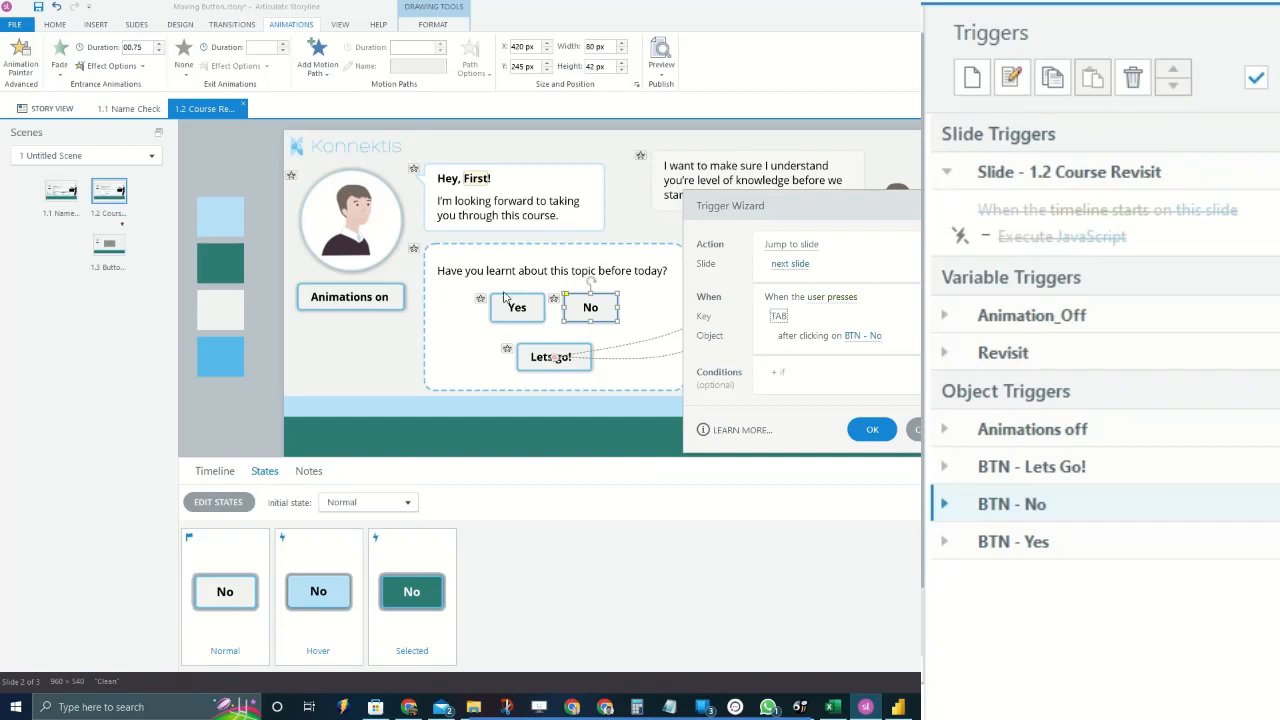
left_click(862, 337)
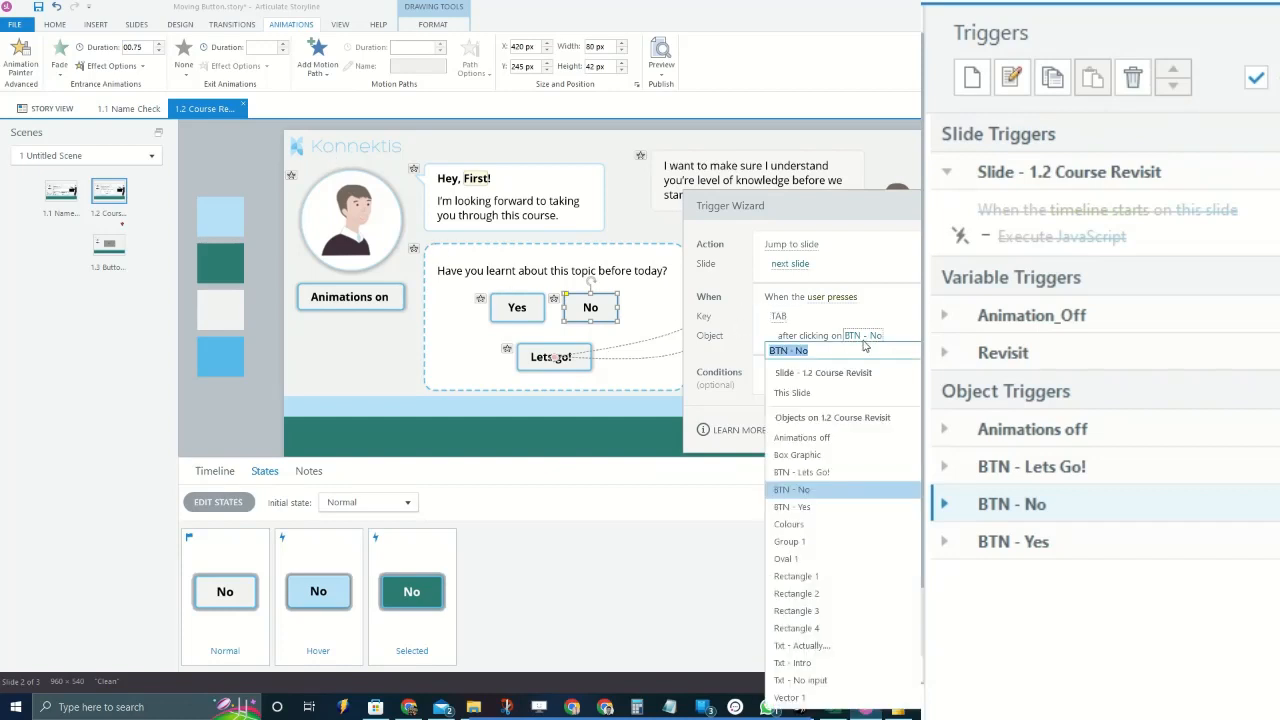
left_click(885, 318)
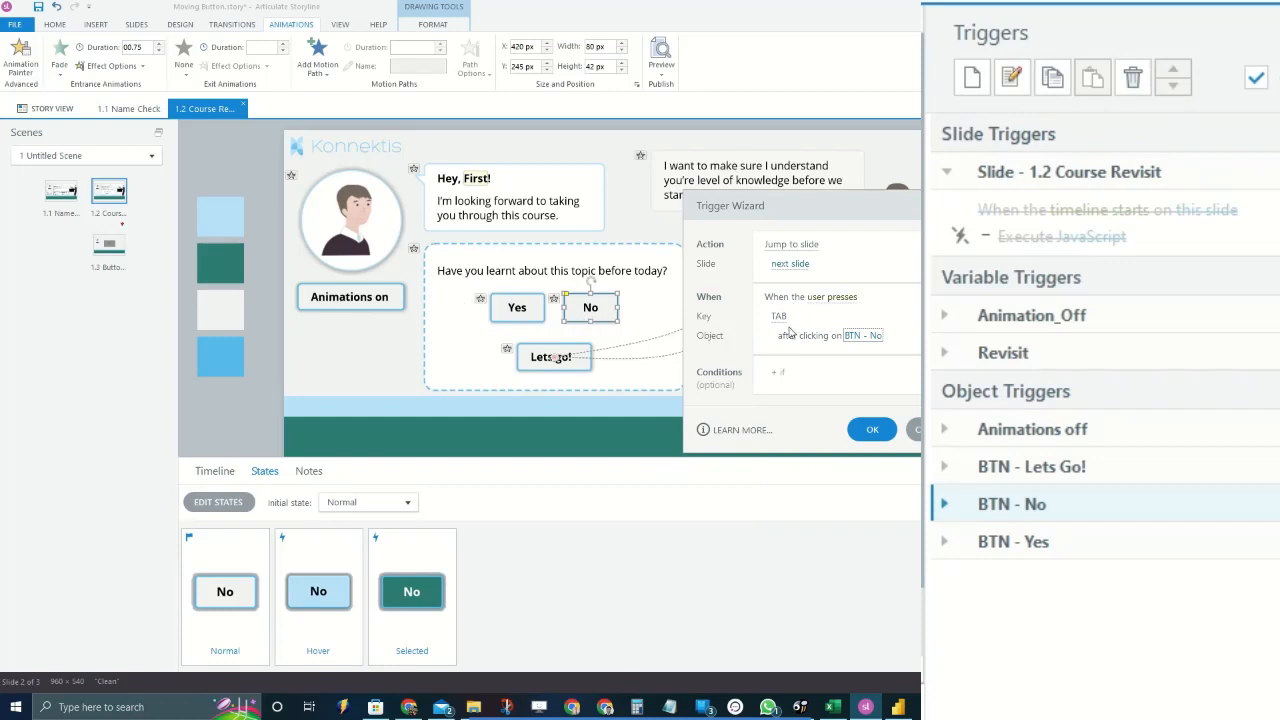
Set the new trigger's action to Move BTN - Lets Go! along the Hide! motion path and save the trigger
left_click(798, 247)
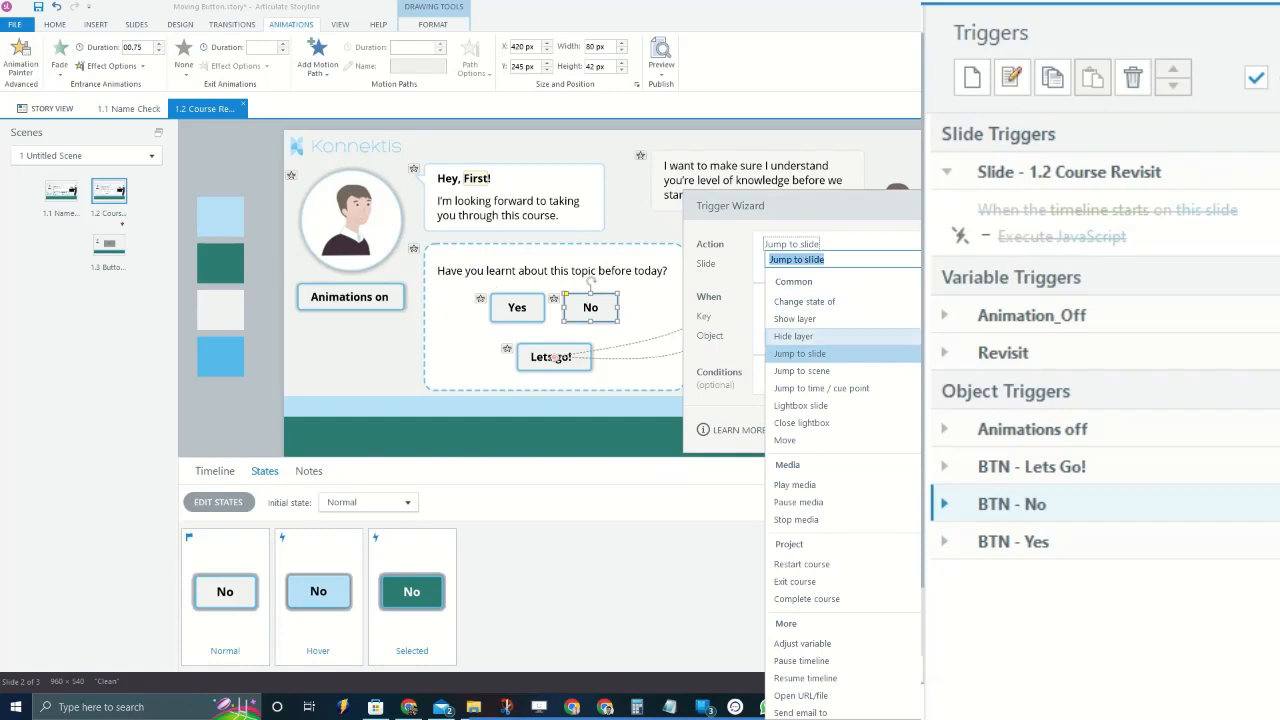
scroll(843, 494, "down", 4)
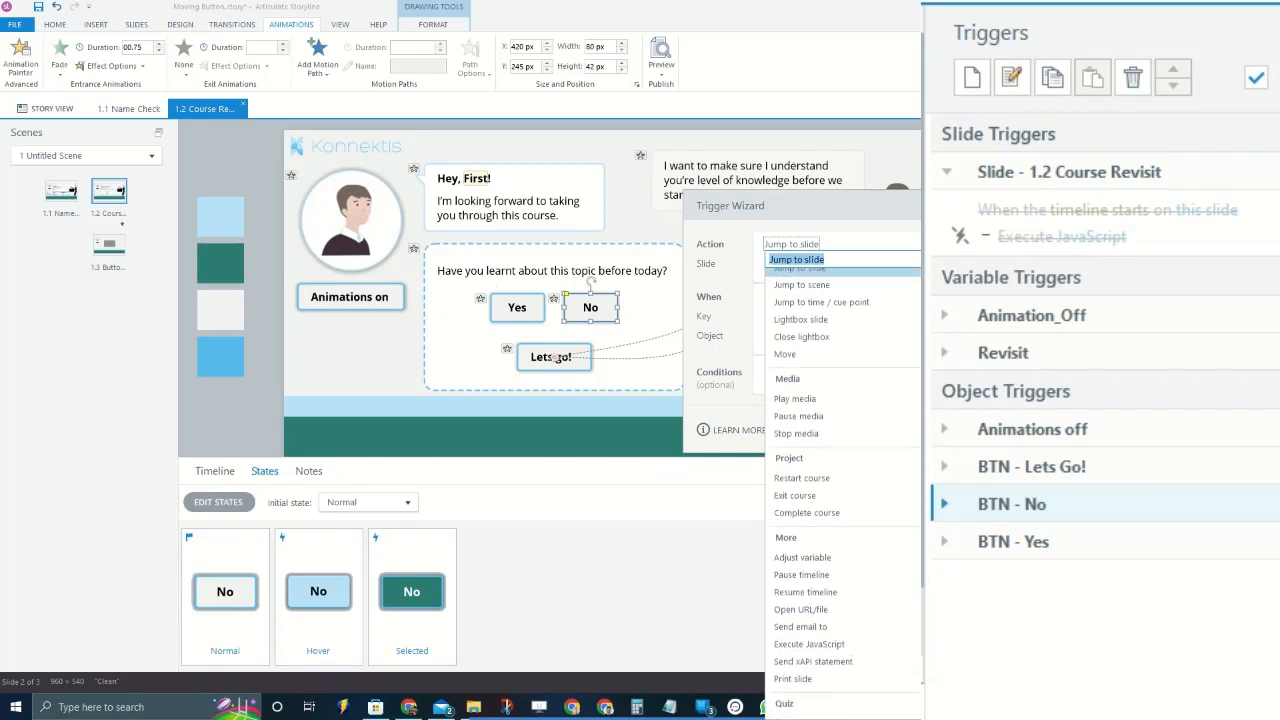
scroll(868, 408, "up", 4)
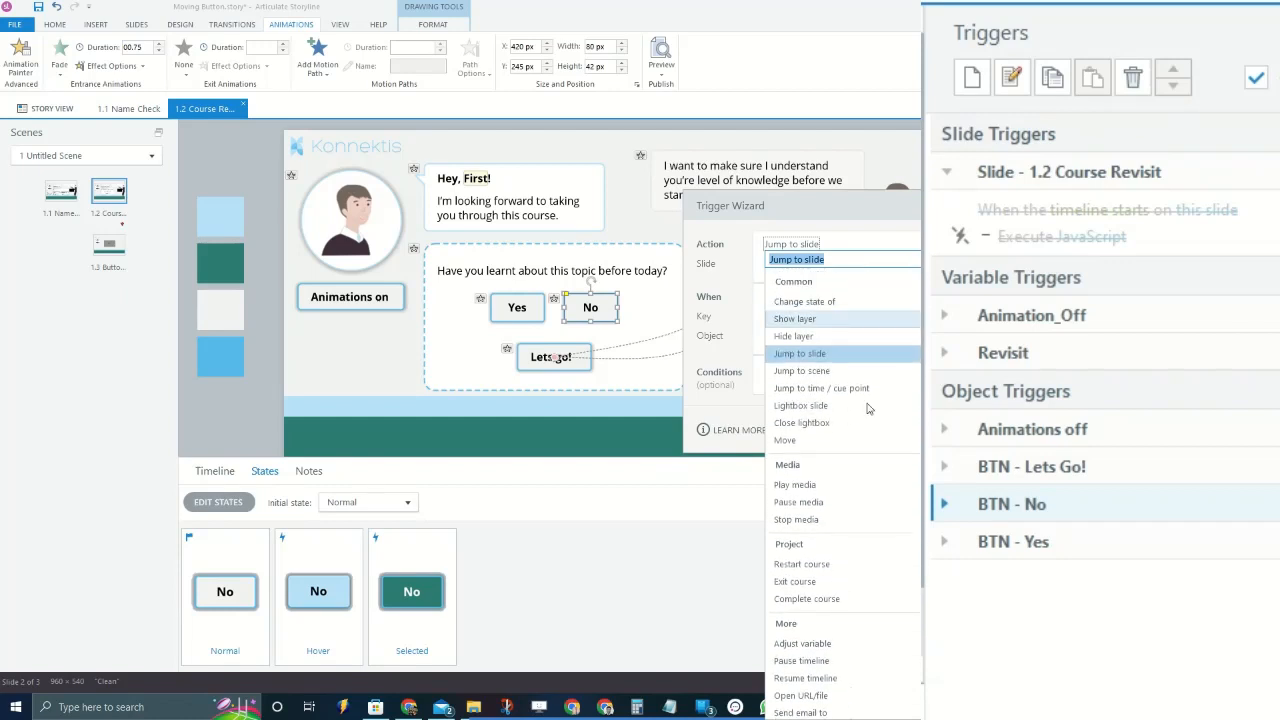
left_click(812, 440)
left_click(807, 267)
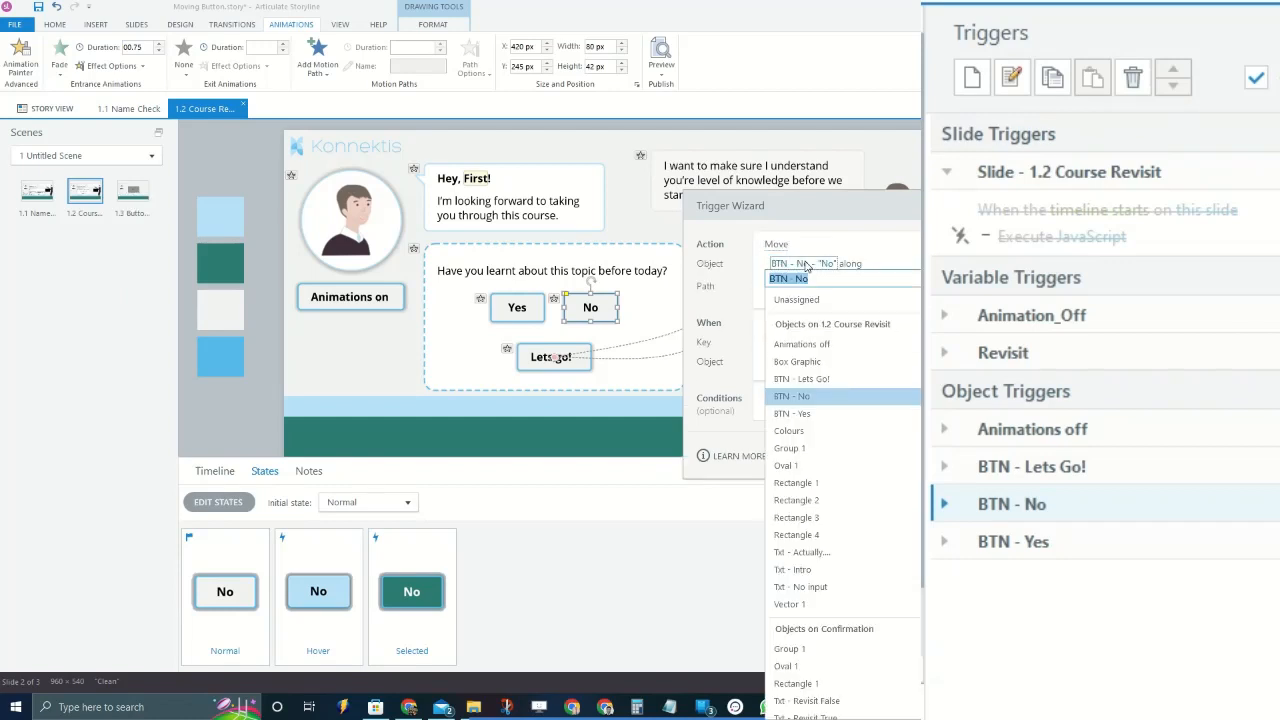
left_click(820, 380)
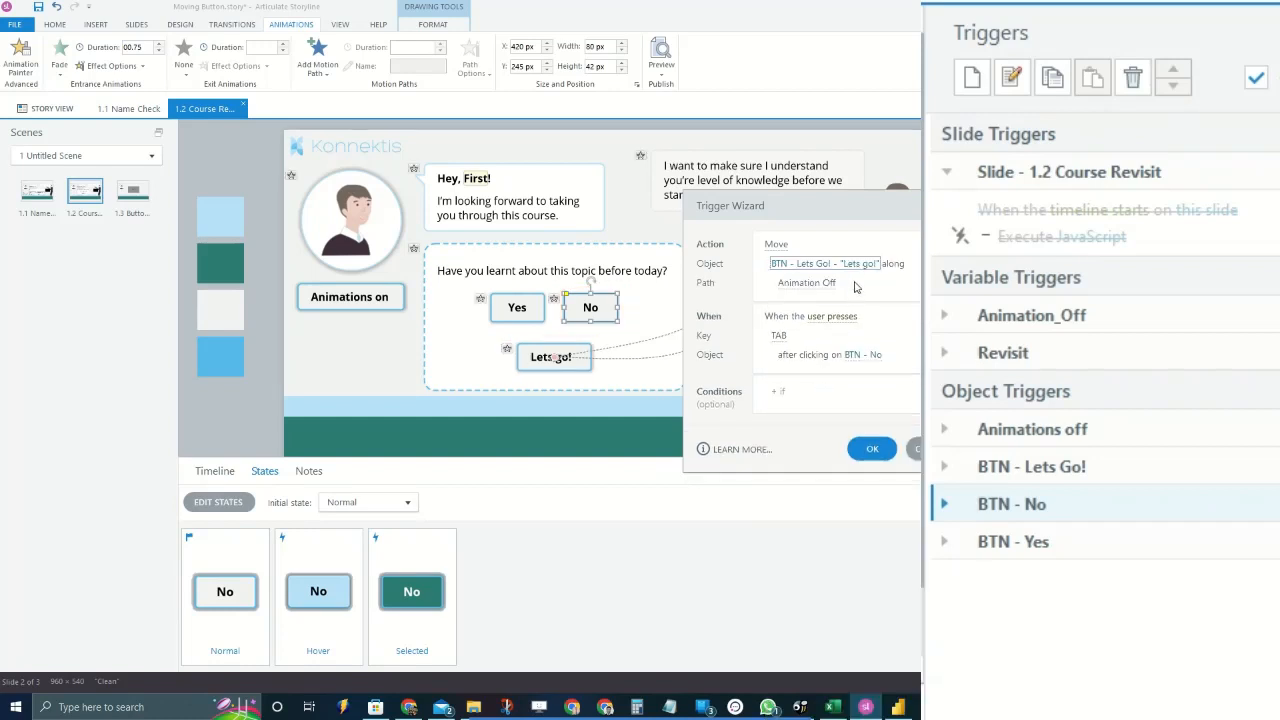
left_click(810, 283)
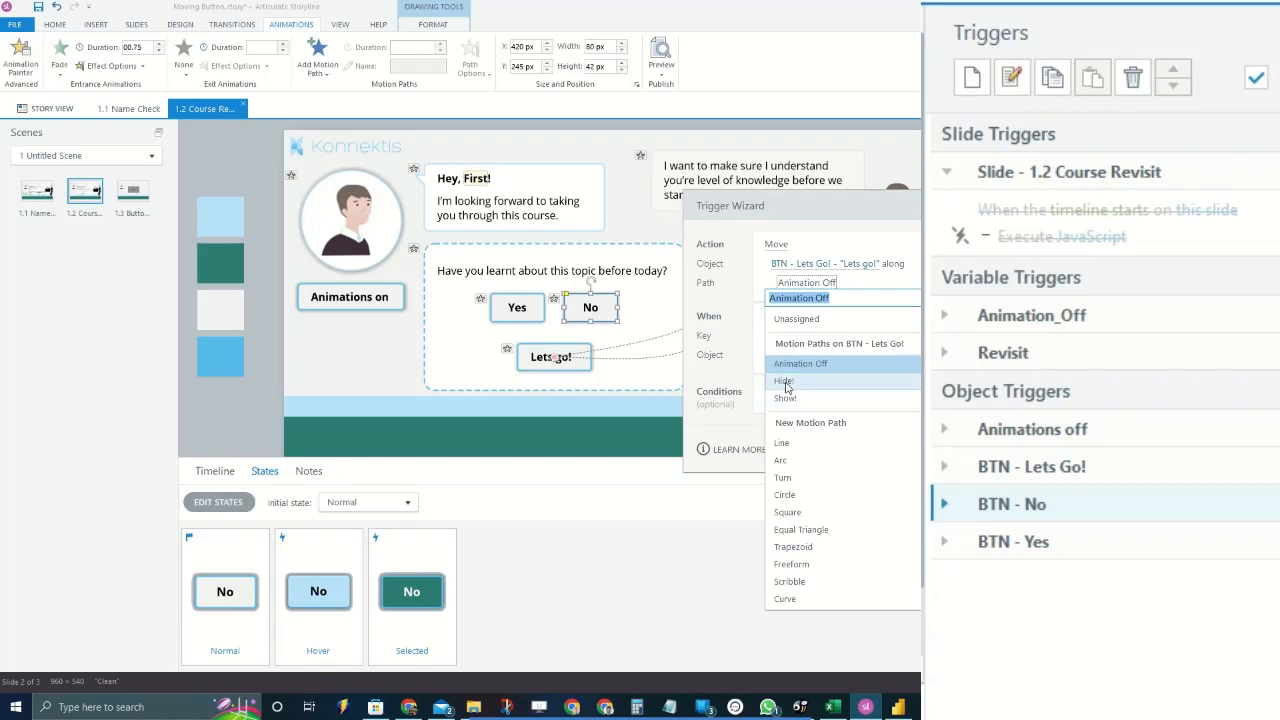
left_click(788, 384)
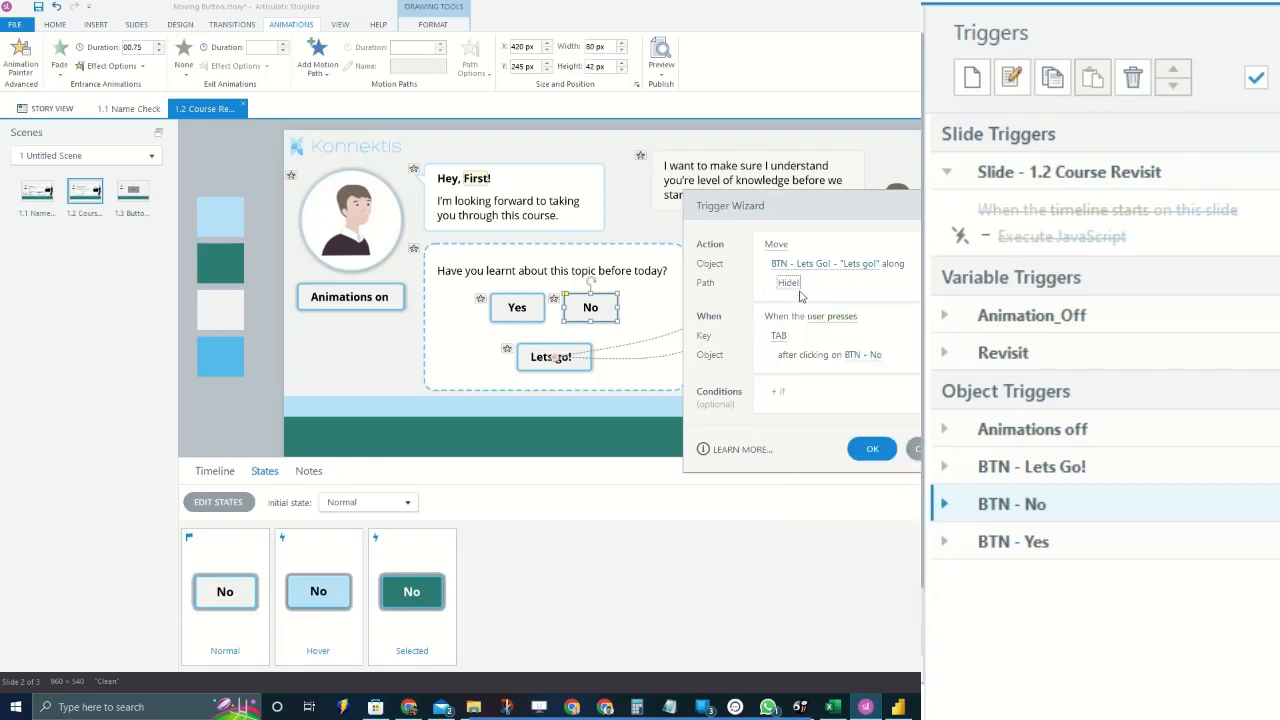
left_click(873, 450)
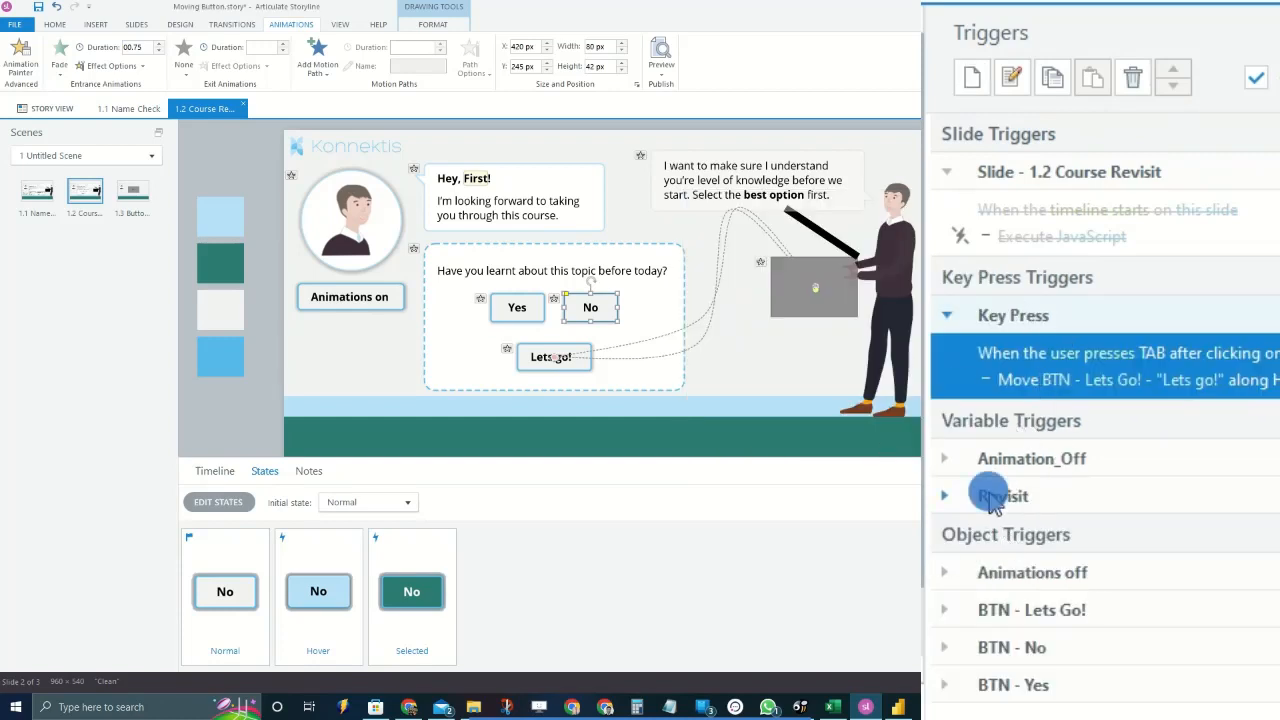
Copy the BTN - Lets Go! hover trigger that sets the state of Box Graphic to Normal
left_click(944, 495)
left_click(993, 496)
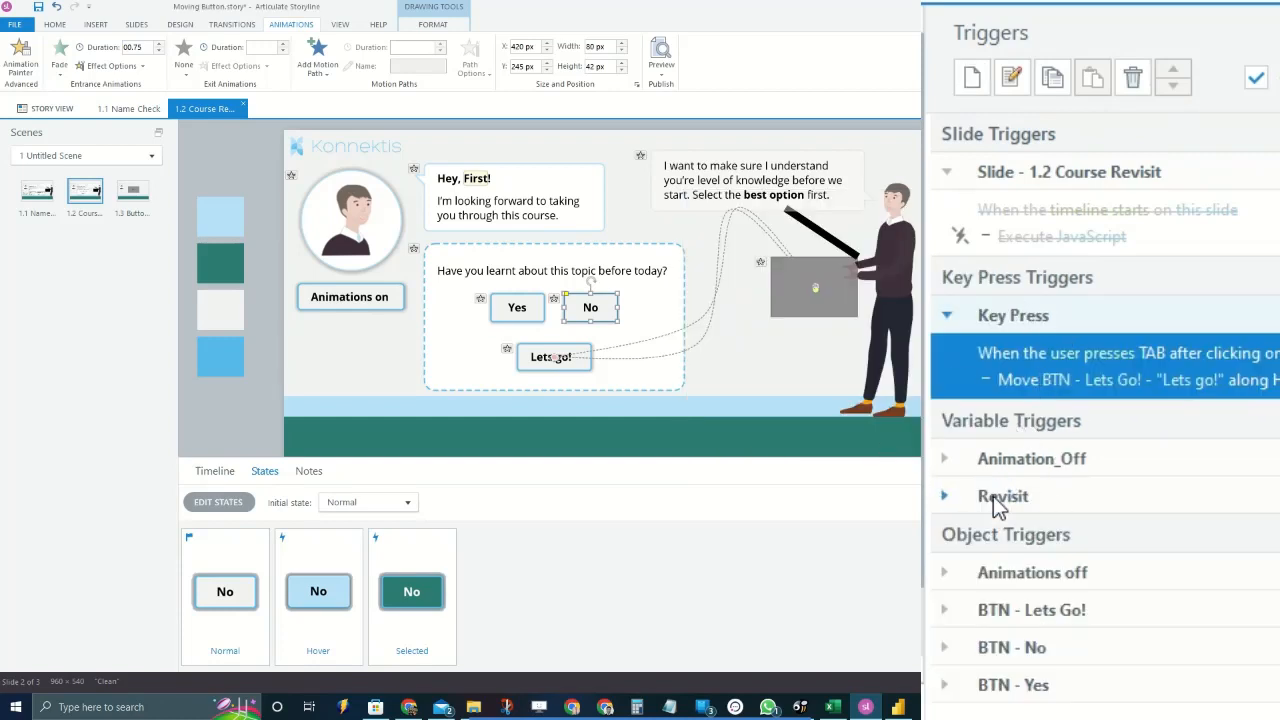
left_click(1020, 572)
scroll(1070, 572, "down", 1)
left_click(1040, 543)
left_click(1044, 612)
scroll(1070, 618, "down", 3)
left_click(1272, 606)
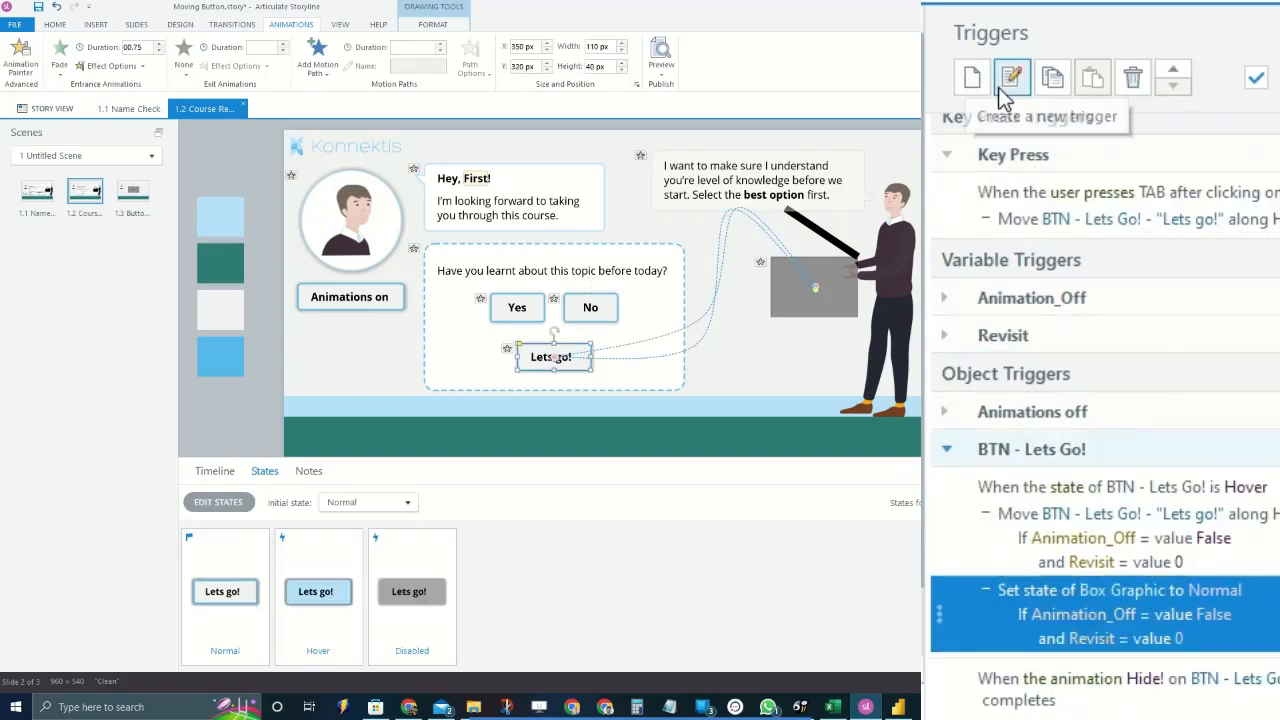
left_click(1045, 82)
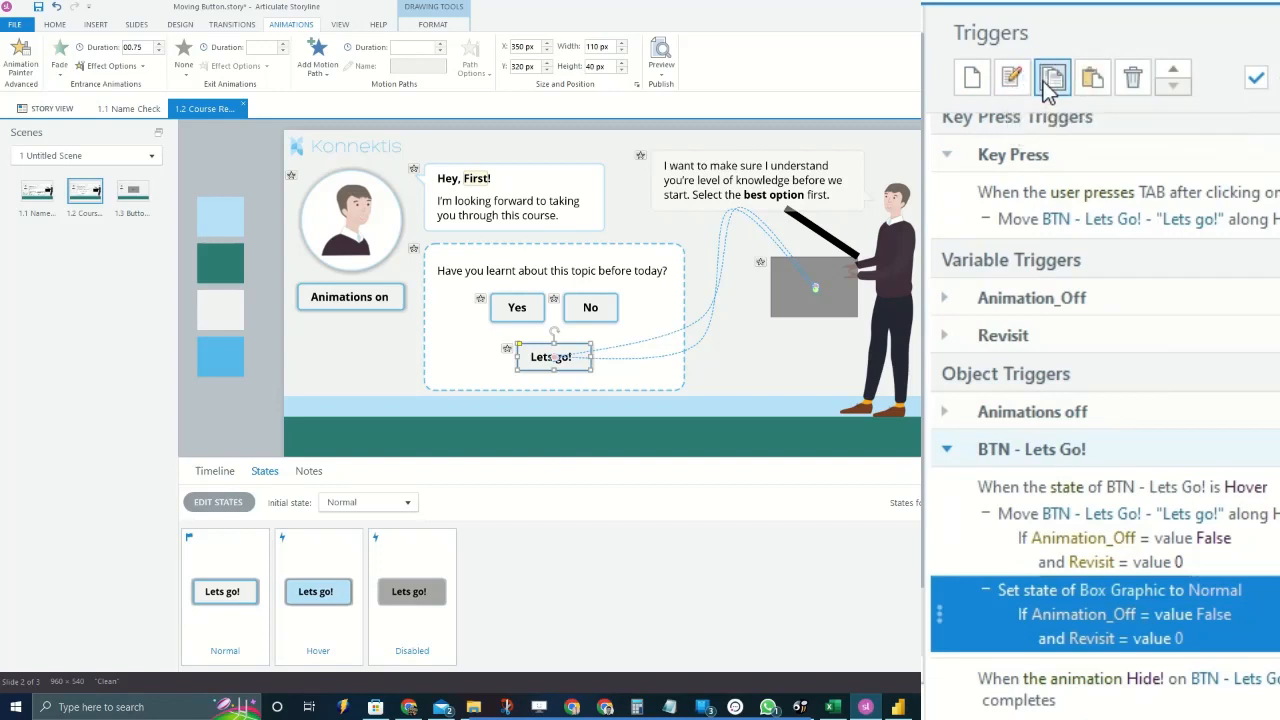
Collapse the BTN - Lets Go! triggers and paste the copied Box Graphic state trigger with the Key Press trigger selected
scroll(1112, 443, "up", 3)
left_click(946, 609)
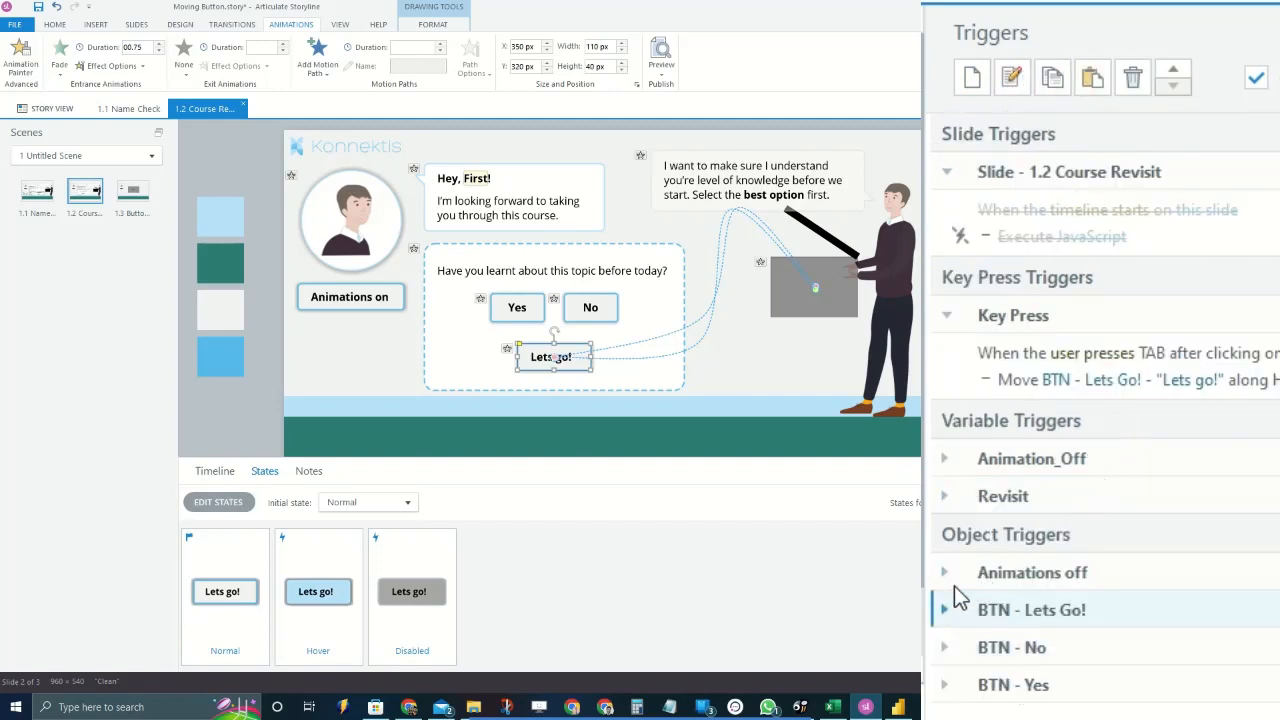
left_click(1062, 355)
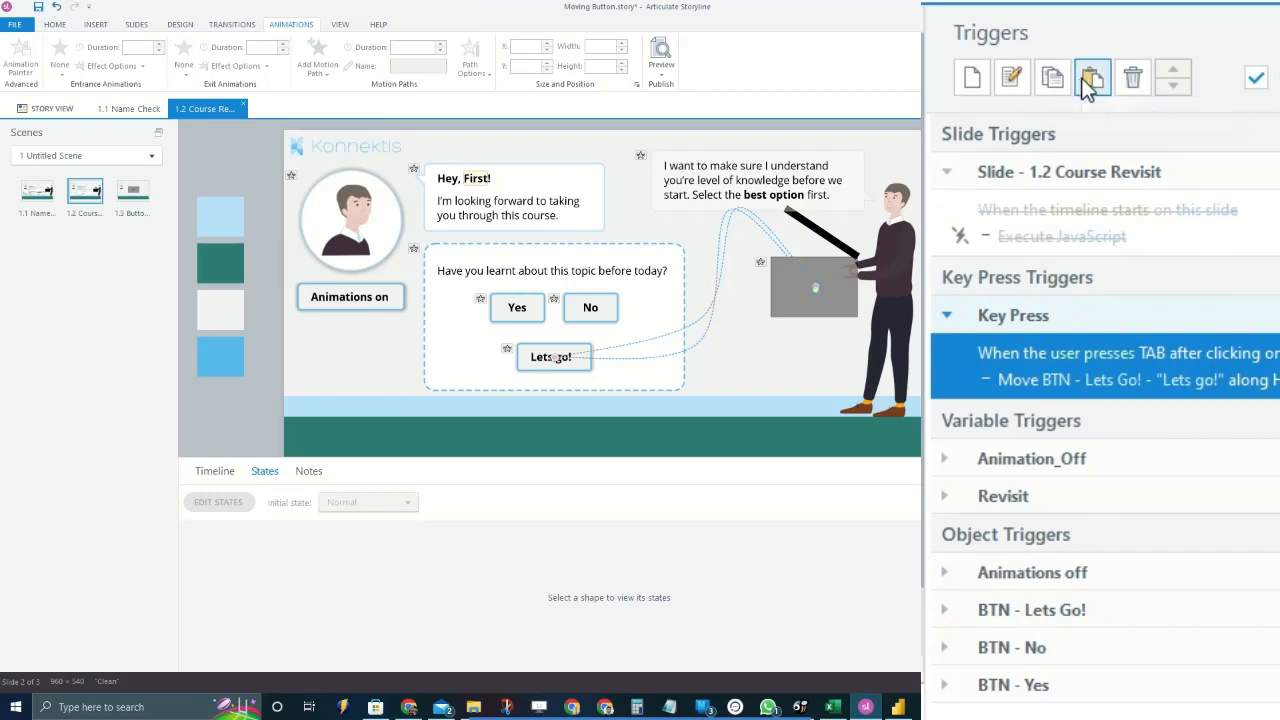
left_click(1092, 78)
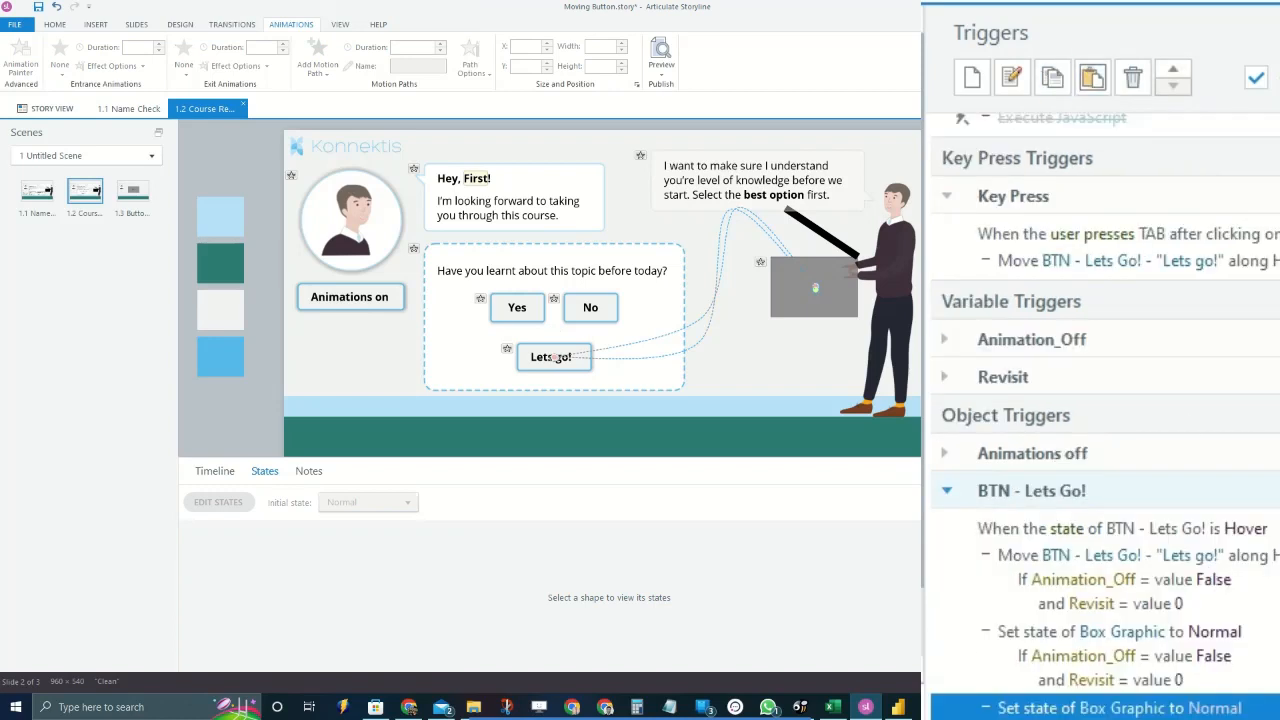
Edit the pasted Box Graphic trigger to fire when the user presses TAB after clicking on BTN - No, and save it
left_click(553, 357)
double_click(1119, 708)
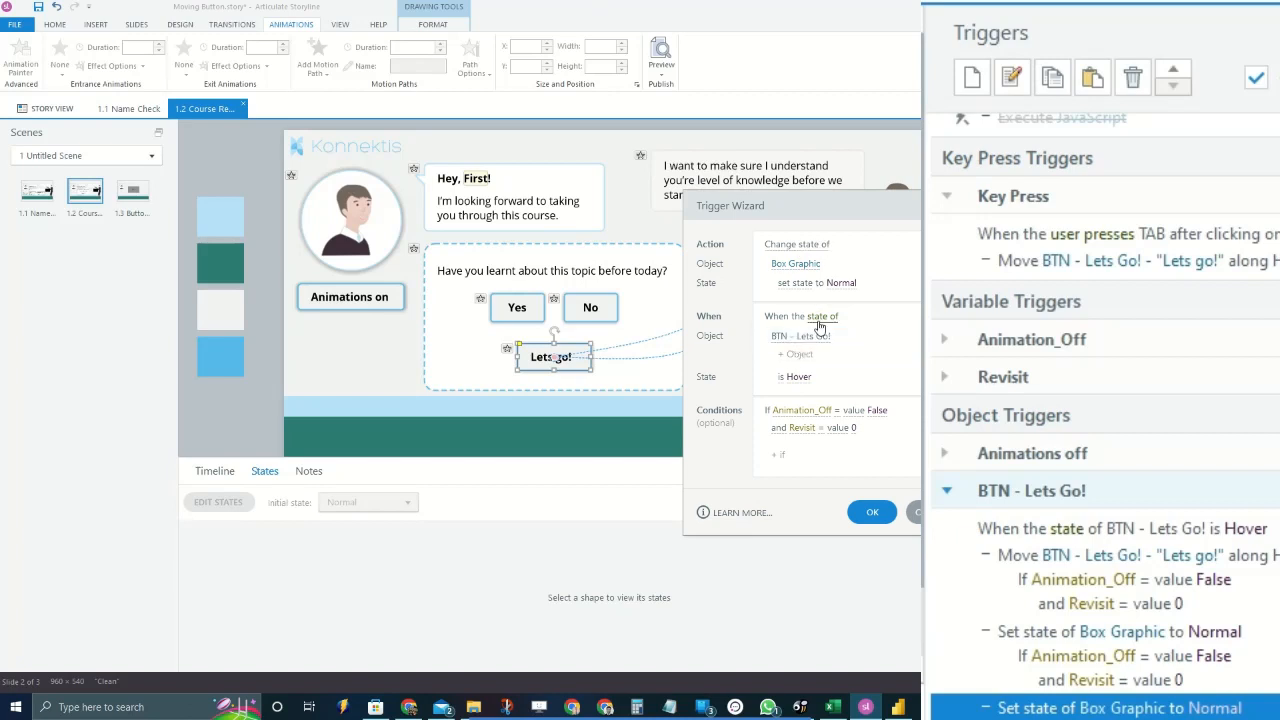
left_click(822, 317)
scroll(848, 494, "down", 2)
scroll(848, 494, "down", 1)
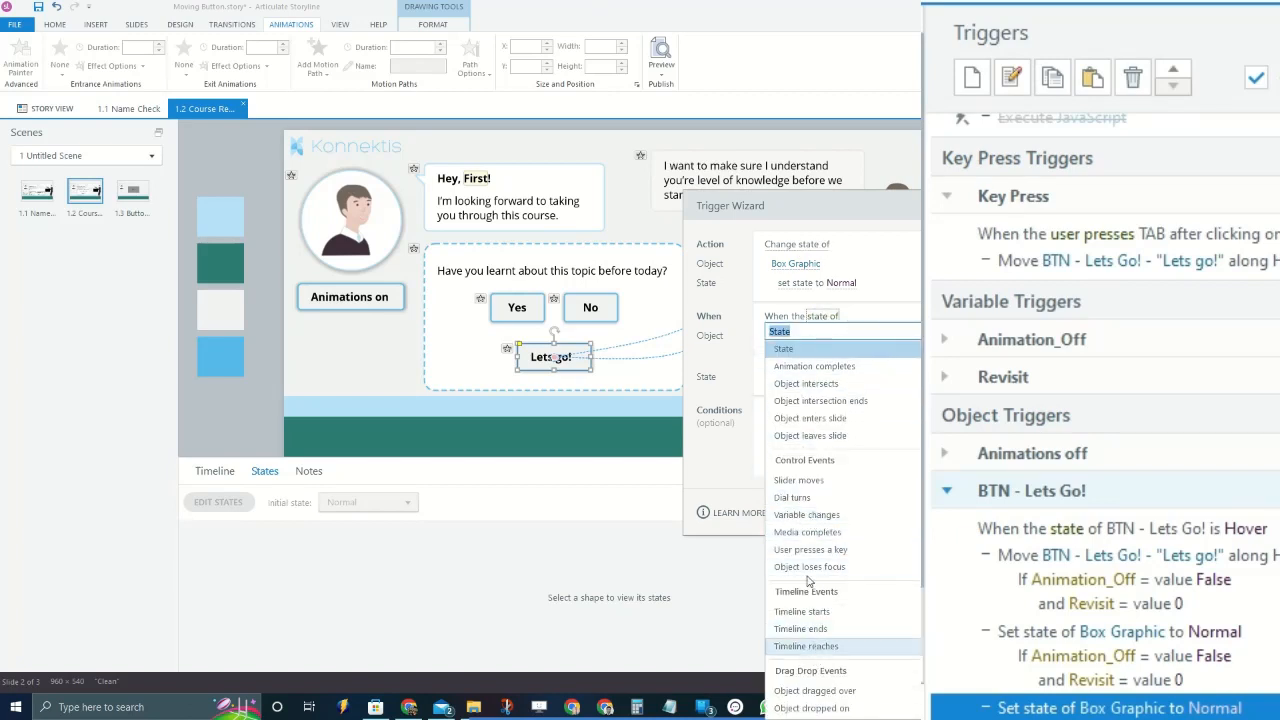
left_click(812, 549)
left_click(818, 336)
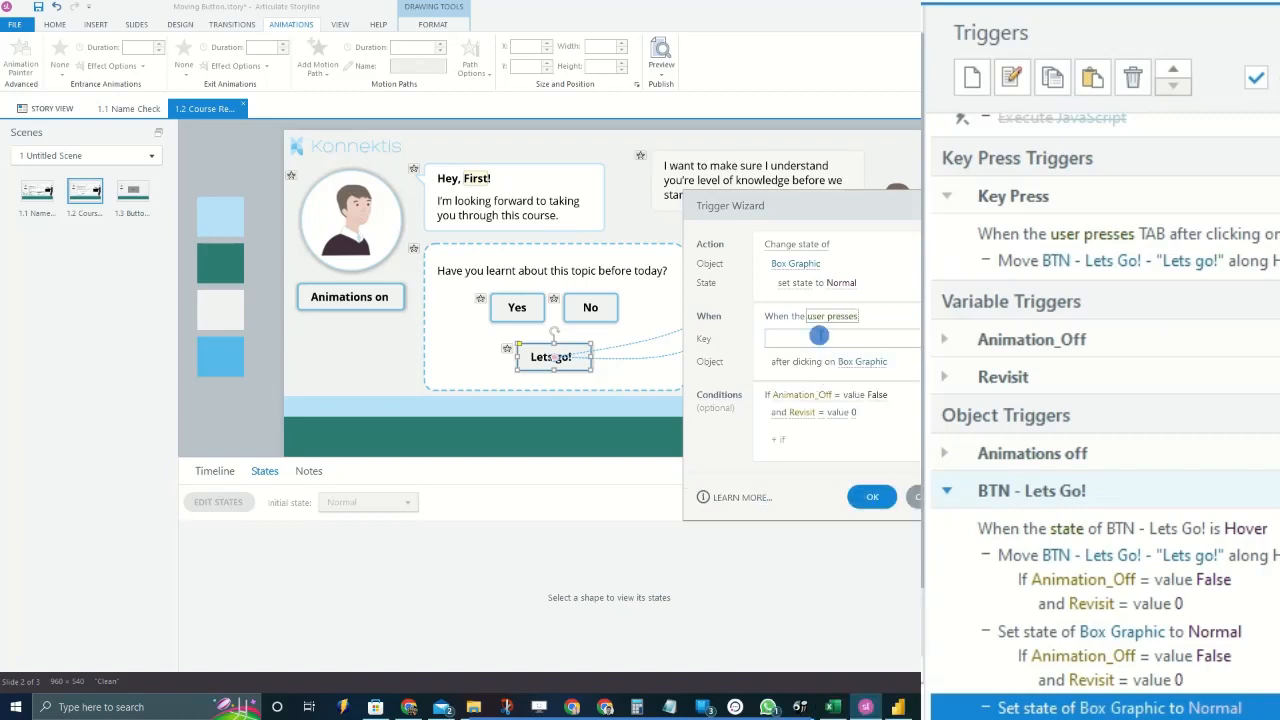
key("Tab")
left_click(870, 368)
left_click(872, 358)
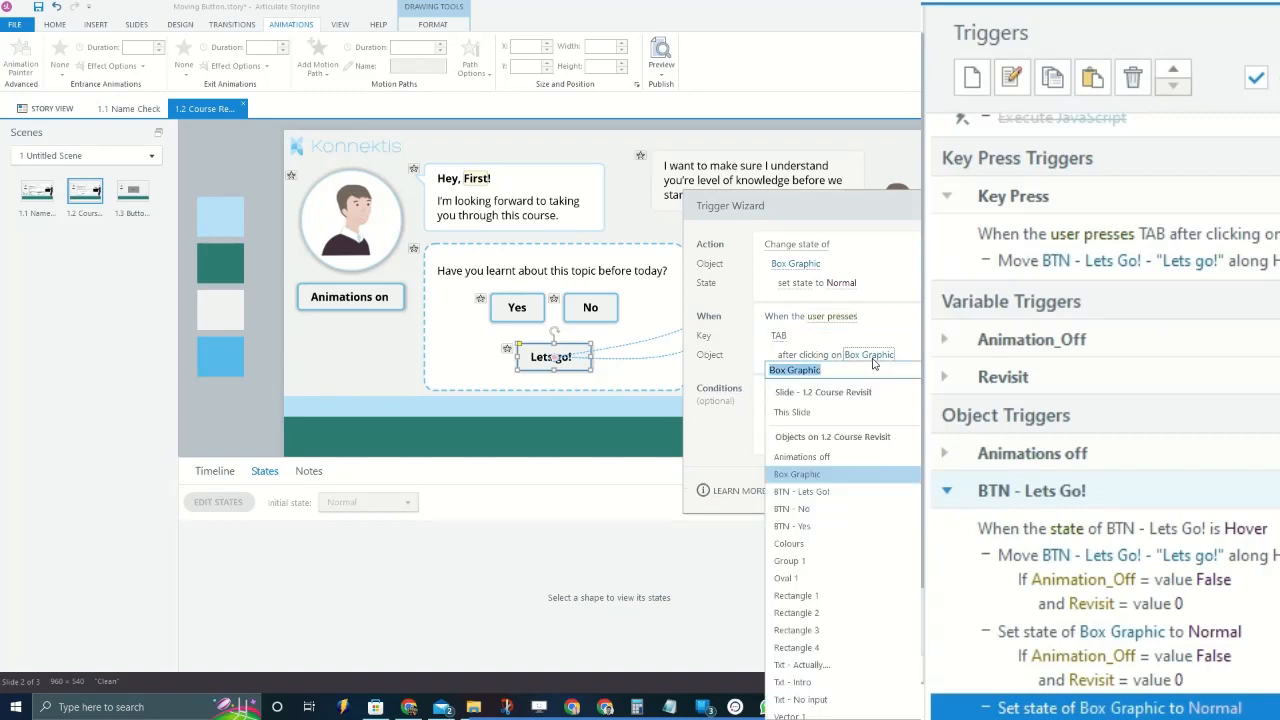
left_click(805, 510)
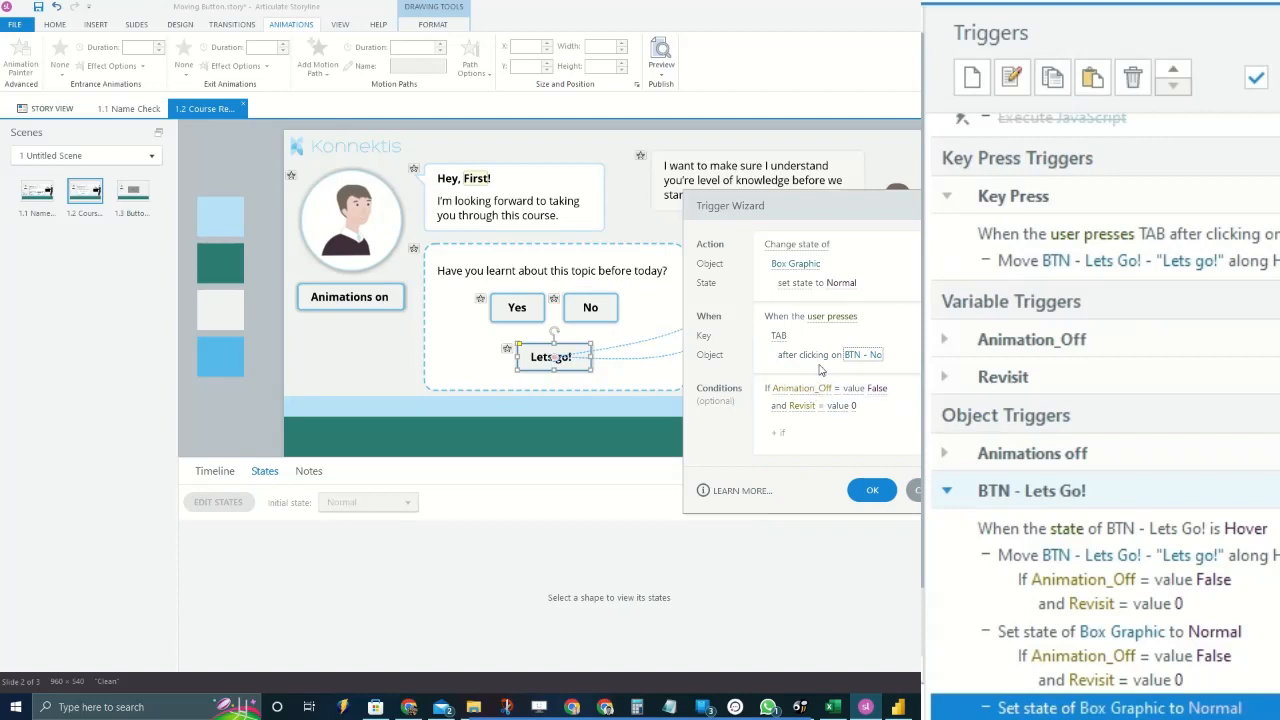
left_click(878, 490)
Copy the Animation_Off = False and Revisit = 0 conditions from the Box Graphic action onto the key-press Move BTN - Lets Go! action
scroll(1000, 560, "up", 3)
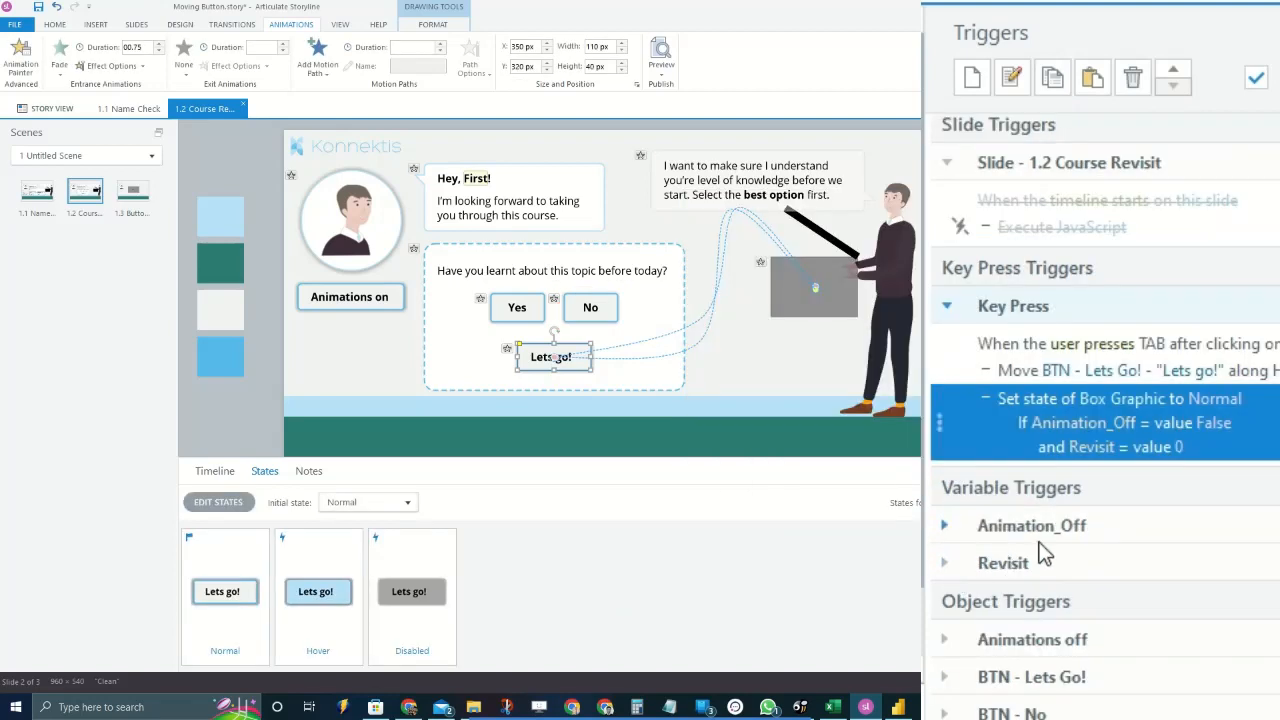
right_click(1256, 453)
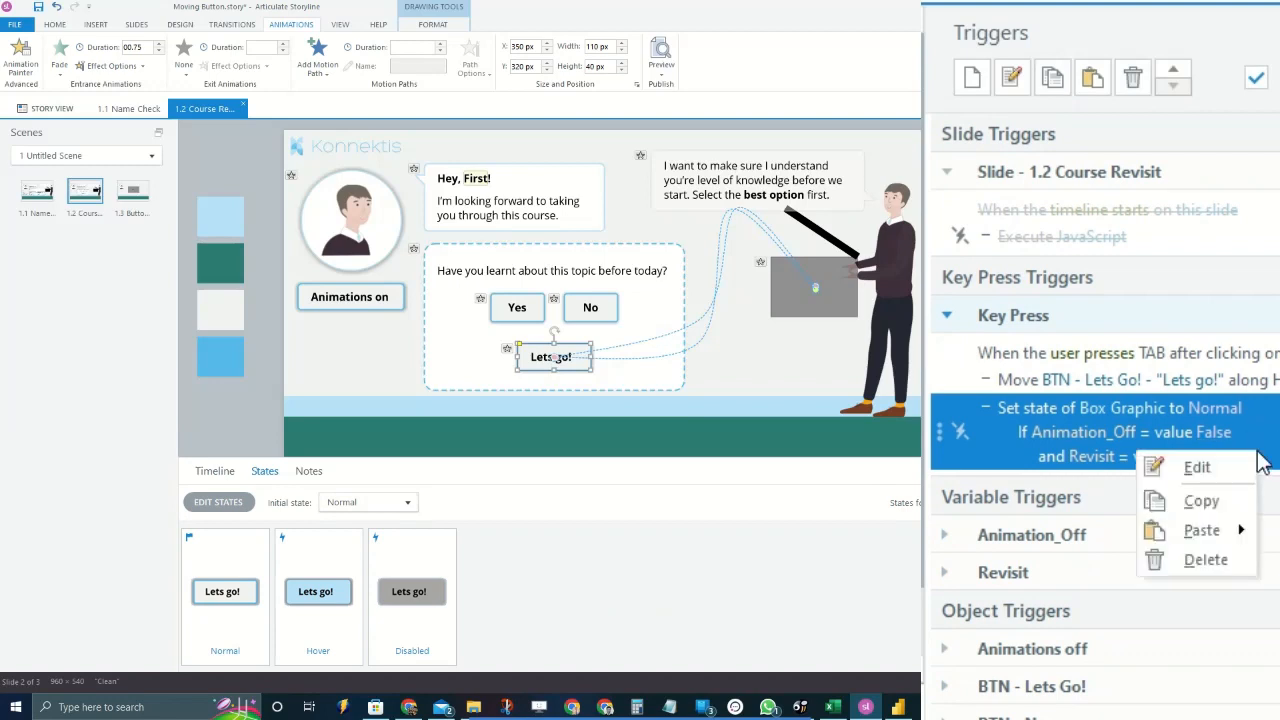
left_click(1203, 505)
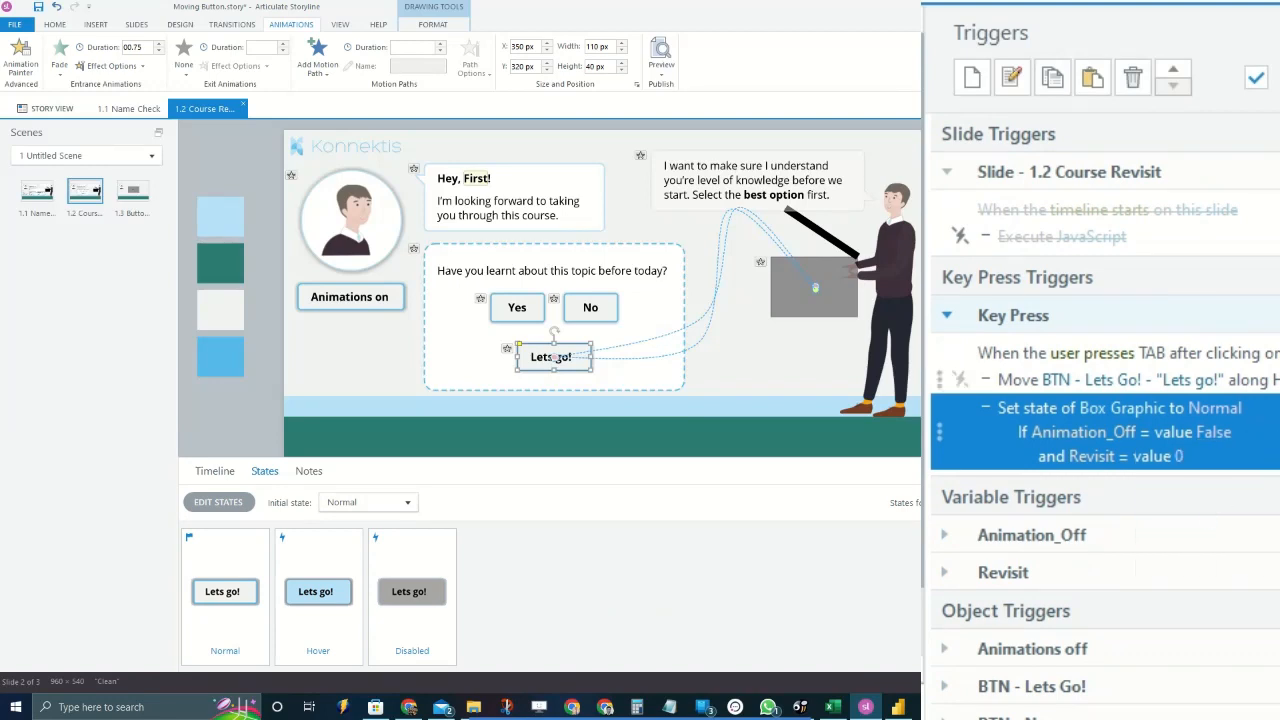
left_click(1213, 380)
right_click(1213, 380)
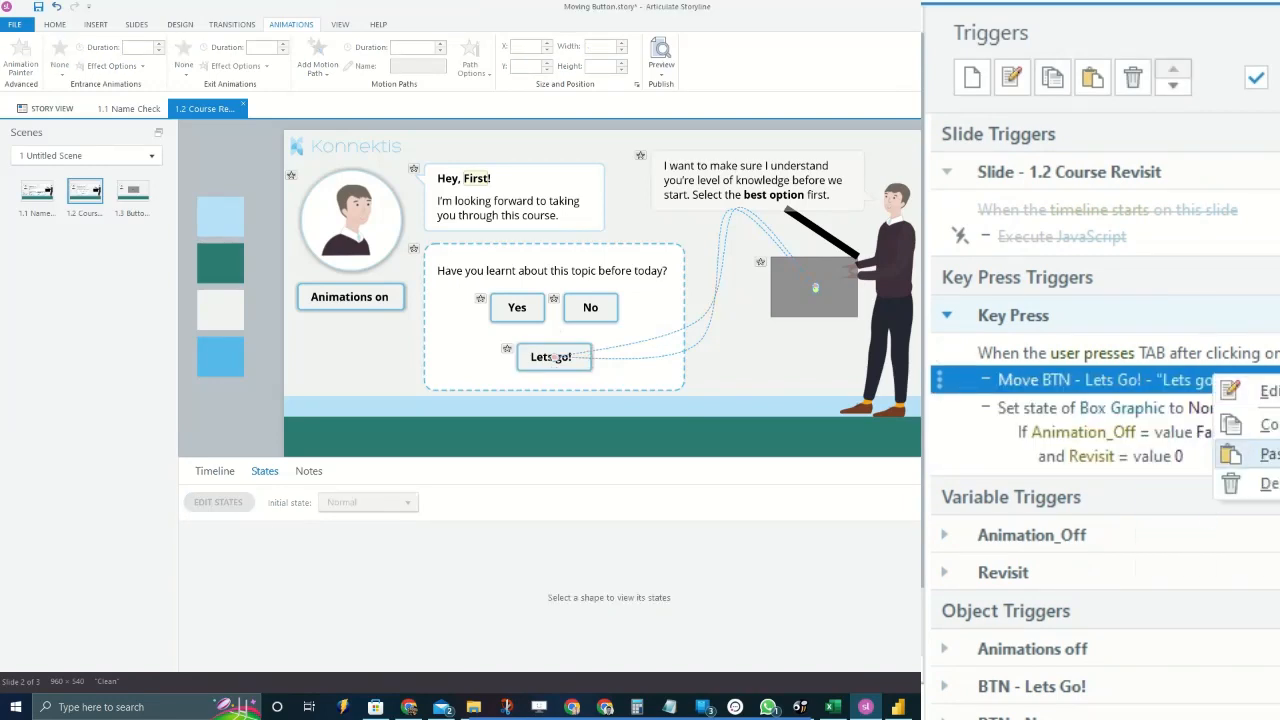
mouse_move(1245, 455)
left_click(1126, 495)
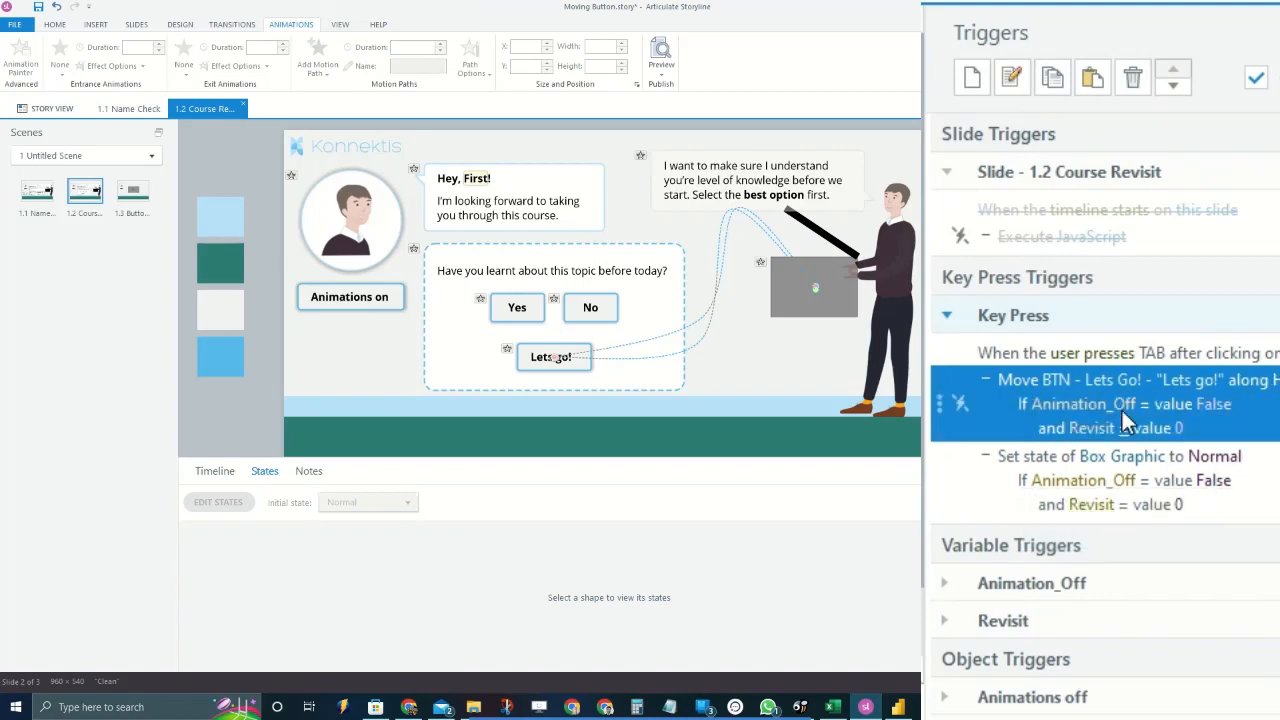
Preview this slide and move keyboard focus past the Yes and No buttons to Lets go! to test the key-press triggers
left_click(661, 72)
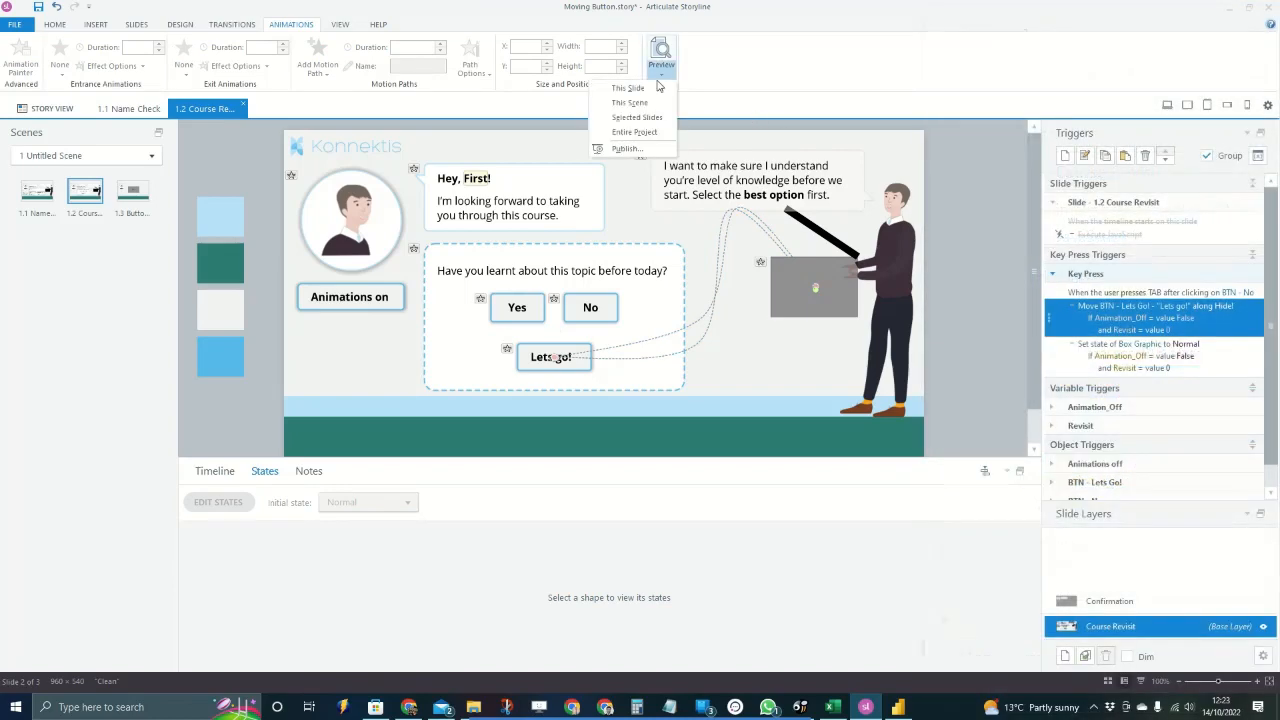
left_click(640, 88)
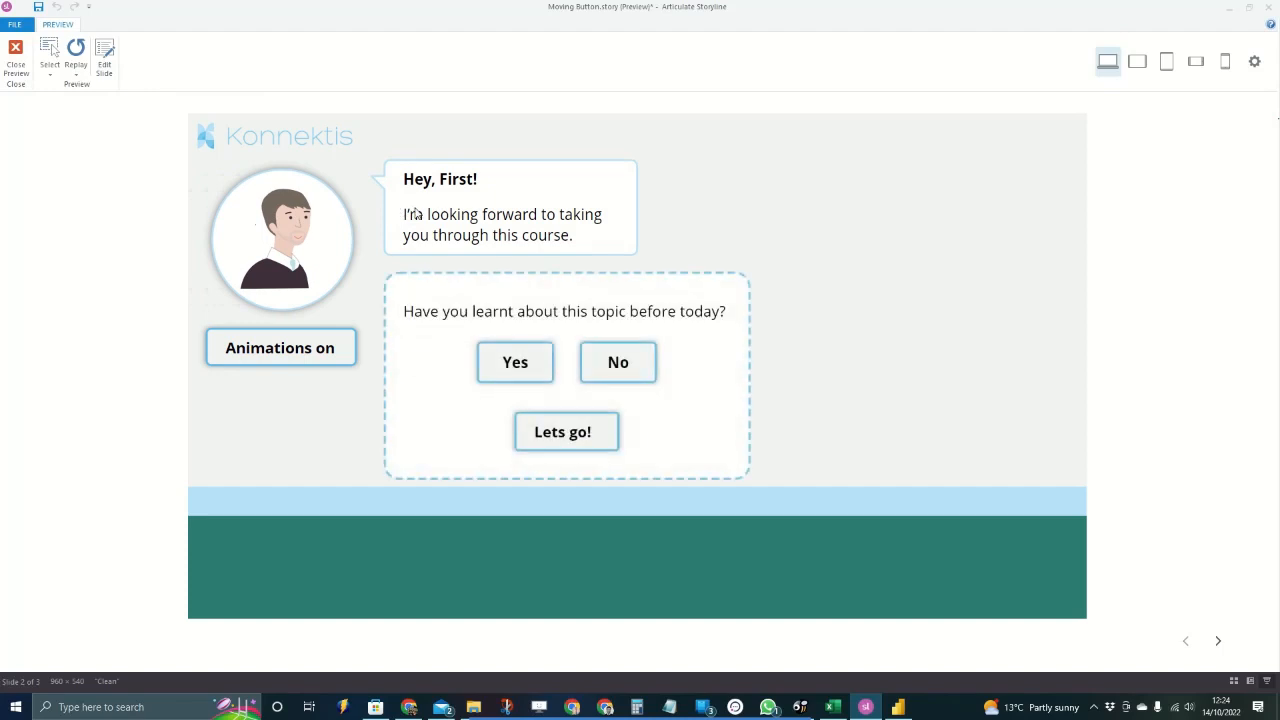
key("Tab")
key("Tab")
key("Tab")
key("Tab")
key("Tab")
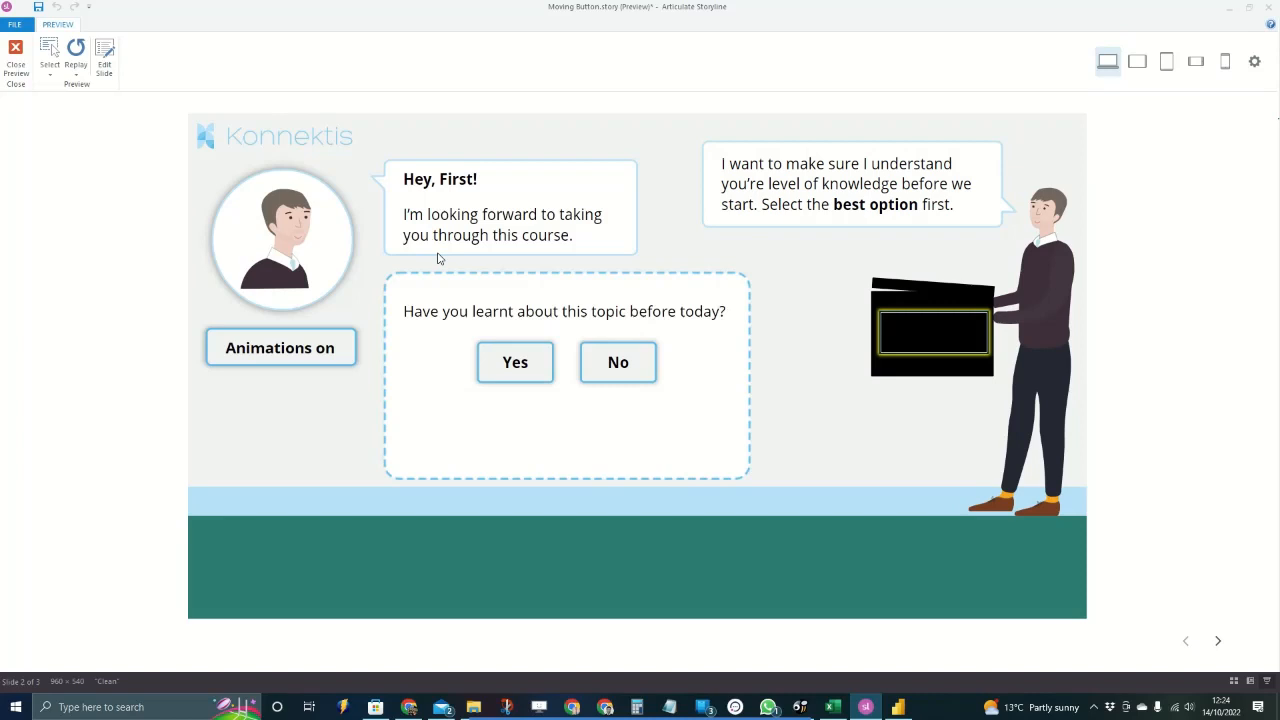
Test reverse keyboard navigation in the preview by moving focus back to Yes and forward again to No
key("Tab")
key("shift+Tab")
key("shift+Tab")
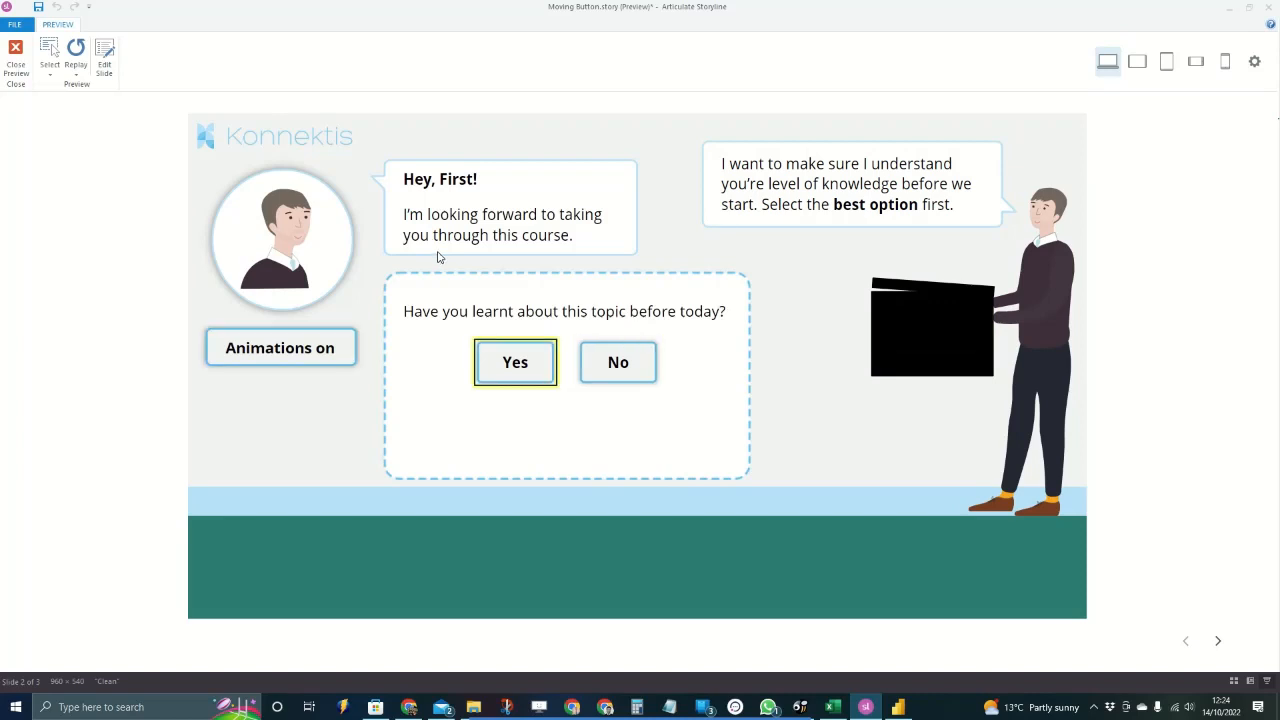
key("Tab")
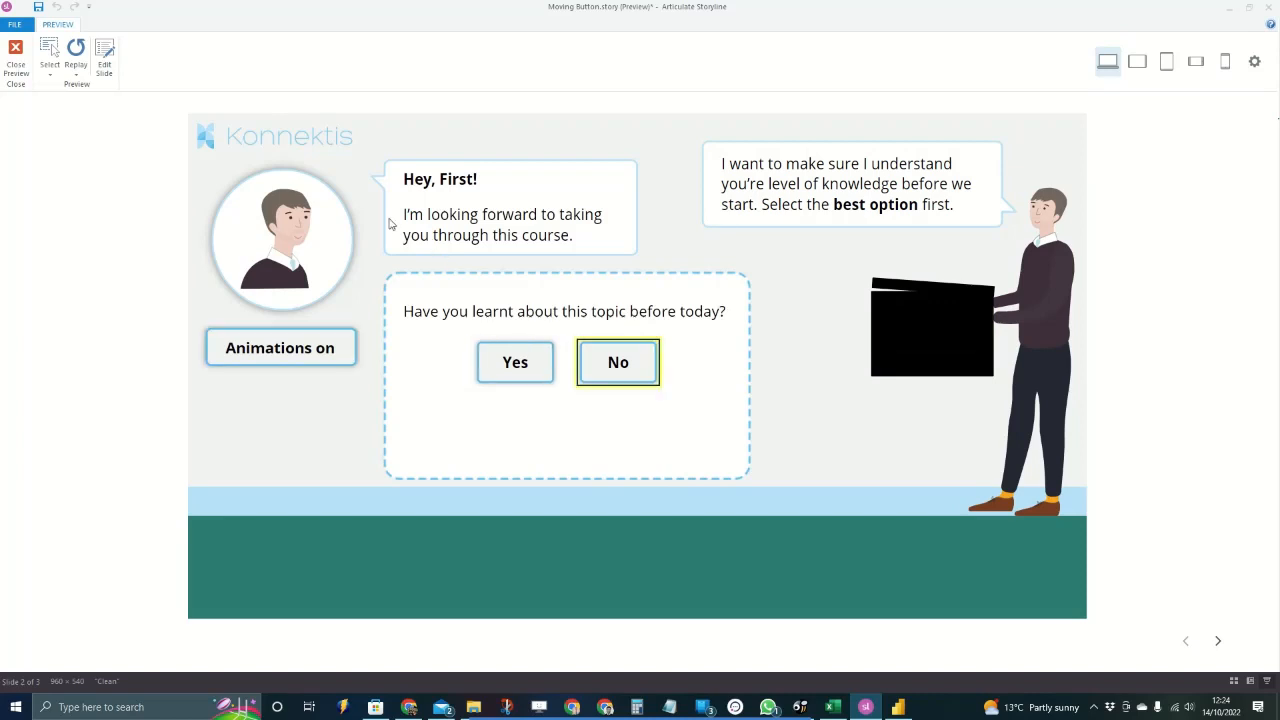
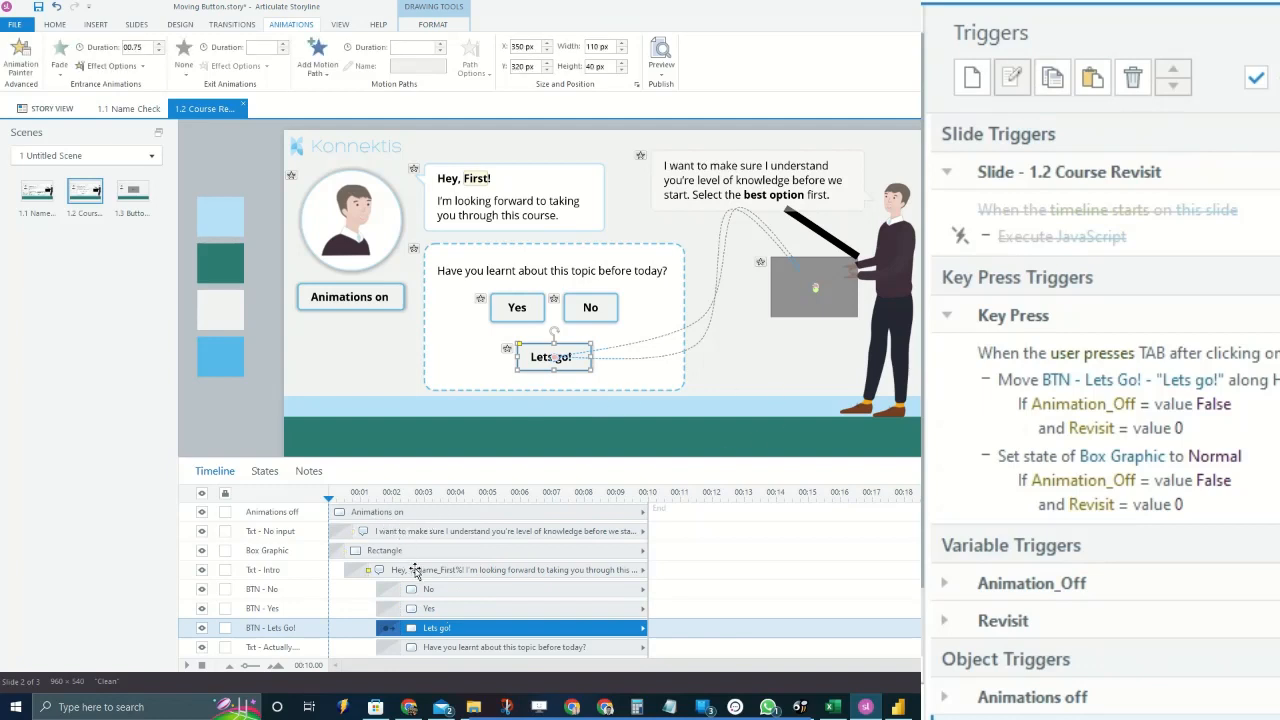
Check the Box Graphic and BTN - Lets Go! objects on the timeline, and clear the selection
left_click(405, 550)
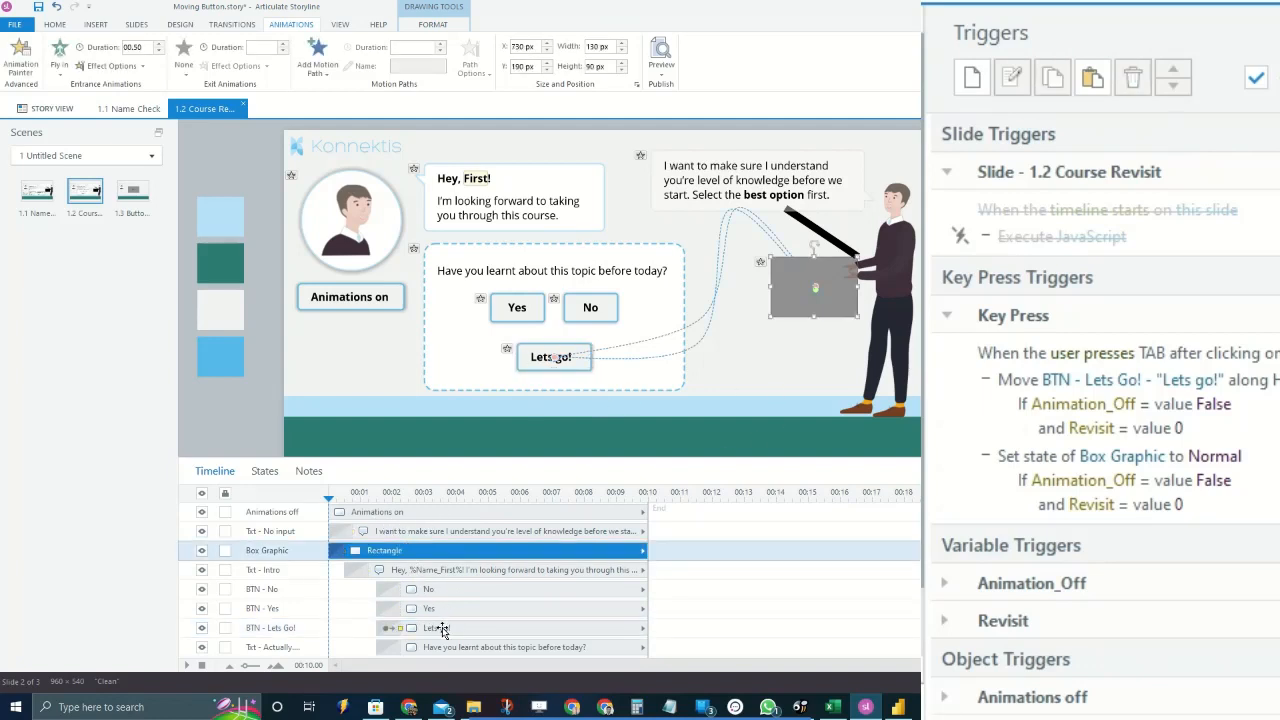
left_click(442, 630)
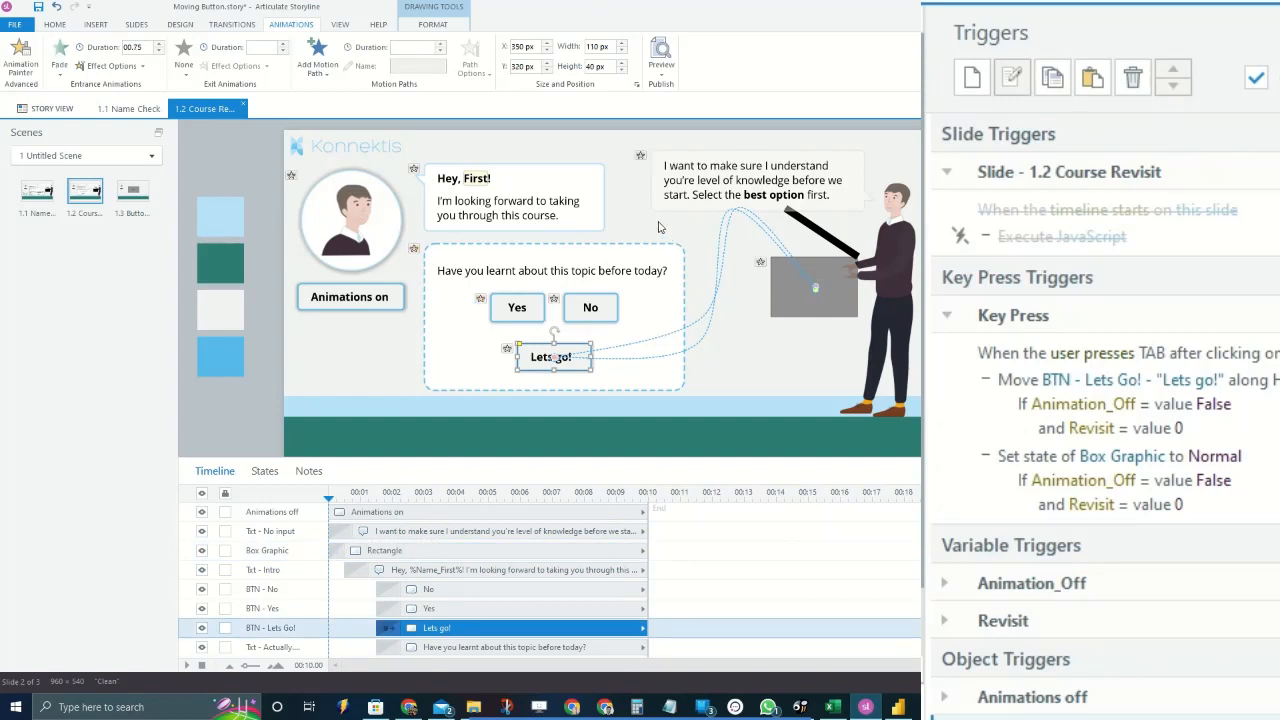
left_click(658, 227)
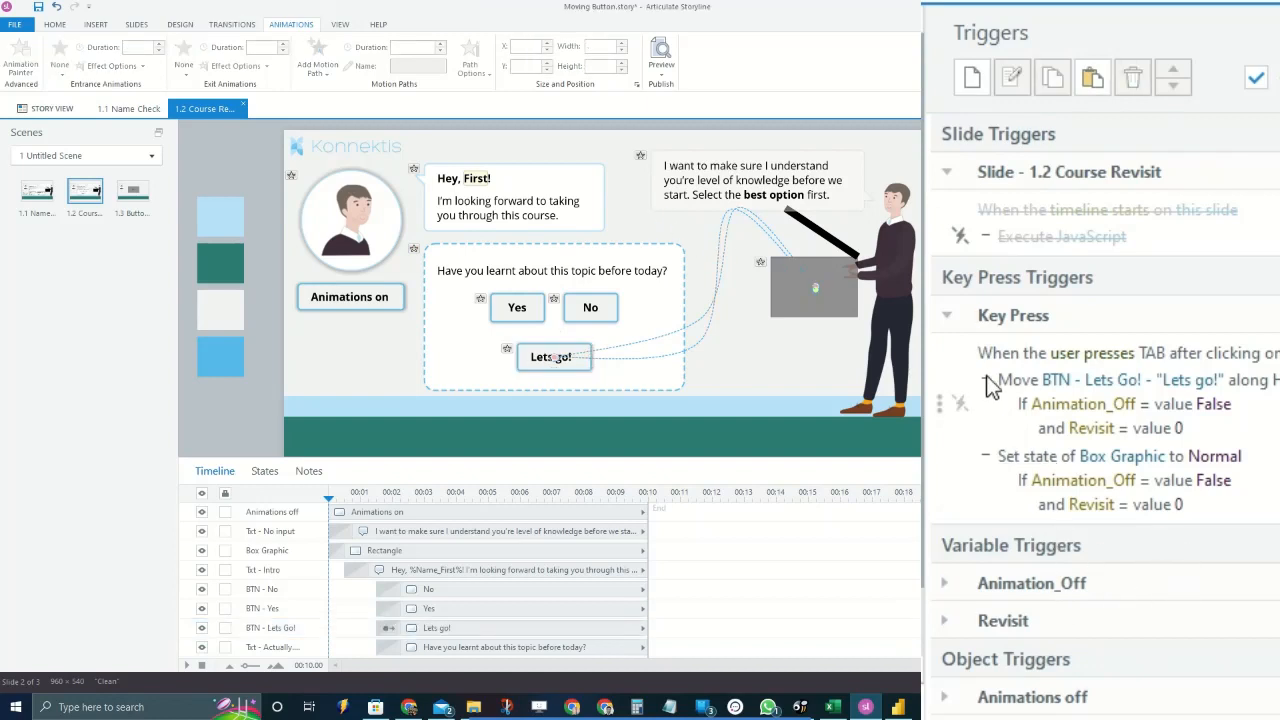
Collapse the Key Press triggers and examine the Box Graphic and button state actions run when BTN - Lets Go!'s Hide! animation completes
left_click(950, 314)
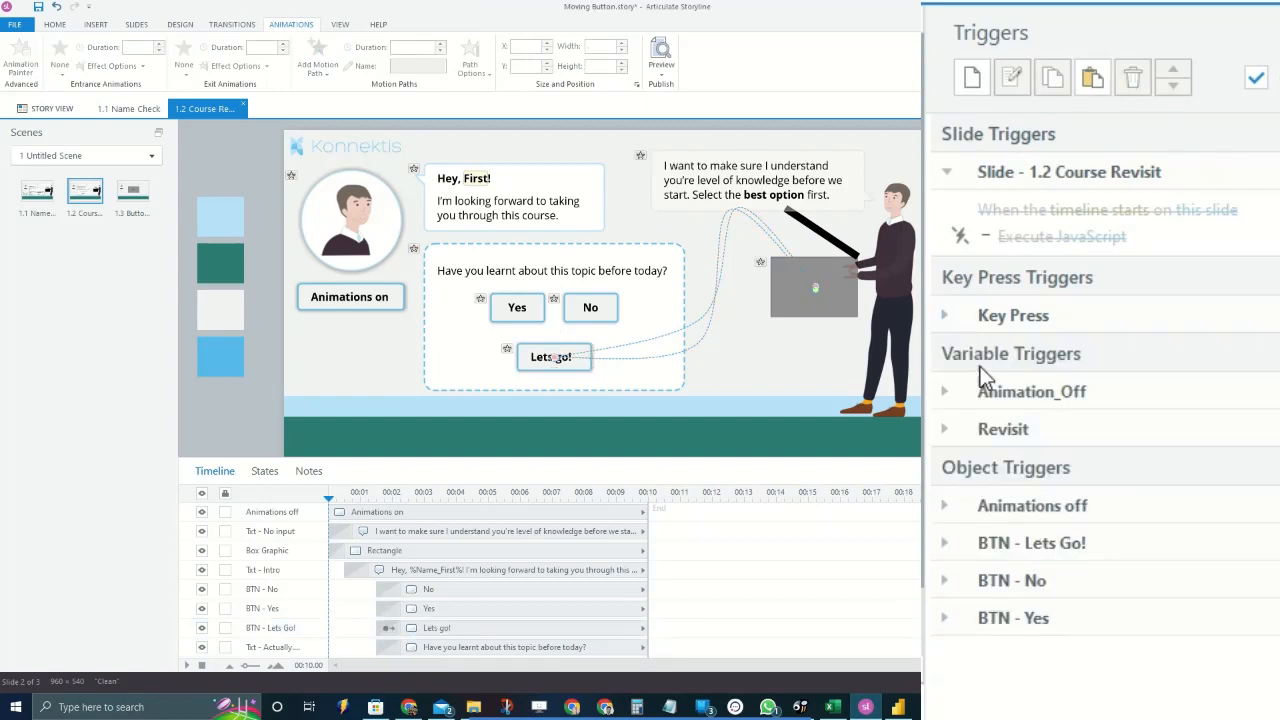
left_click(1005, 540)
scroll(1245, 565, "down", 3)
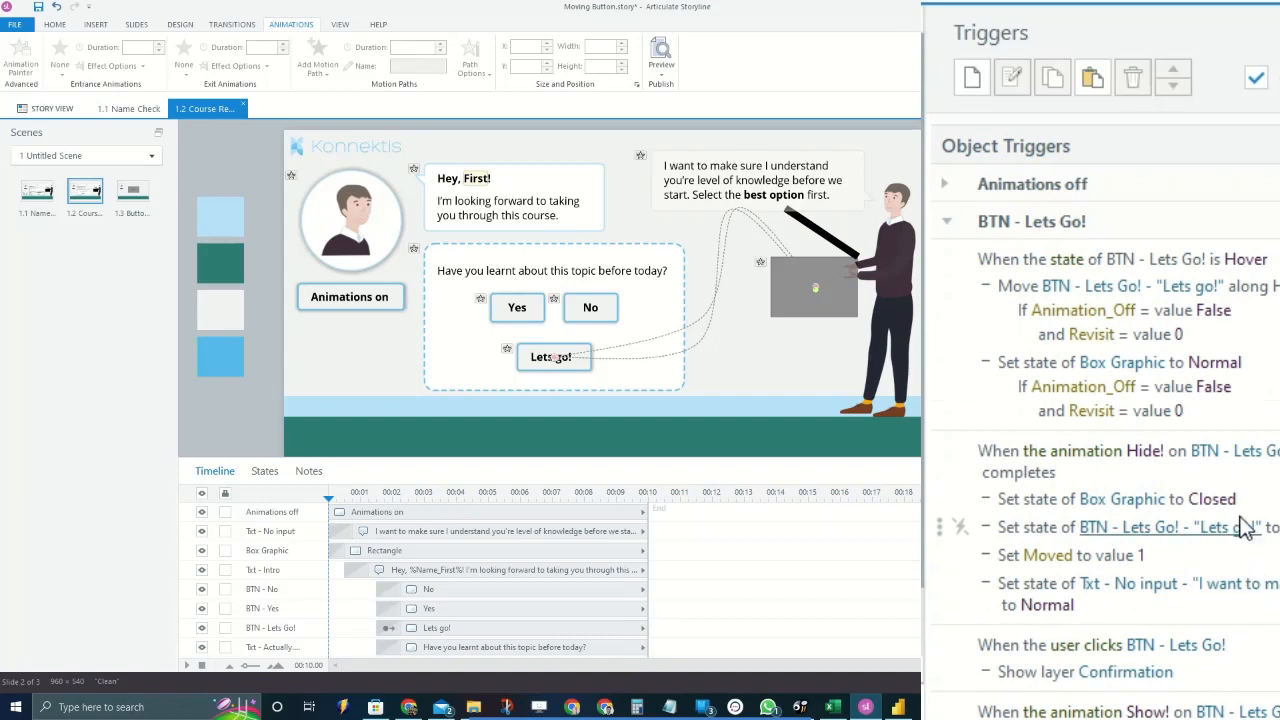
left_click(1268, 499)
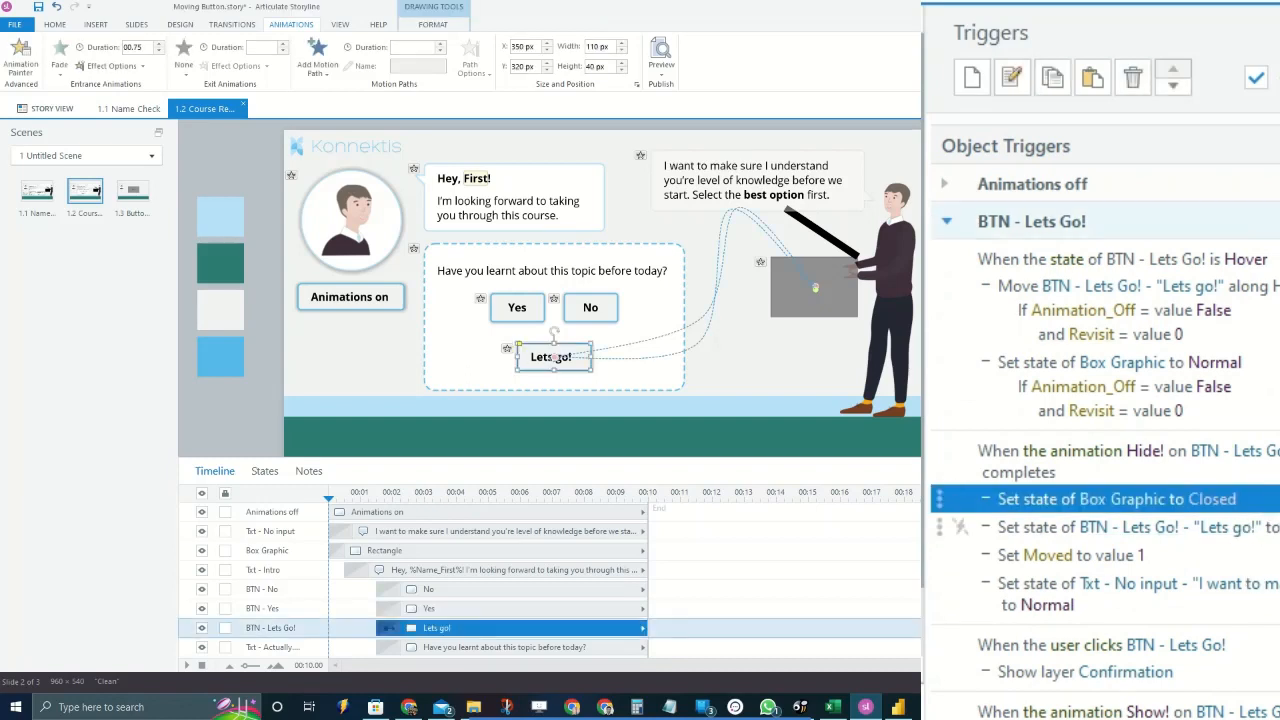
left_click(1266, 528)
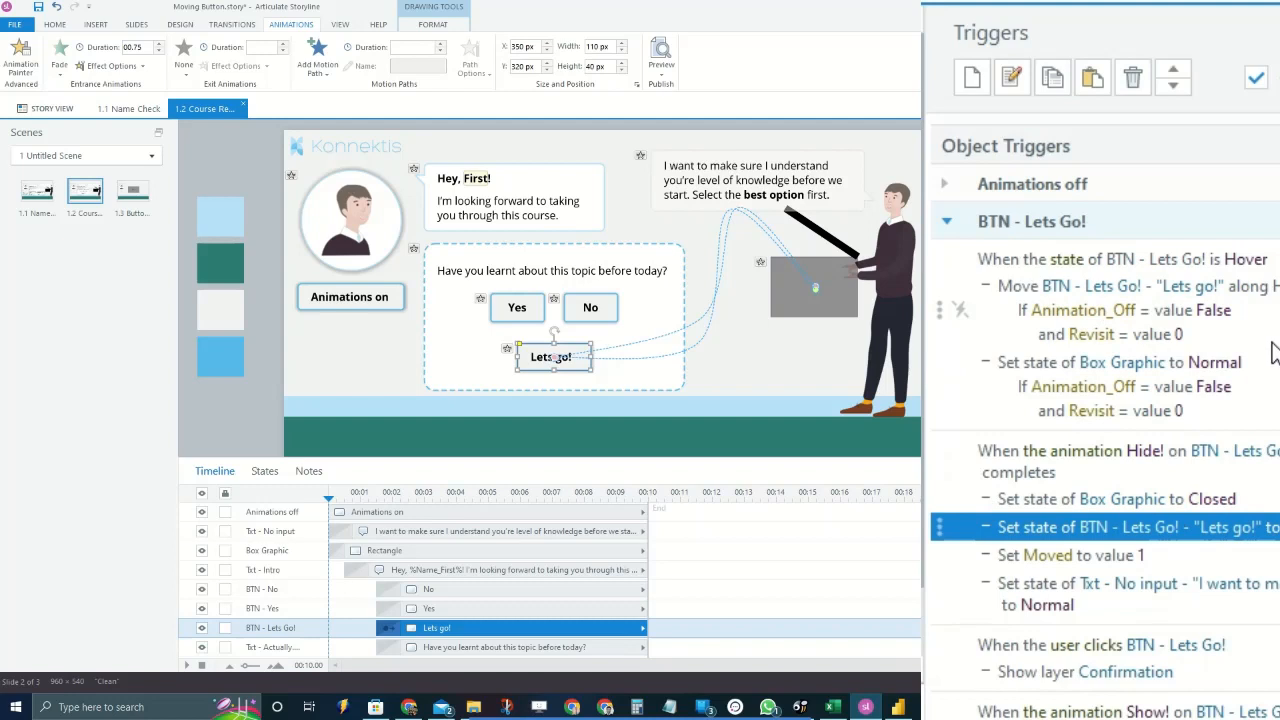
scroll(1248, 348, "up", 3)
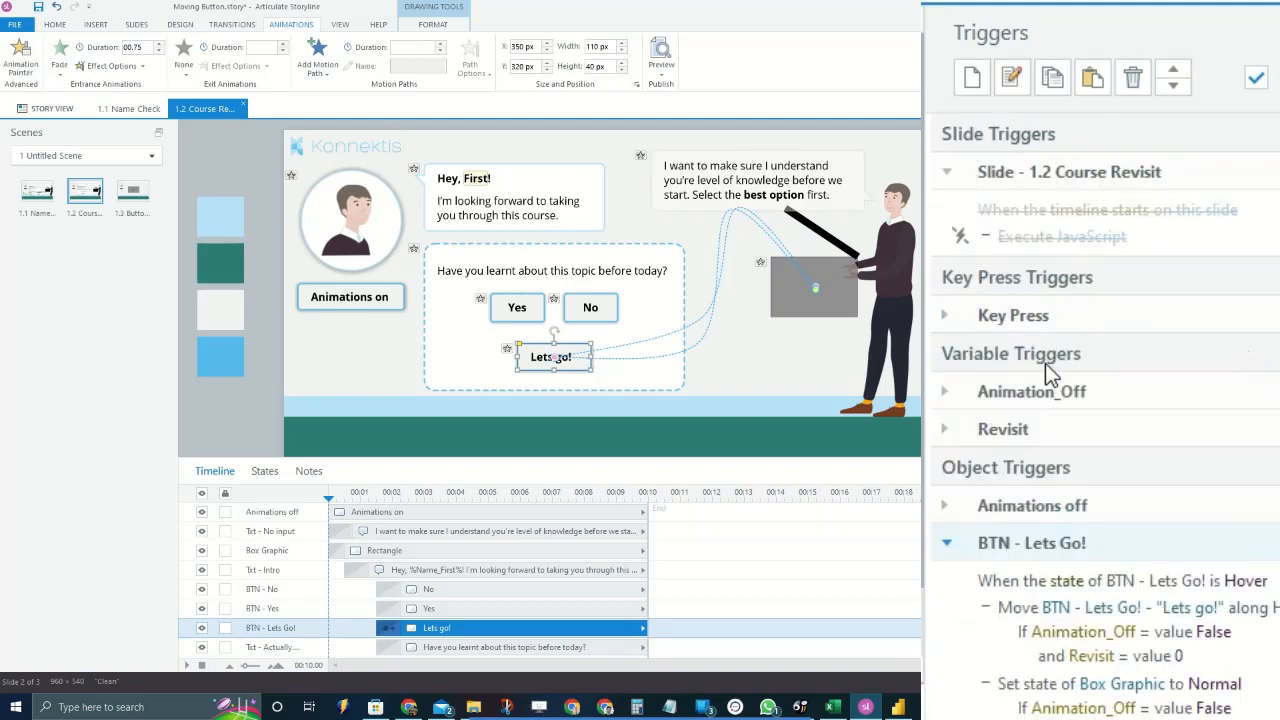
Compare the Key Press actions with the hover and Hide! completion triggers of BTN - Lets Go!
left_click(1016, 316)
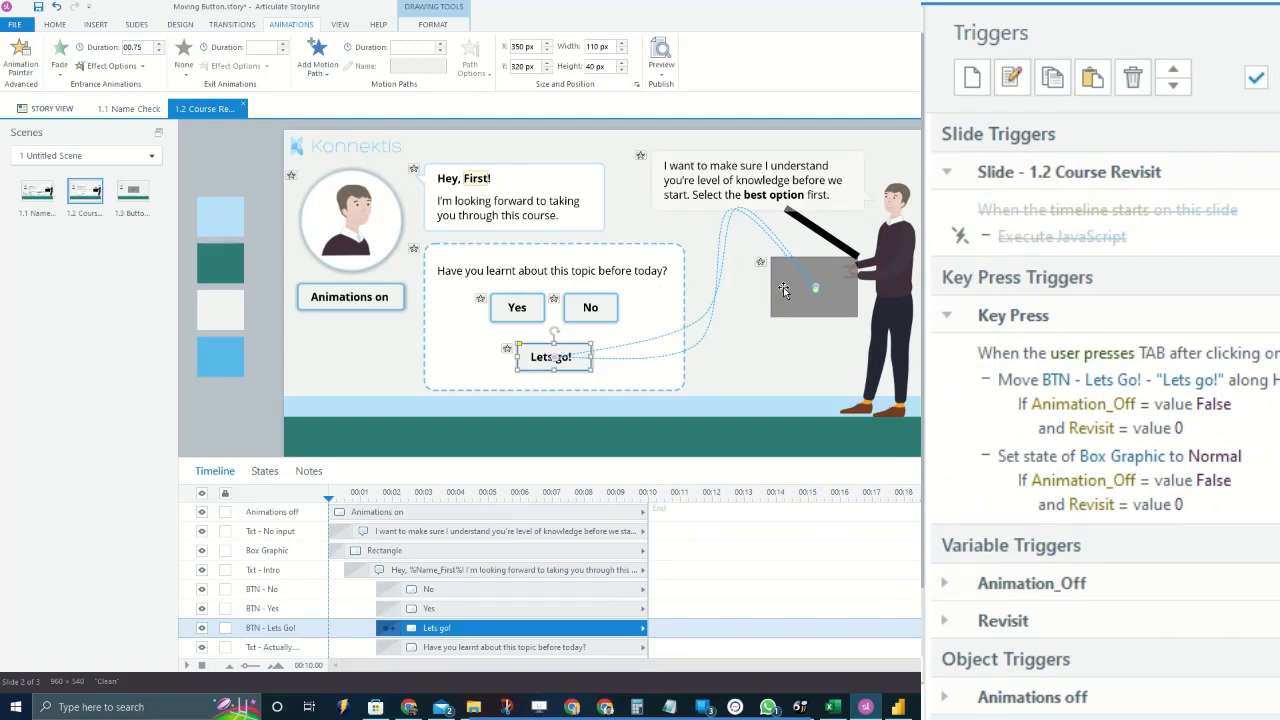
scroll(1143, 440, "down", 3)
scroll(1120, 352, "up", 3)
left_click(1040, 318)
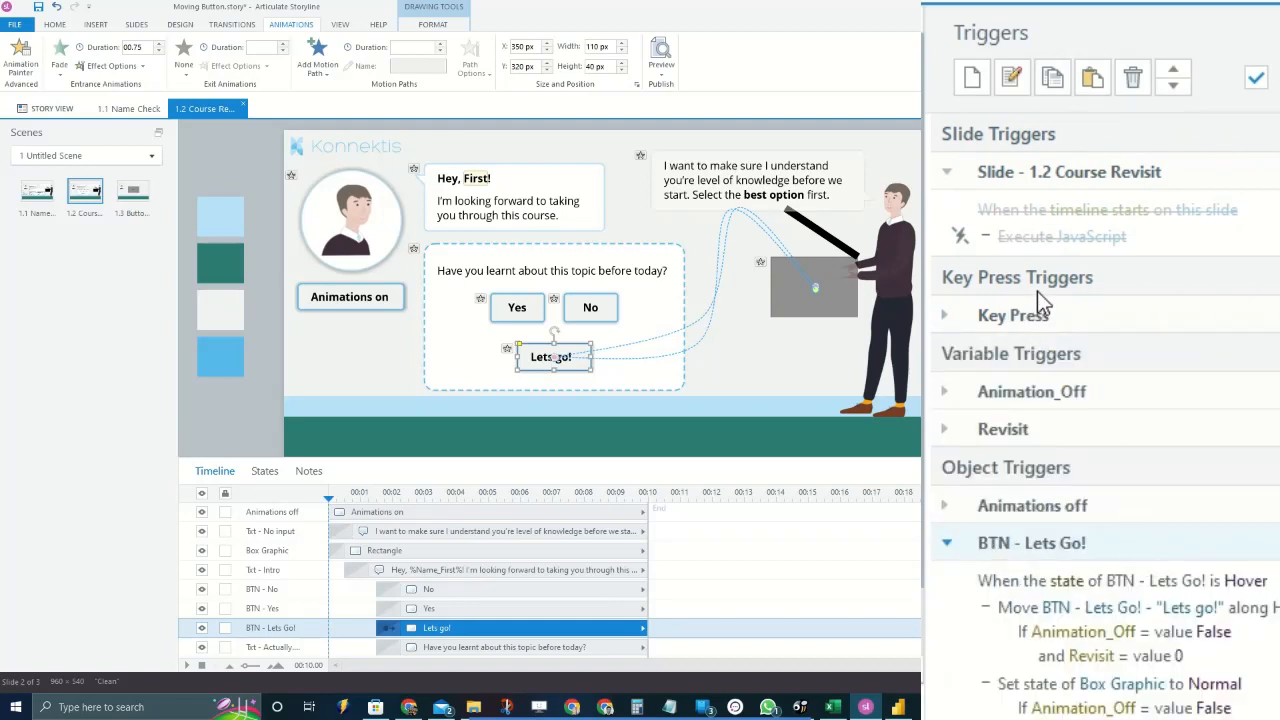
scroll(1235, 590, "down", 3)
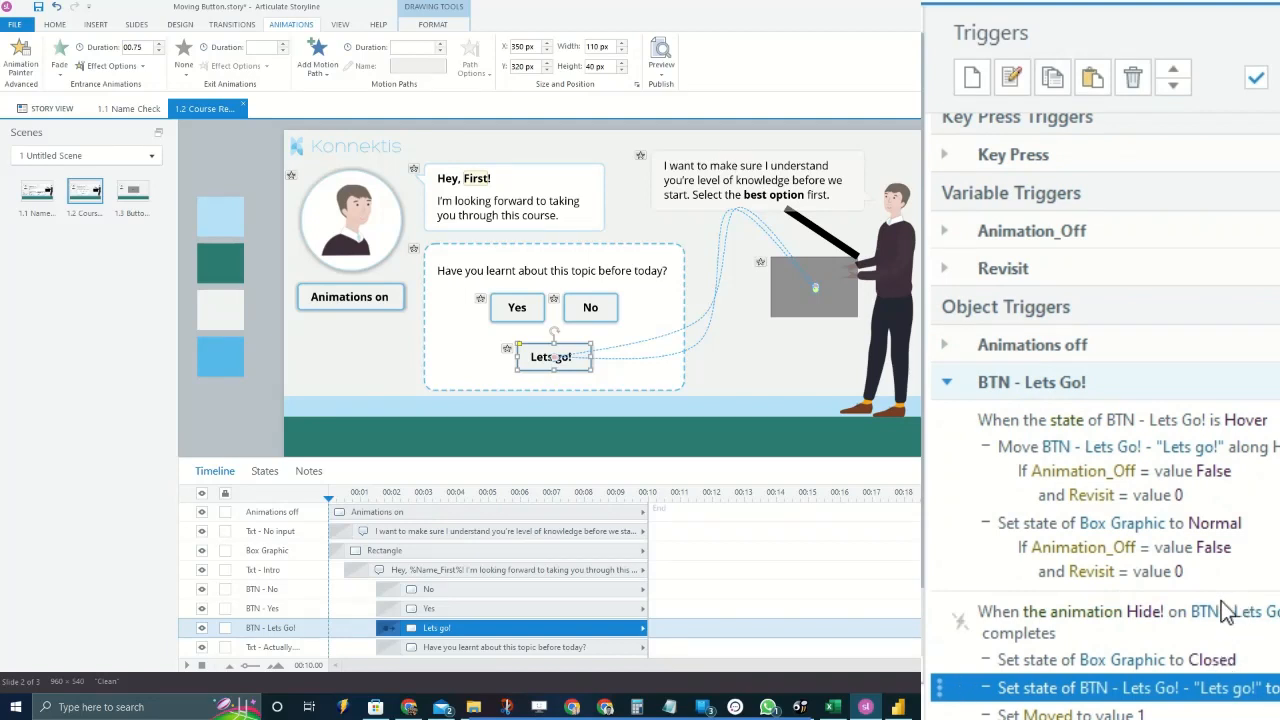
scroll(1228, 608, "down", 3)
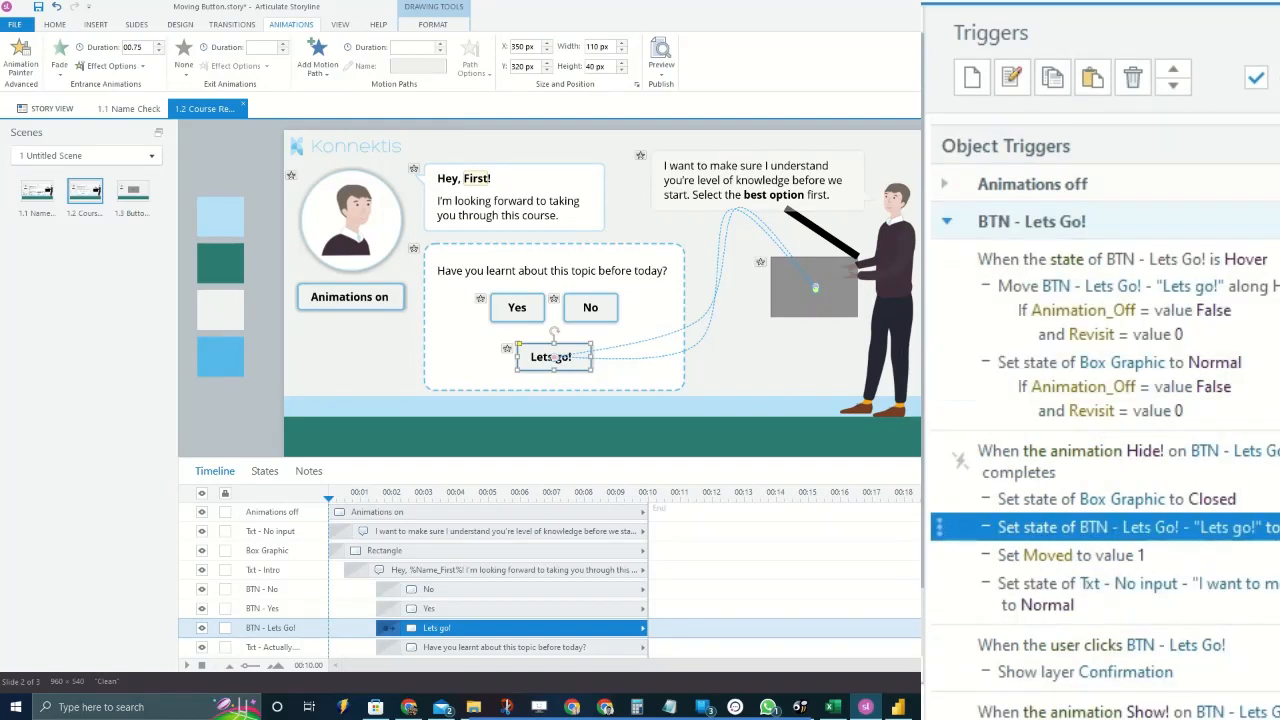
scroll(1240, 500, "up", 6)
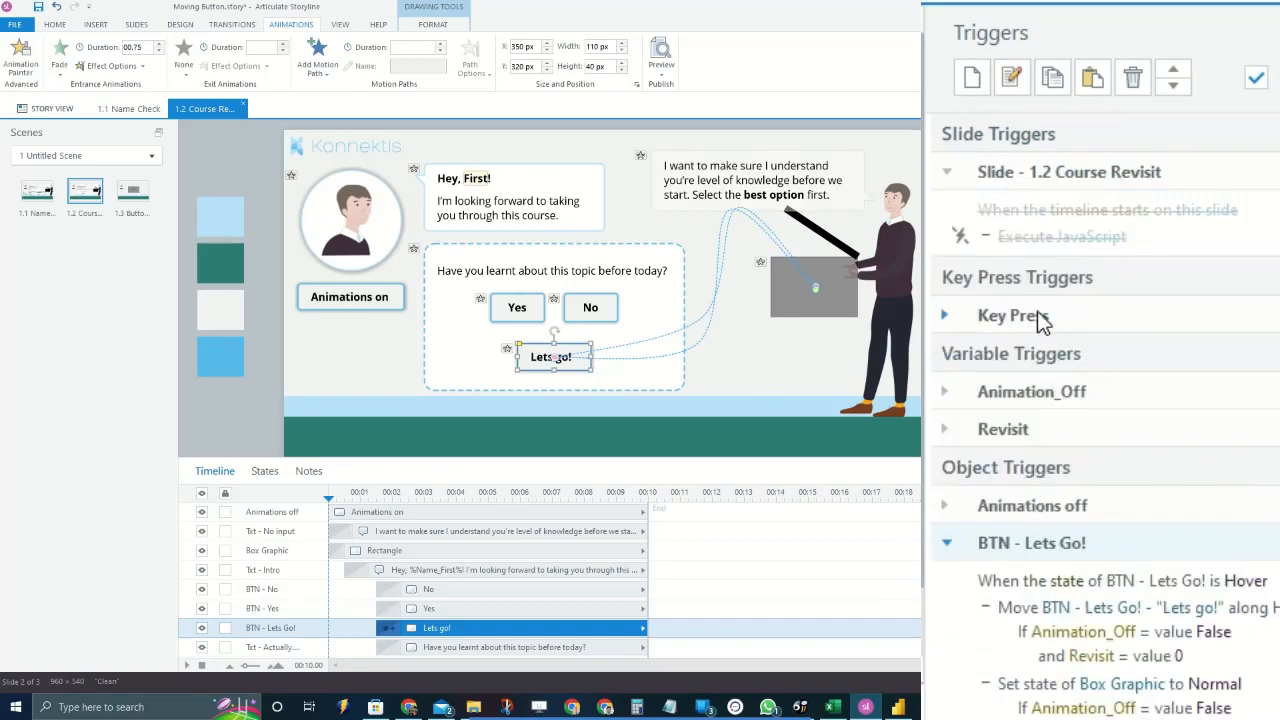
Examine the Move and Box Graphic actions with their conditions in the Key Press trigger, and collapse the group
left_click(1040, 318)
left_click(961, 480)
left_click(1105, 404)
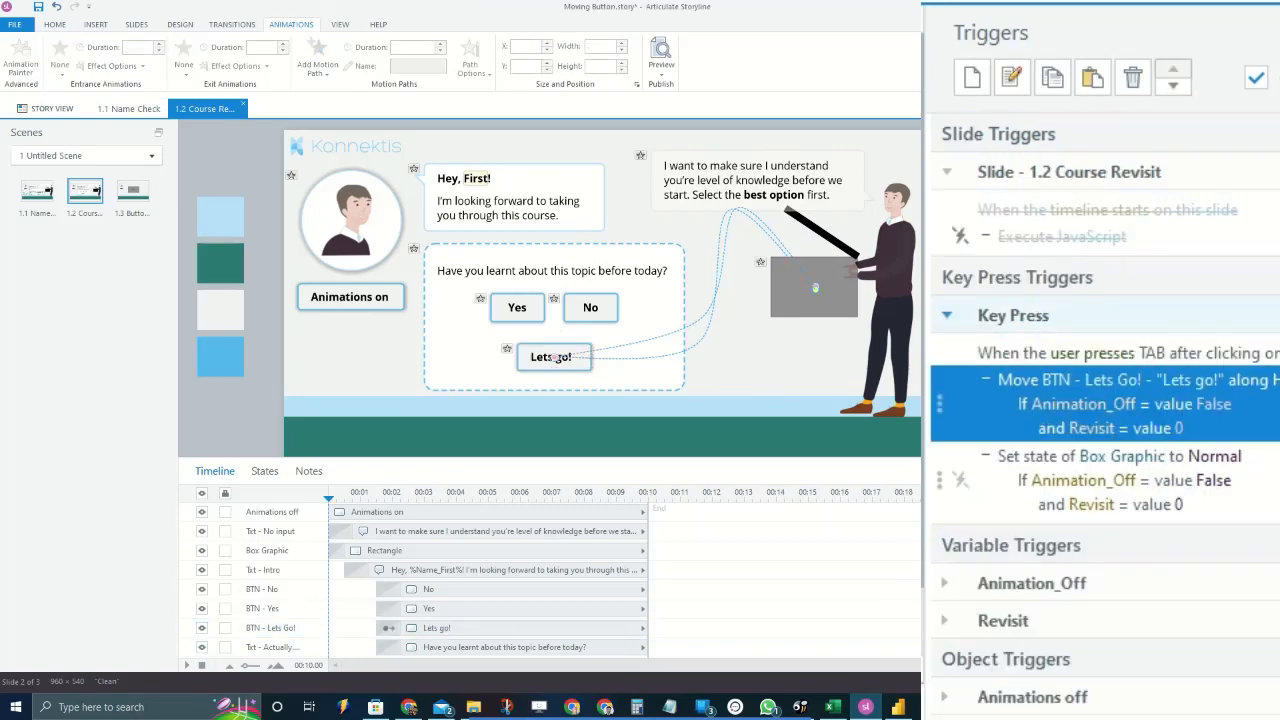
left_click(1105, 480)
left_click(1105, 404)
left_click(1105, 480)
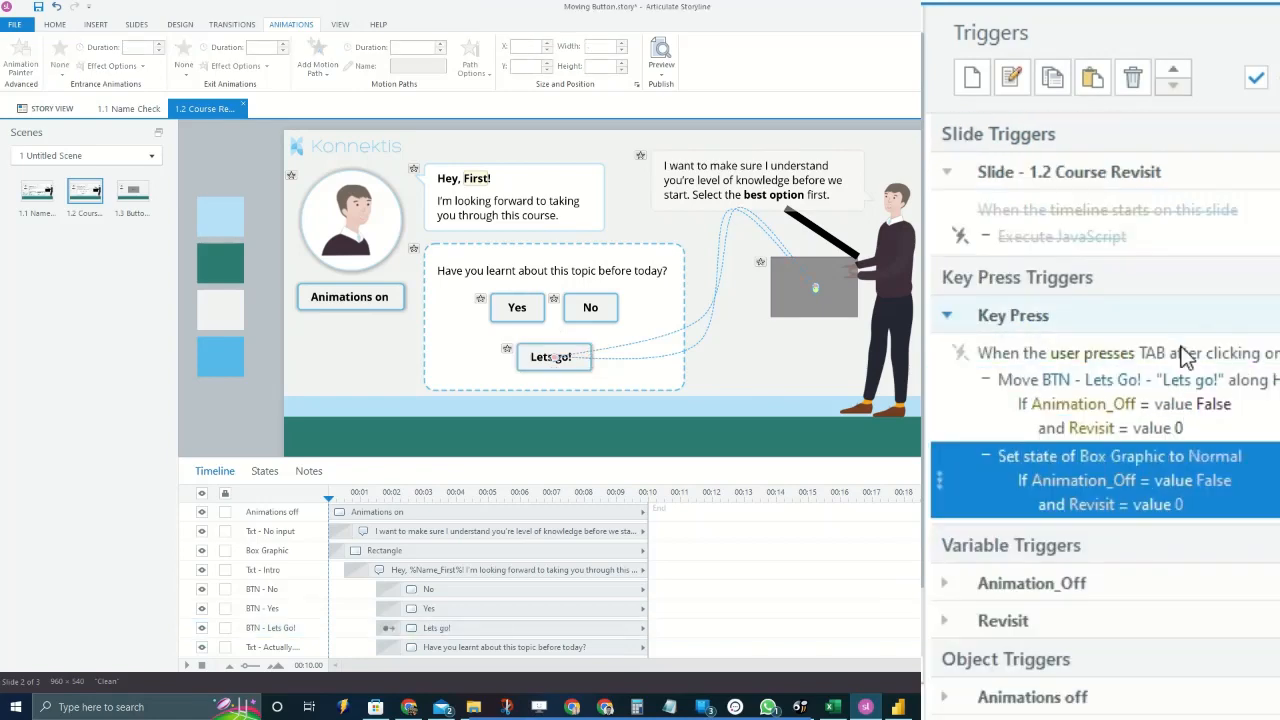
left_click(1260, 420)
left_click(1097, 455)
left_click(947, 311)
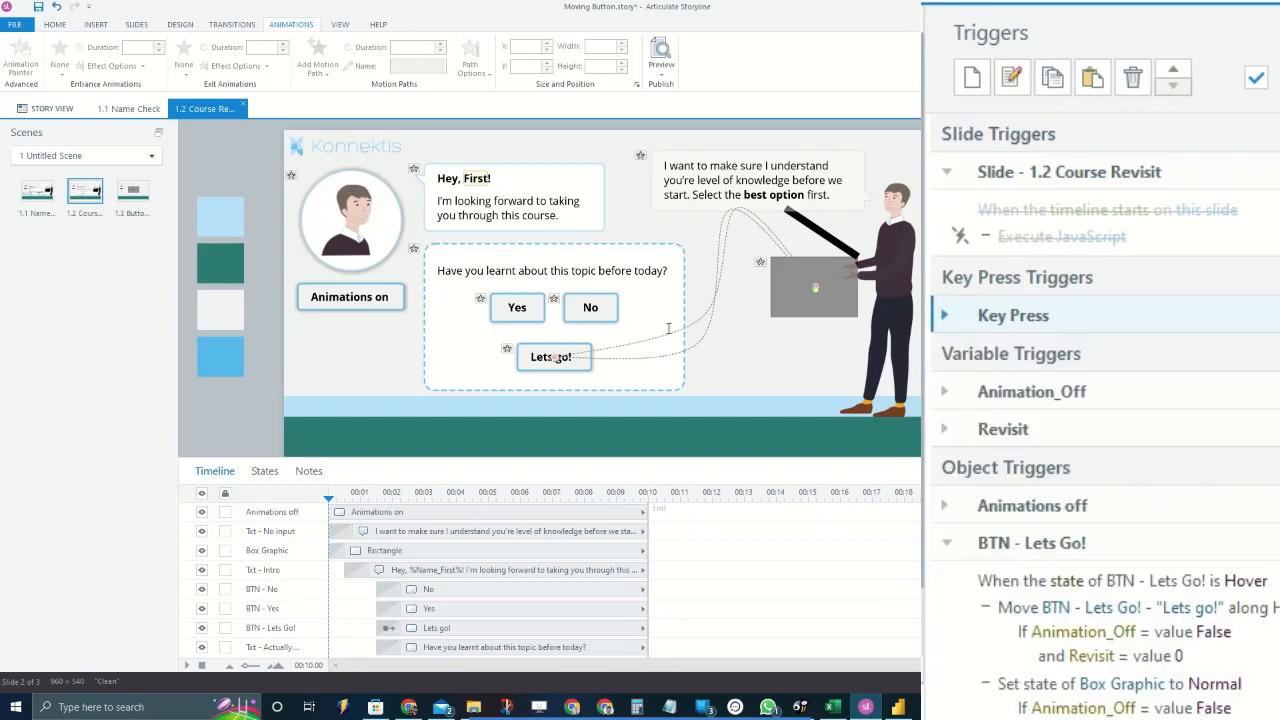
Examine the Box Graphic and button state actions run when BTN - Lets Go!'s Hide! animation completes, and collapse the group
scroll(1248, 591, "down", 3)
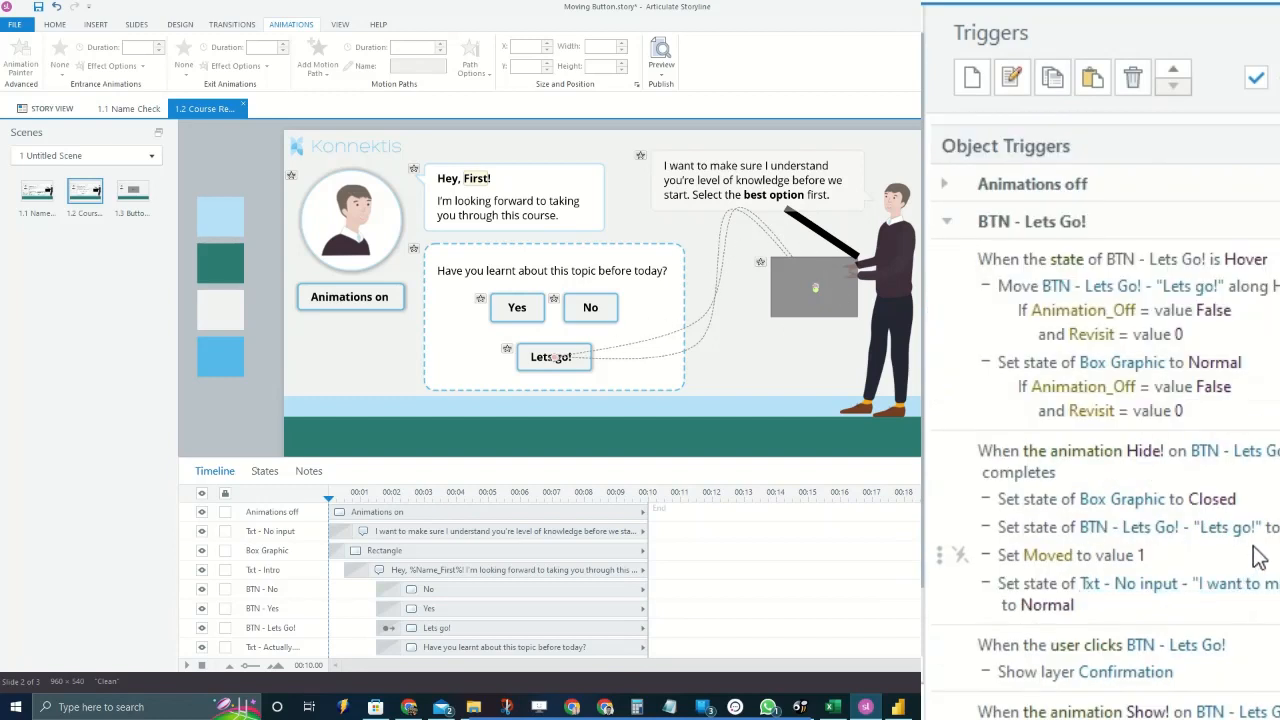
left_click(1262, 499)
left_click(1264, 527)
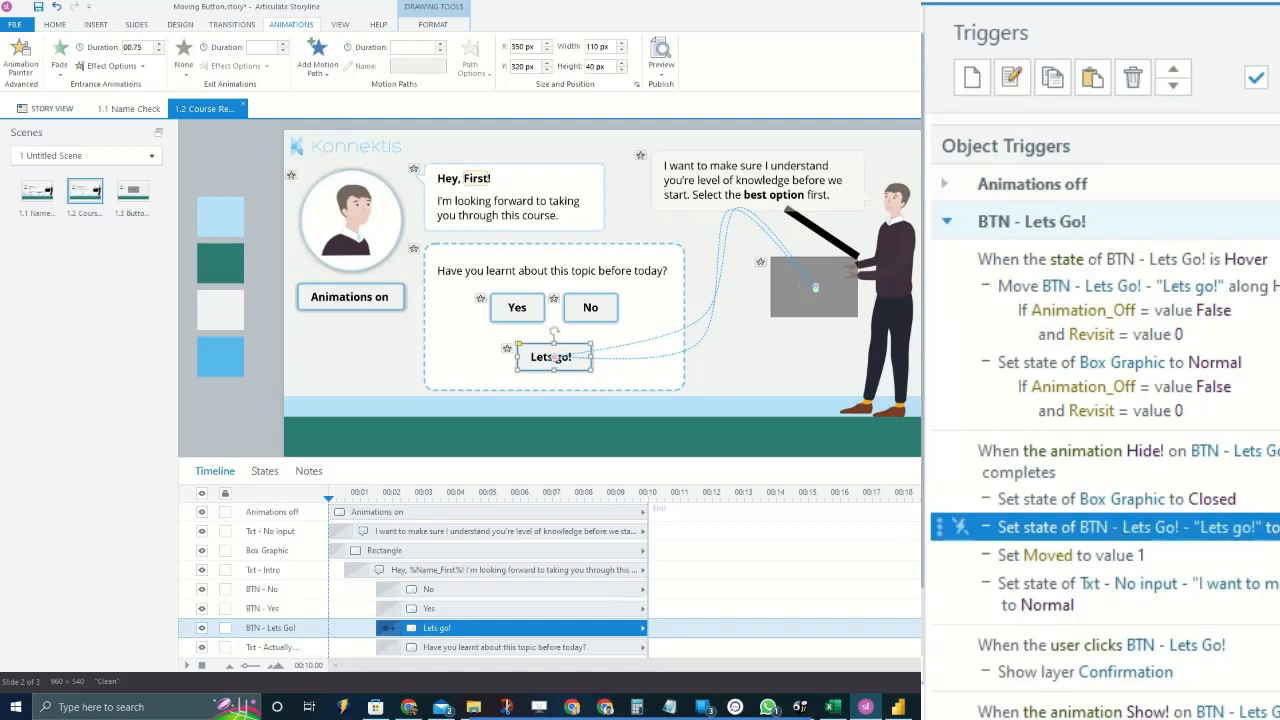
left_click(947, 221)
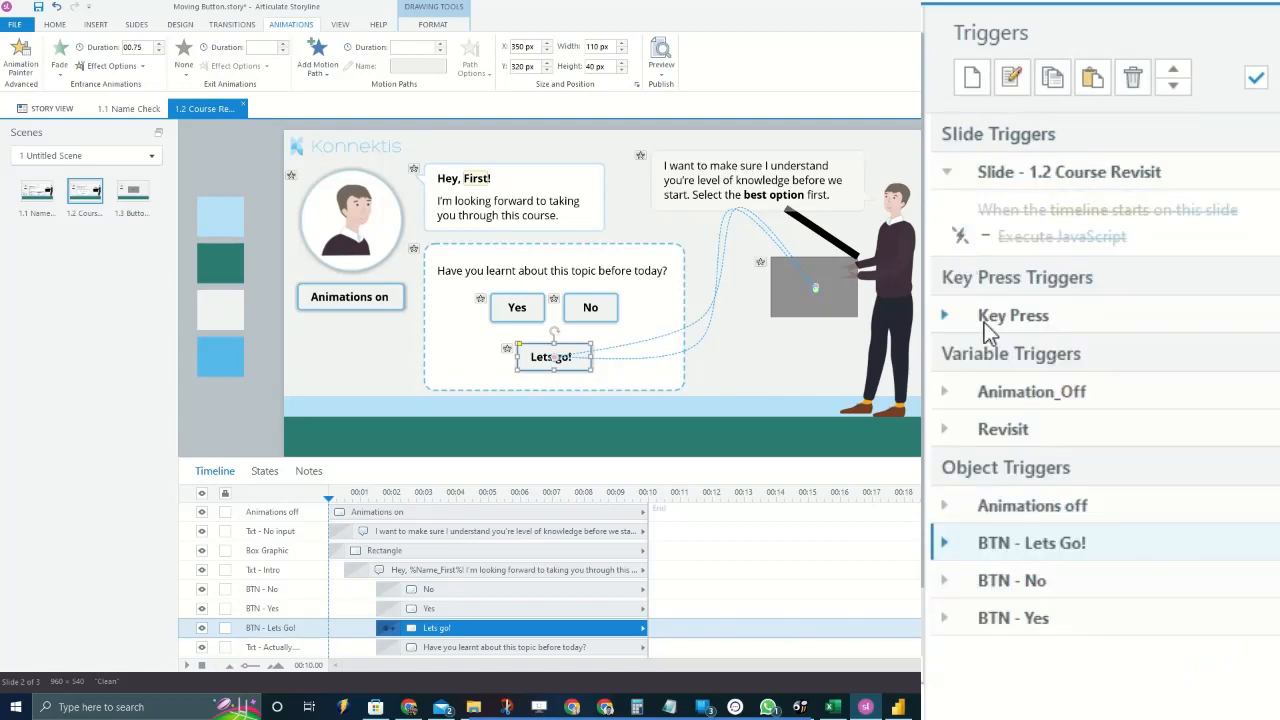
Examine each action and its conditions in the Revisit variable trigger, and collapse the group
left_click(945, 430)
scroll(1234, 489, "down", 2)
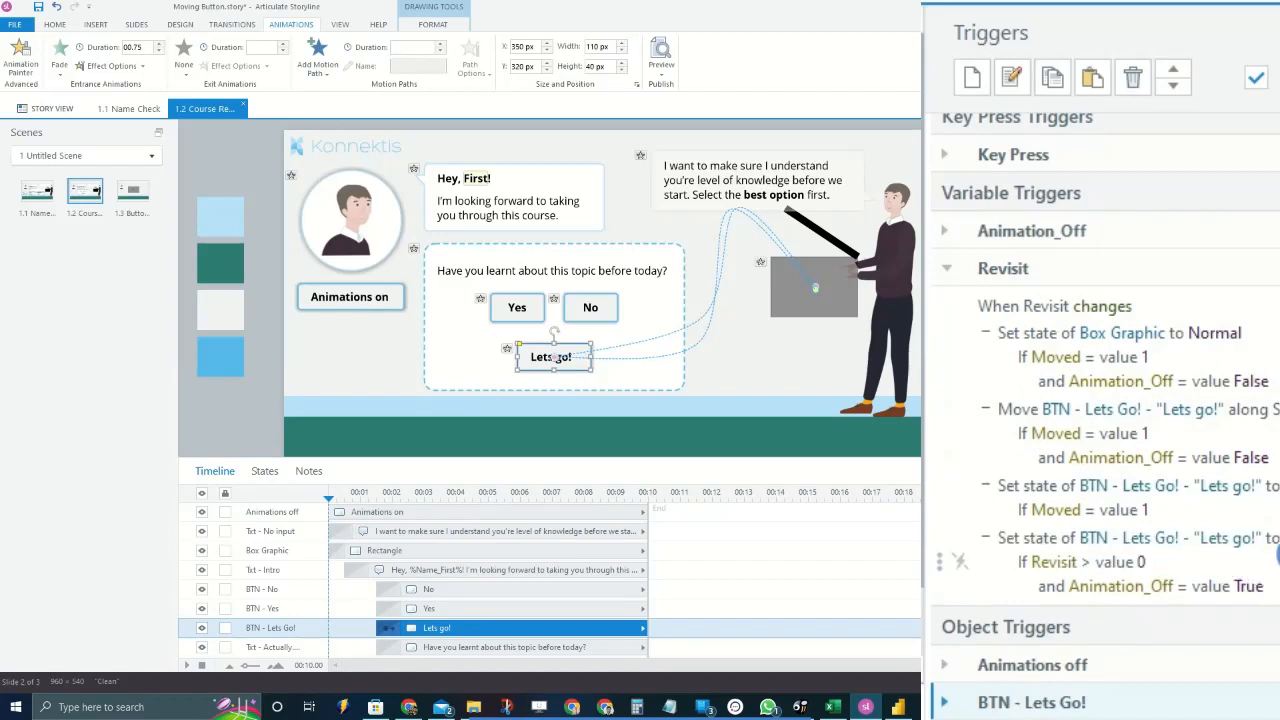
left_click(1270, 555)
left_click(960, 496)
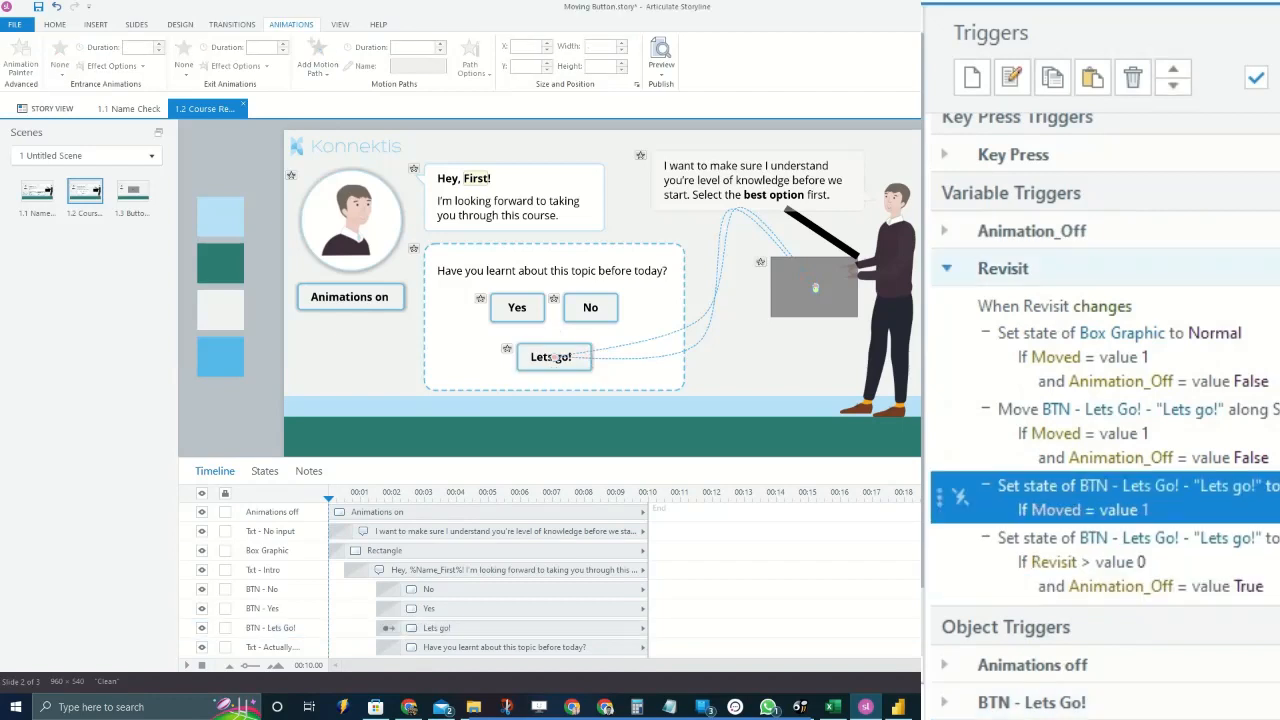
key("Down")
key("Up")
key("Up")
key("Up")
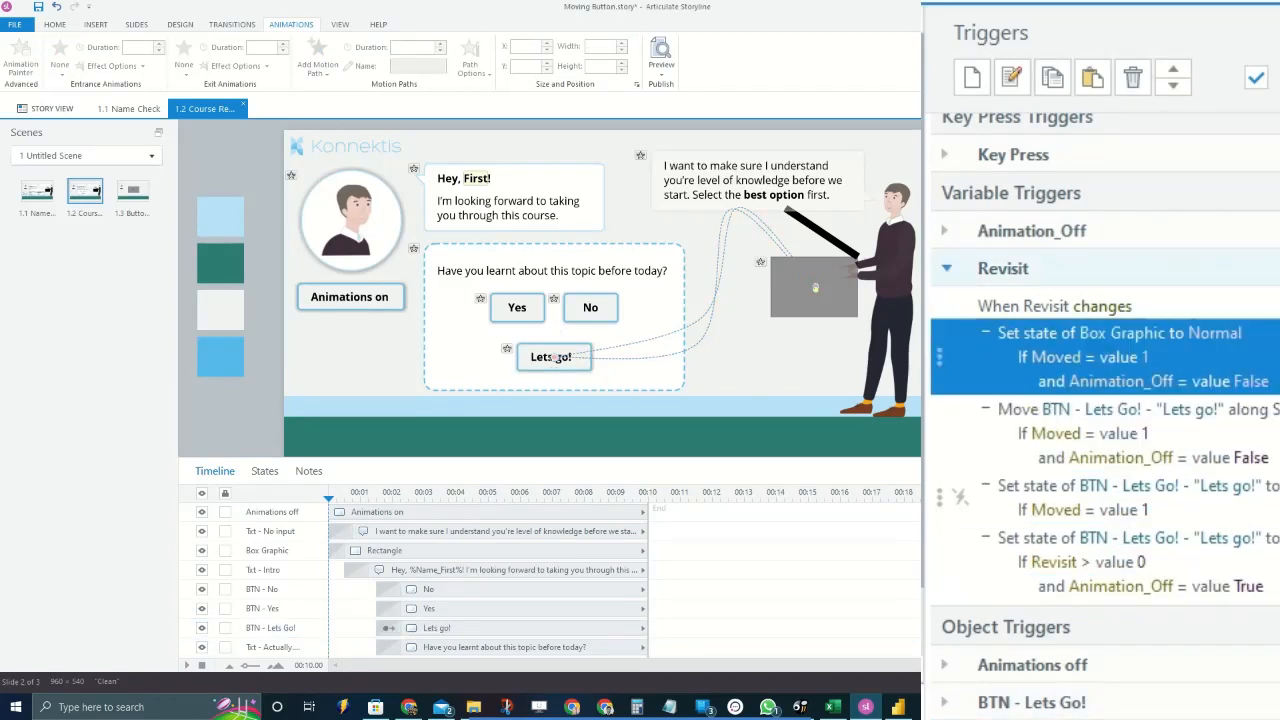
key("Up")
key("Down")
key("Down")
key("Down")
key("Down")
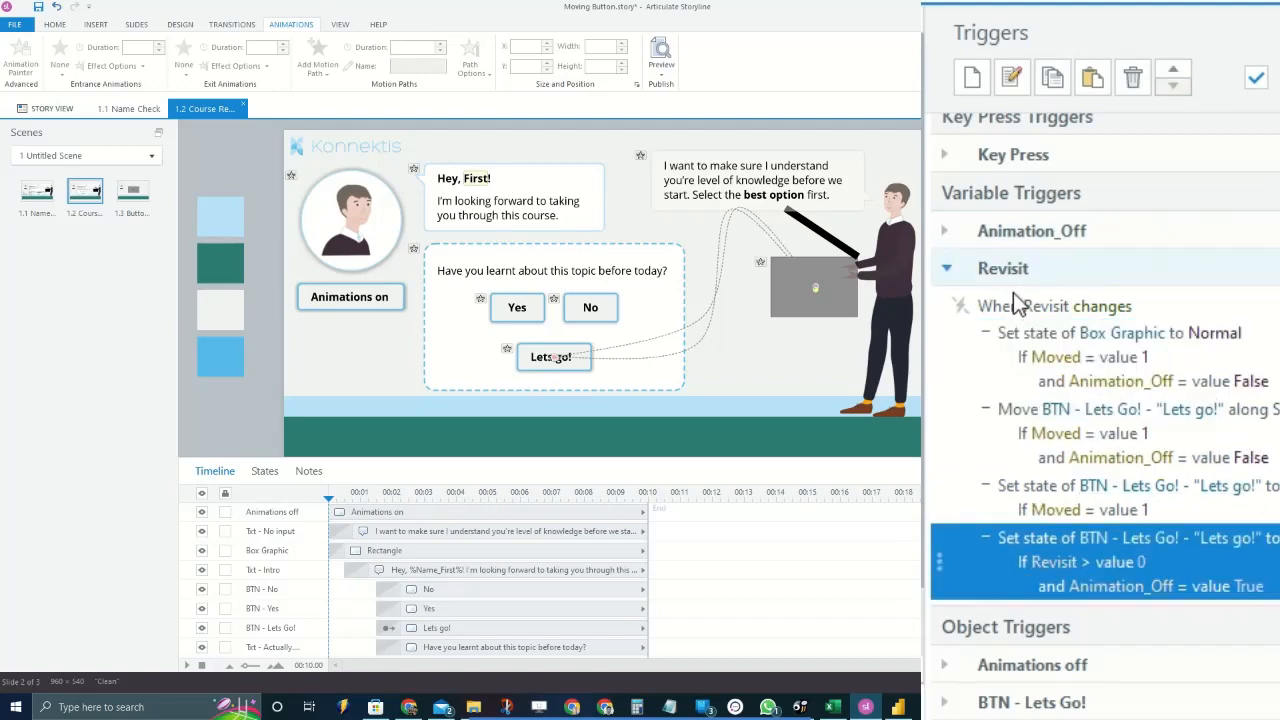
left_click(944, 270)
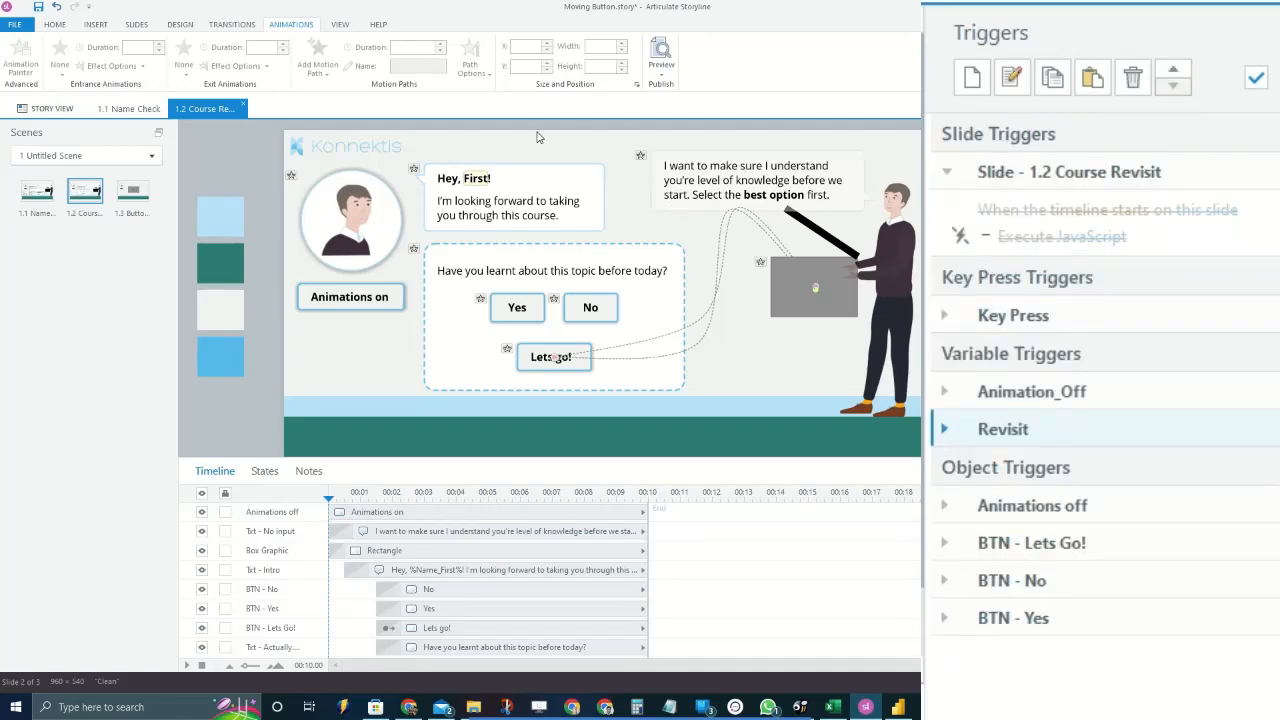
Preview the Course Revisit slide, answer No, and continue with Lets go!
left_click(661, 72)
left_click(646, 93)
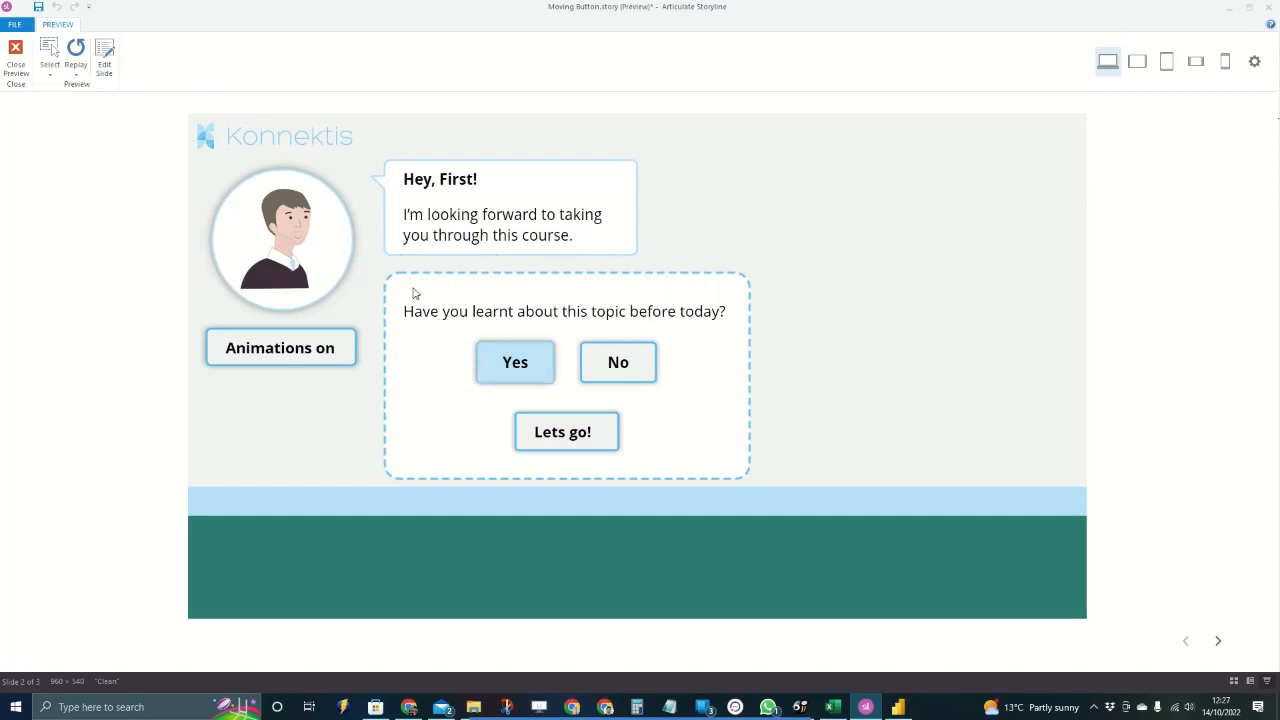
left_click(603, 368)
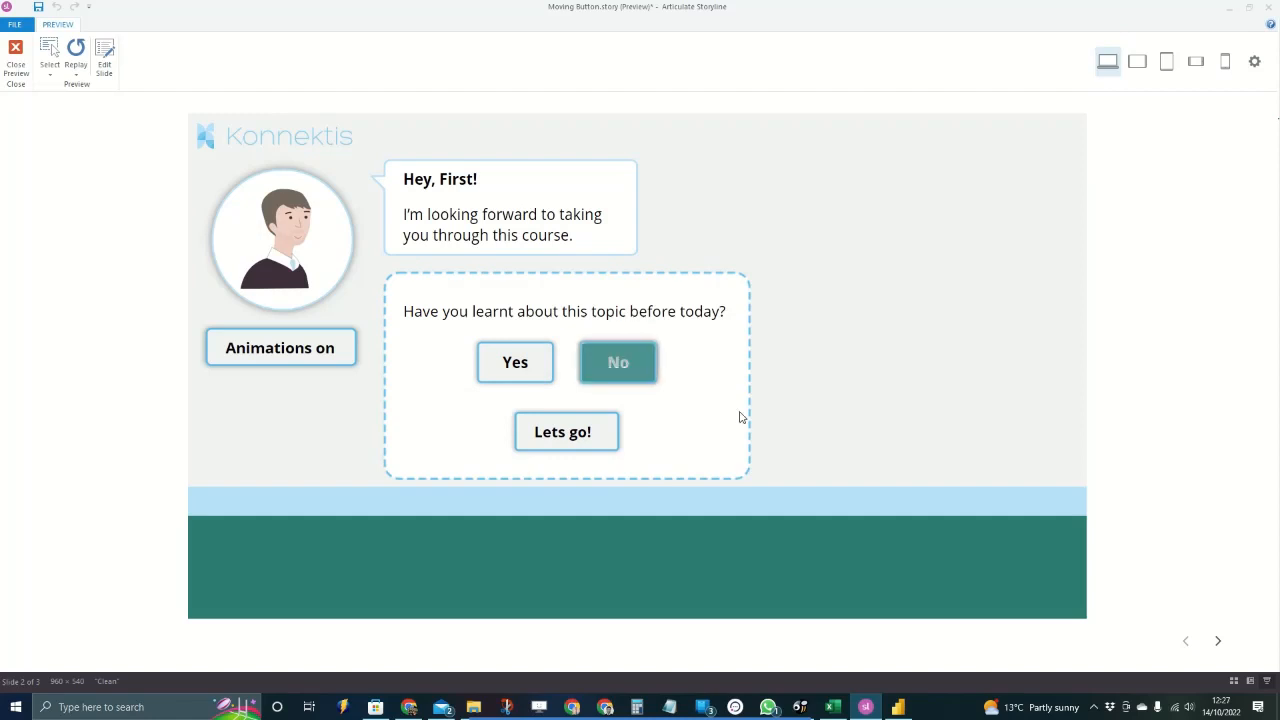
left_click(565, 437)
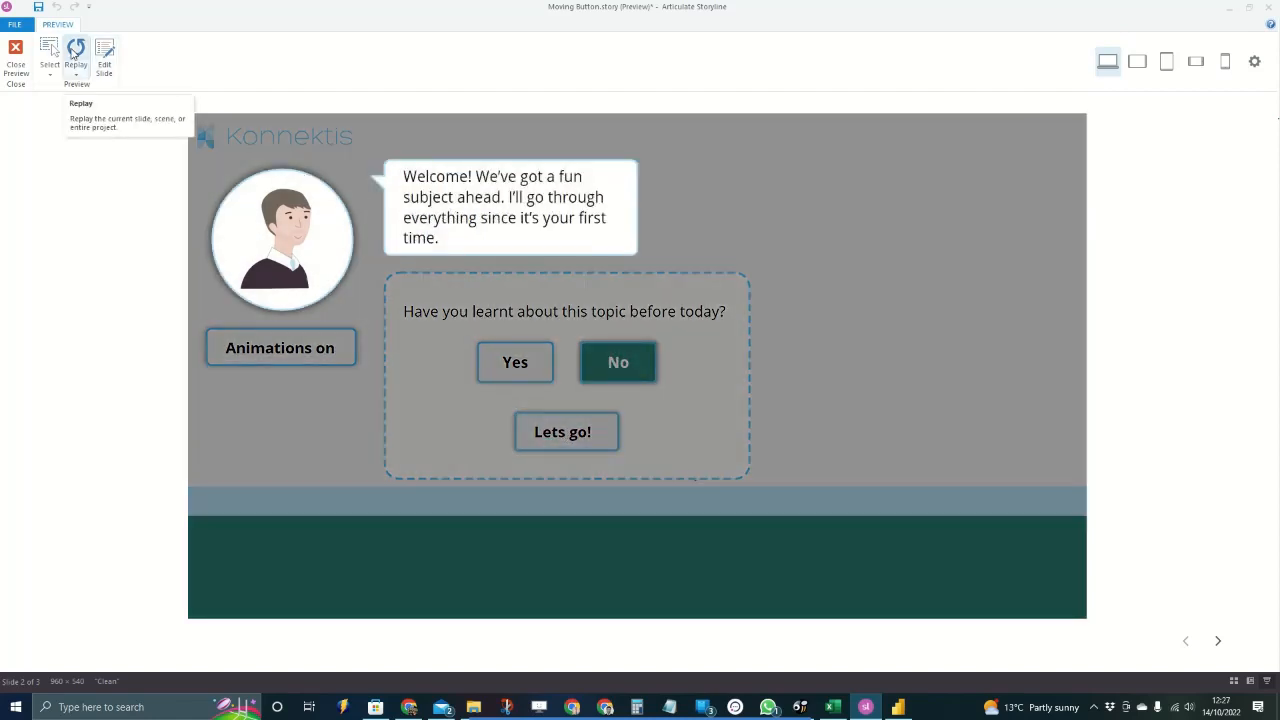
Replay the preview, turn animations off, alternate between the No and Yes answers, and continue with Lets go! on Yes
left_click(75, 50)
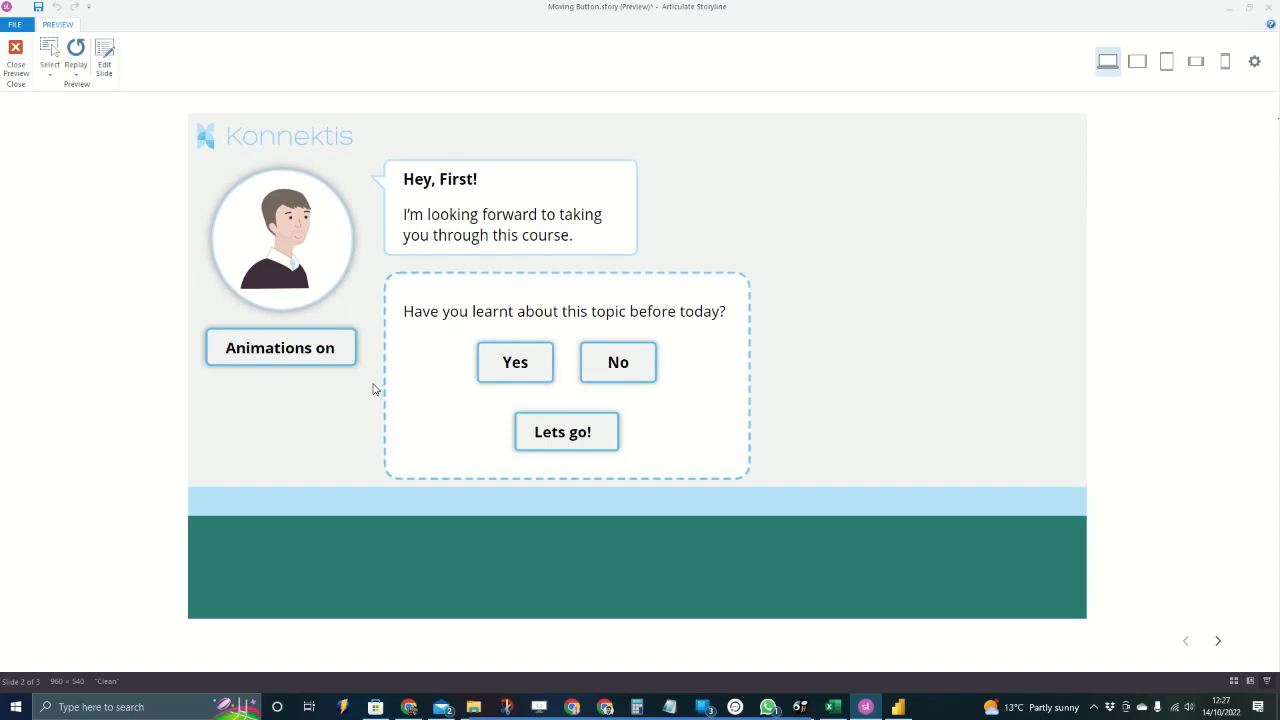
key("Tab")
left_click(286, 352)
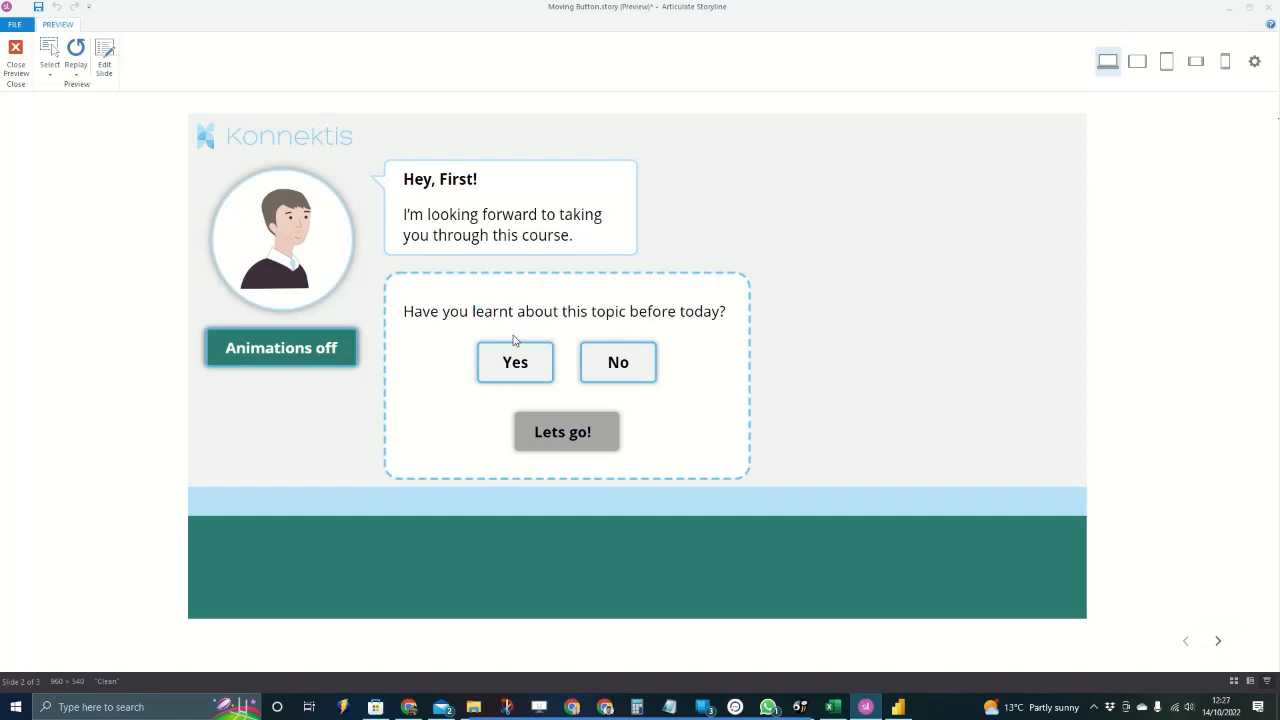
left_click(638, 362)
left_click(515, 365)
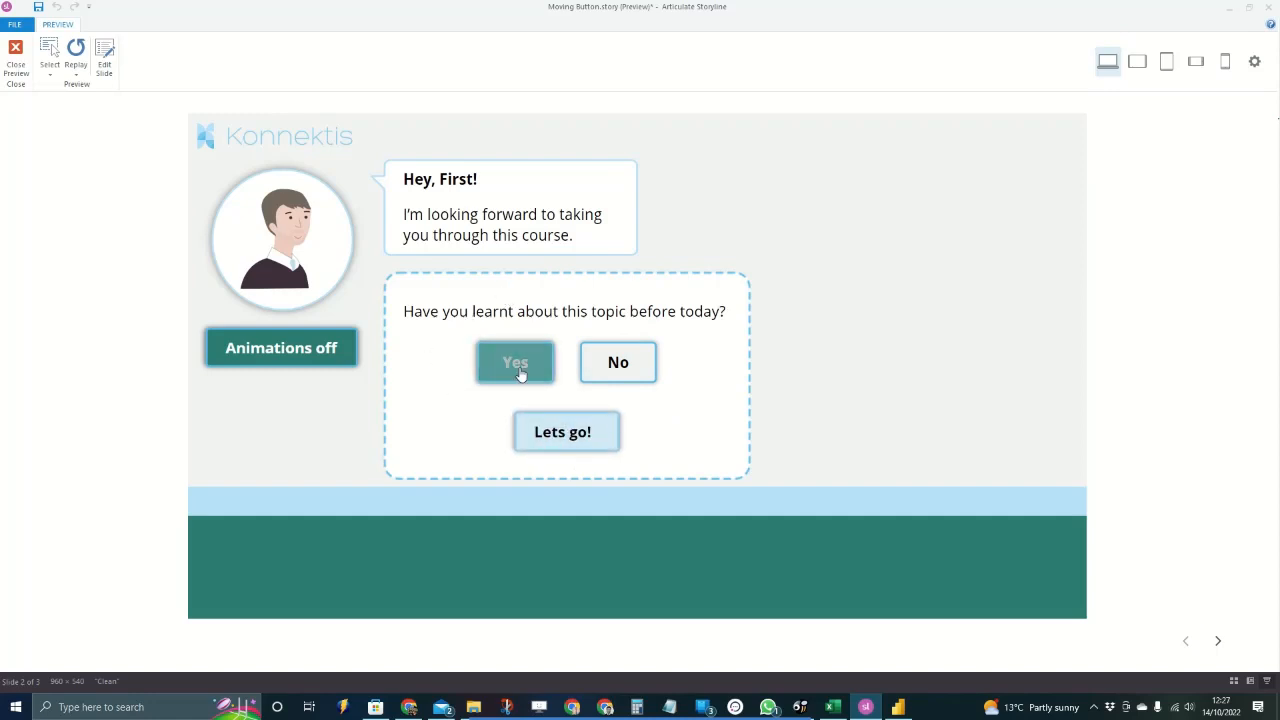
left_click(614, 366)
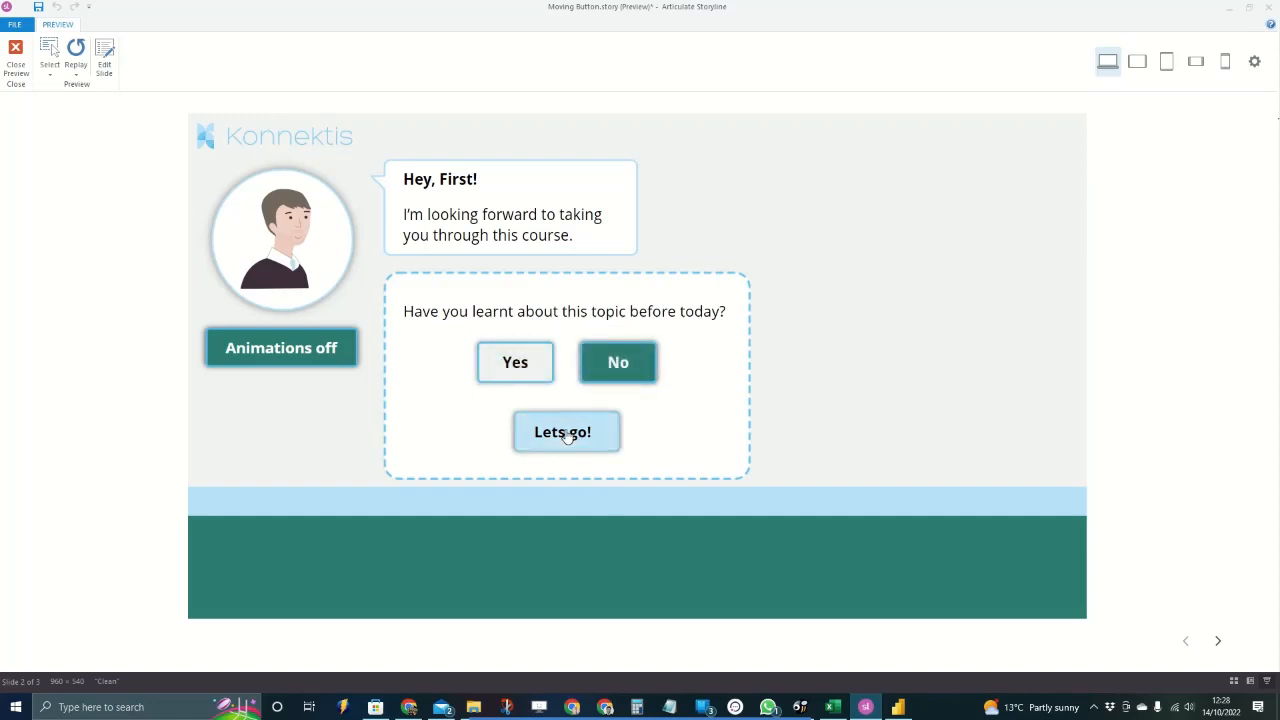
left_click(518, 376)
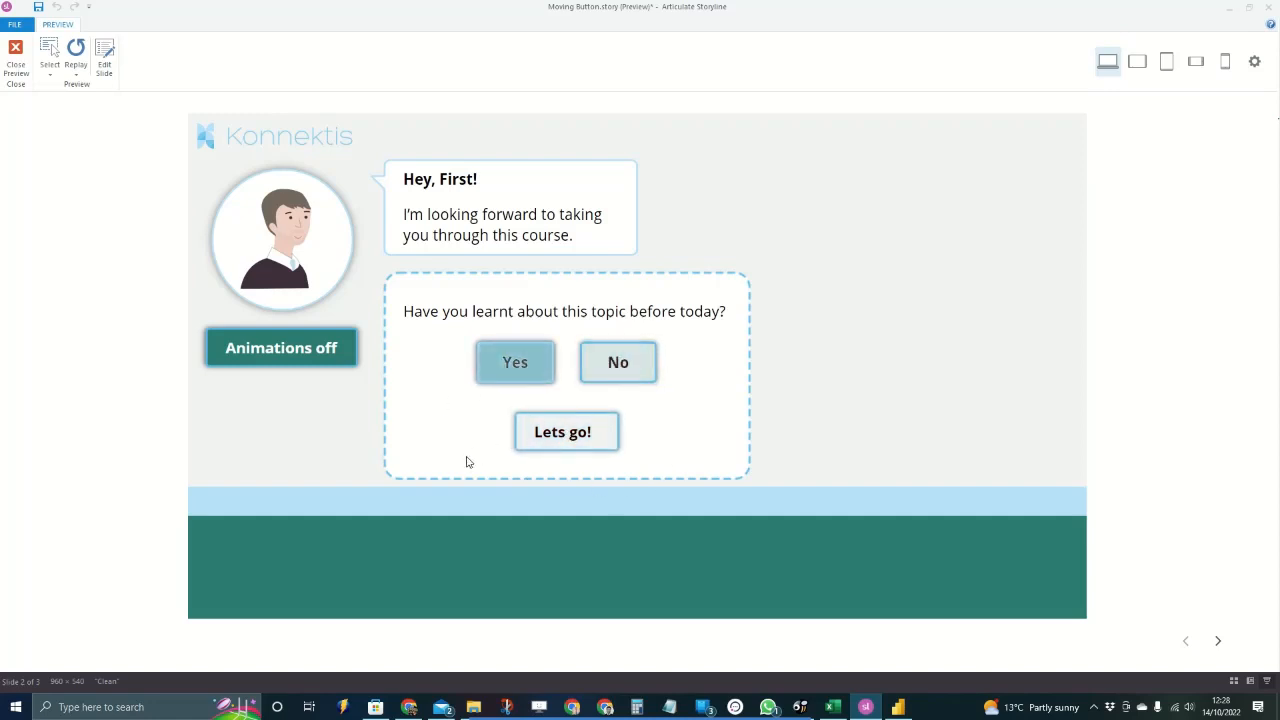
left_click(580, 440)
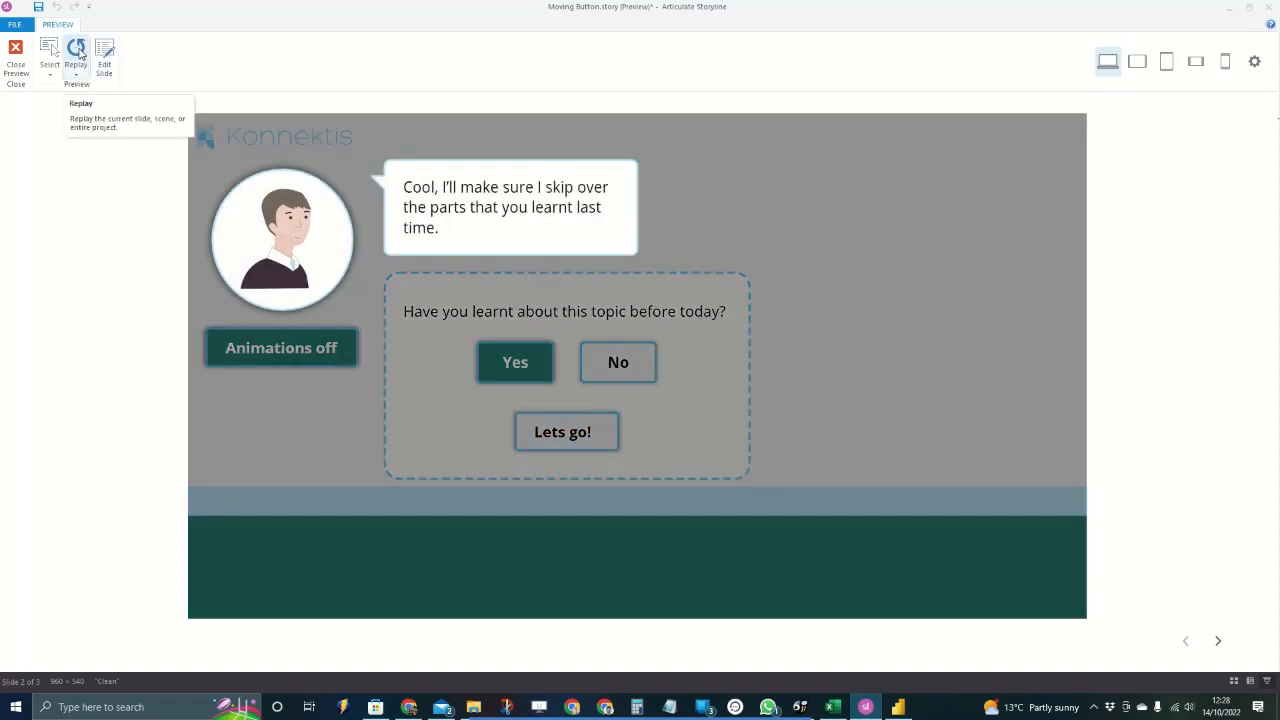
Replay the preview, try Lets go! without an answer, and continue with animations off and Yes selected
left_click(80, 56)
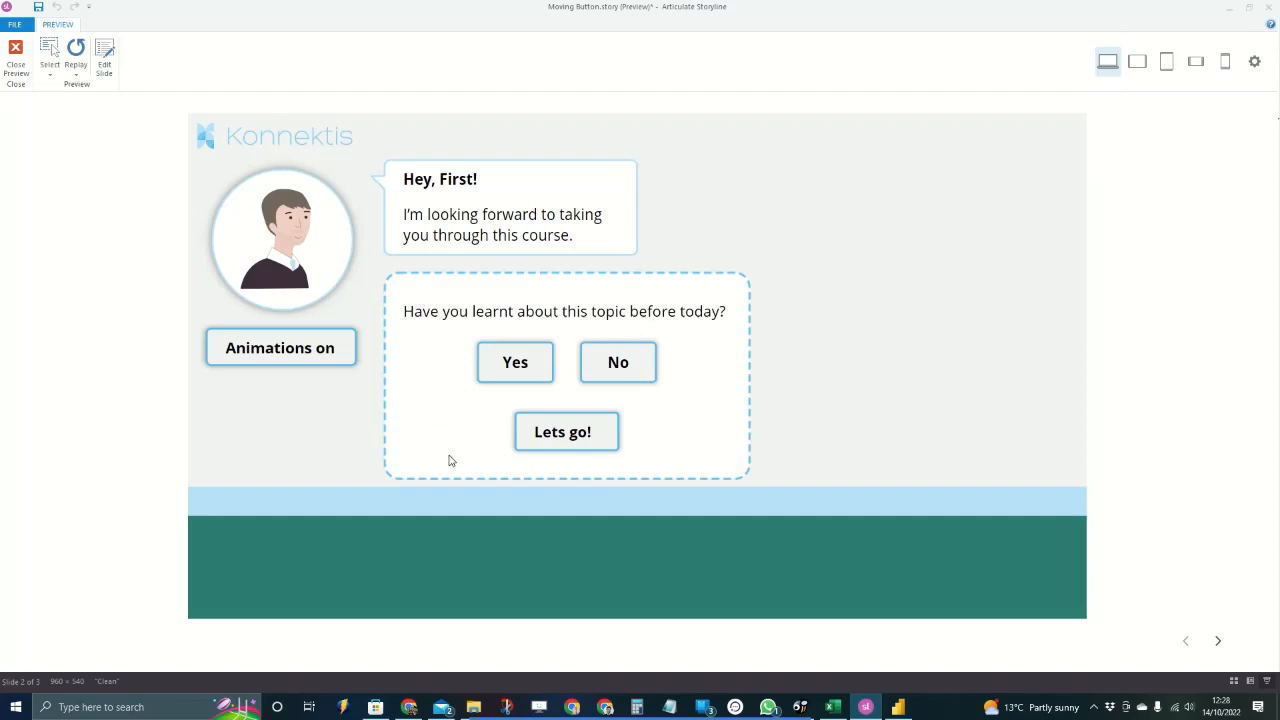
left_click(544, 431)
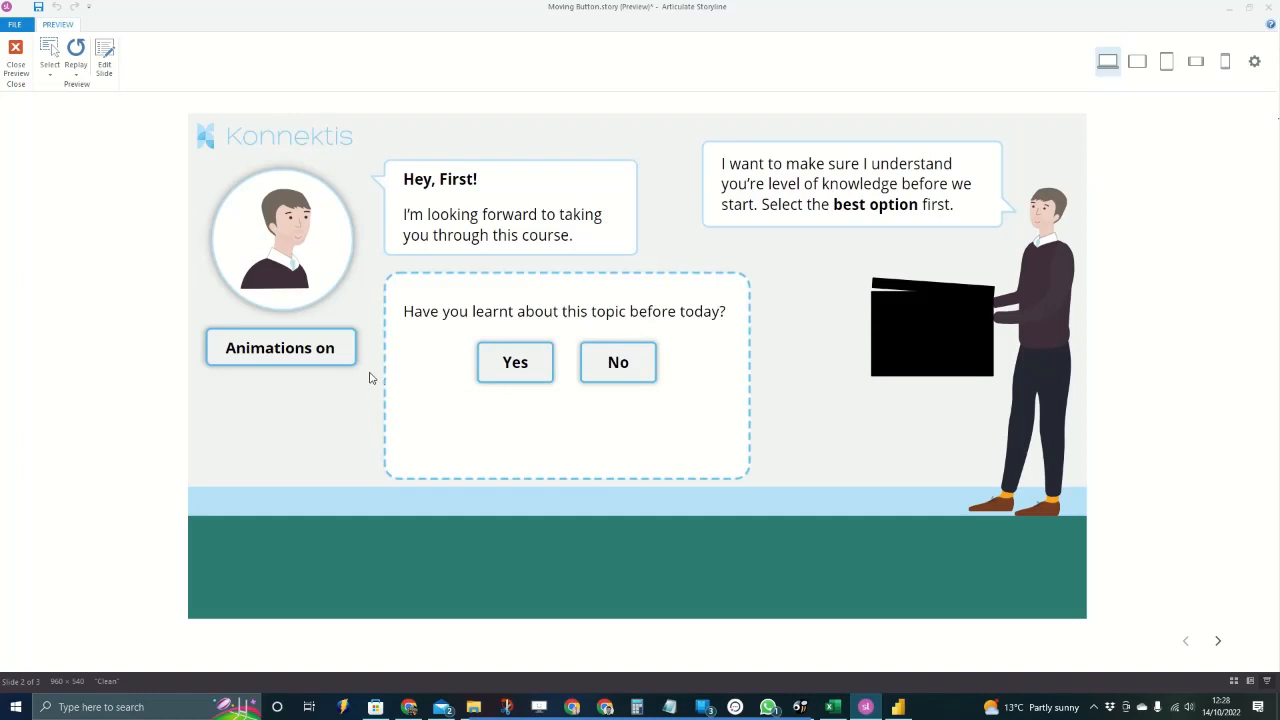
left_click(300, 348)
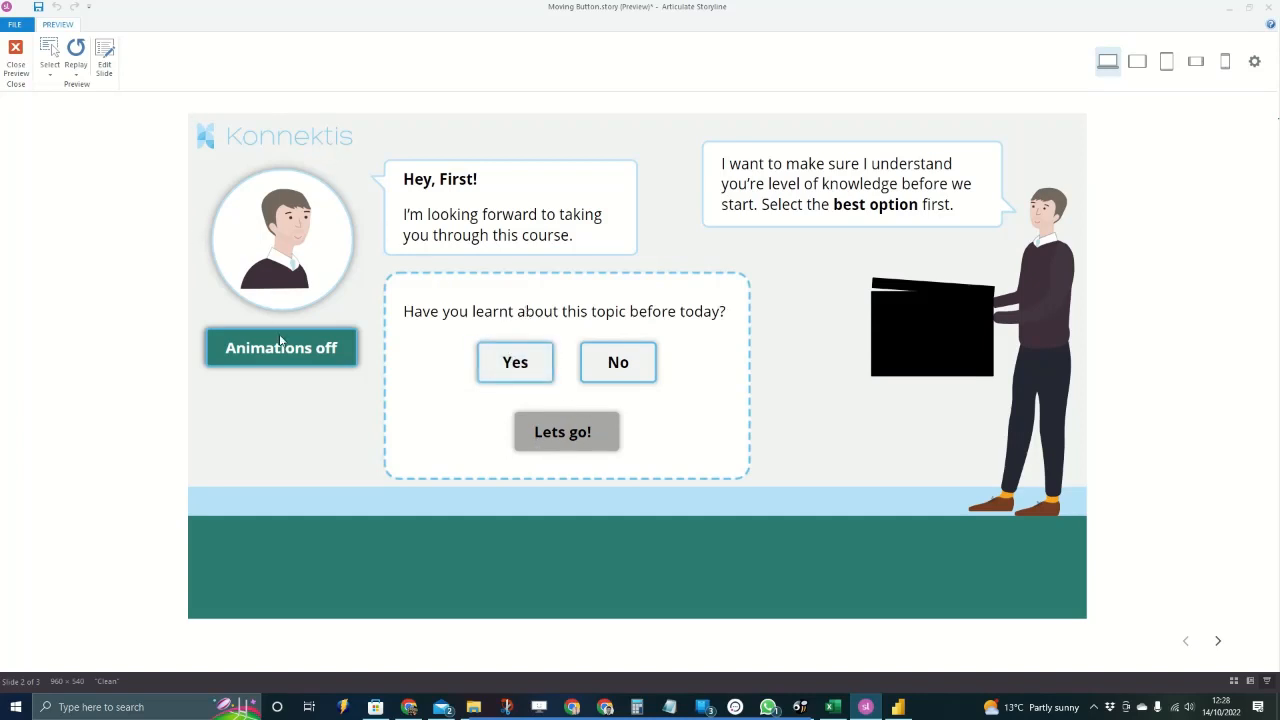
left_click(518, 372)
left_click(509, 364)
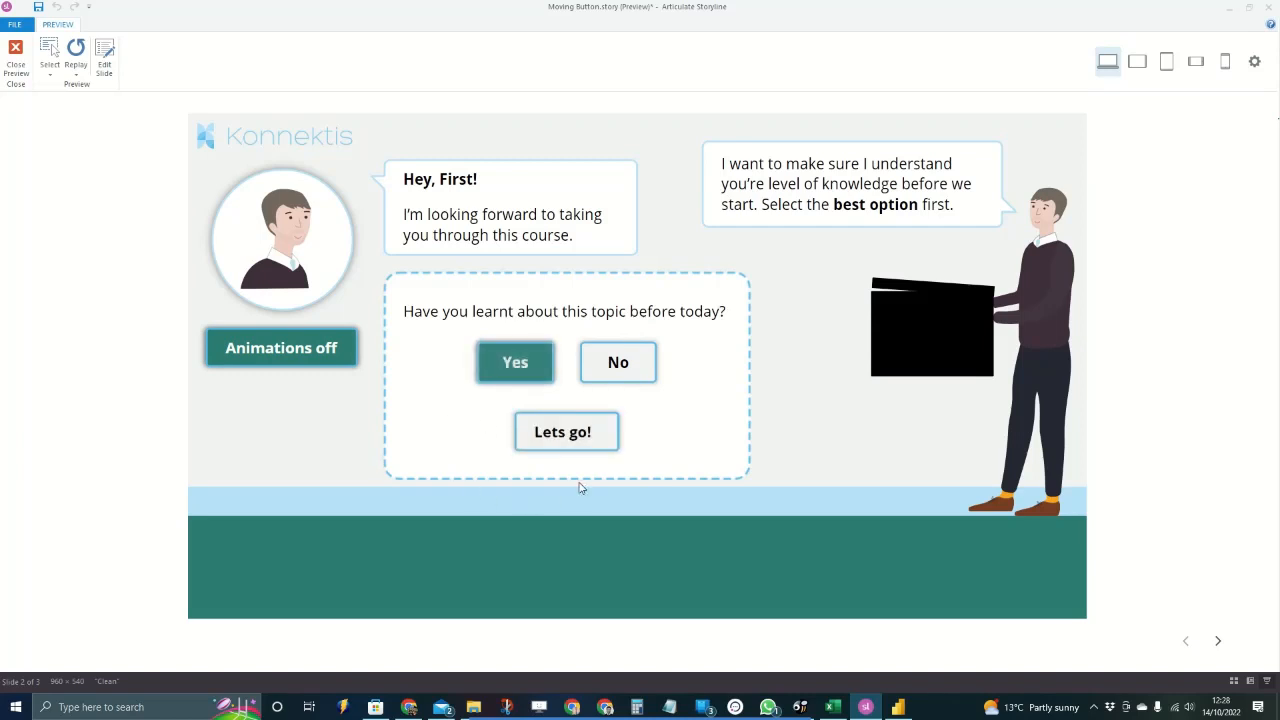
left_click(583, 436)
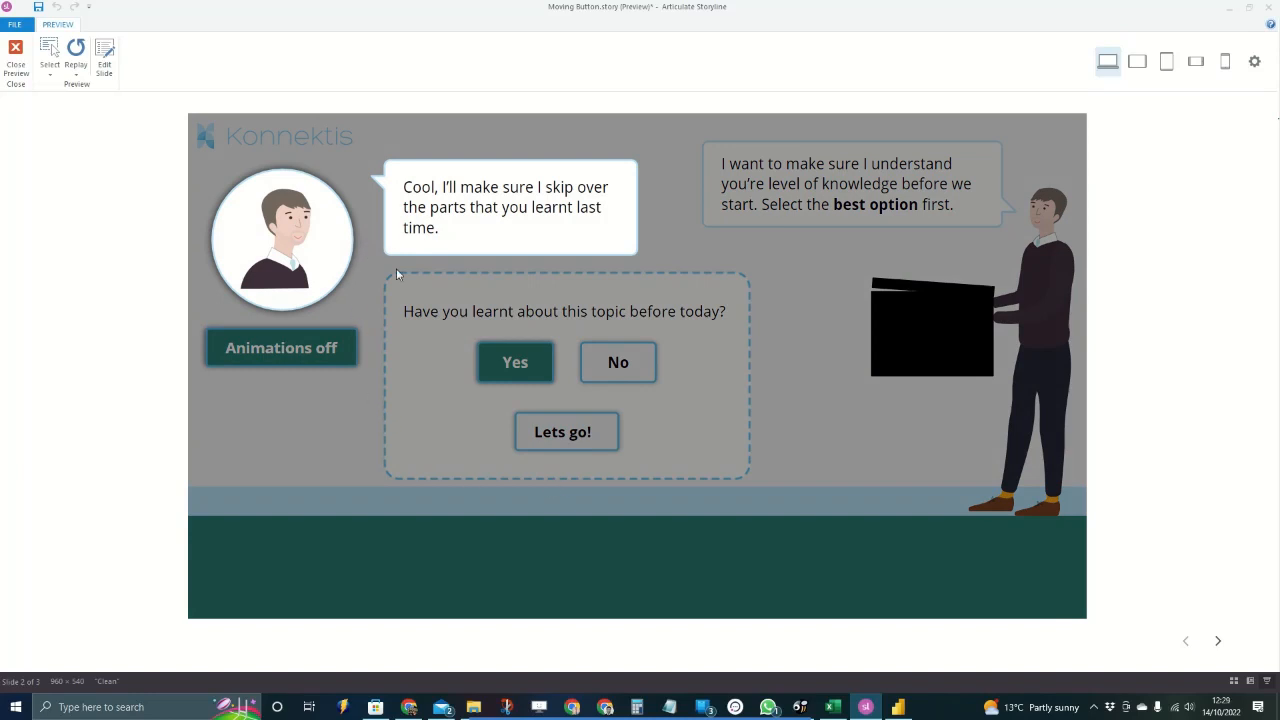
Replay the preview, test Lets go! once more without choosing an answer, and close the preview
left_click(74, 56)
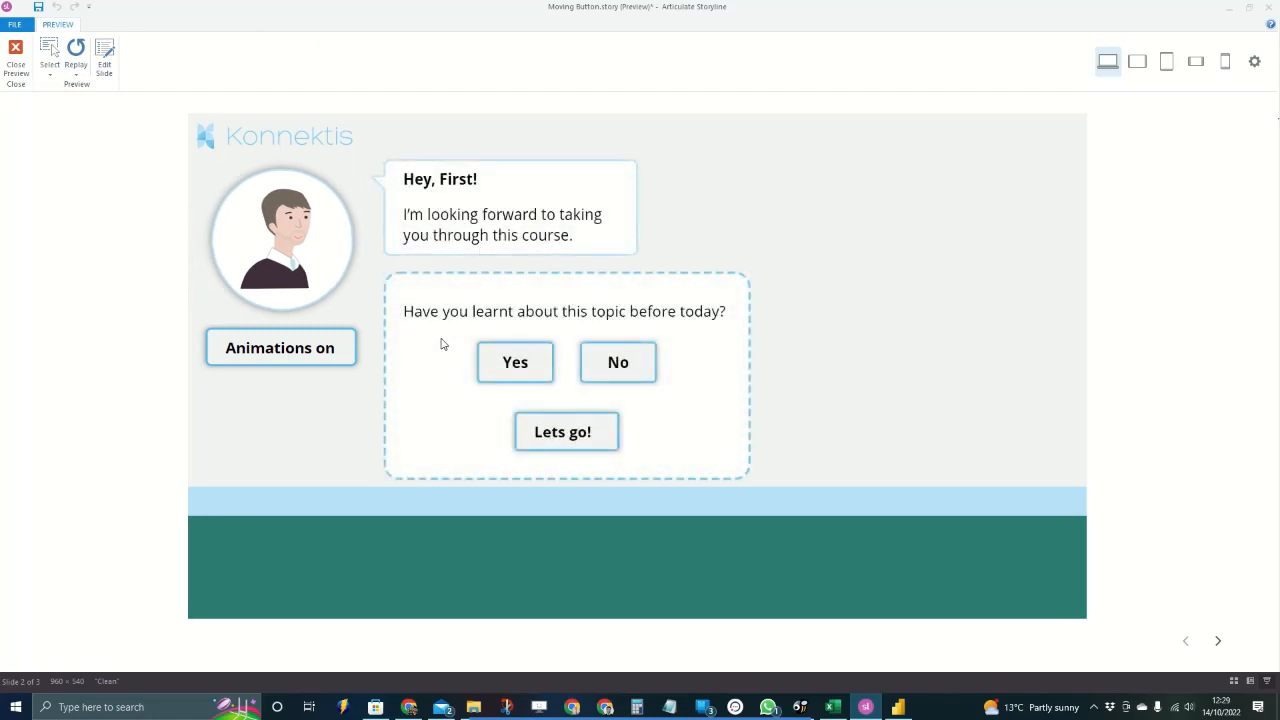
left_click(313, 362)
left_click(578, 434)
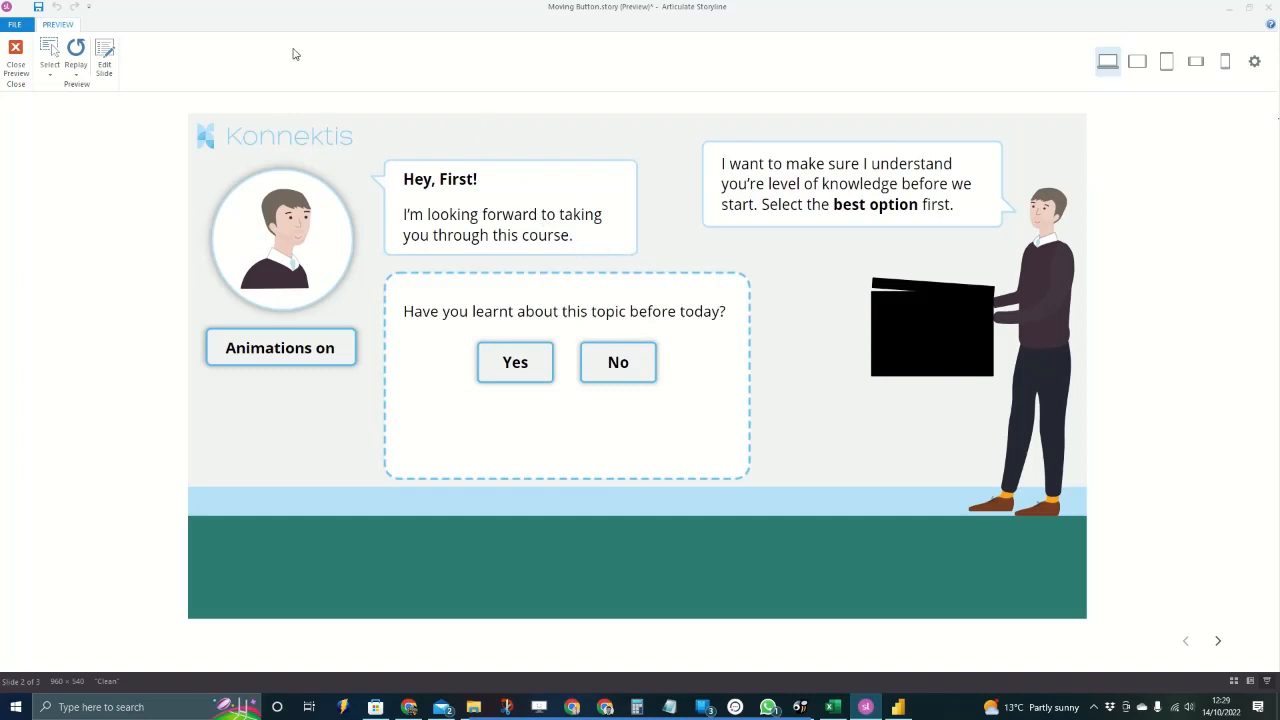
left_click(16, 60)
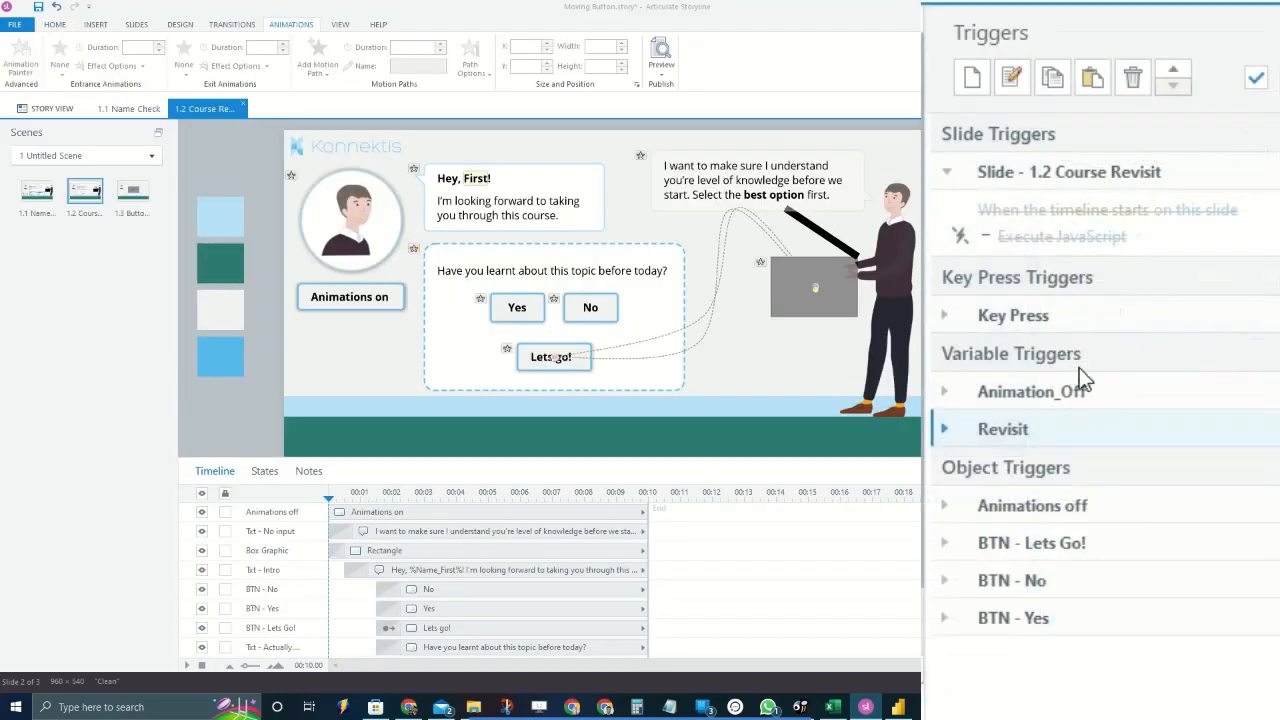
Examine the click trigger on the Animations off button and the Show! motion path of the Lets go! button
left_click(1090, 504)
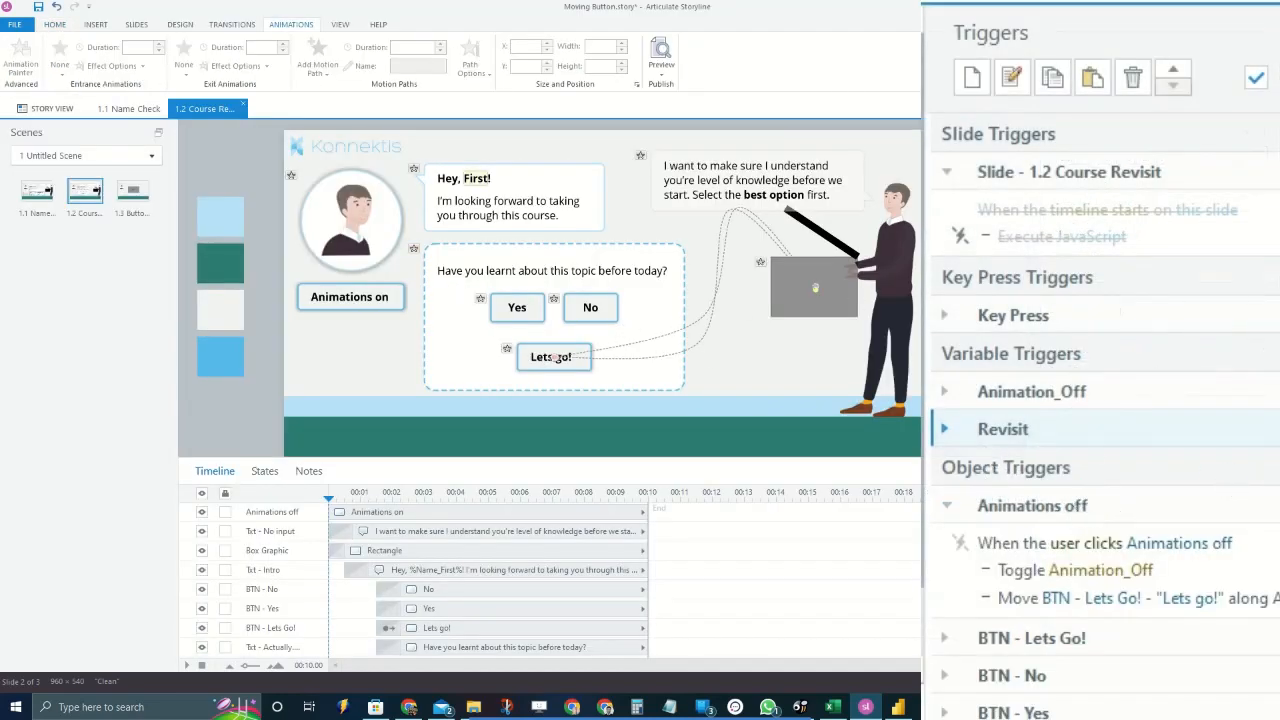
left_click(1050, 543)
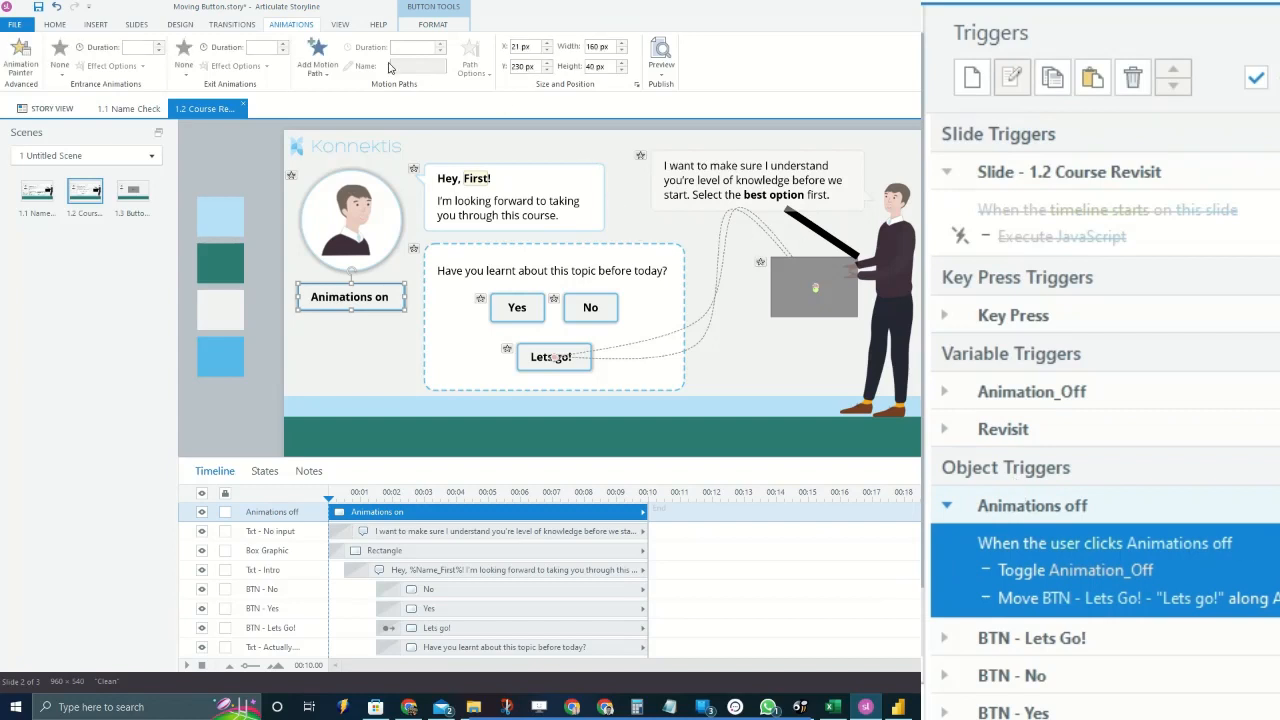
left_click(700, 325)
left_click(700, 342)
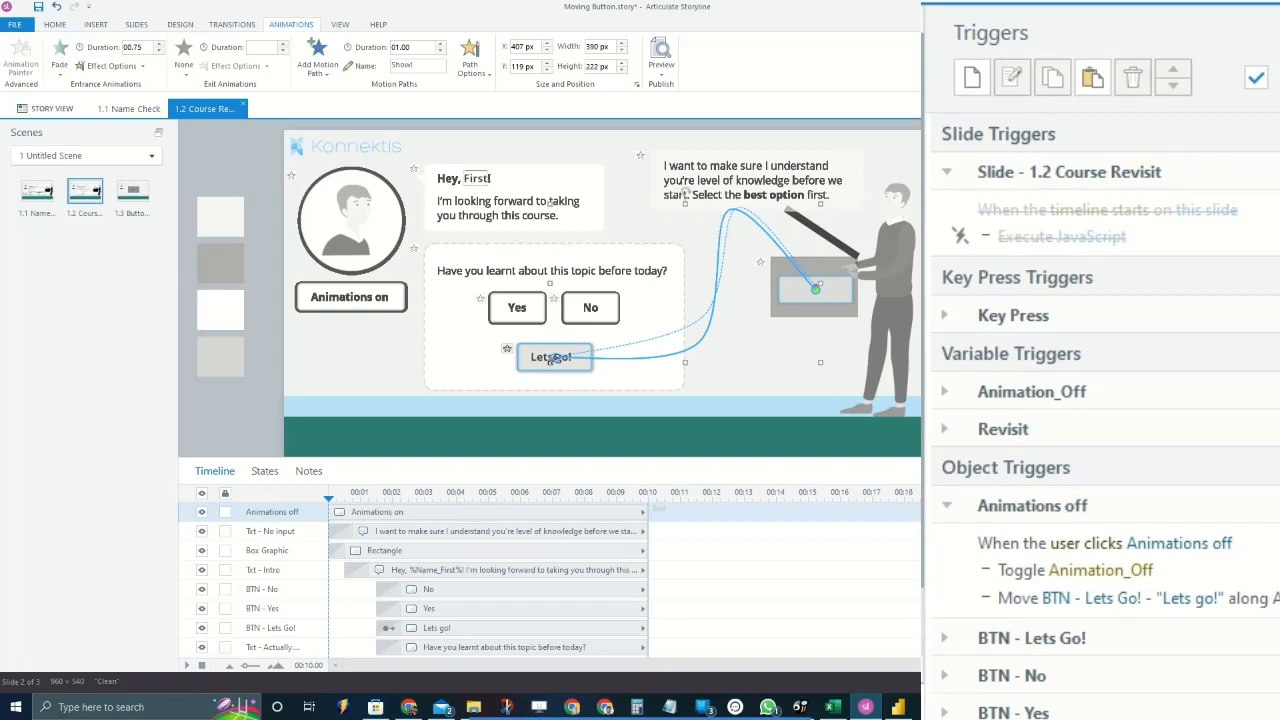
Select the Lets go! button, check the available motion path types, and inspect its motion paths on the slide
left_click(472, 382)
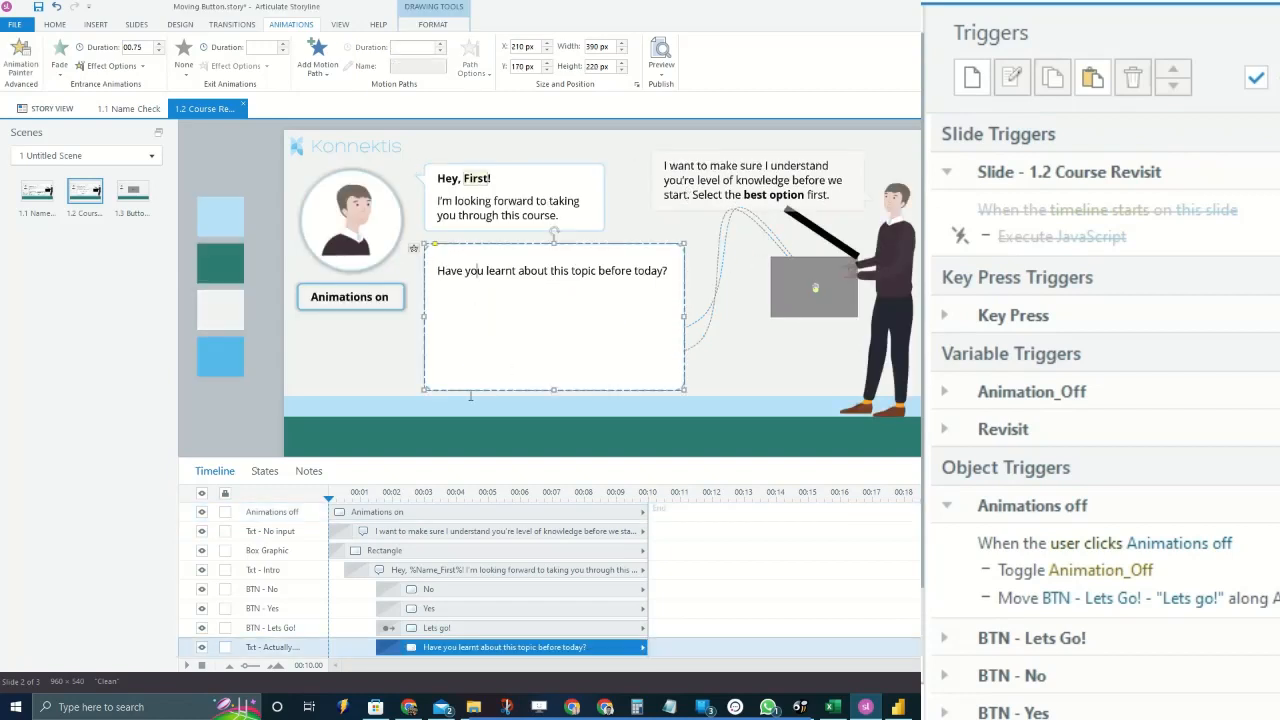
left_click(336, 400)
left_click(535, 362)
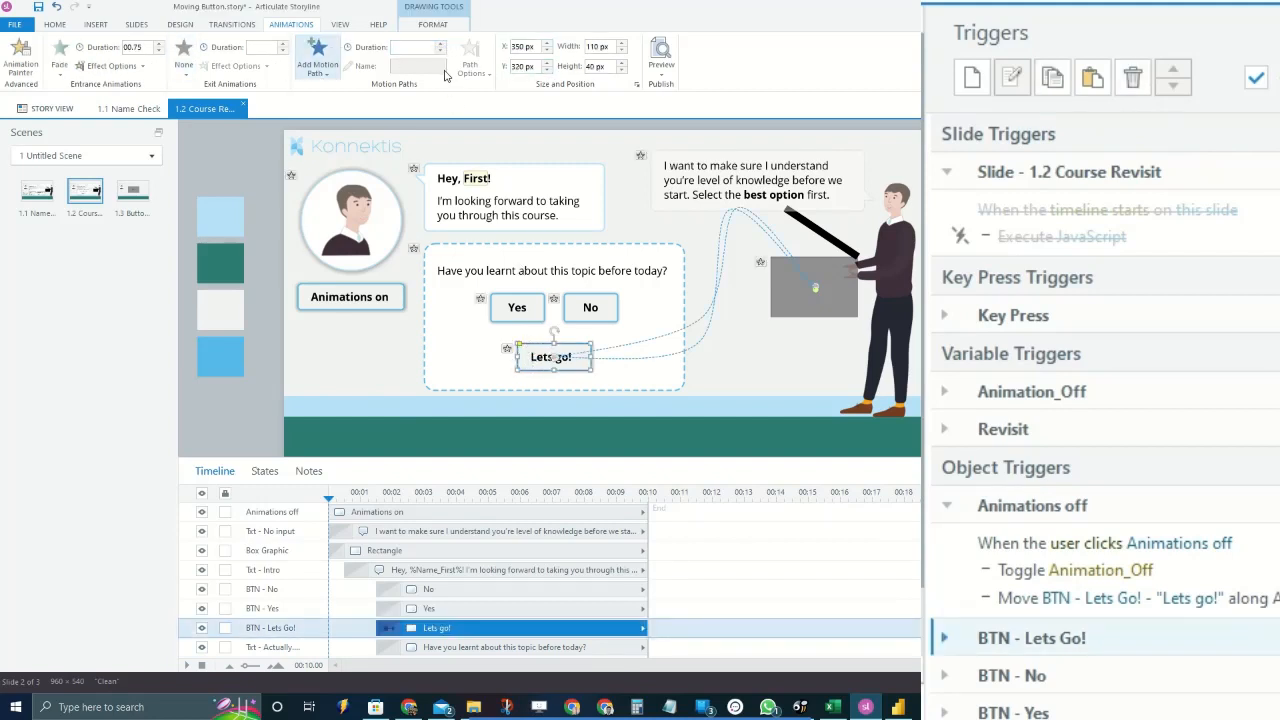
left_click(320, 60)
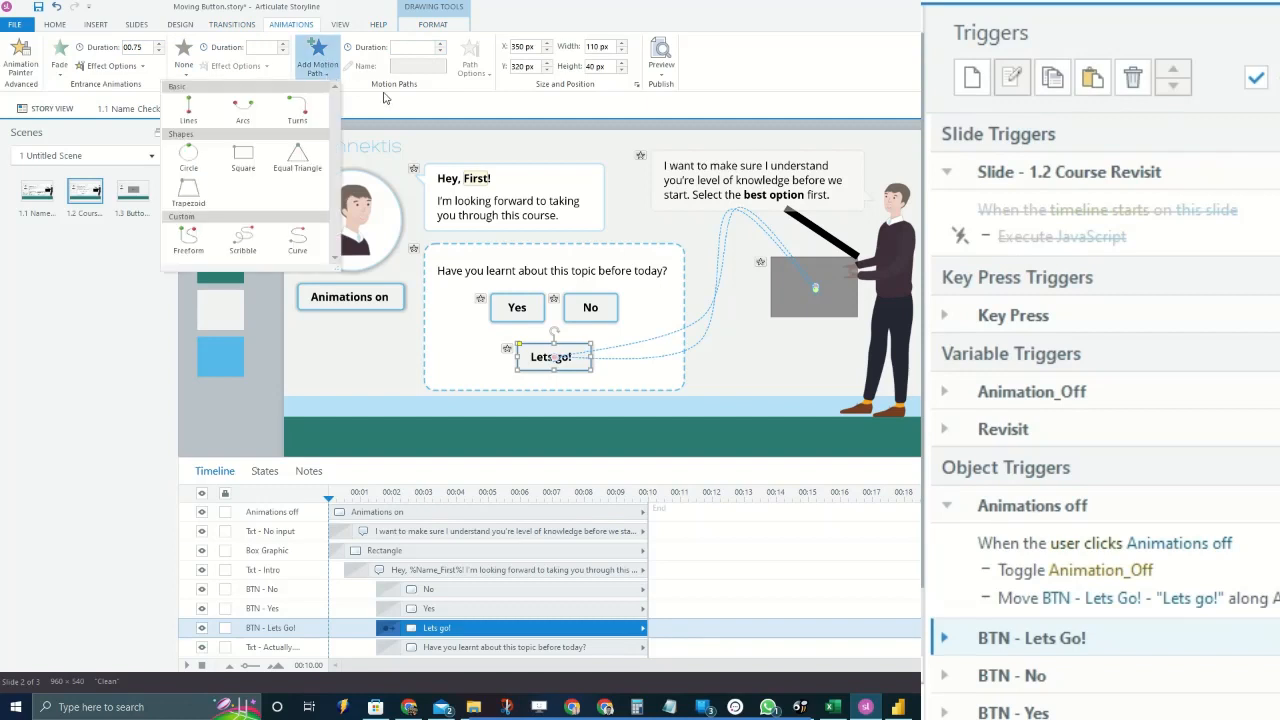
left_click(387, 95)
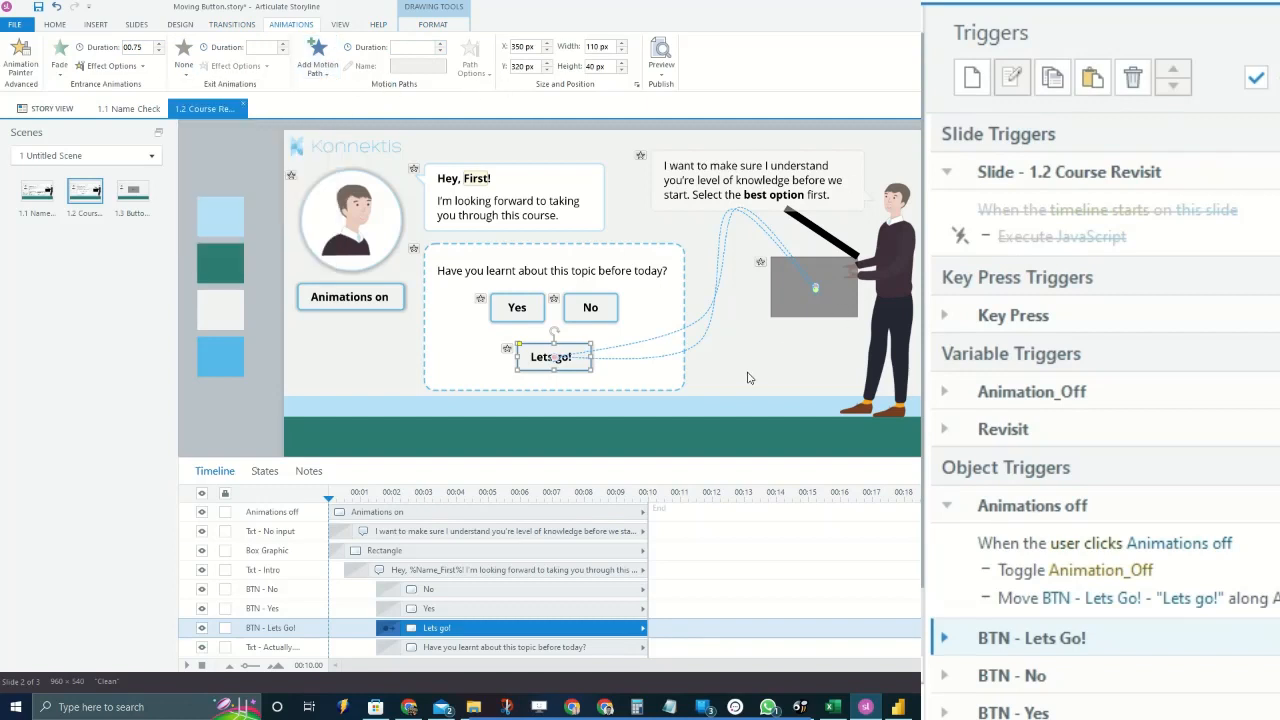
left_click(714, 325)
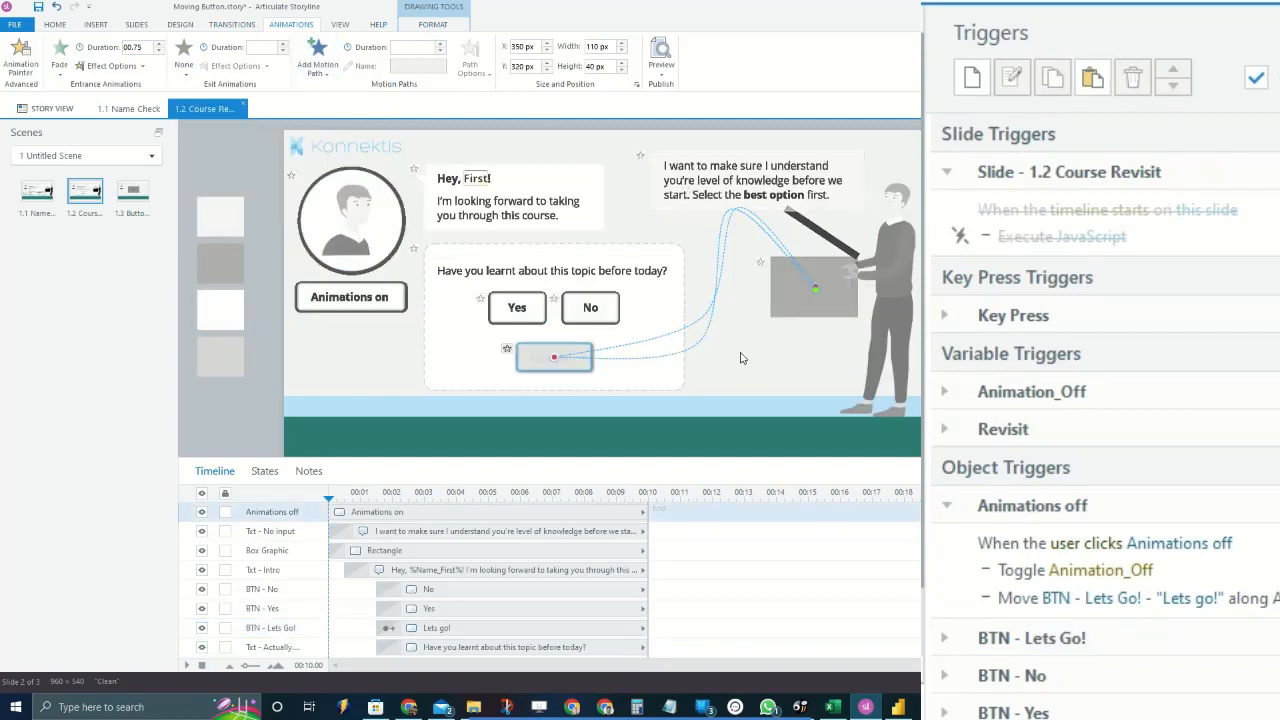
left_click(700, 328)
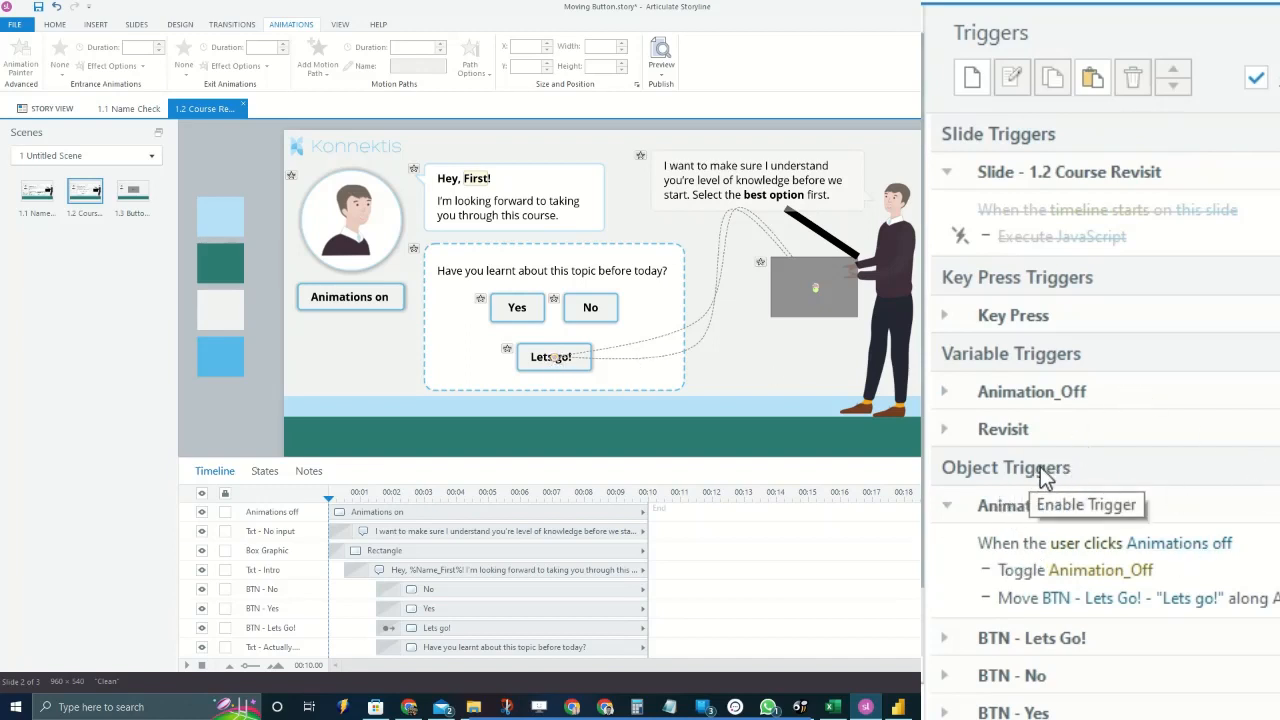
Collapse the Animations off triggers and examine the Animation_Off variable trigger with its conditions
left_click(1000, 506)
left_click(1075, 390)
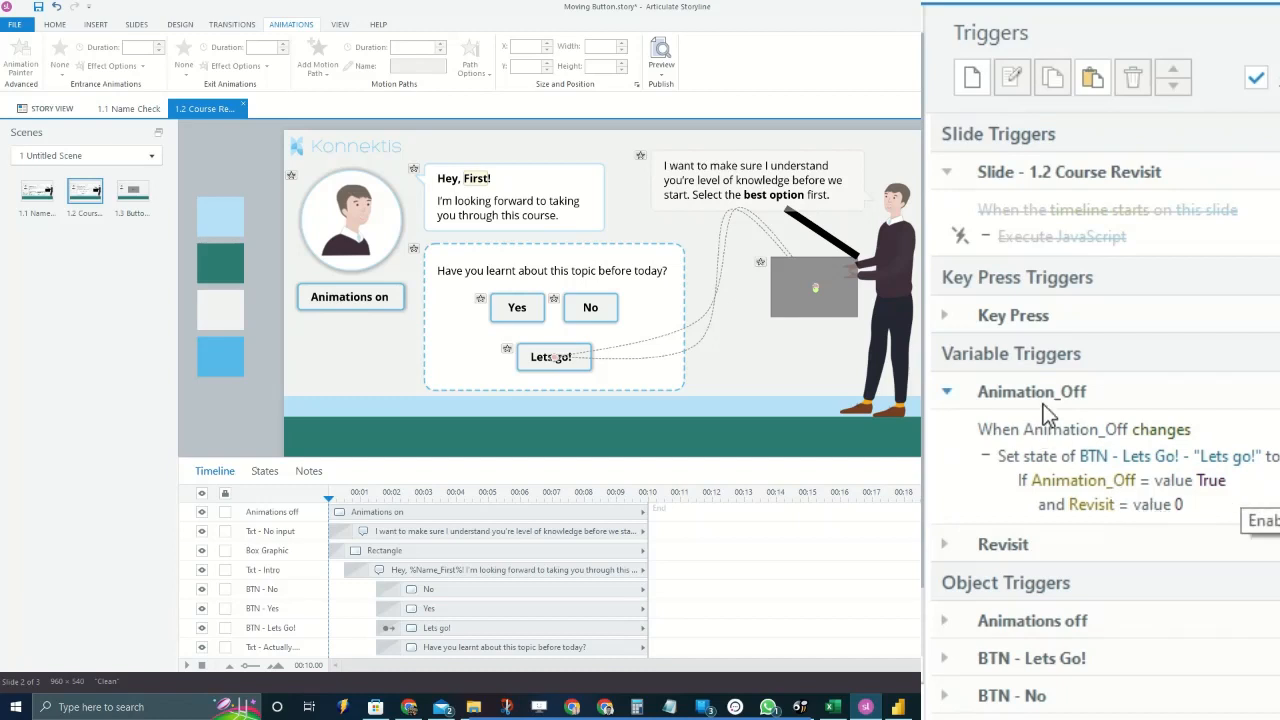
Collapse the Animation_Off variable trigger and examine the Toggle Animation_Off action triggered by the Animations on button
left_click(1240, 517)
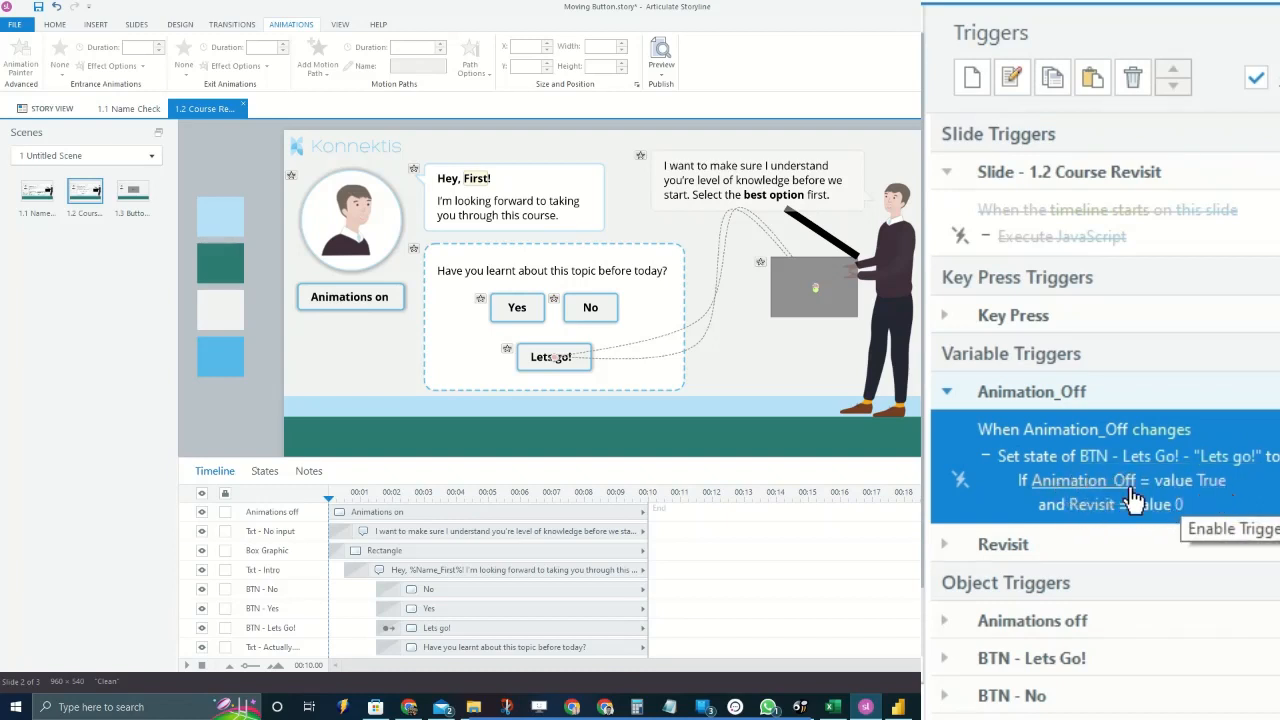
left_click(1064, 392)
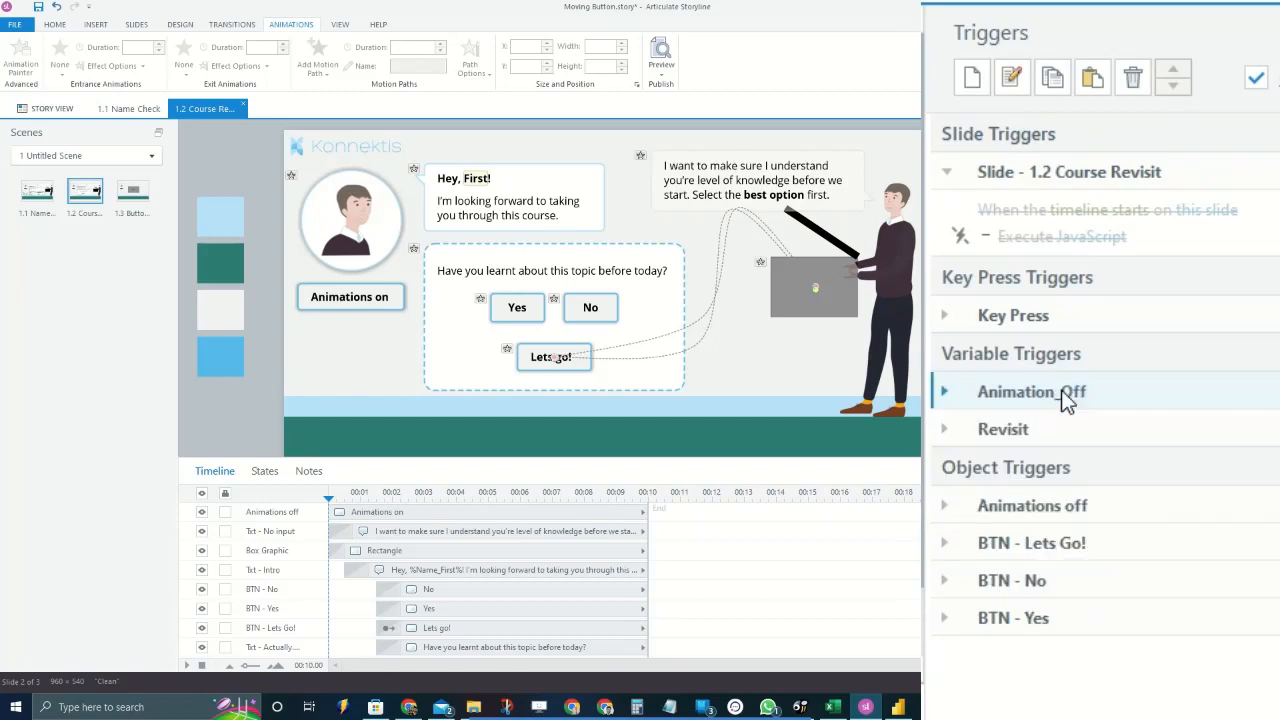
left_click(377, 287)
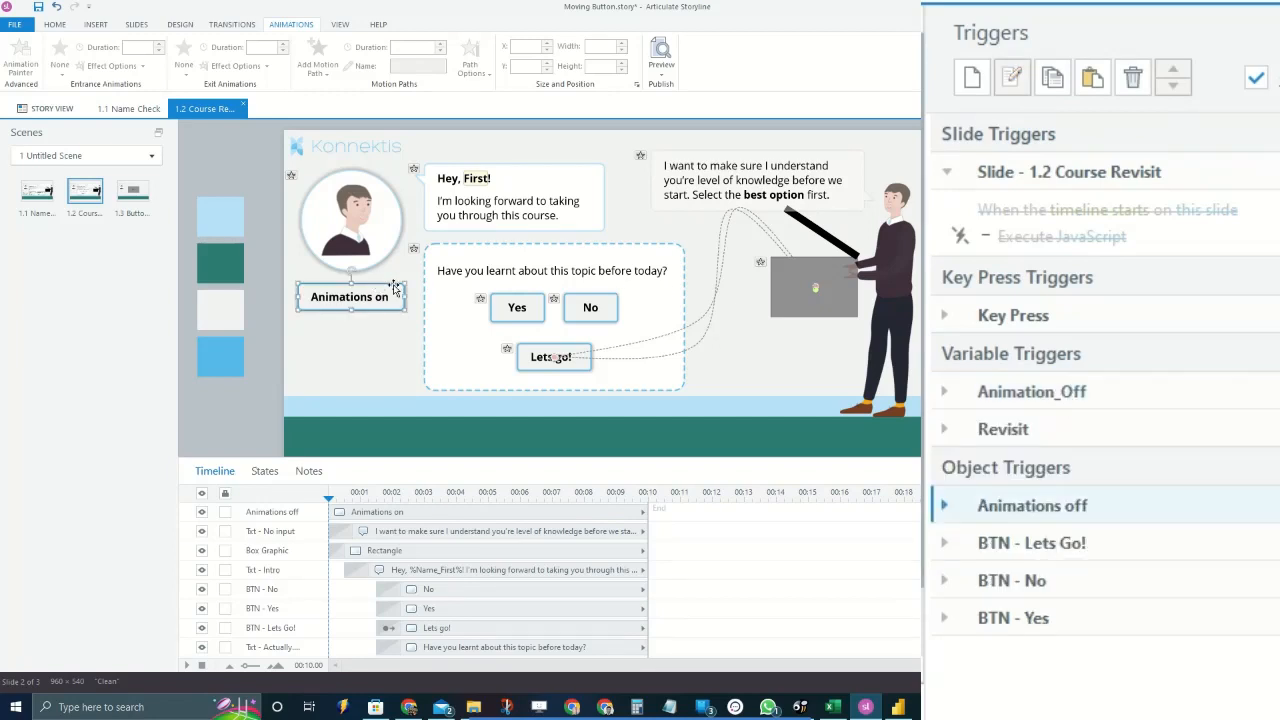
left_click(980, 510)
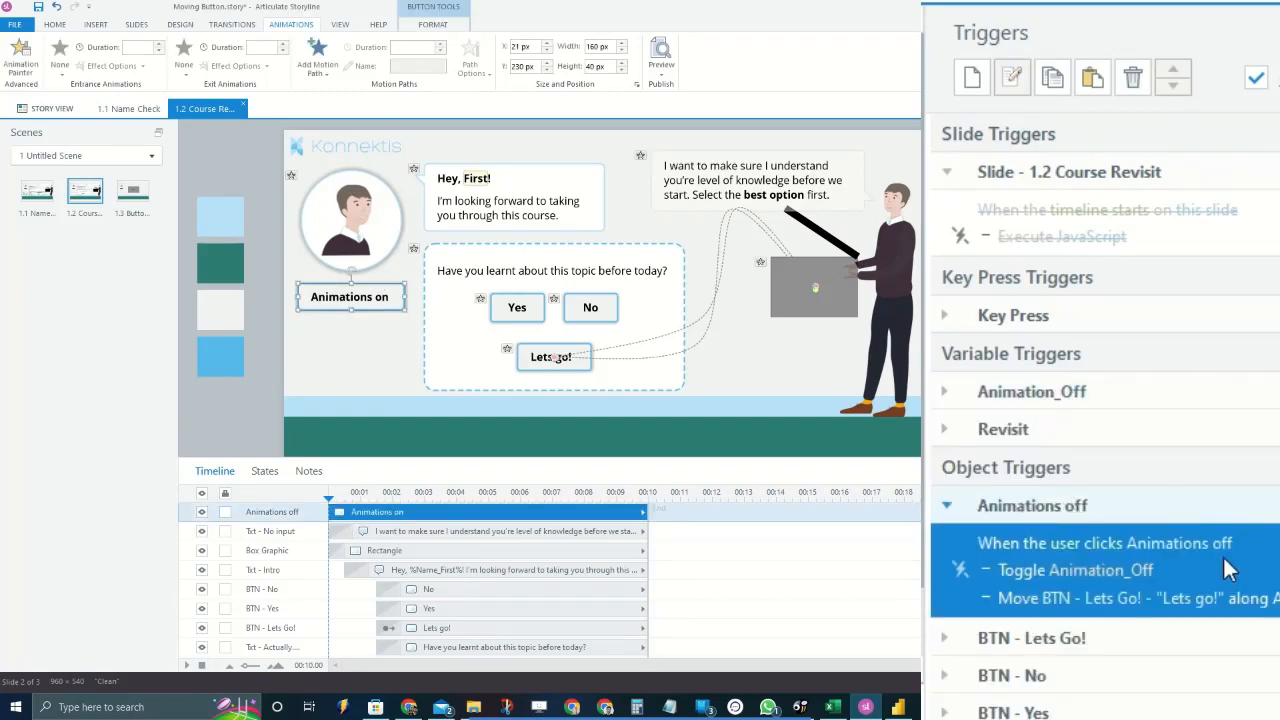
left_click(1190, 571)
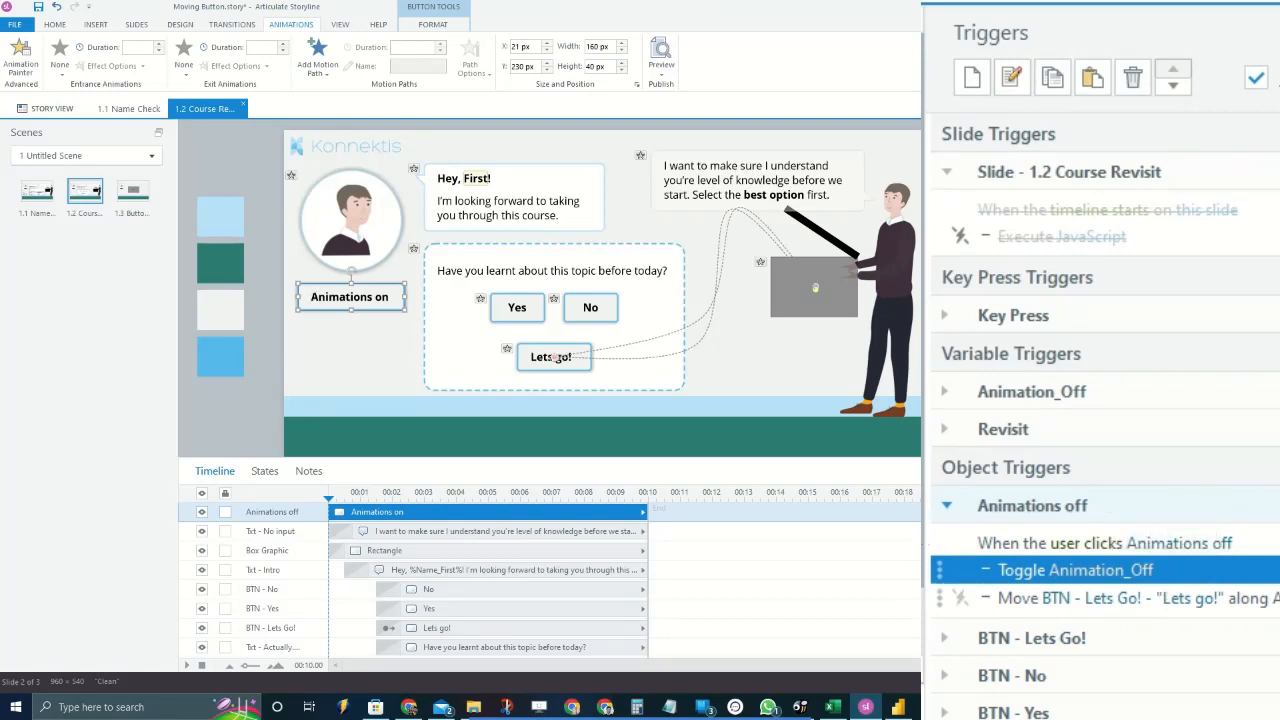
Check which motion path the Animations off trigger assigns to the Lets go! button, and collapse the trigger group
left_click(1110, 598)
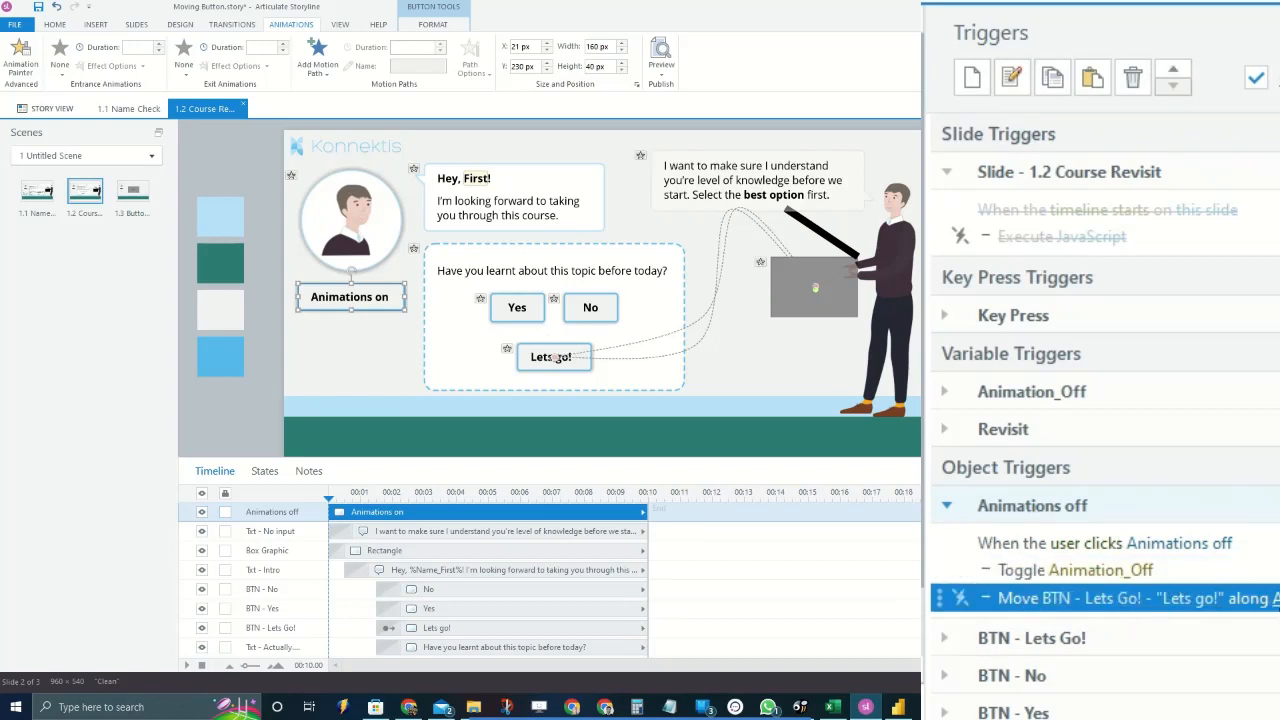
left_click(1272, 598)
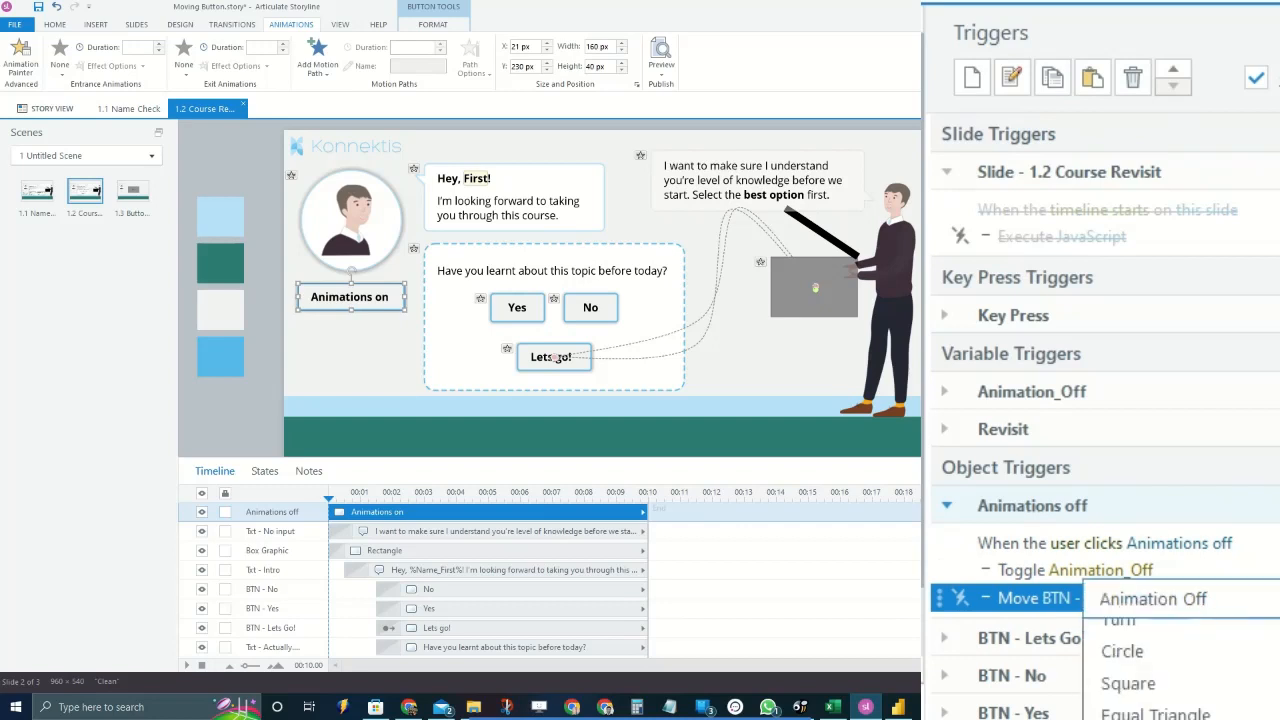
left_click(1262, 543)
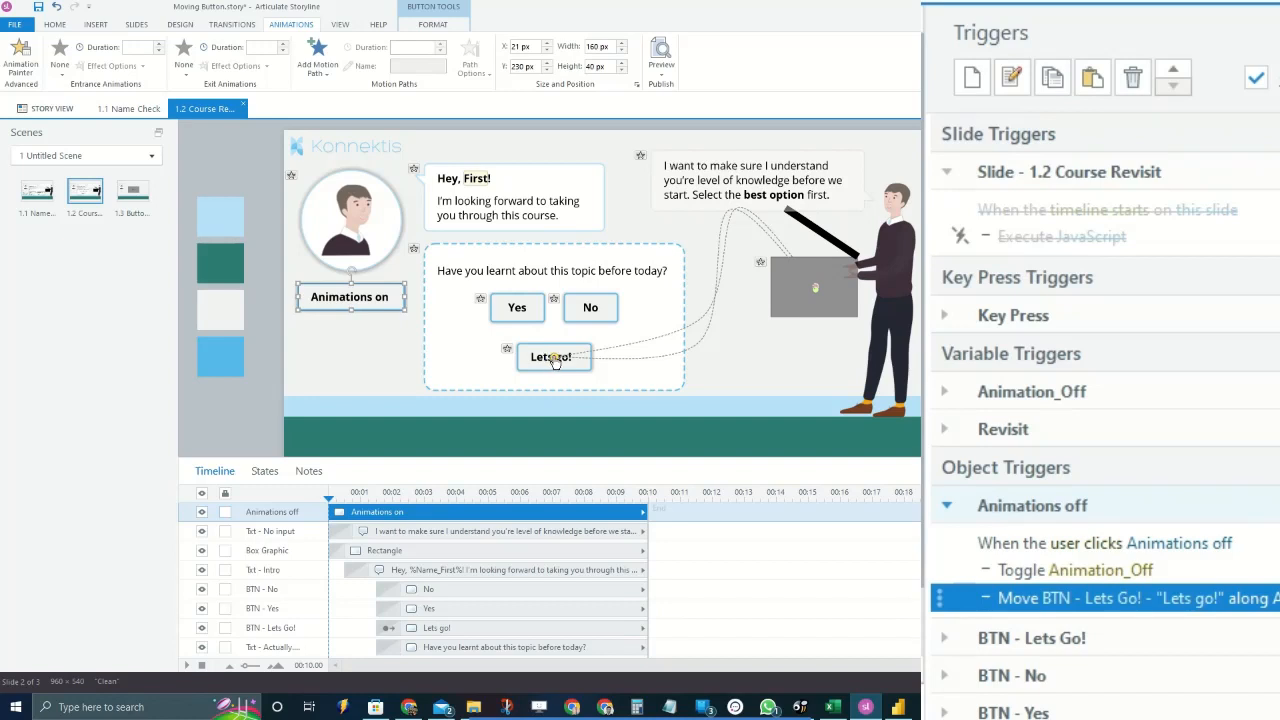
left_click(960, 569)
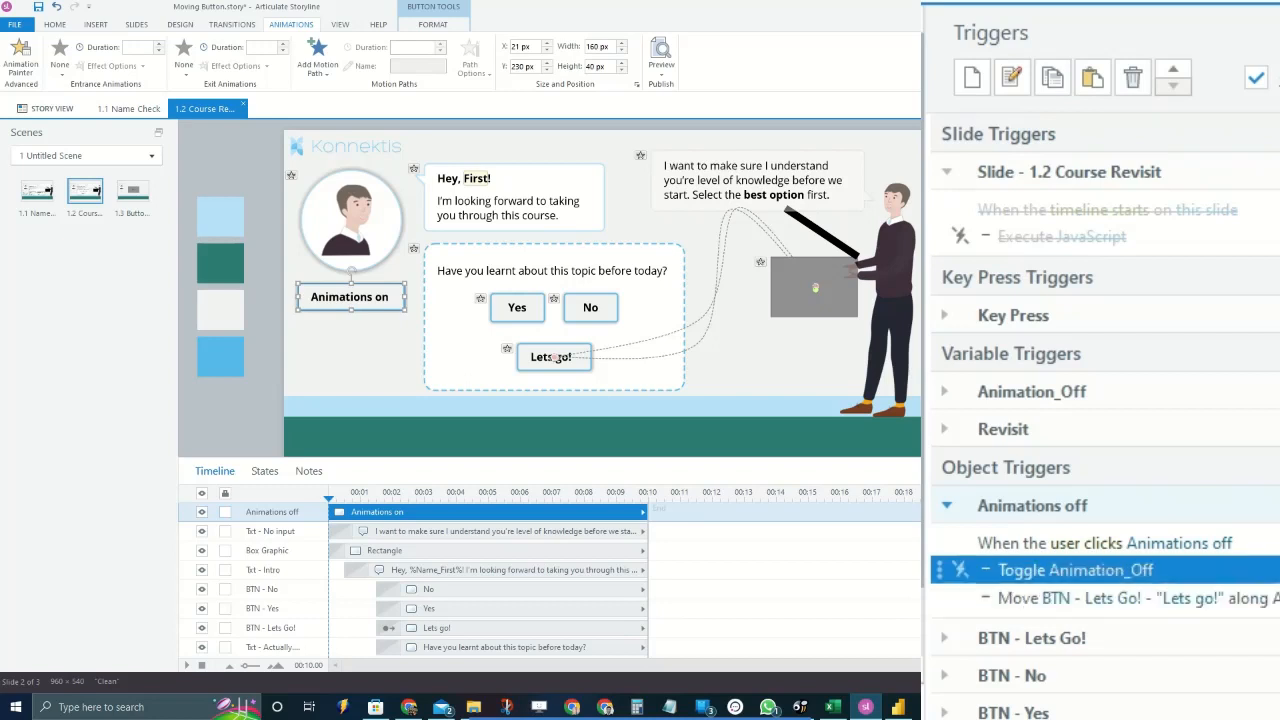
left_click(1044, 495)
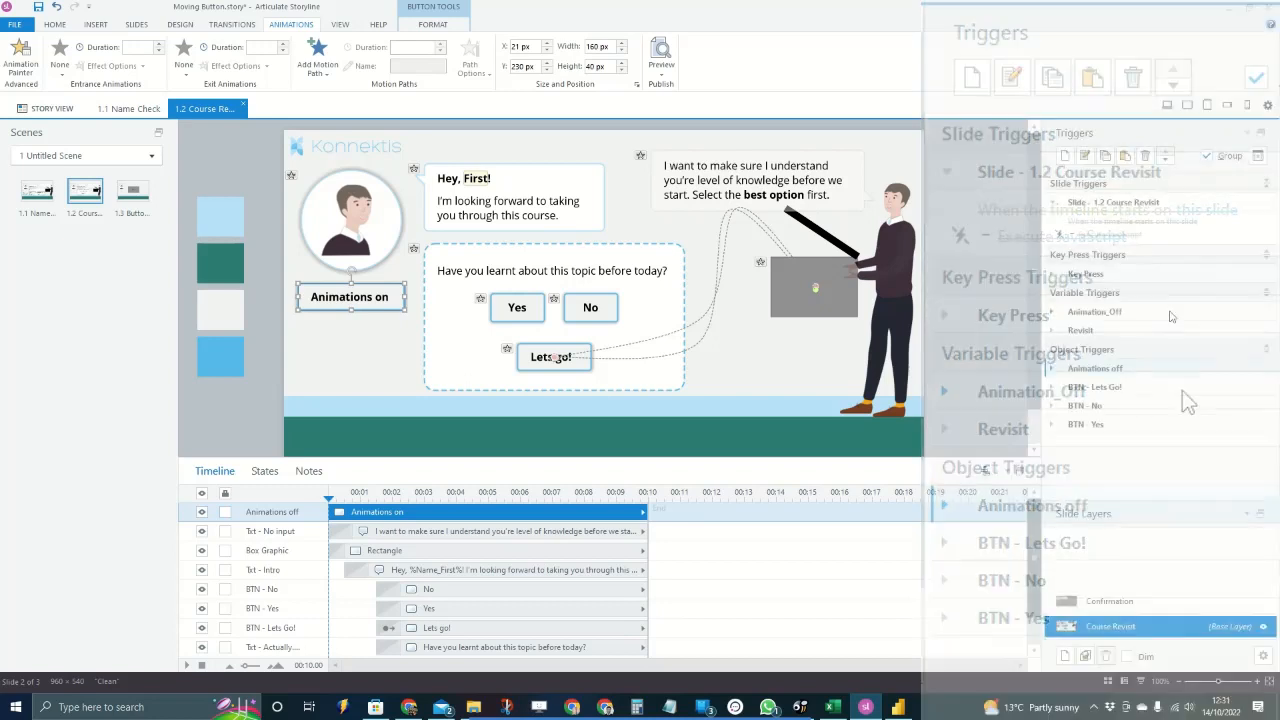
left_click(1131, 389)
left_click(1129, 386)
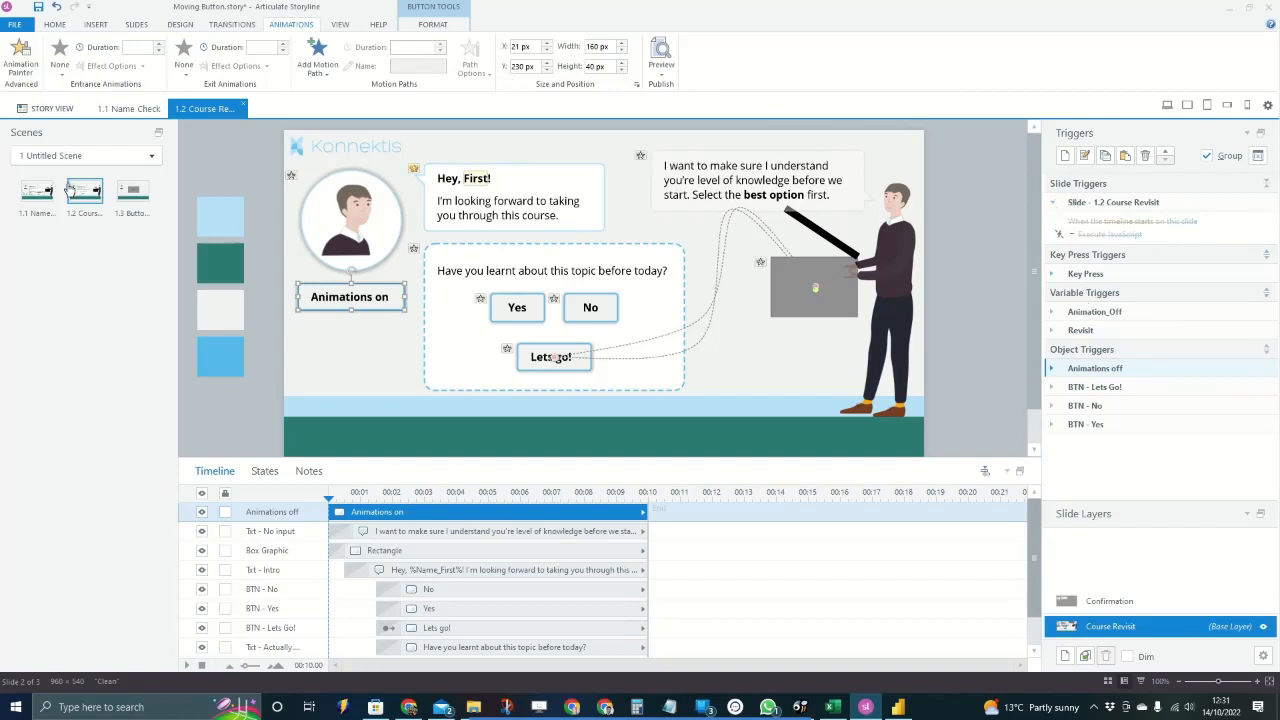
View slide 1.1 Name Check for comparison and return to slide 1.2 Course Revisit
left_click(36, 191)
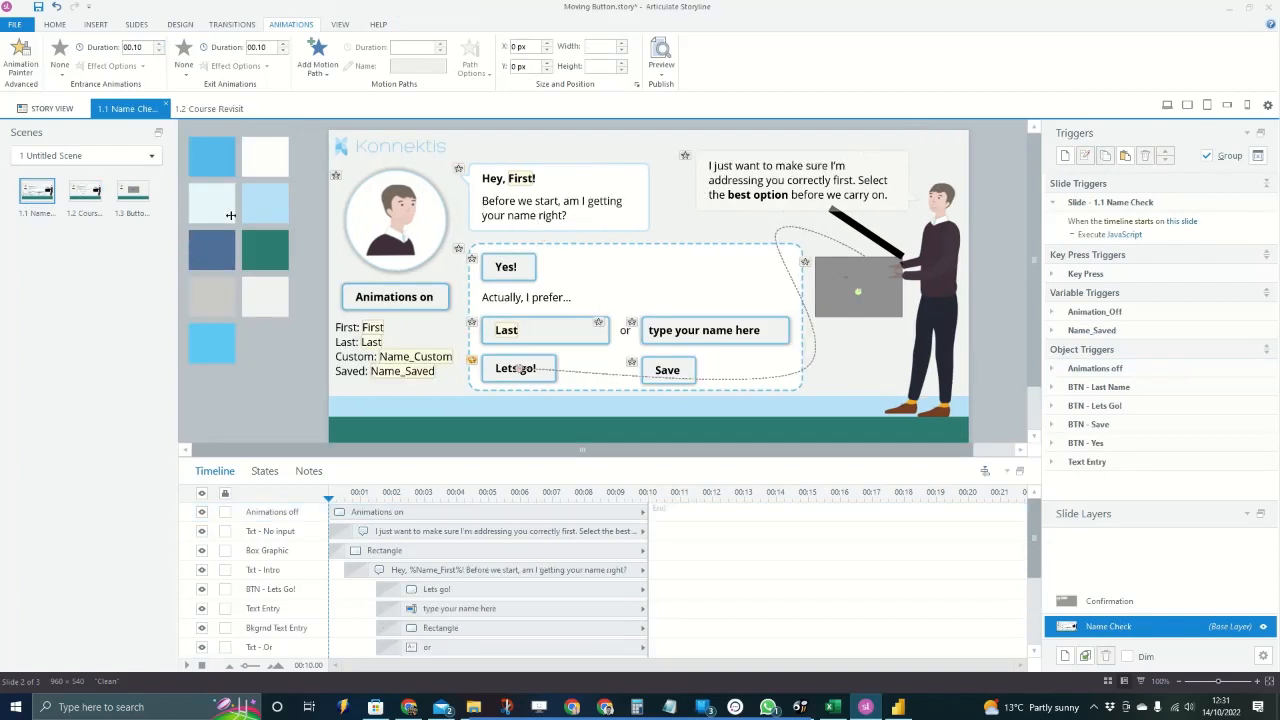
left_click(85, 191)
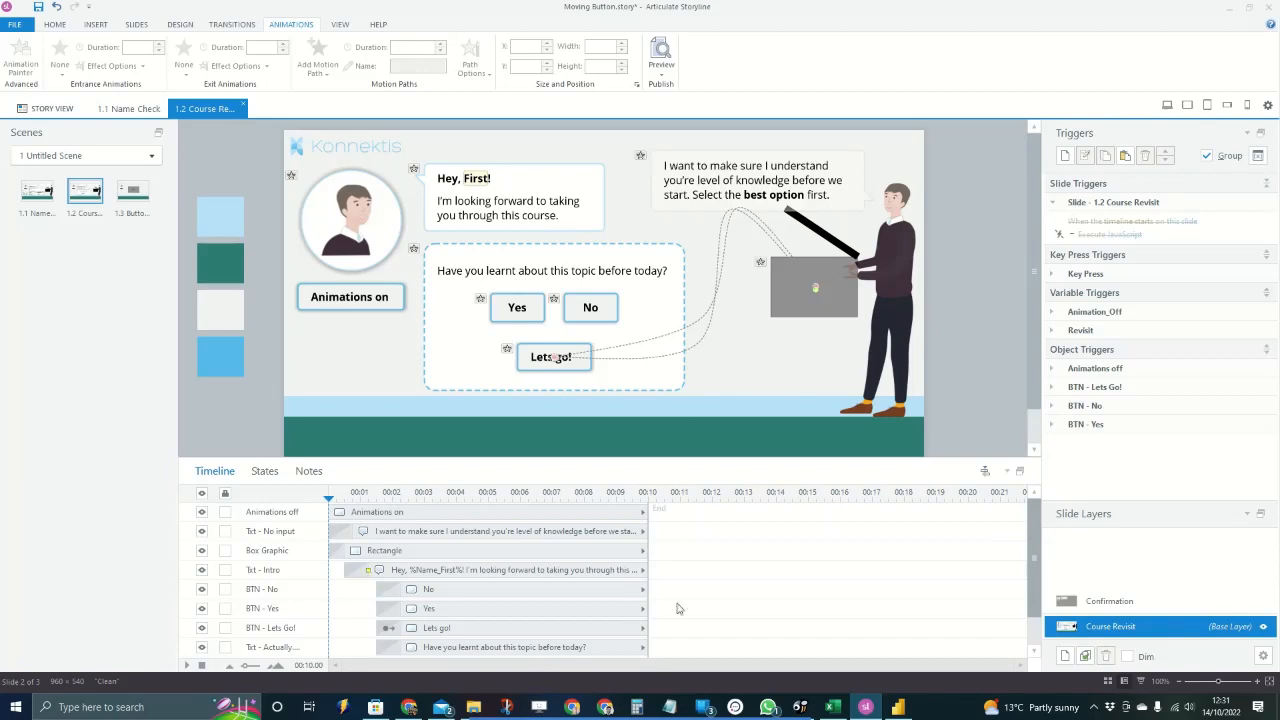
mouse_move(560, 713)
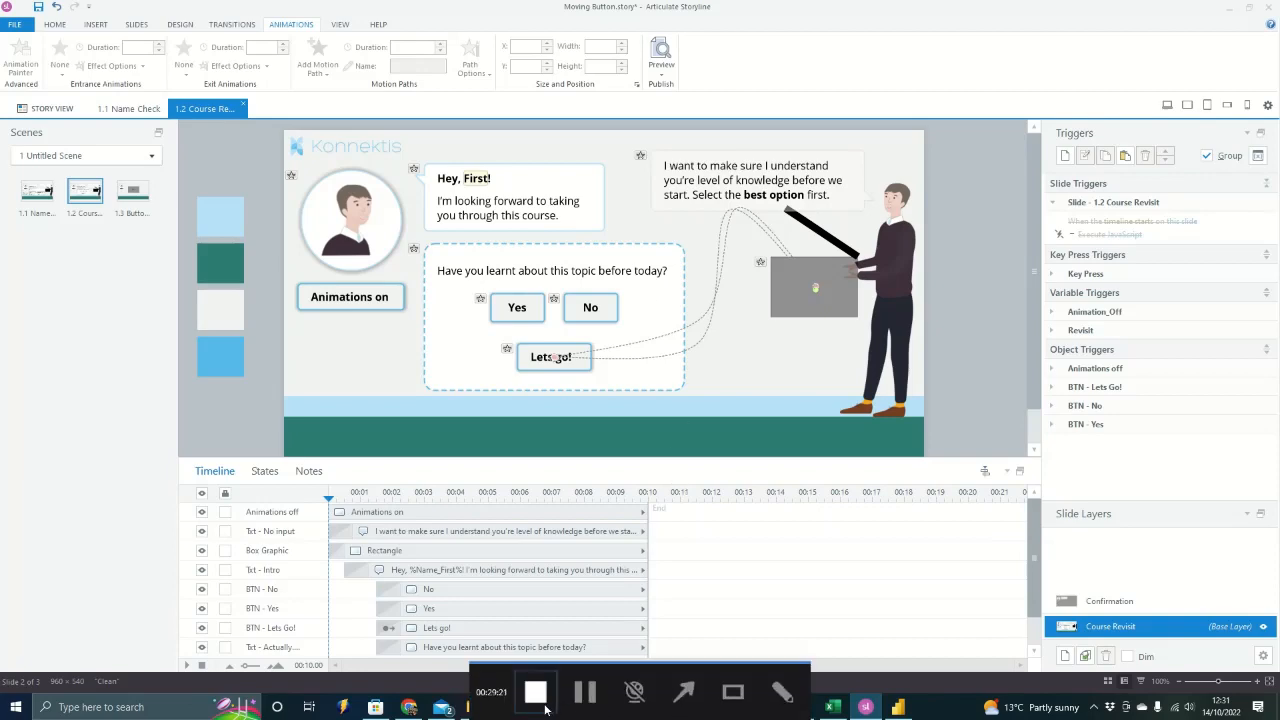